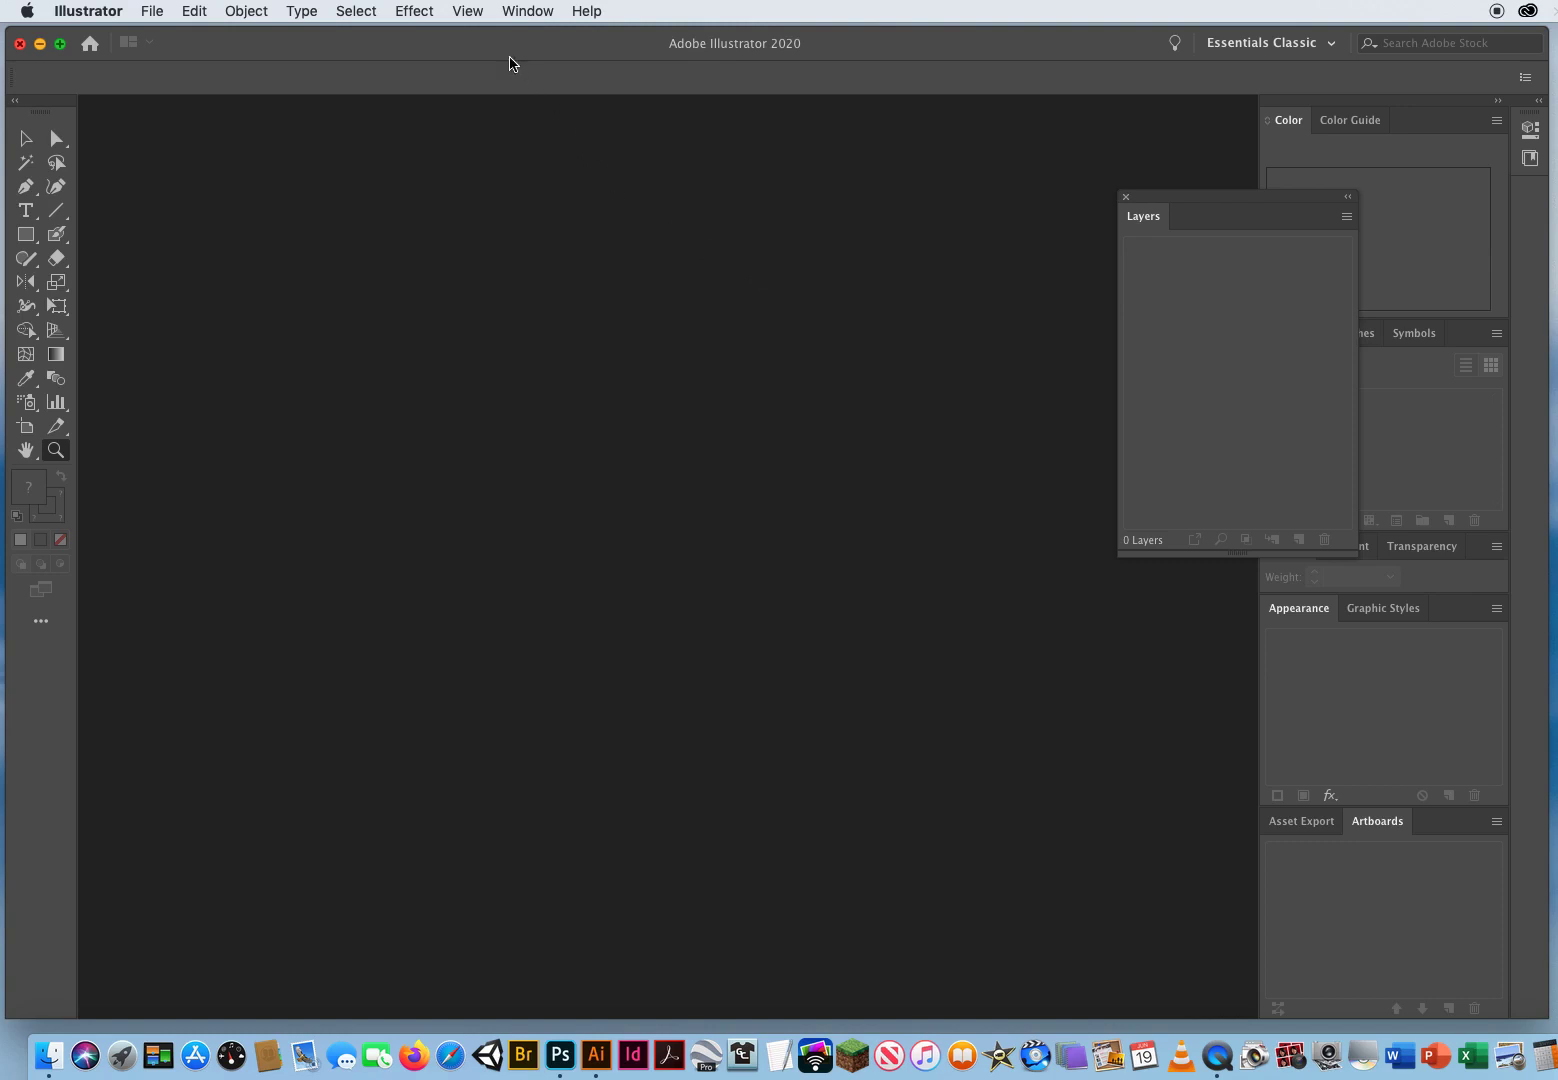
Step: Turn off Smart Guides
left_click(467, 12)
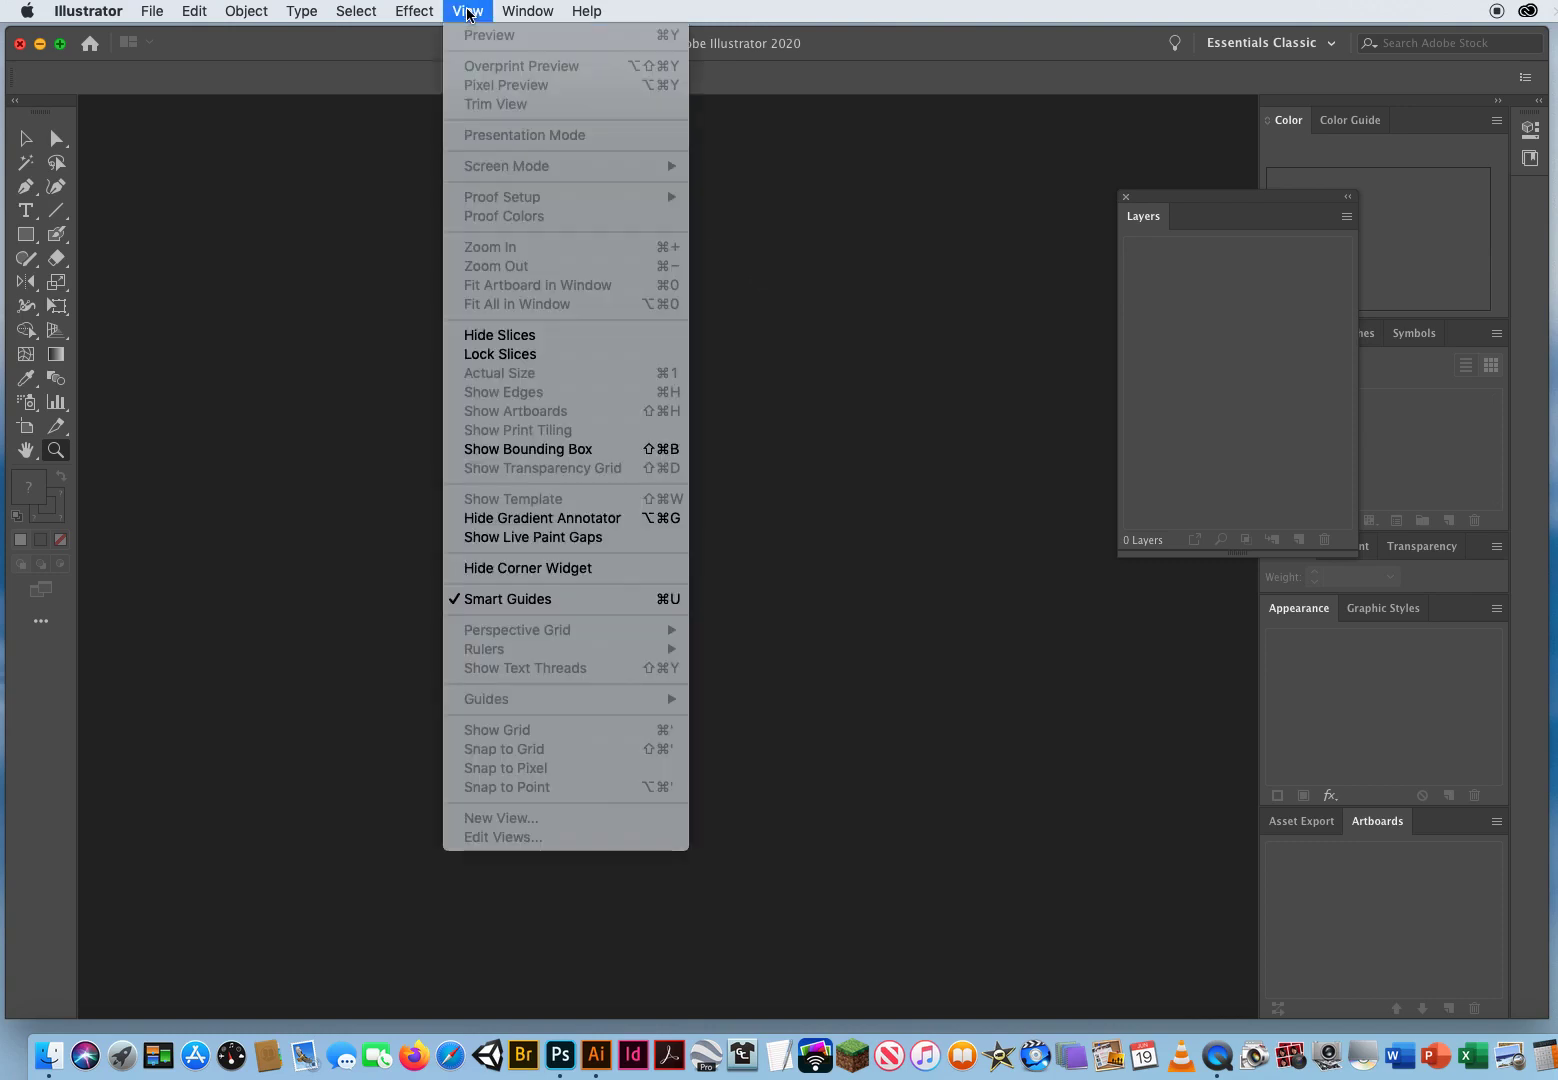
left_click(476, 603)
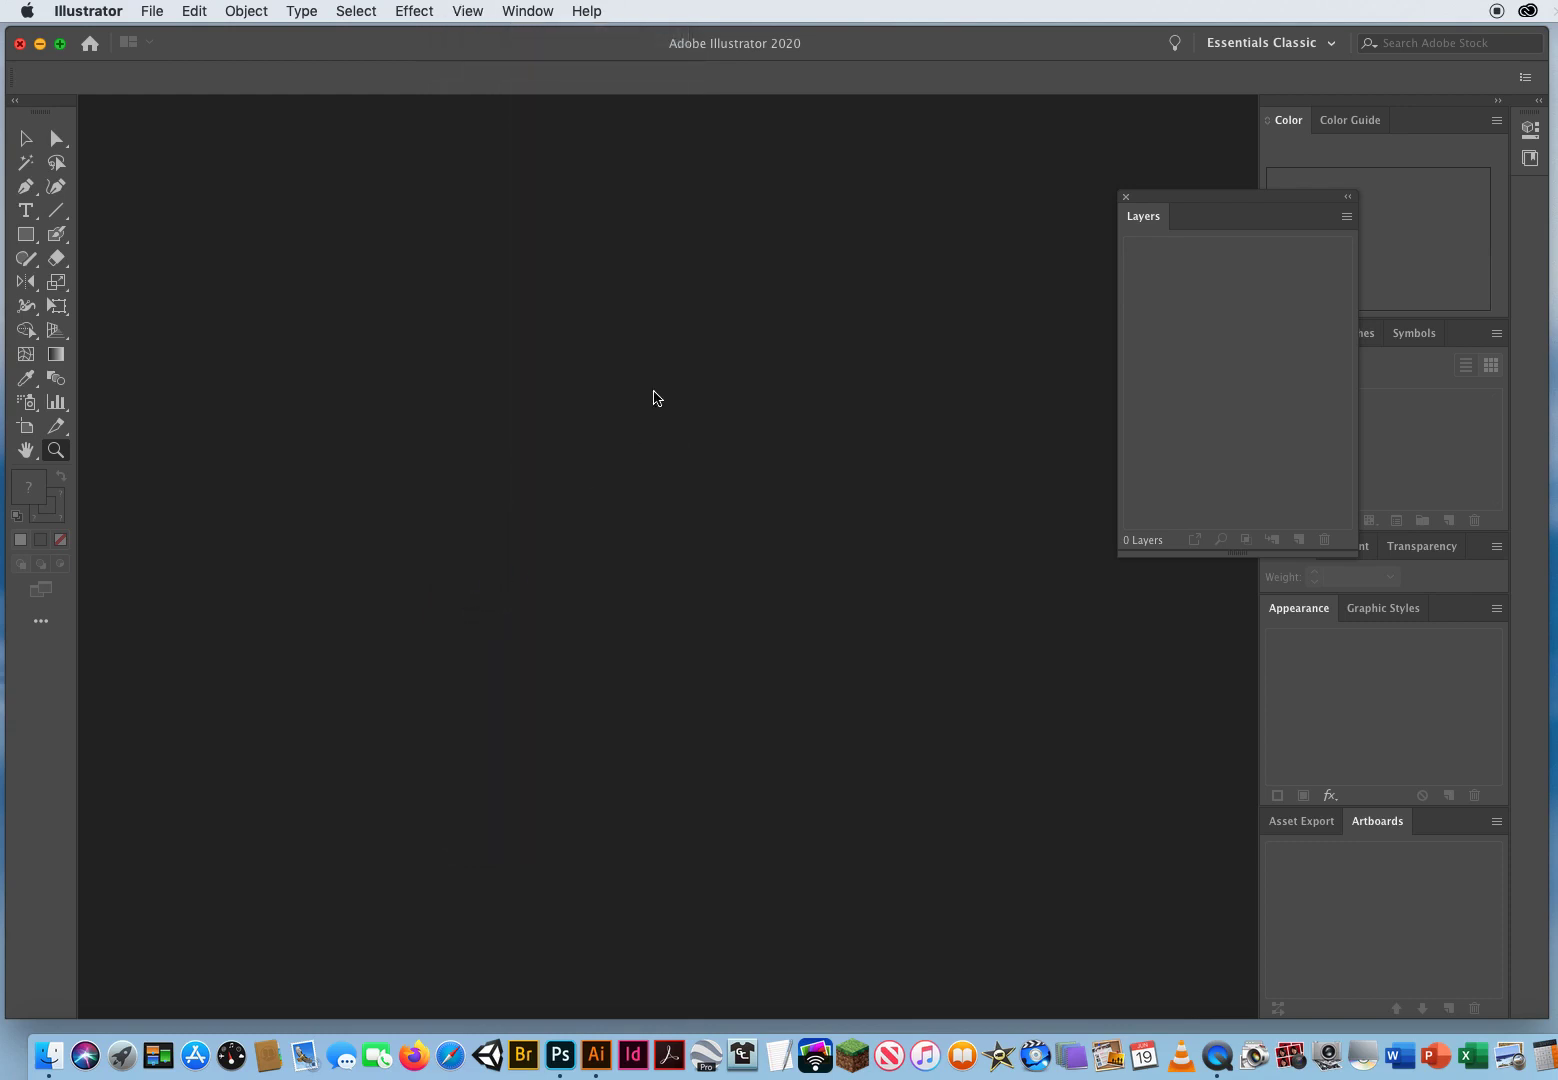
left_click(467, 12)
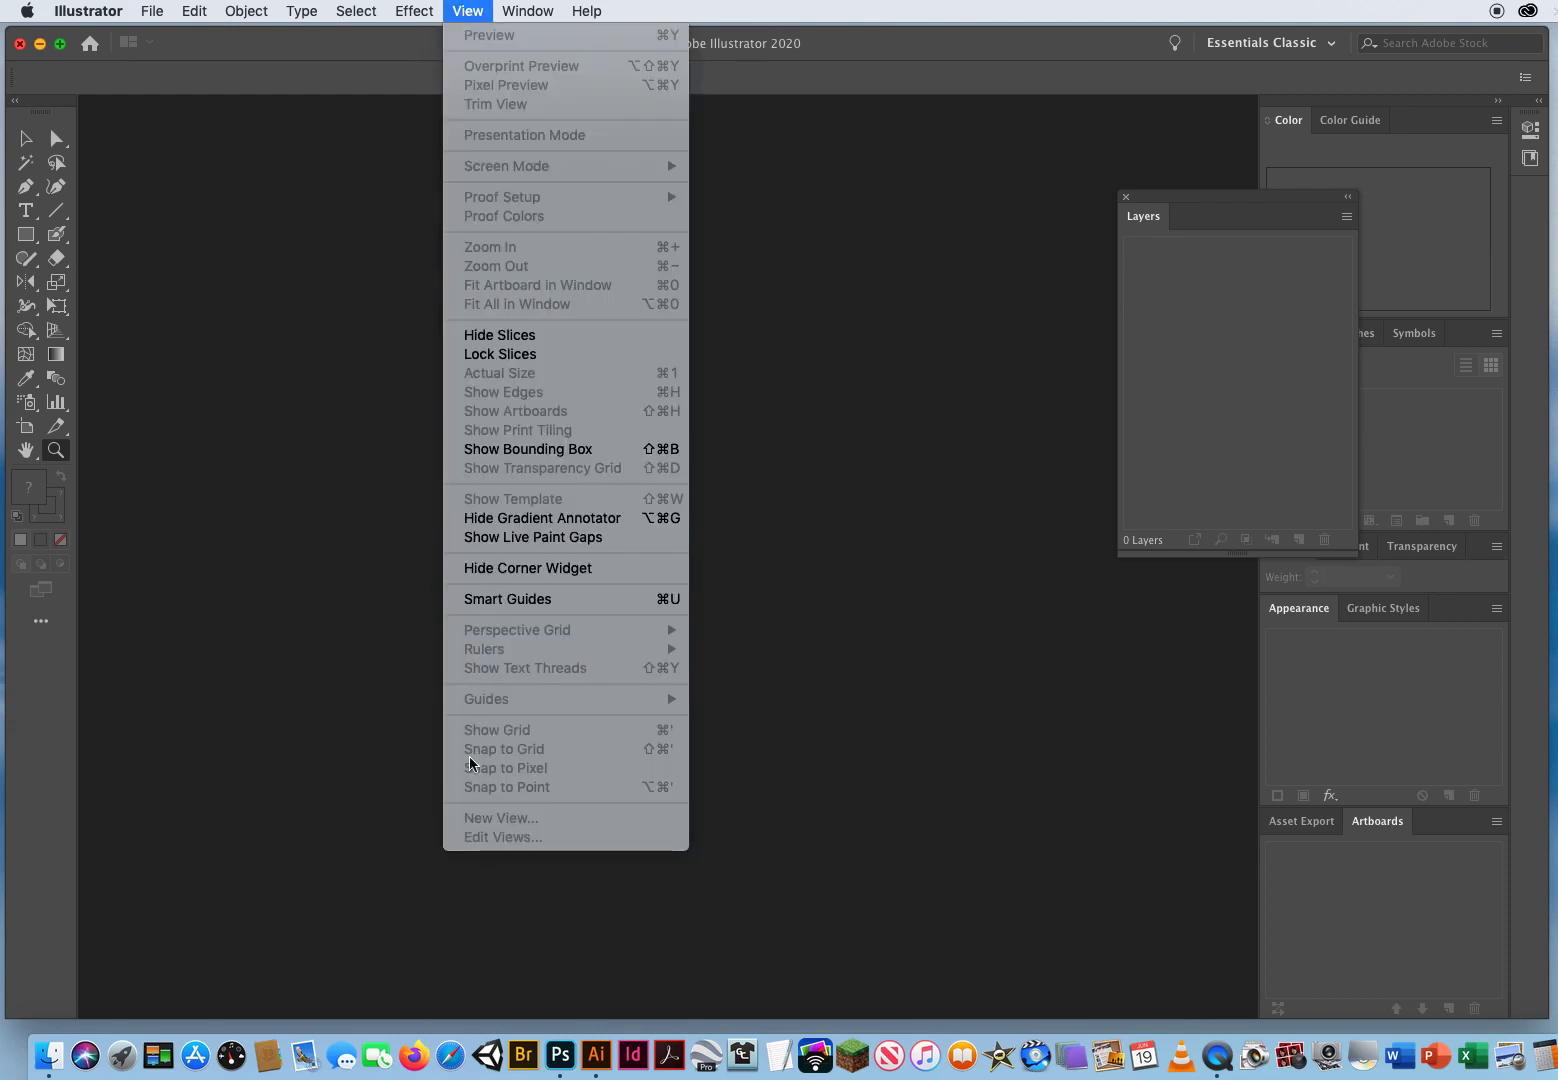
left_click(380, 50)
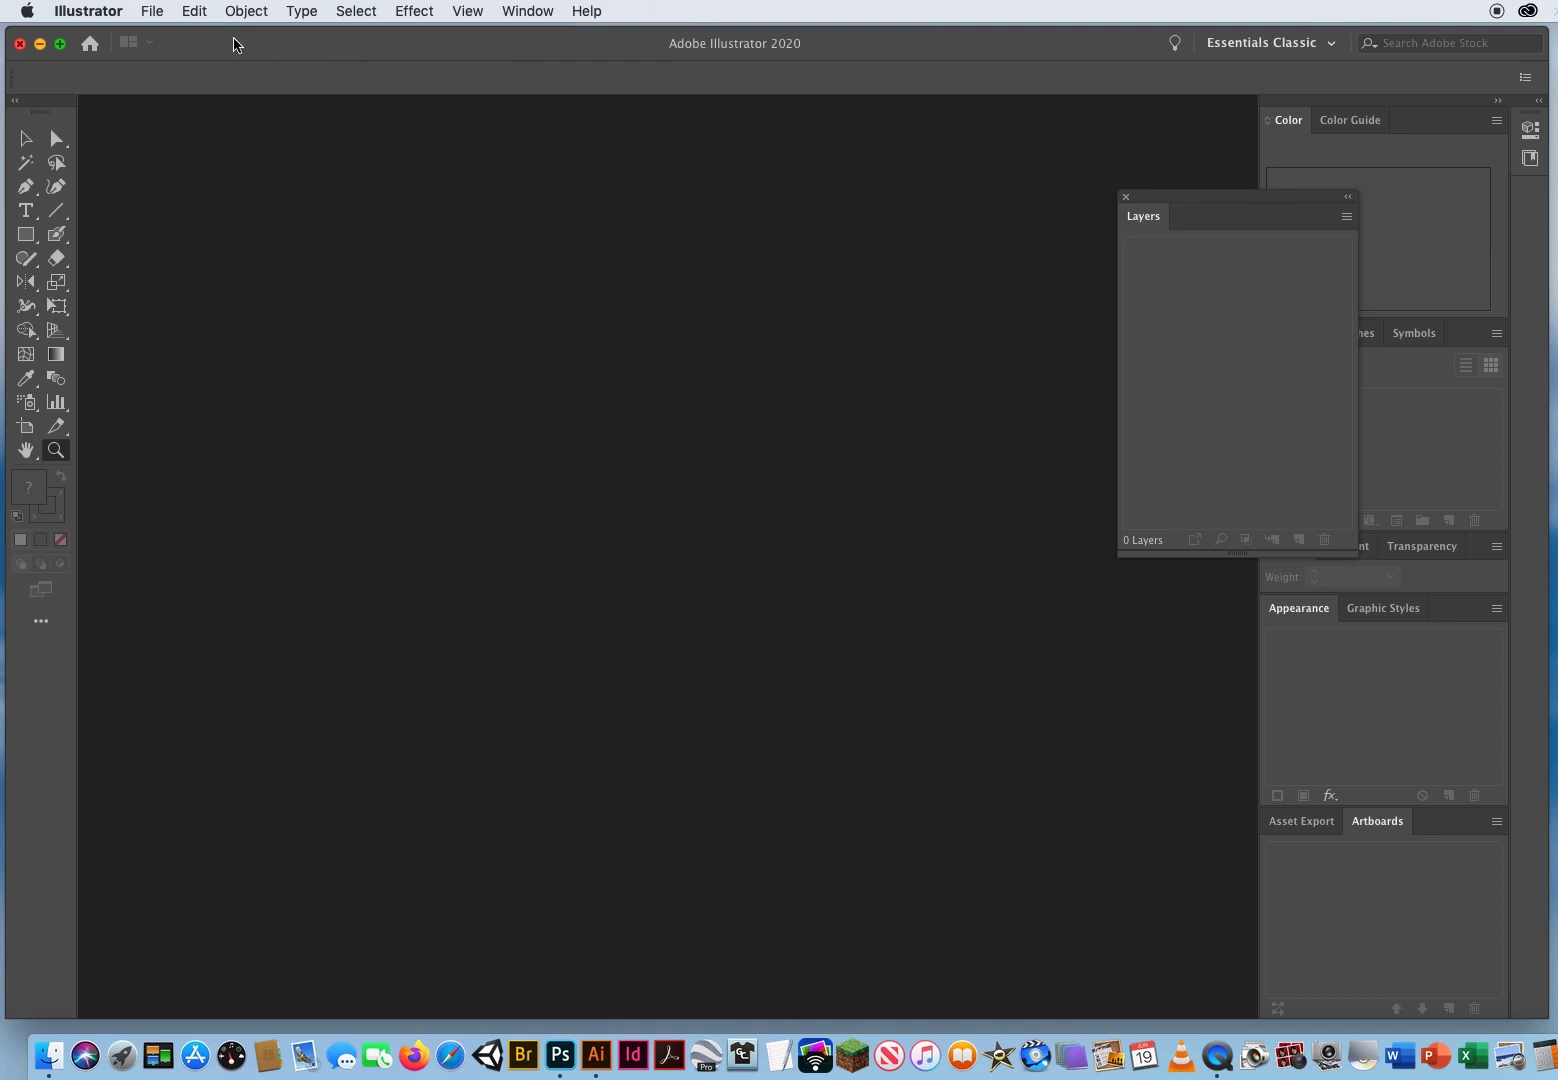
Step: Create a new Letter print document measured in inches with landscape orientation
left_click(152, 11)
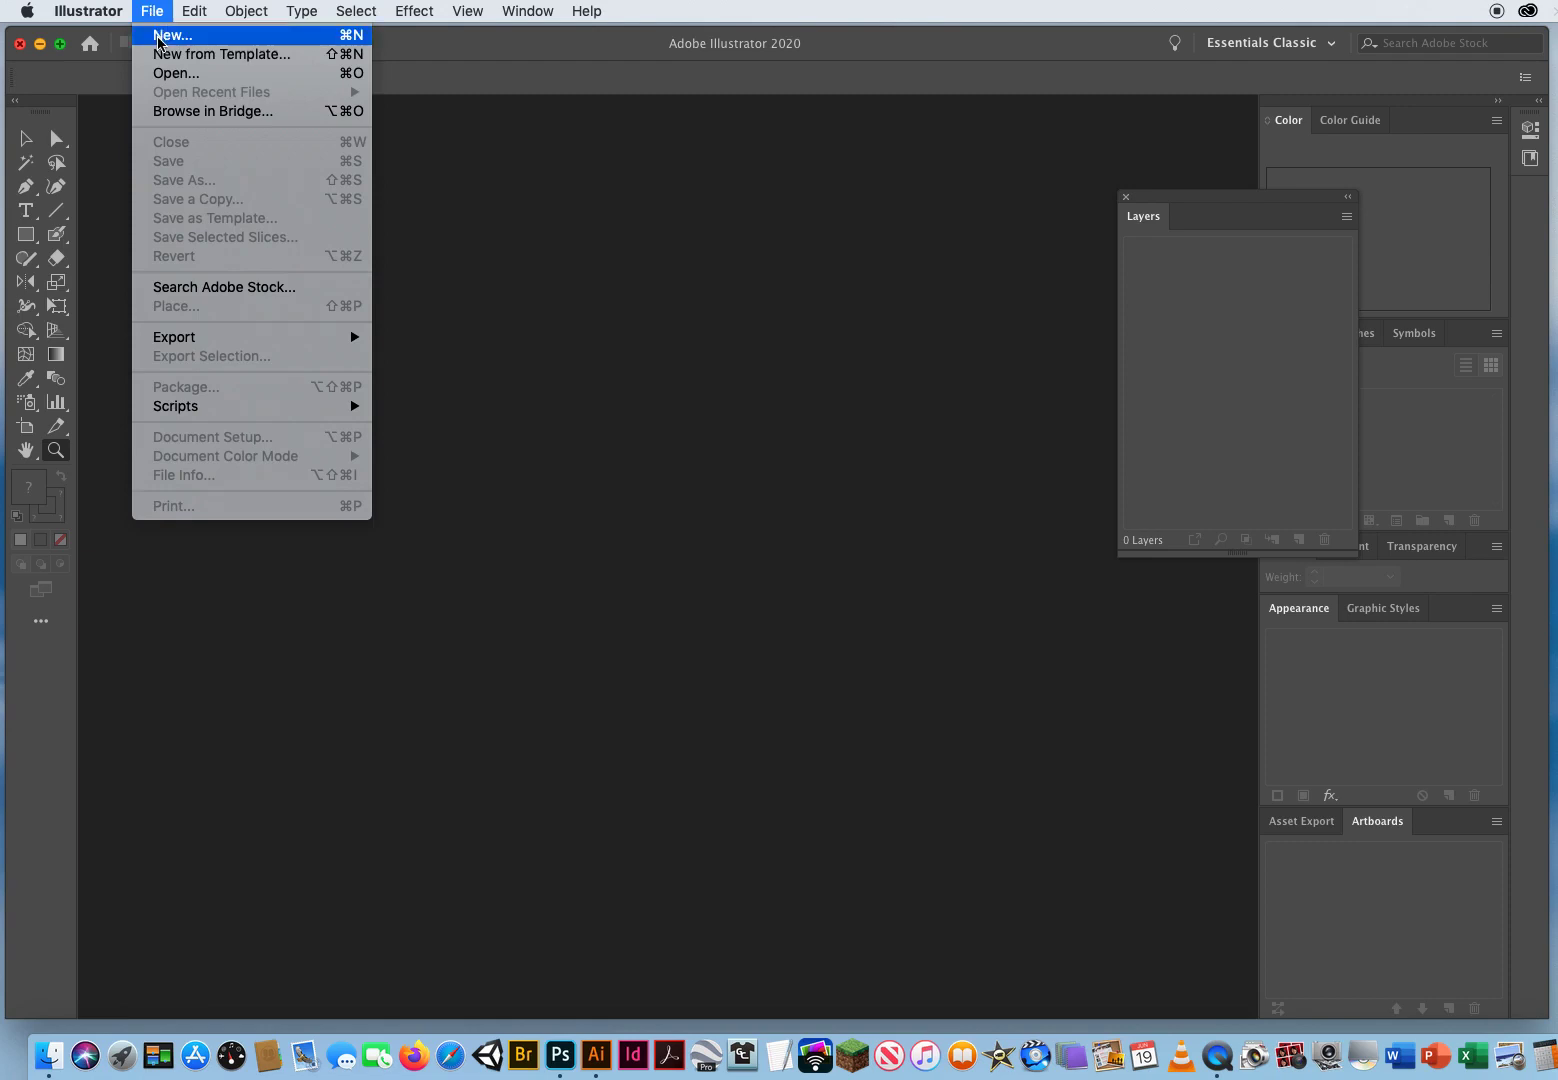
left_click(158, 38)
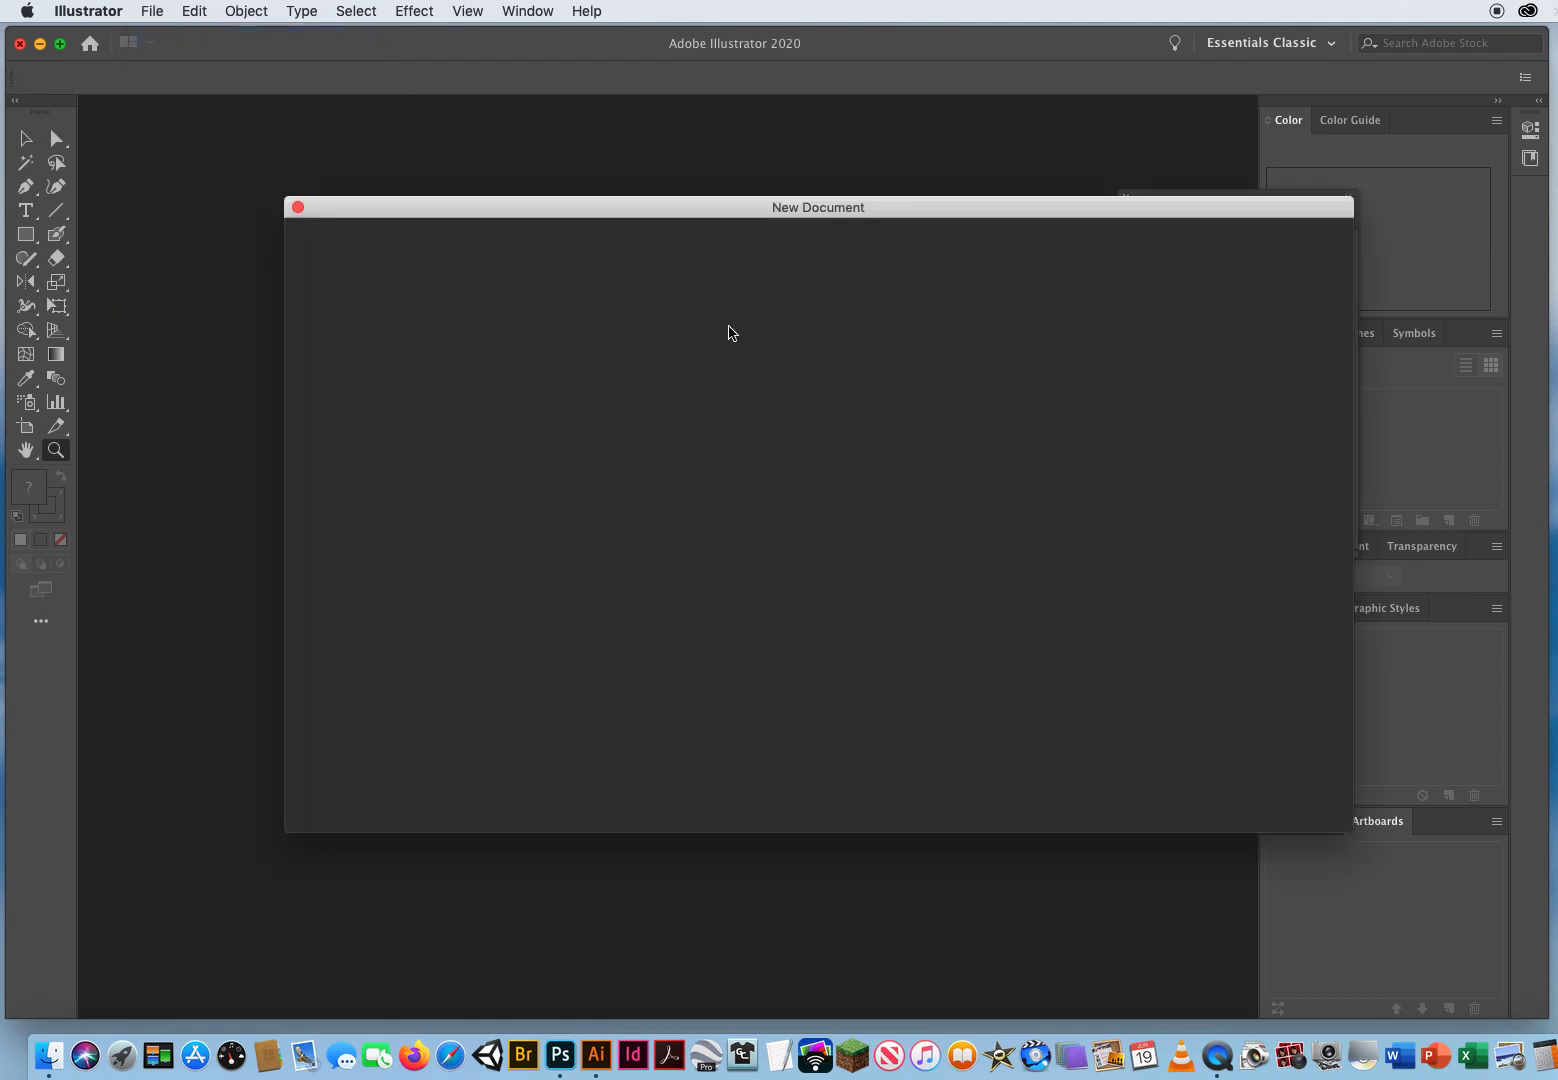
left_click_drag(716, 213, 627, 154)
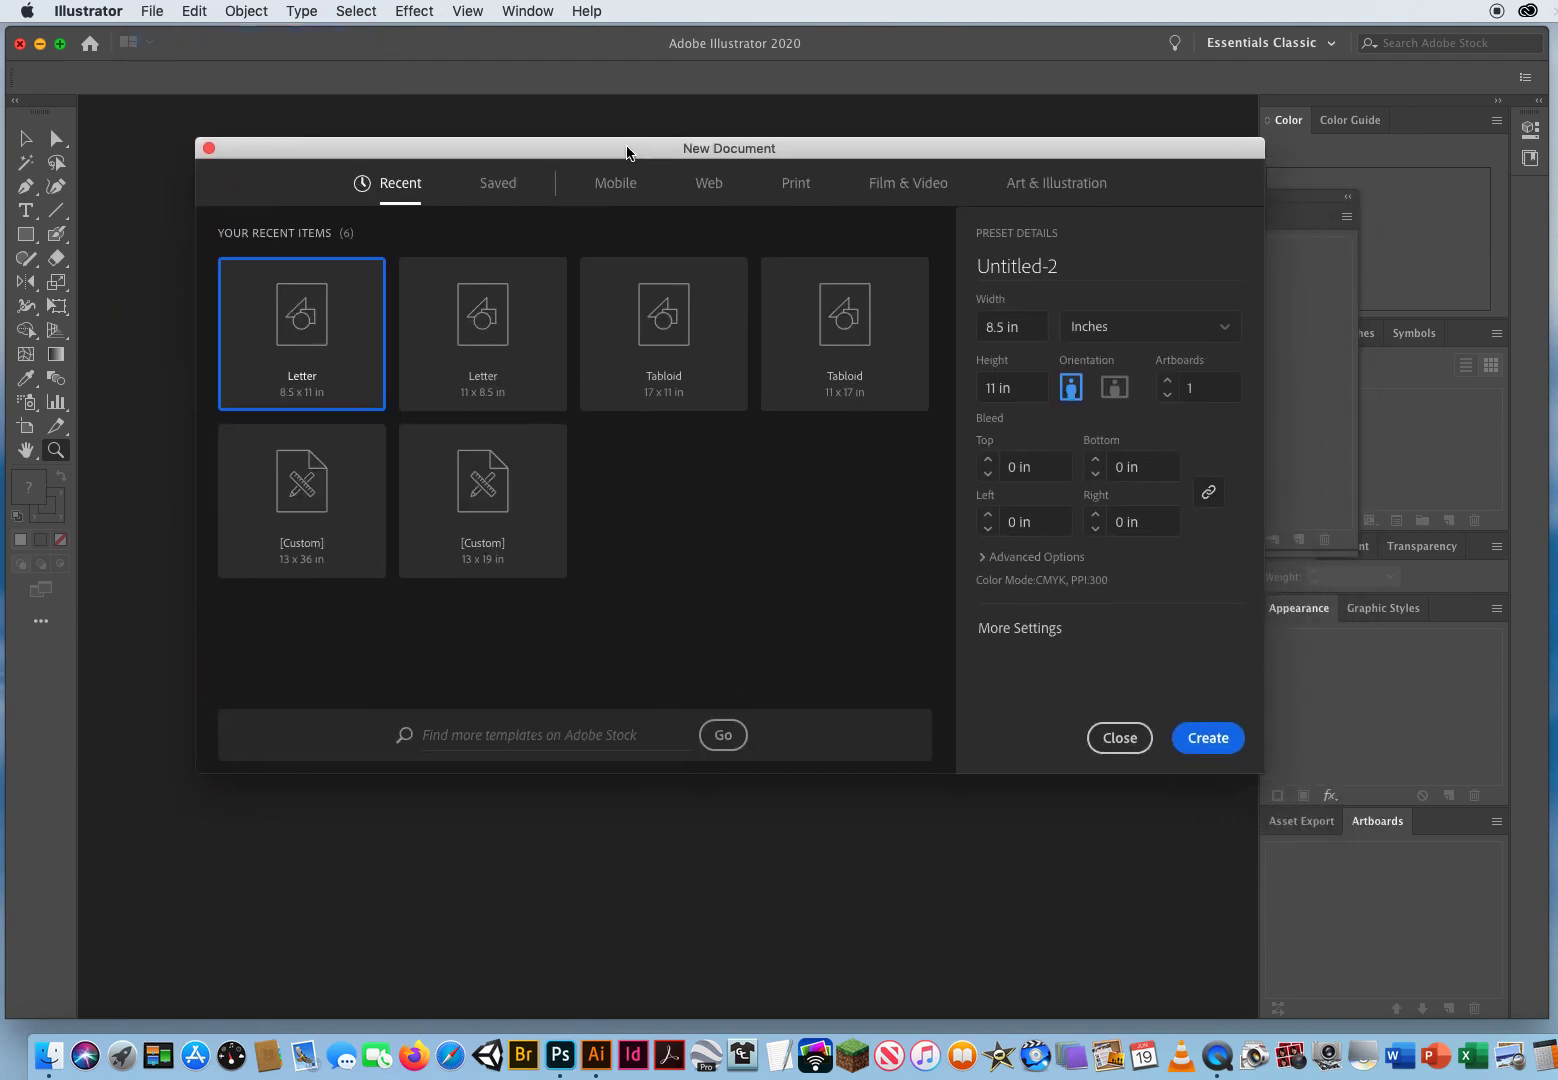
left_click(797, 188)
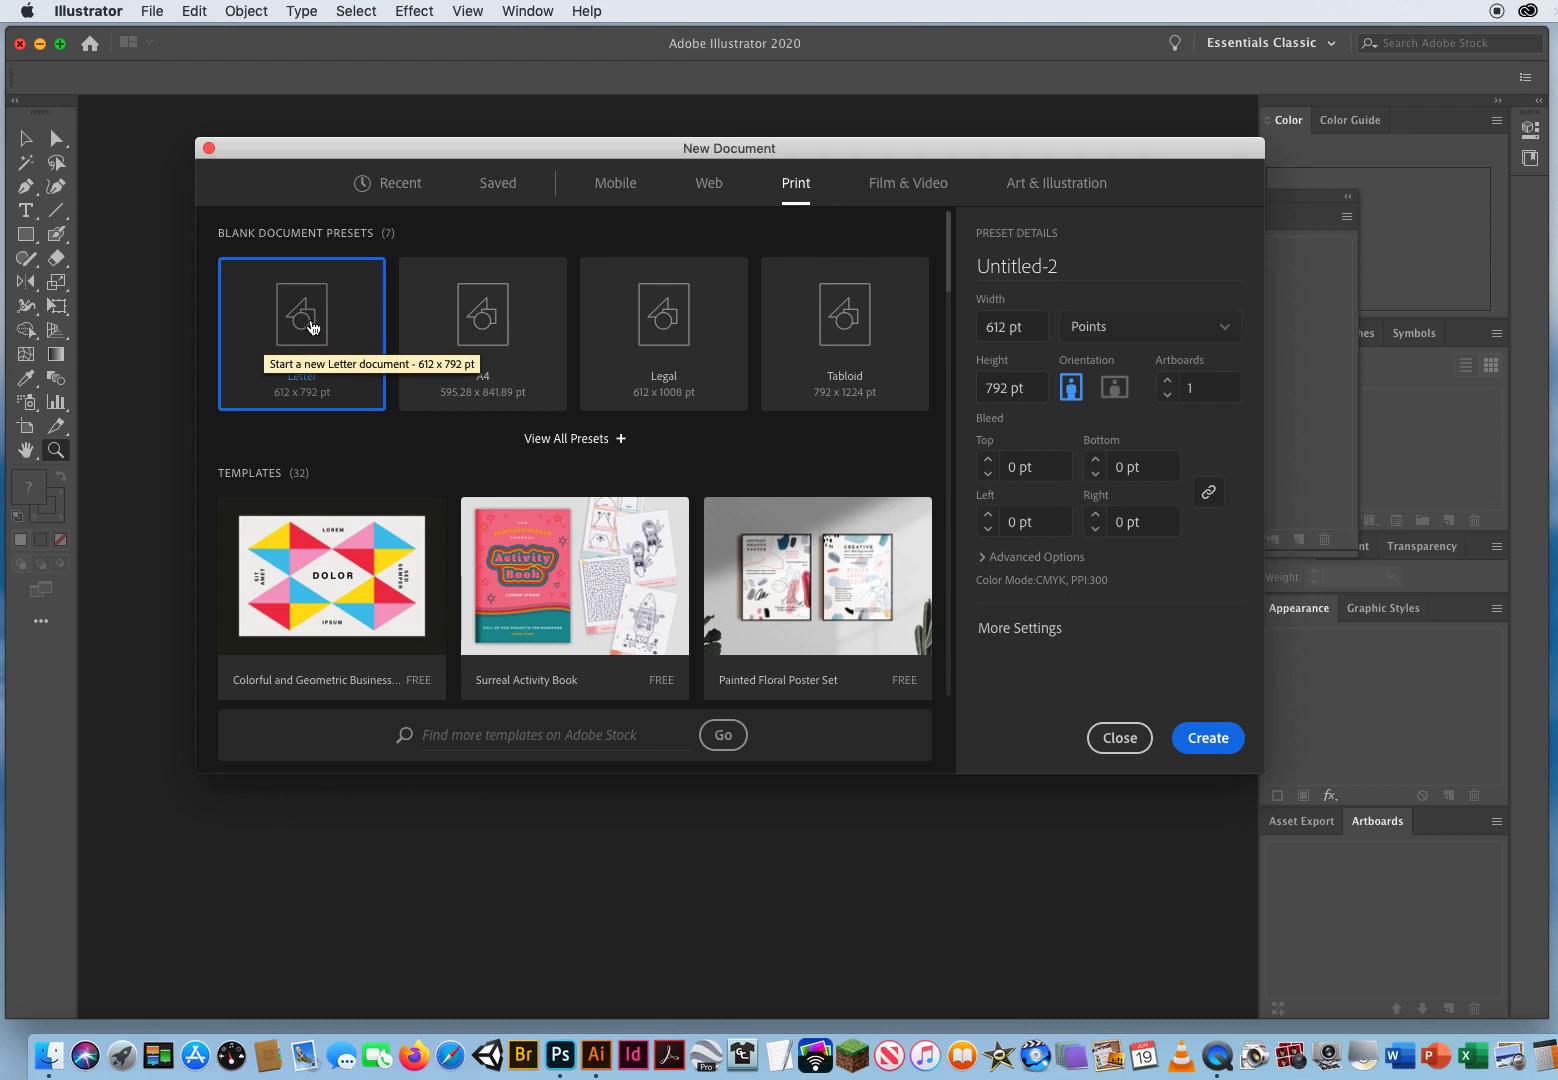
left_click(1138, 335)
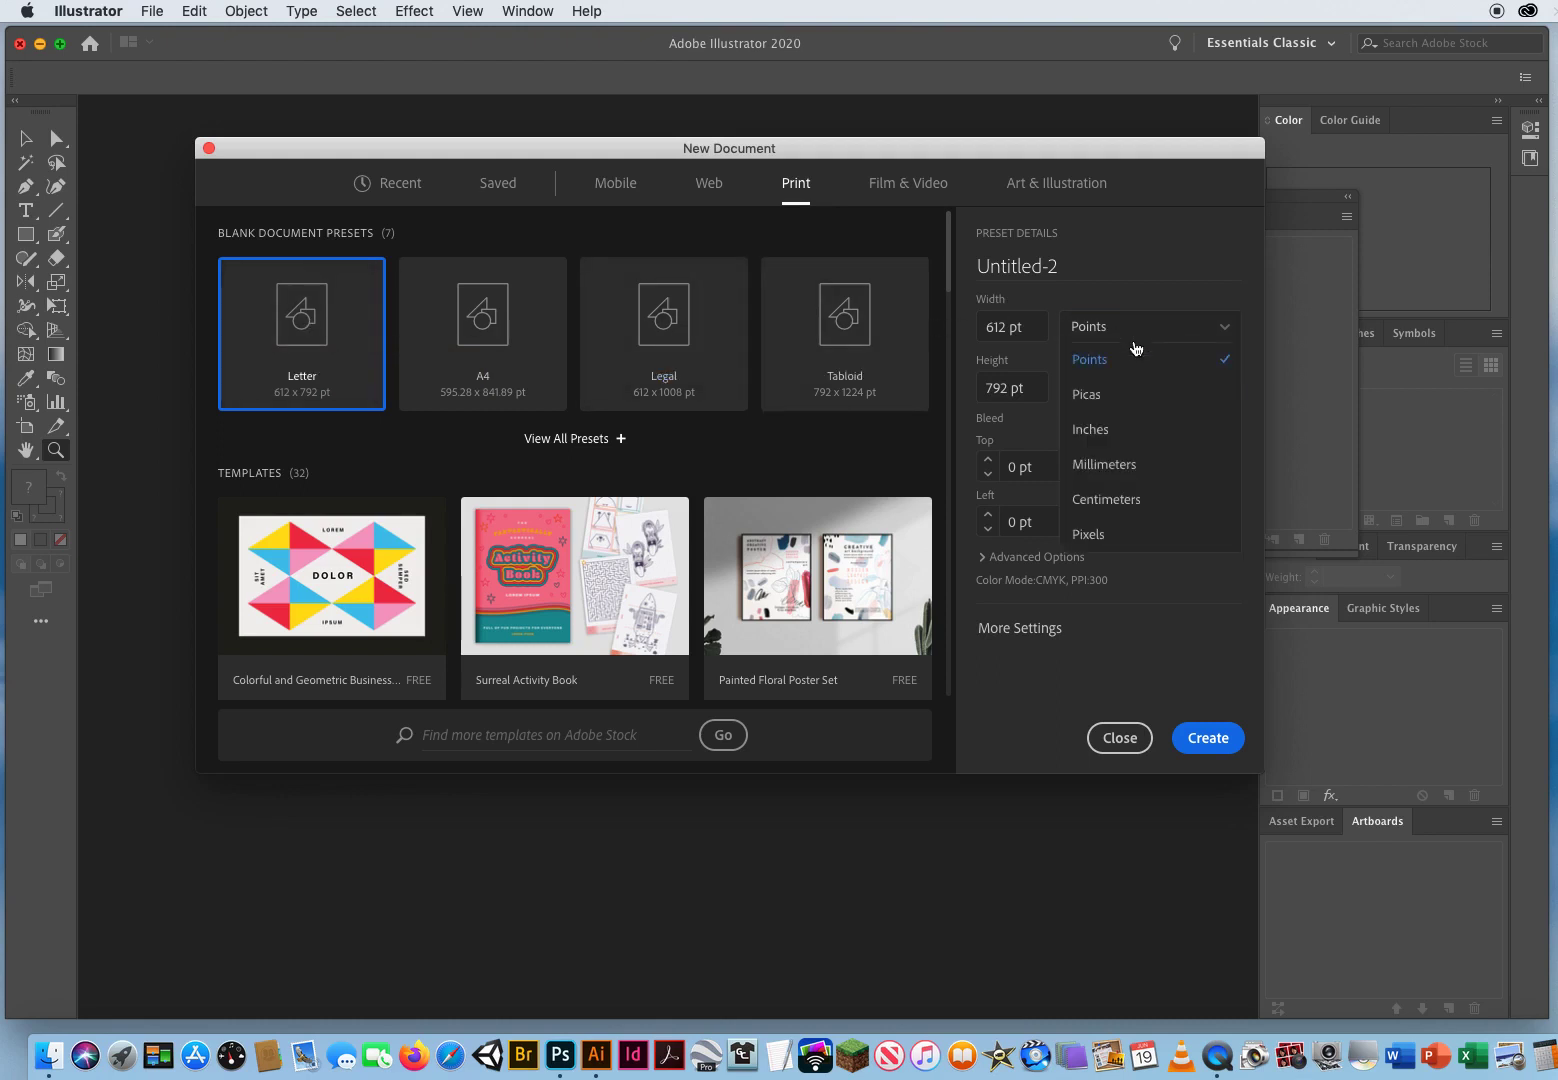
left_click(1118, 432)
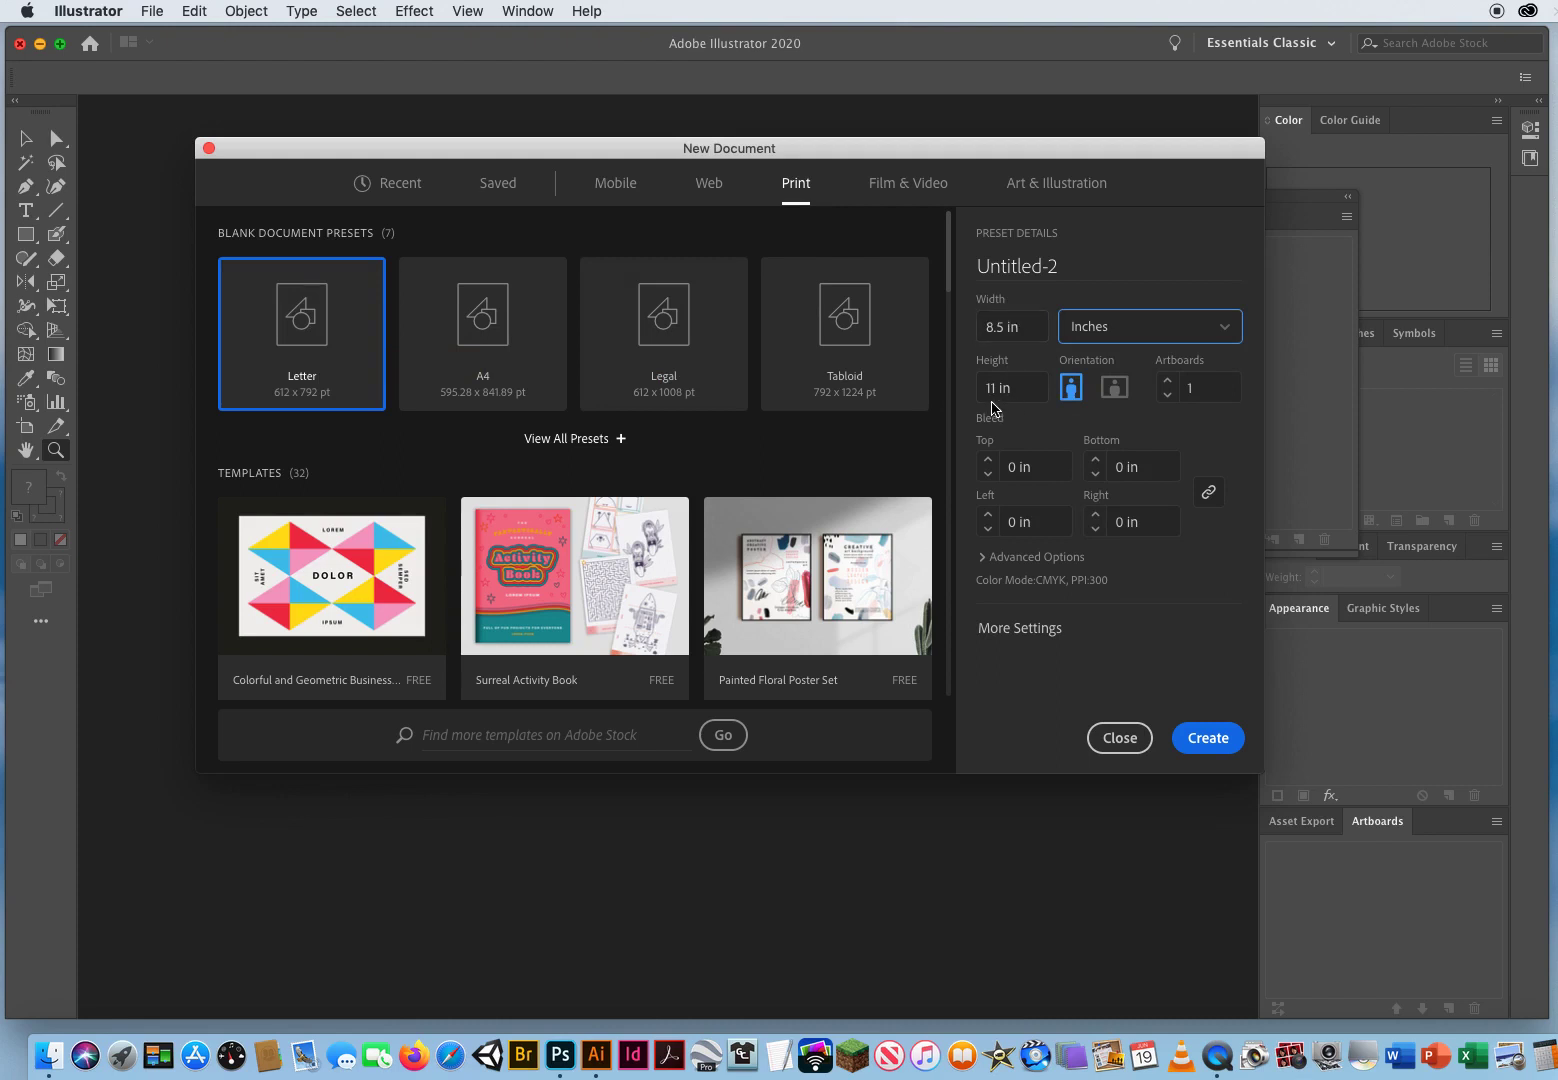
left_click(1114, 388)
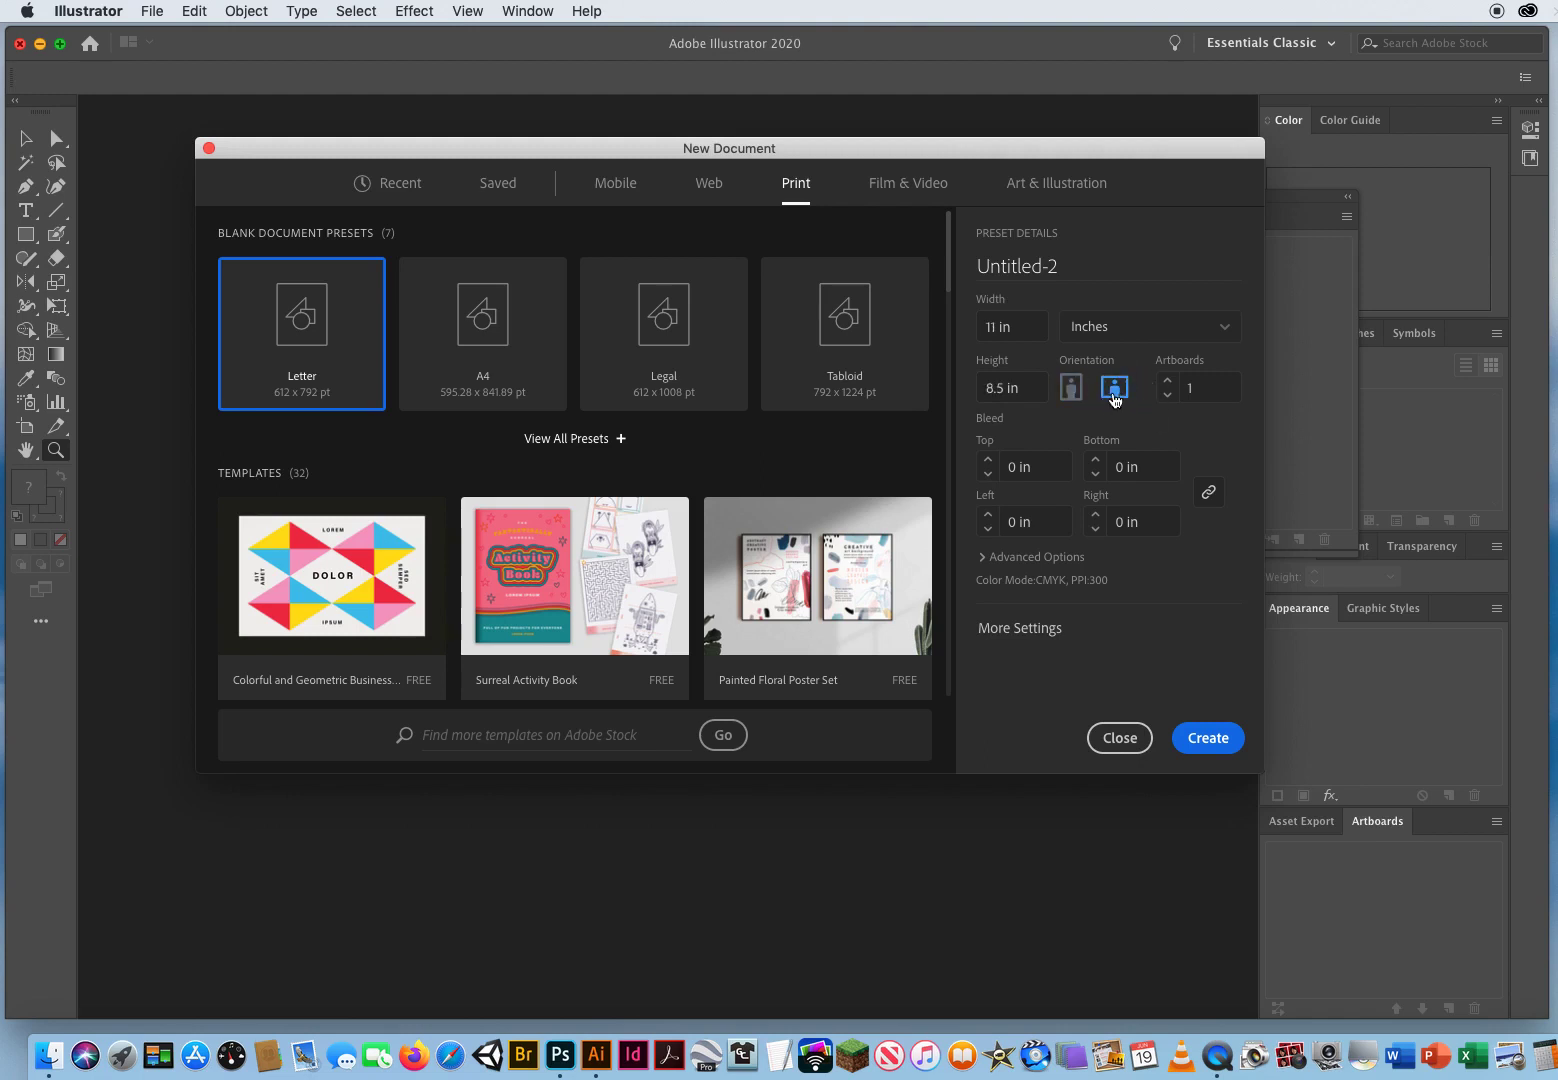
left_click(1203, 740)
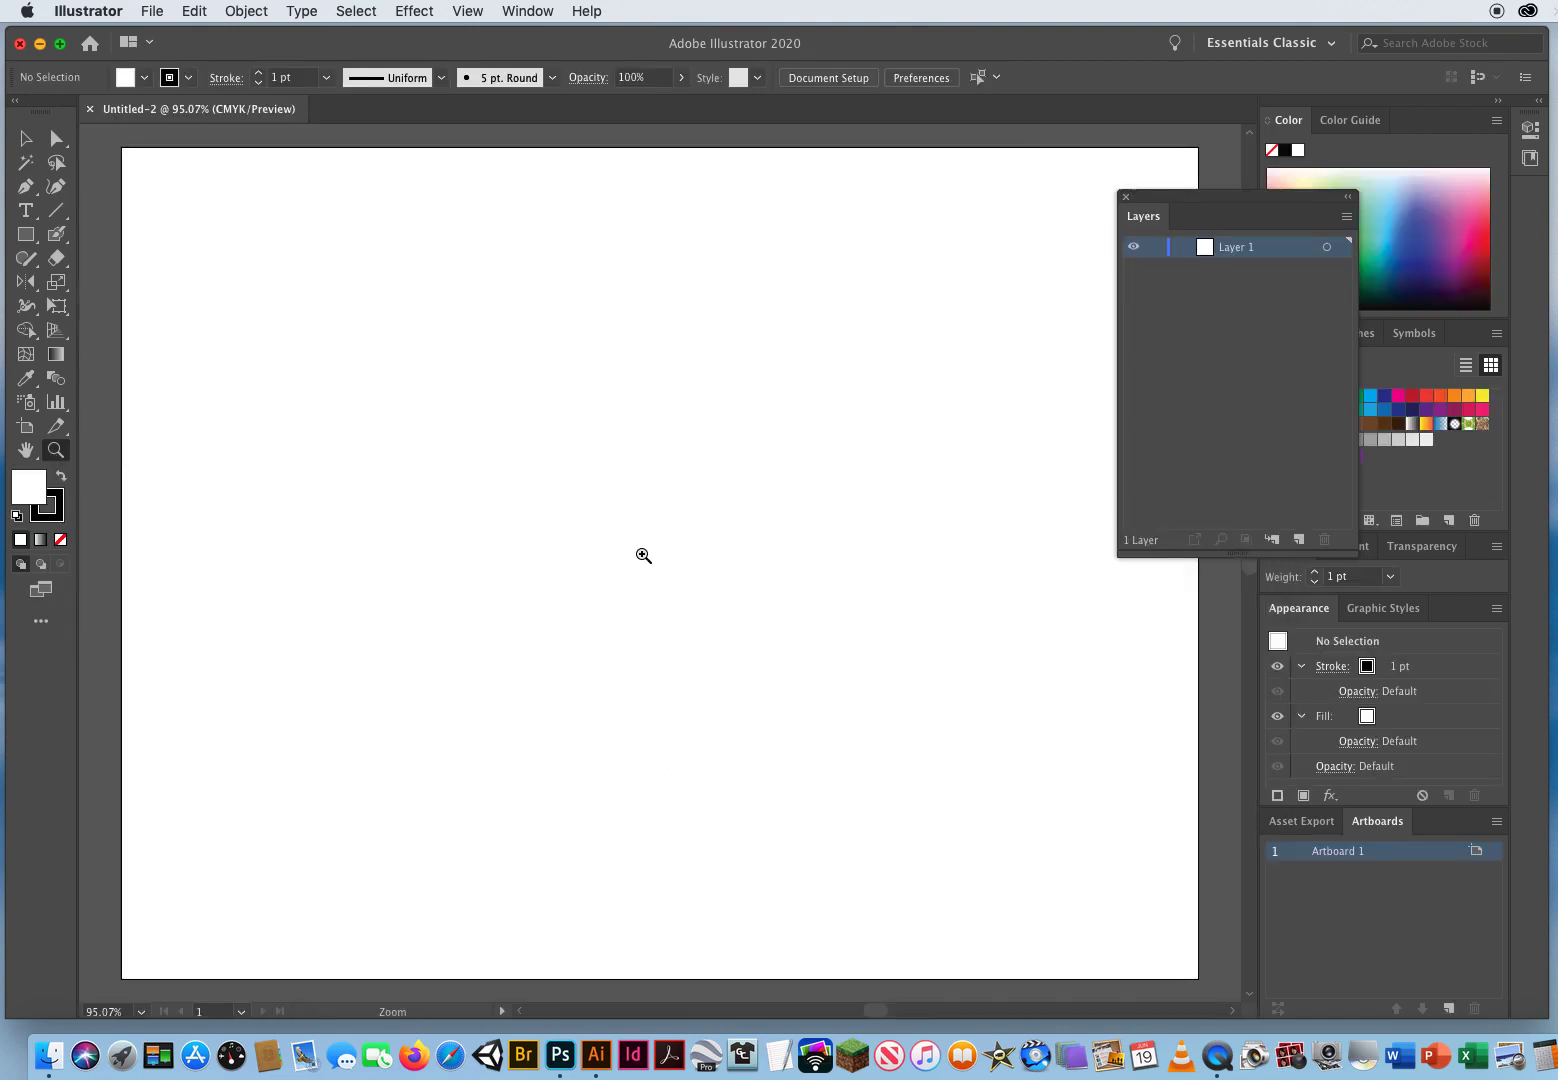
Step: Open the Place dialog and browse to the Desktop folder OCC WEEK 10 > CH. 3 Ai DEMOS > 3.4 Nielsen Shapes Logo
left_click(696, 578, "alt")
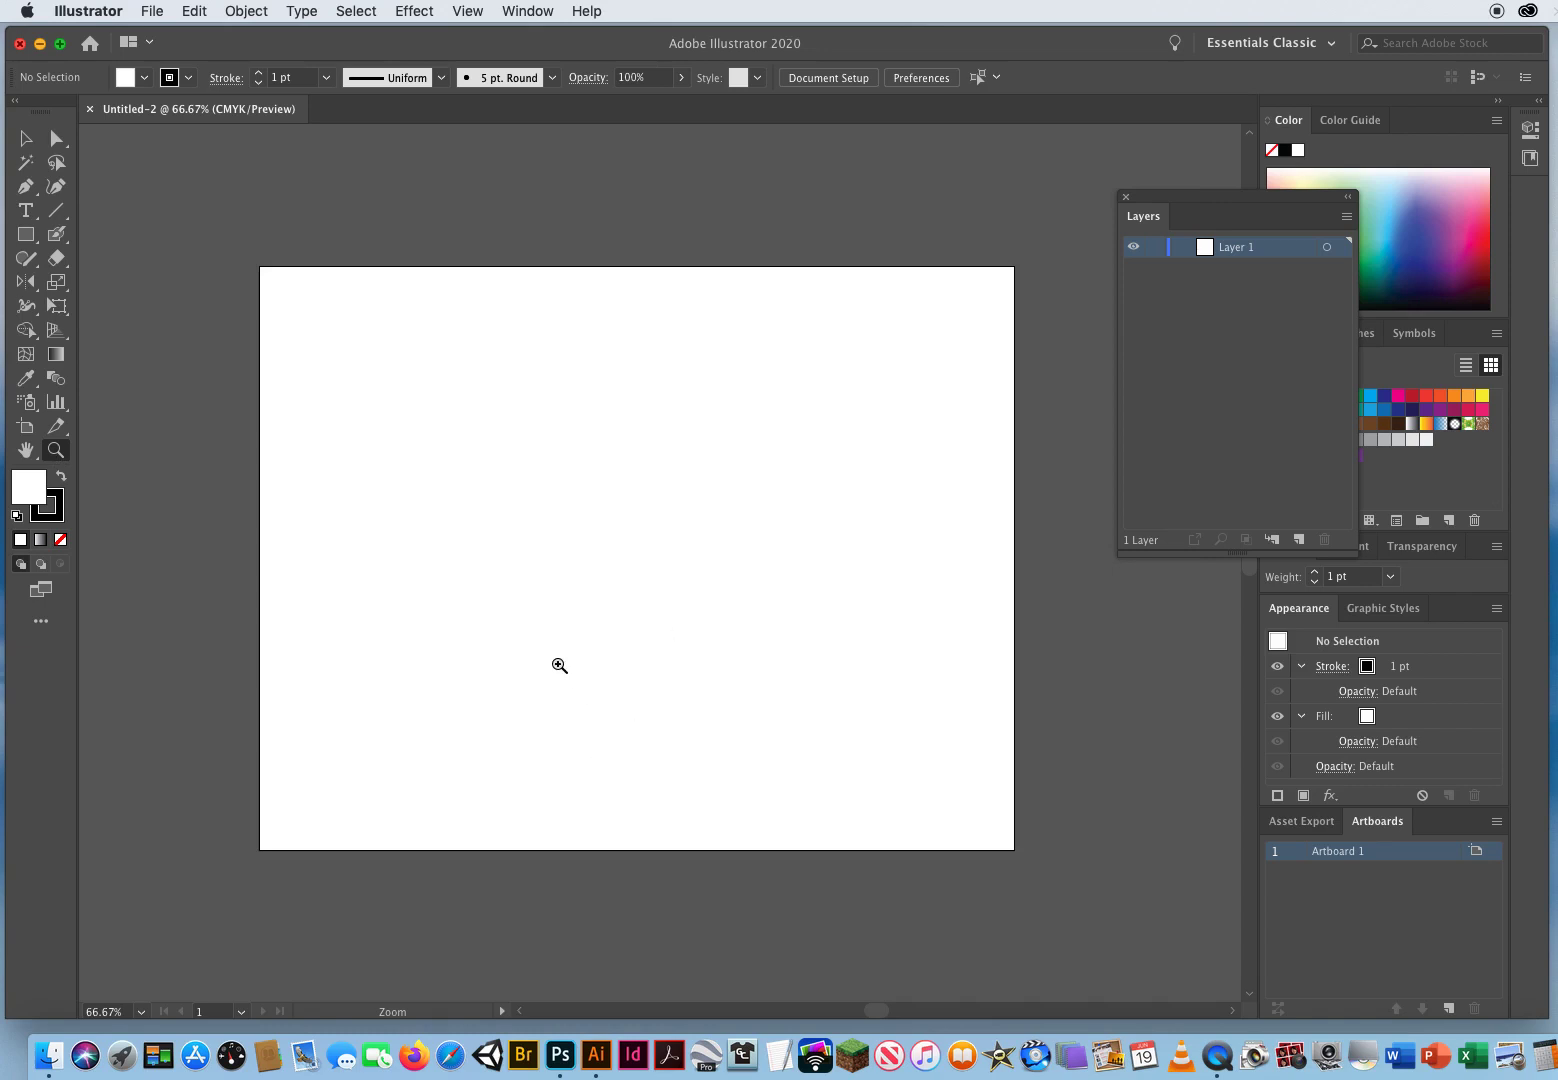
left_click(25, 138)
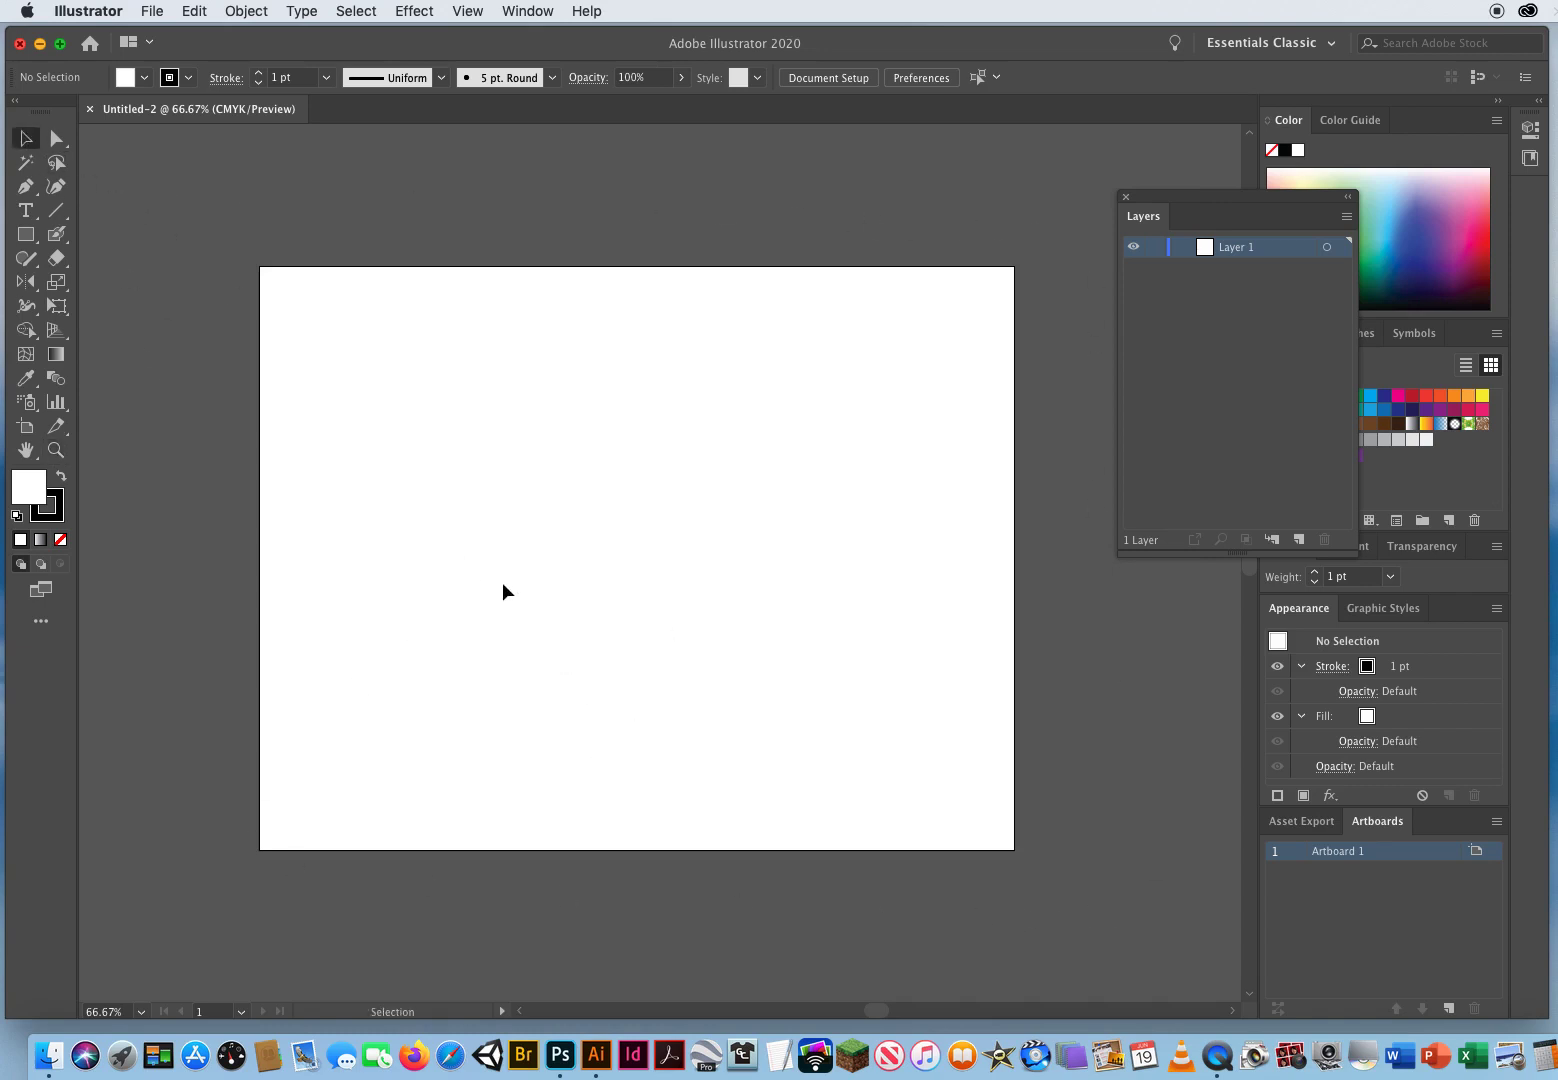
left_click_drag(1168, 203, 1140, 228)
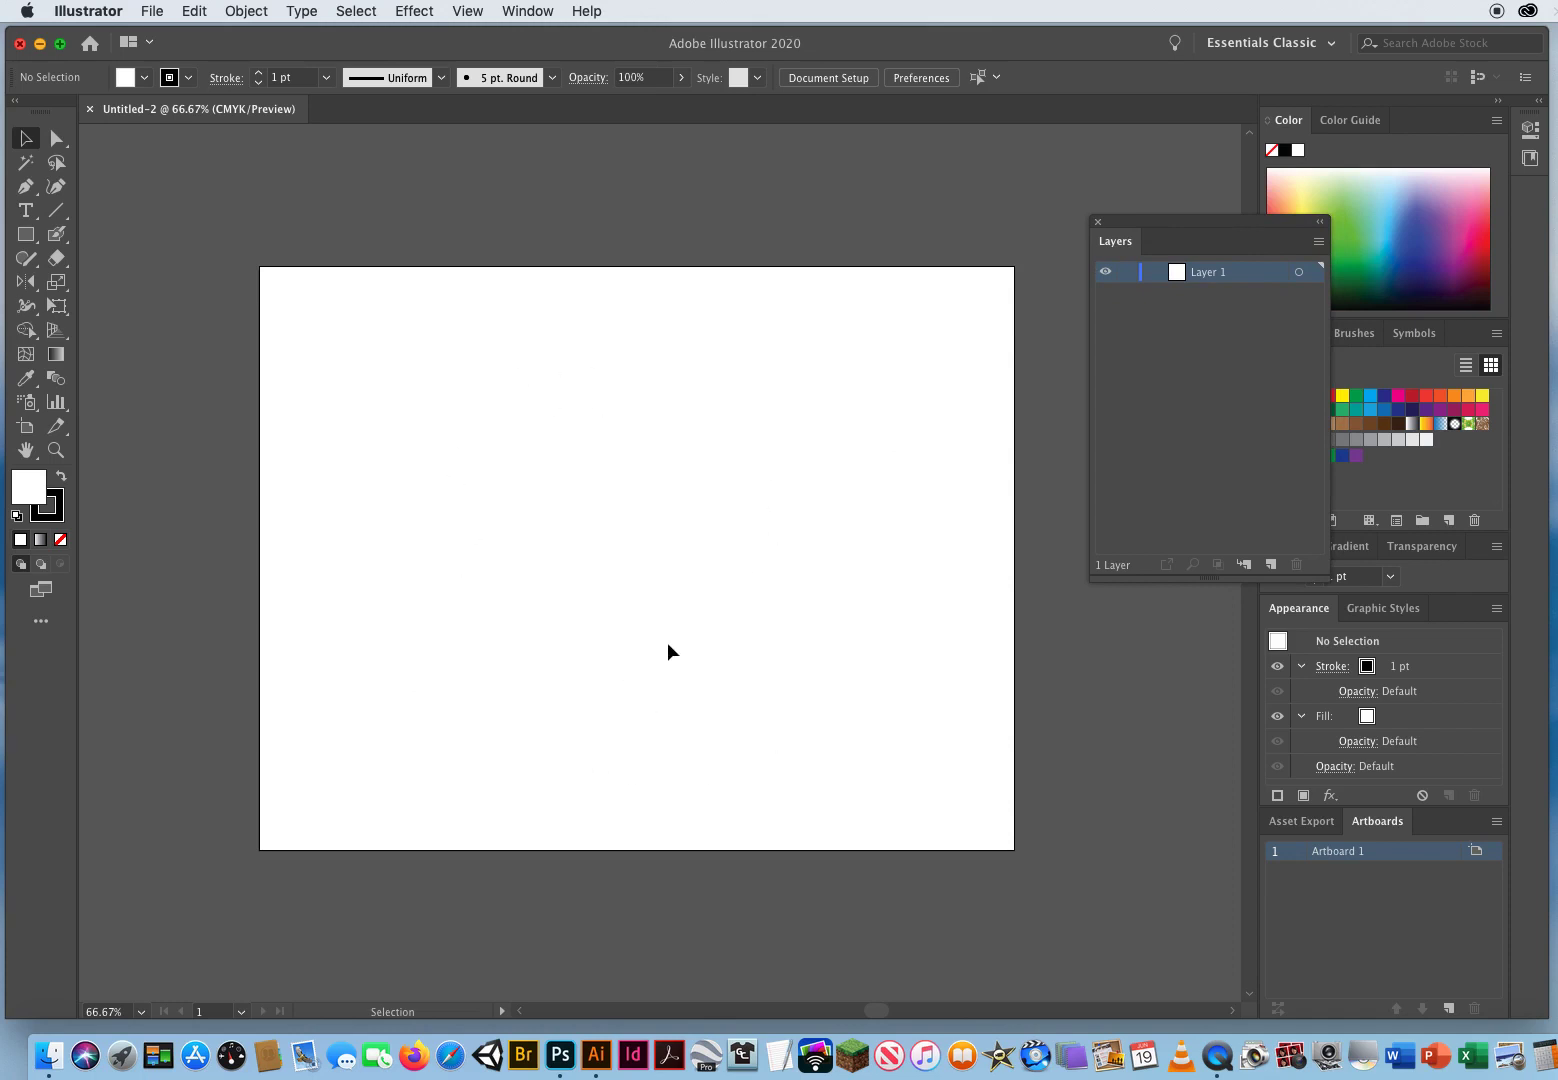
left_click(155, 12)
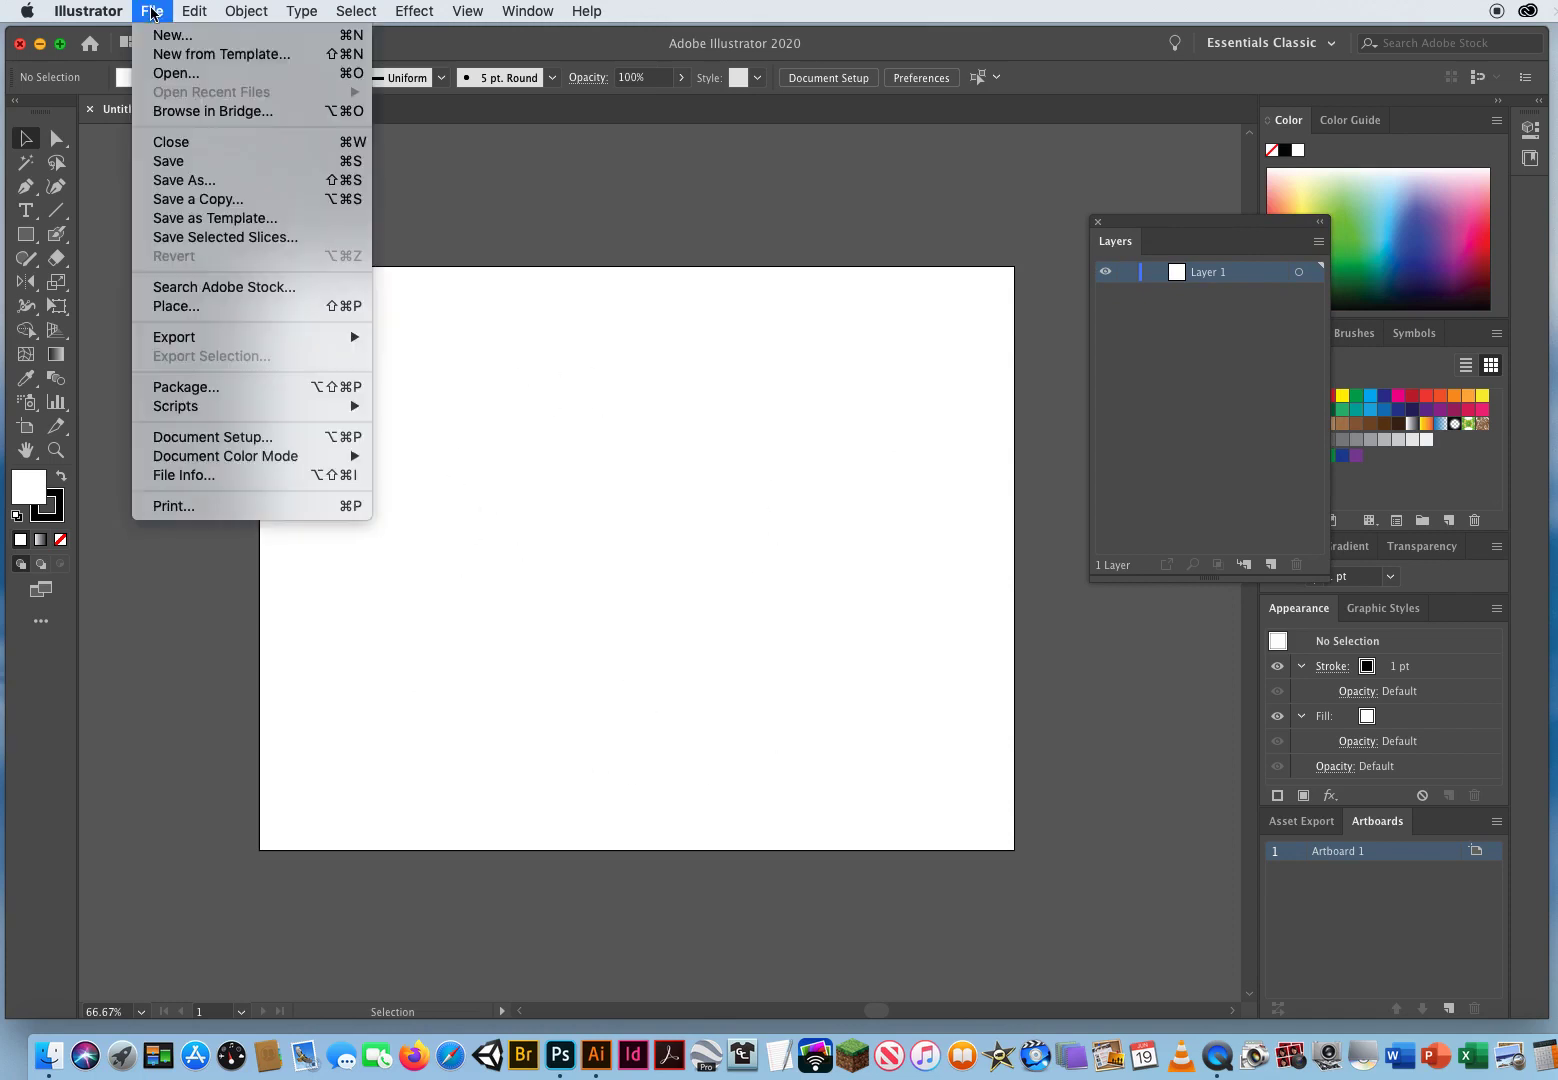
left_click(175, 309)
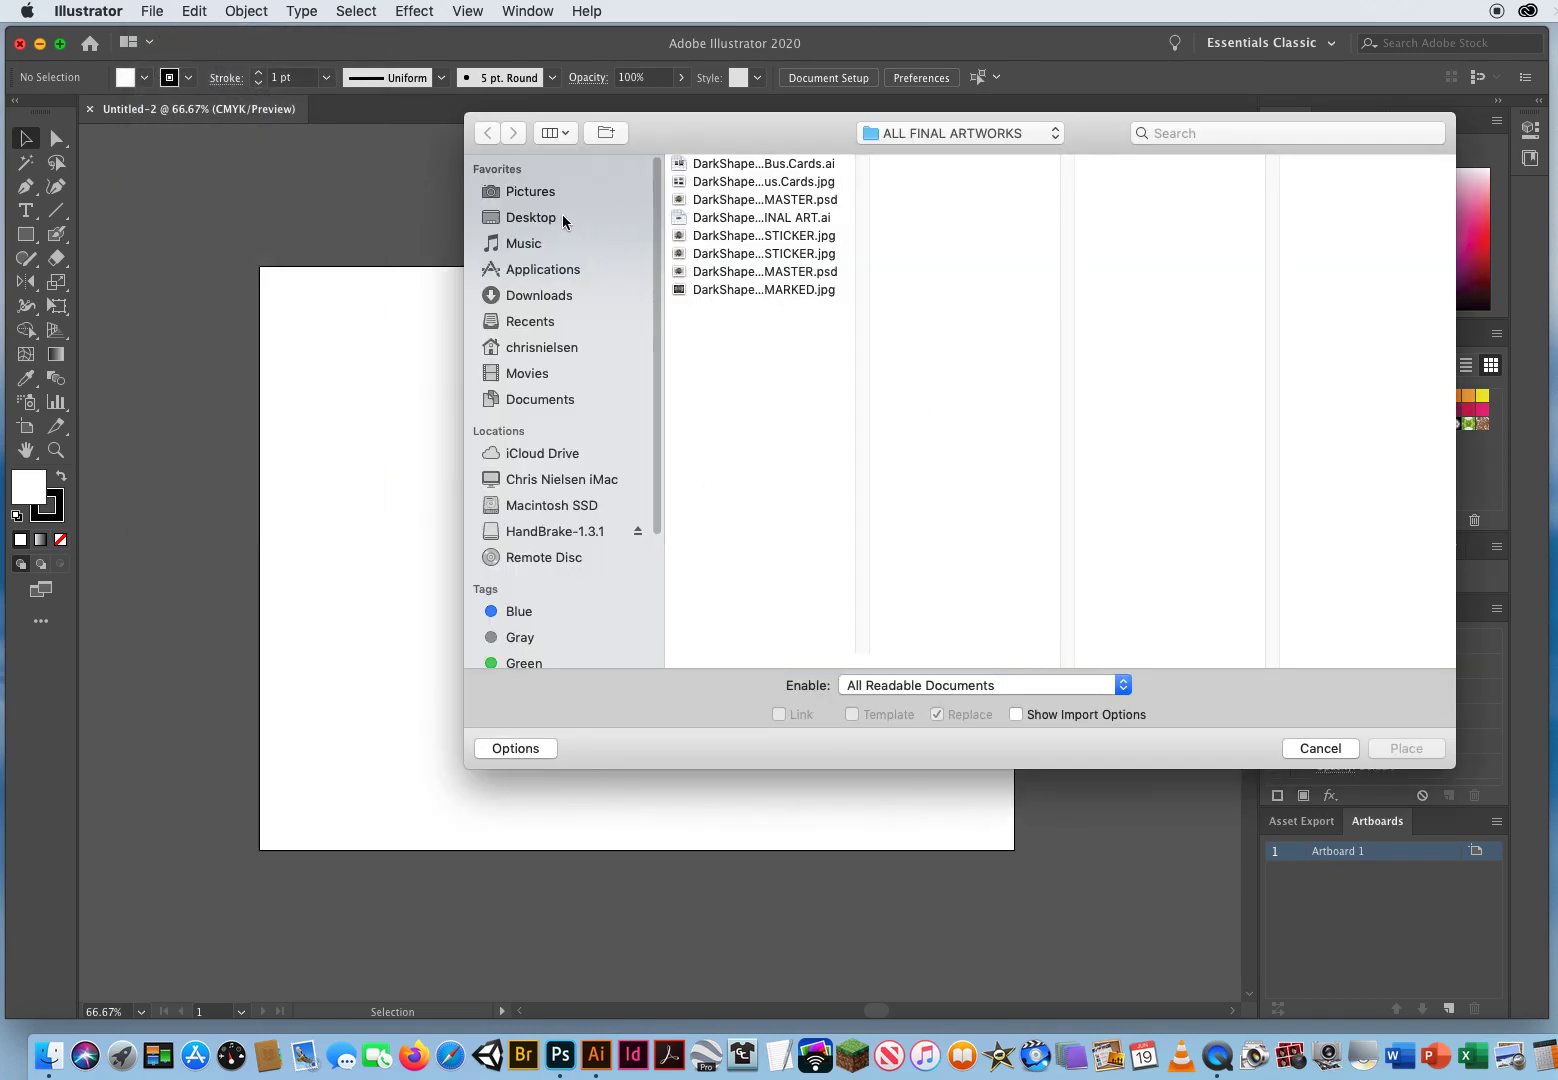
left_click(563, 219)
scroll(863, 383, "down", 1)
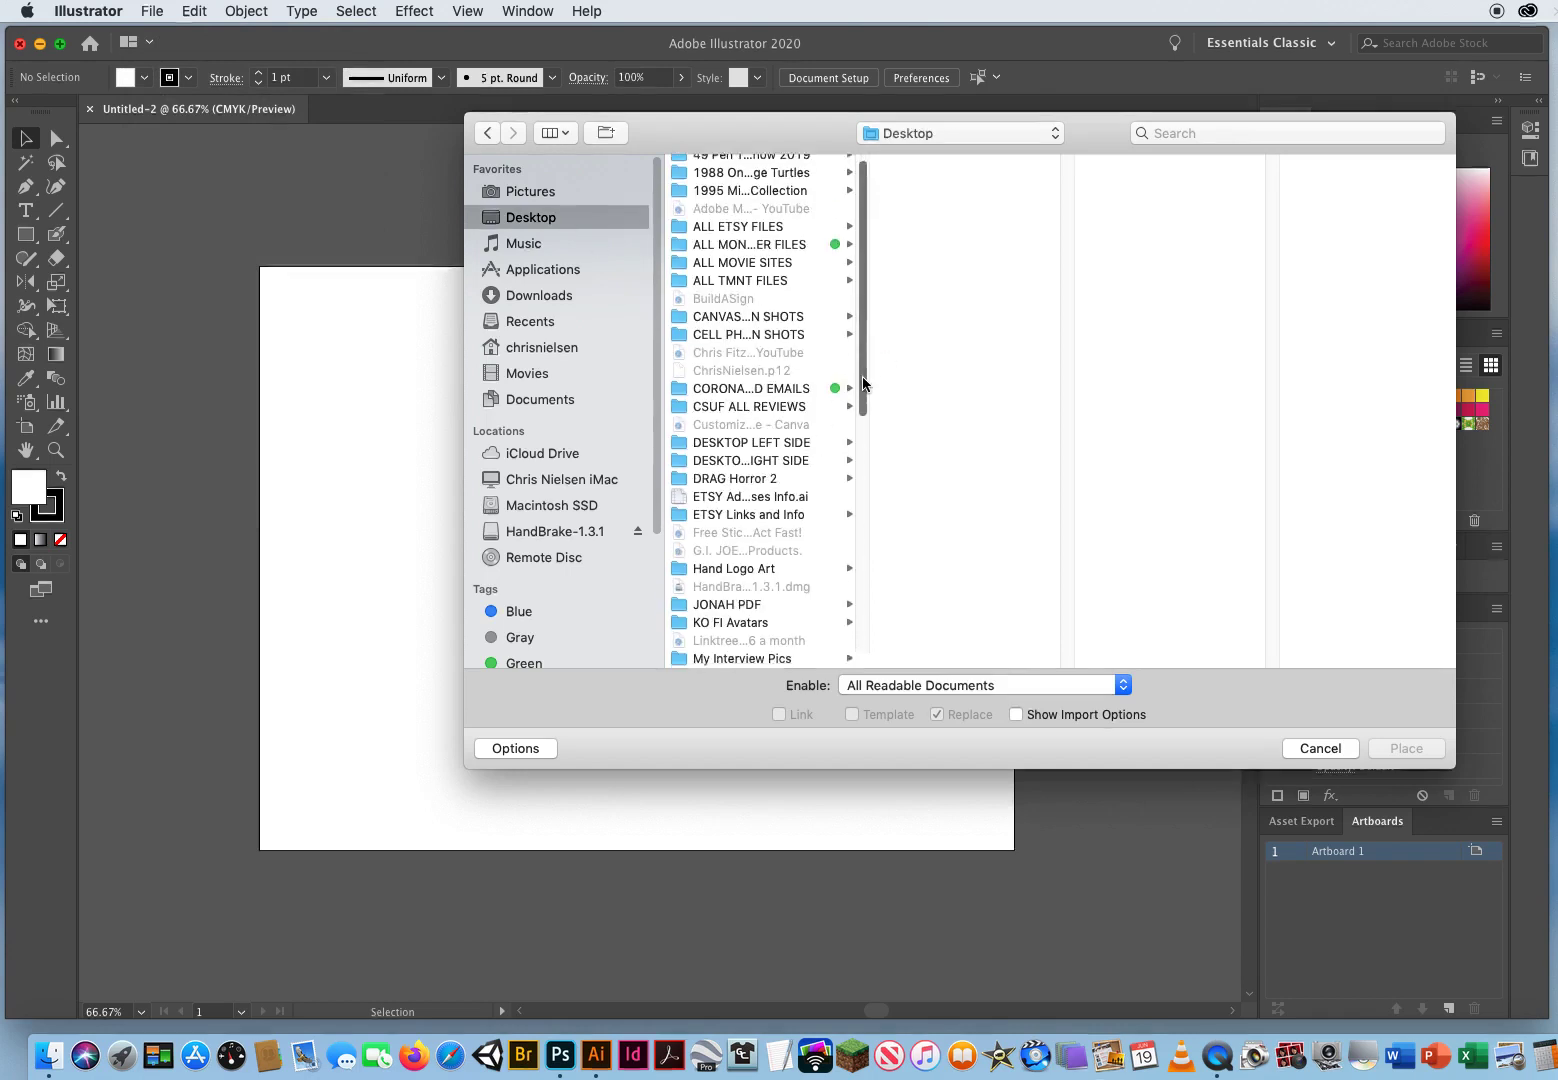
scroll(863, 383, "down", 5)
left_click(735, 546)
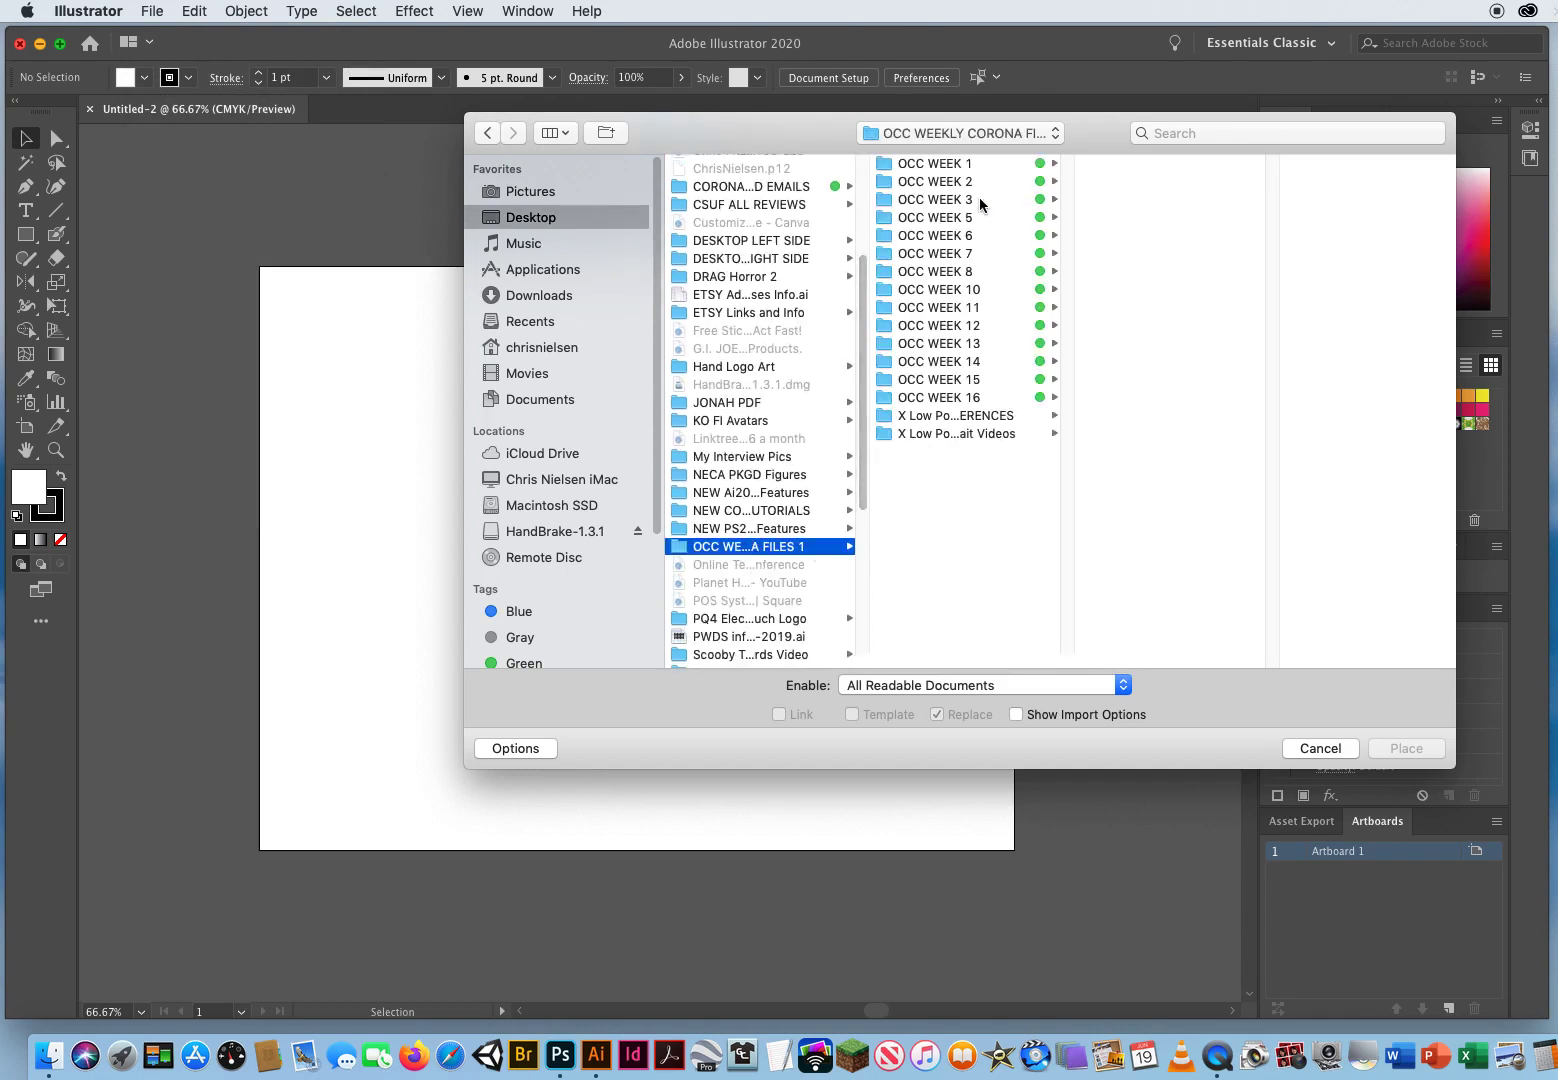
left_click(942, 292)
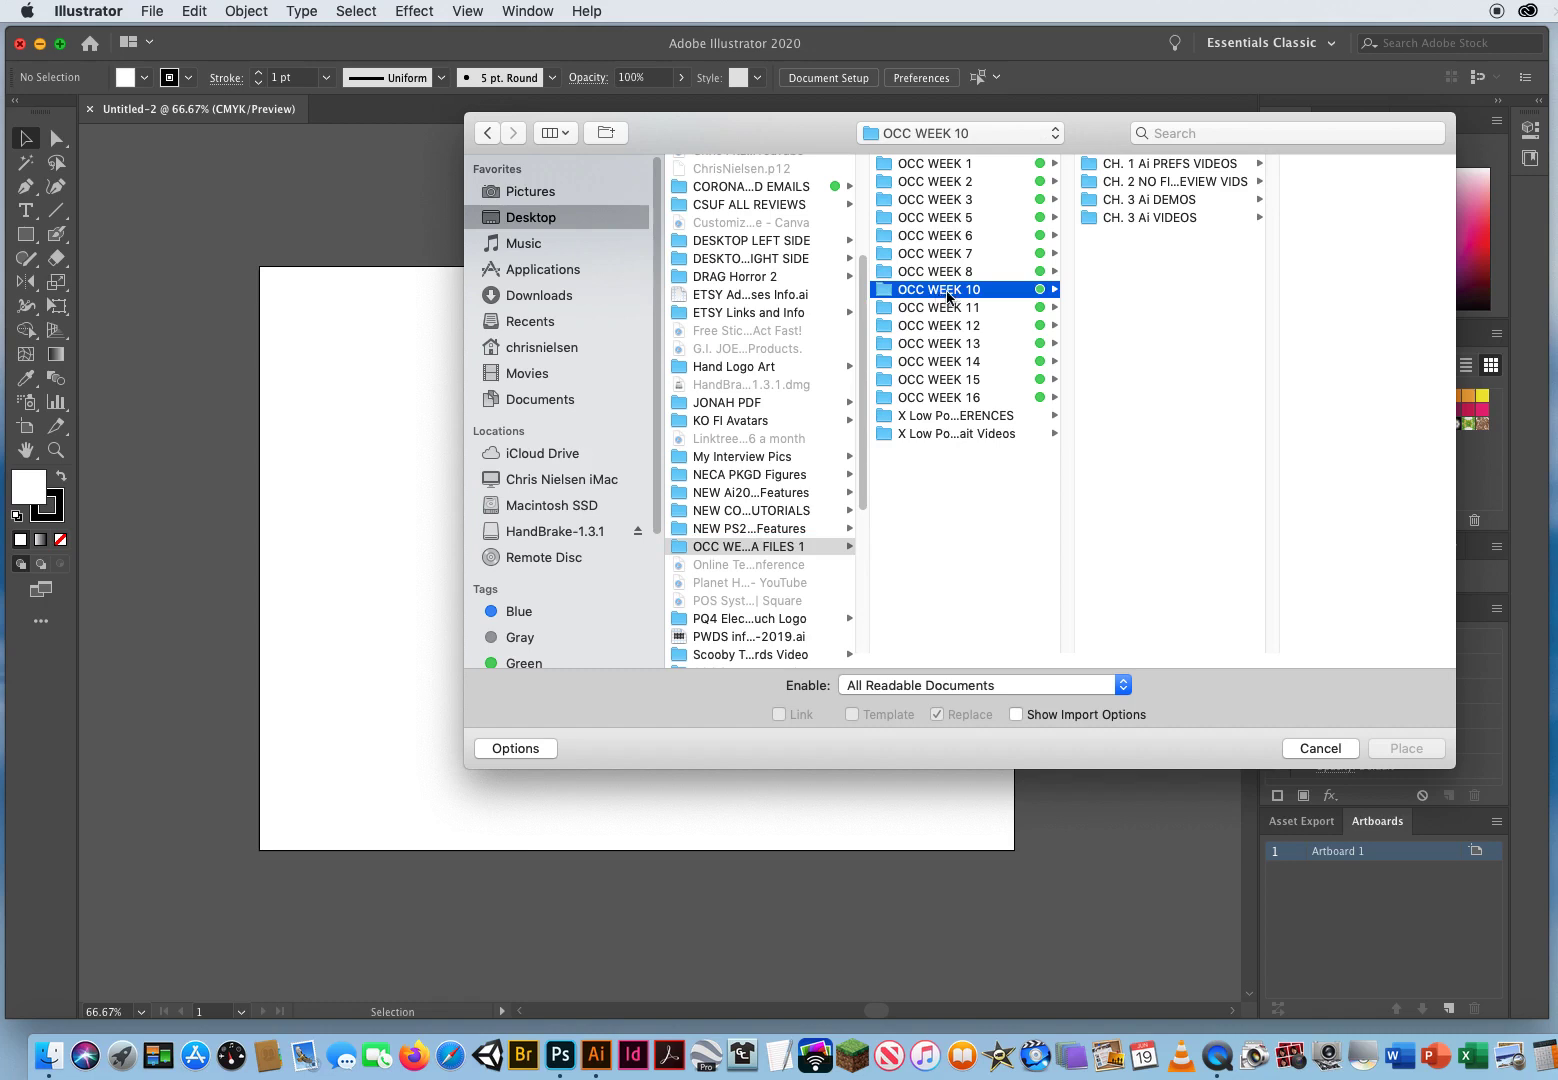
left_click(1156, 201)
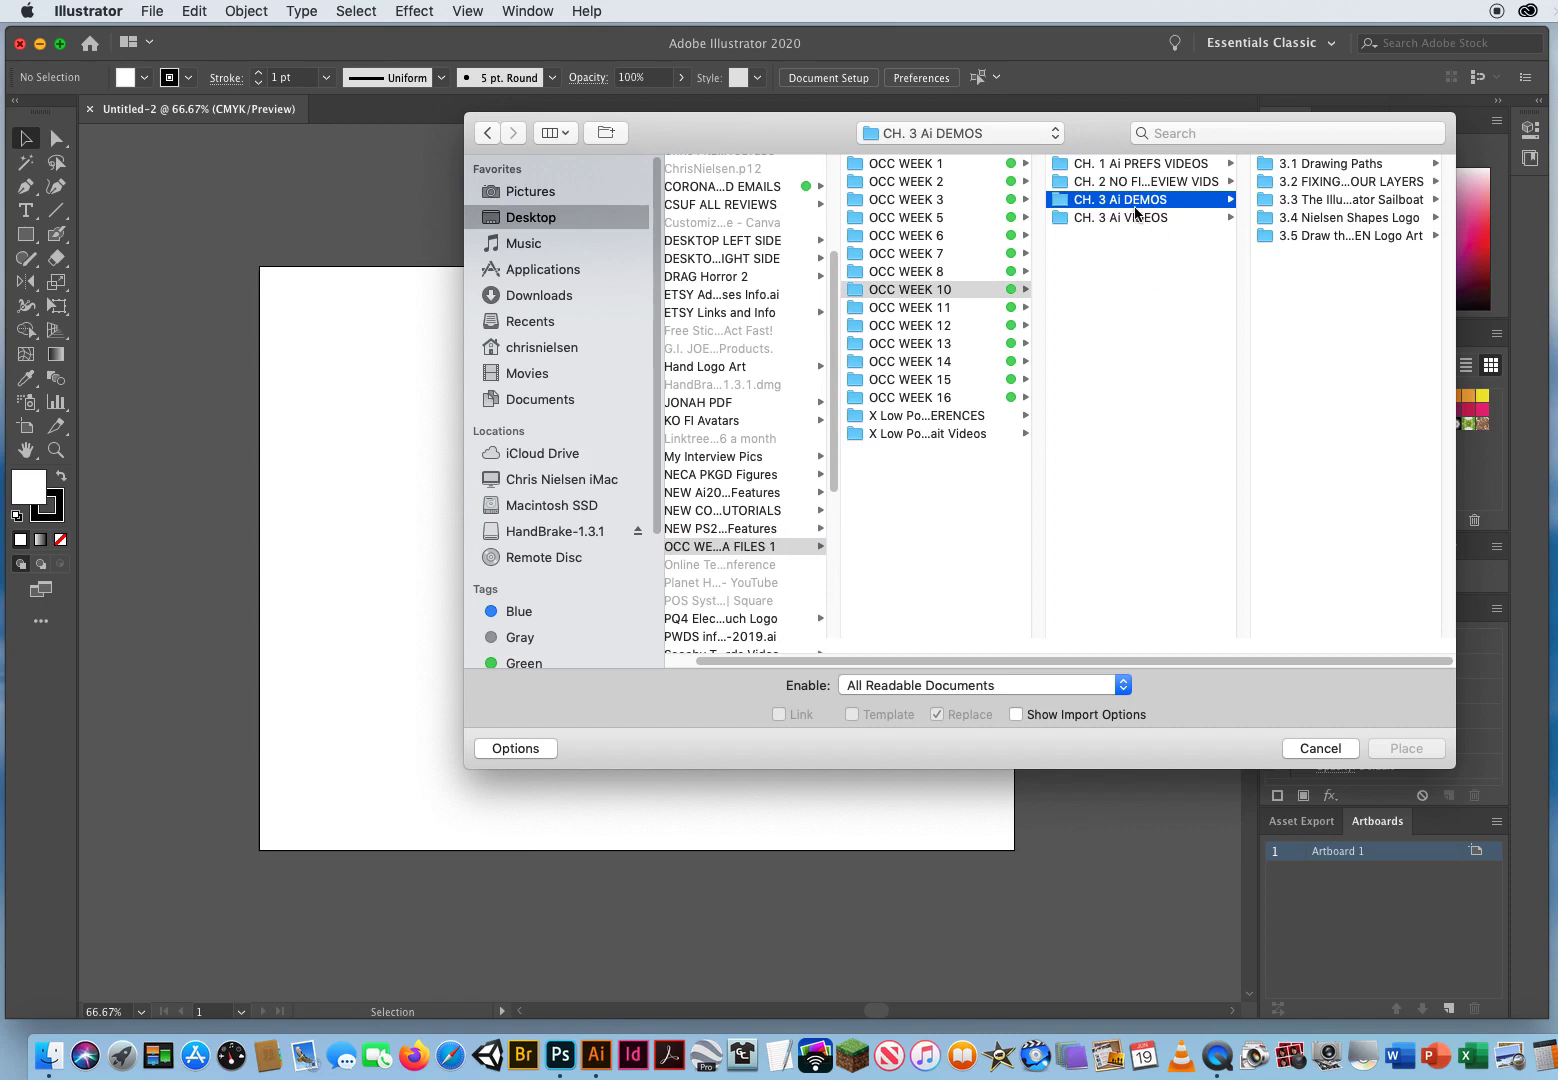
left_click(1322, 219)
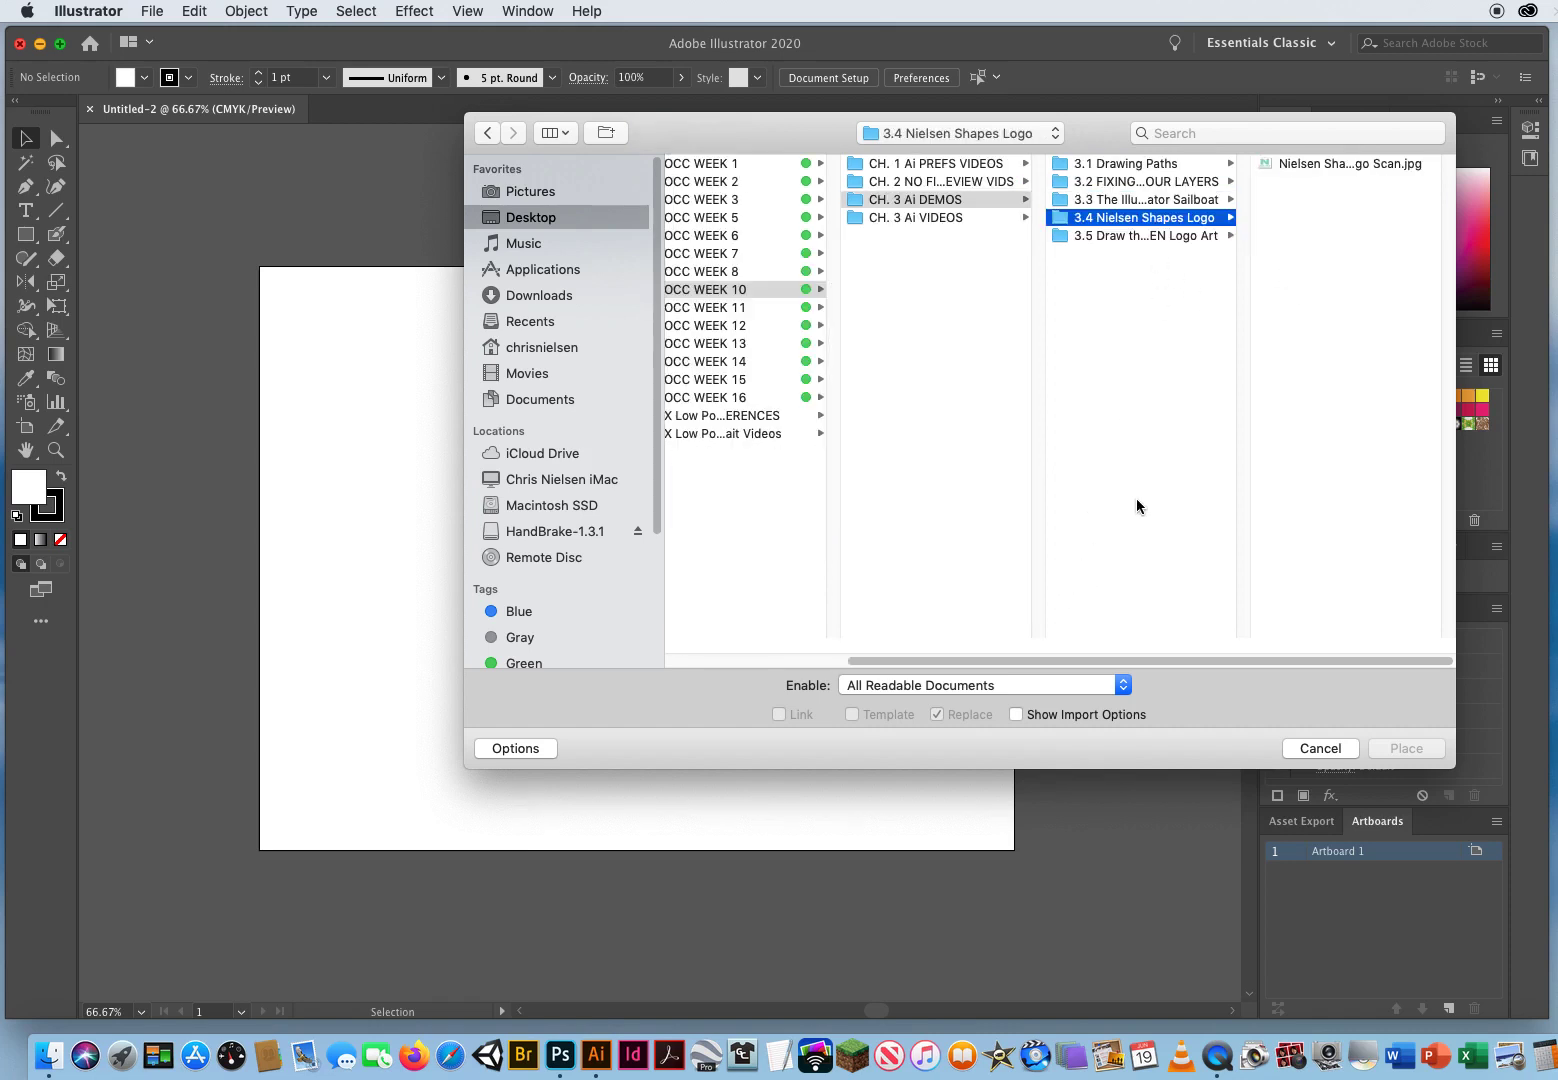
Step: Place Nielsen Shapes Logo Scan.jpg onto the artboard at its upper-left corner
left_click(1300, 163)
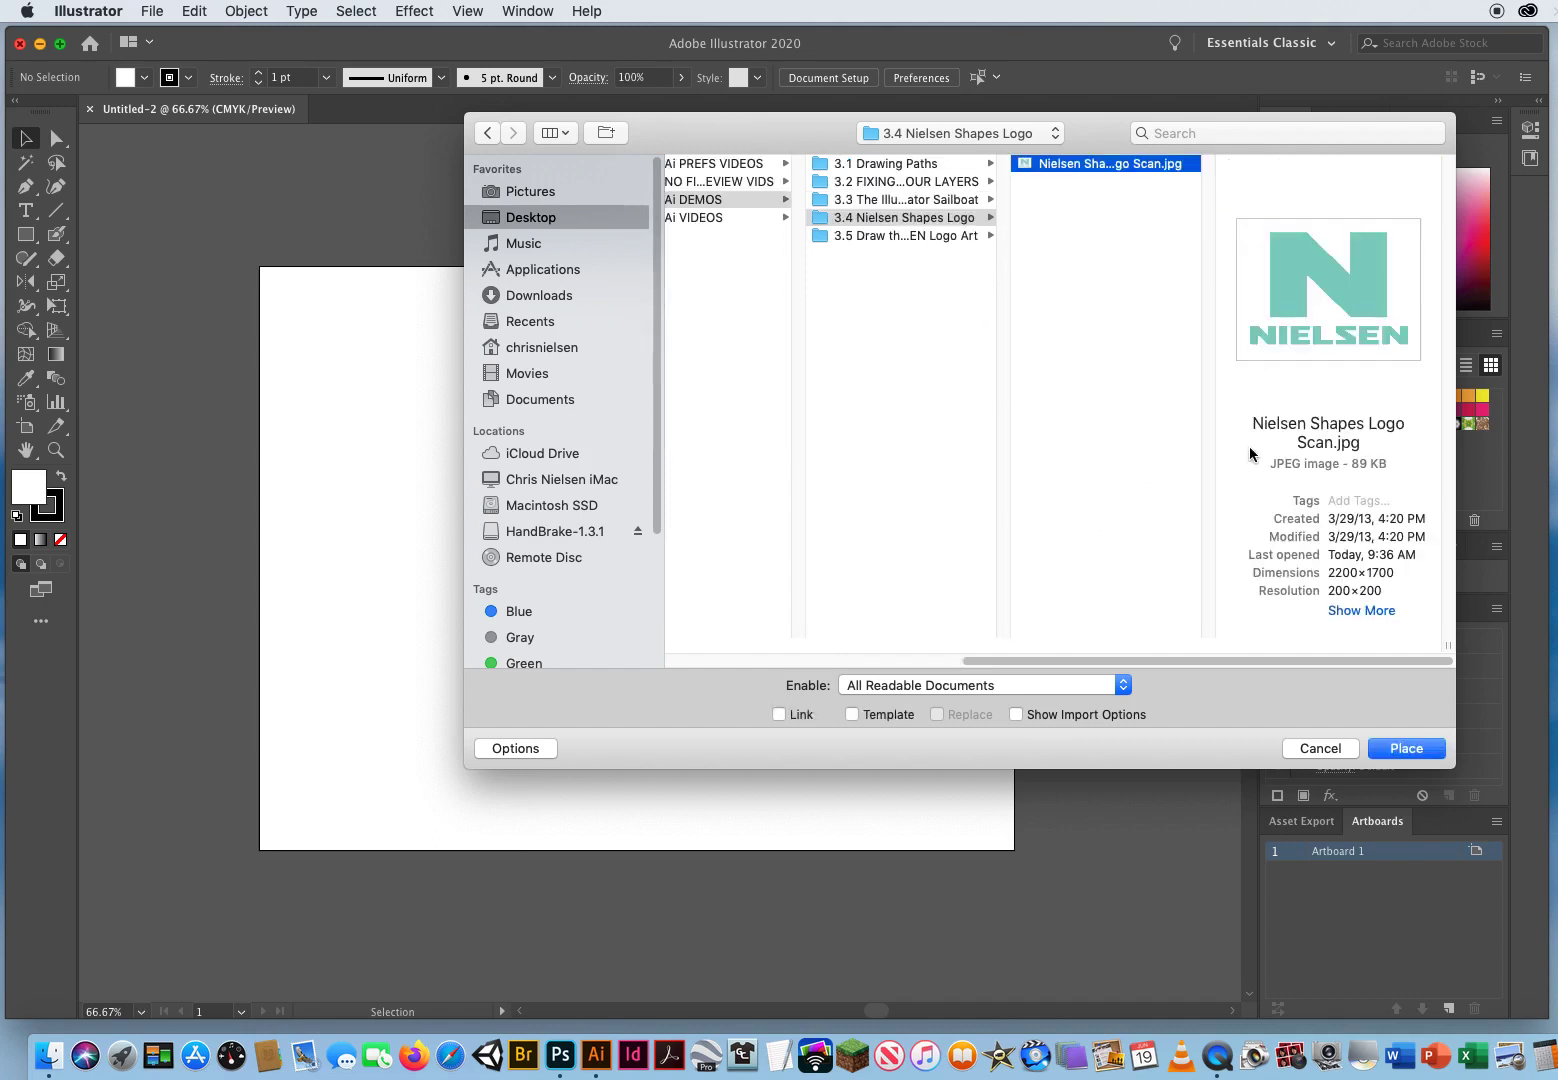
left_click(530, 750)
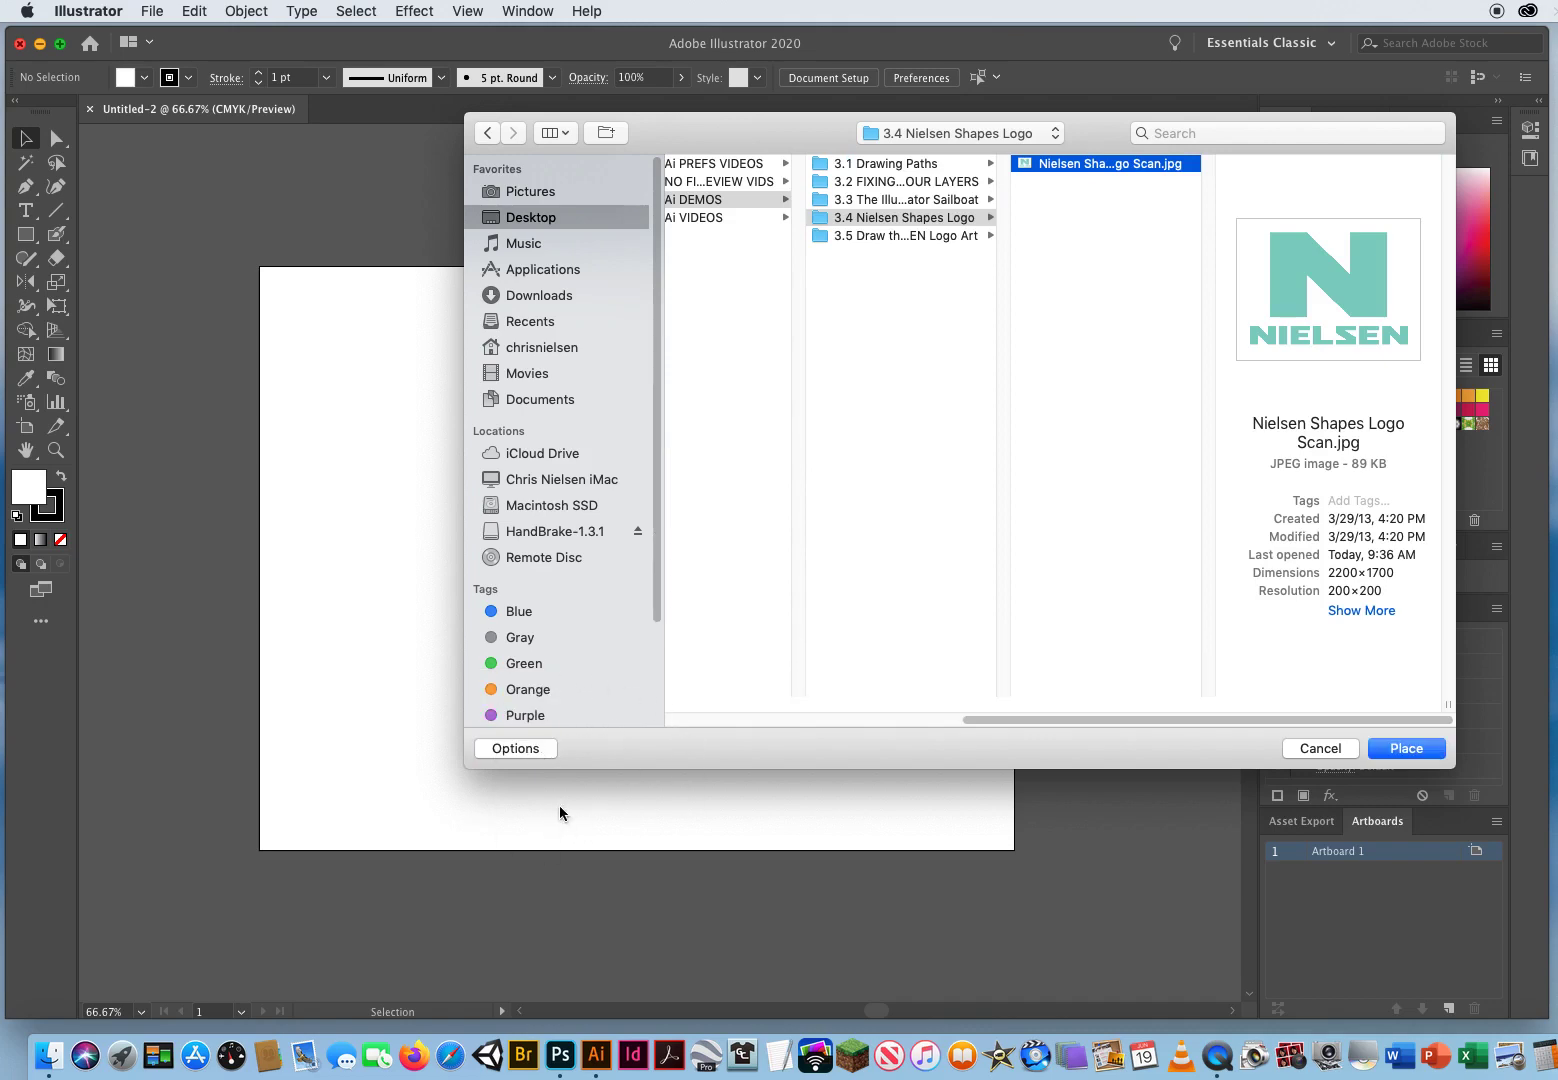
left_click(527, 750)
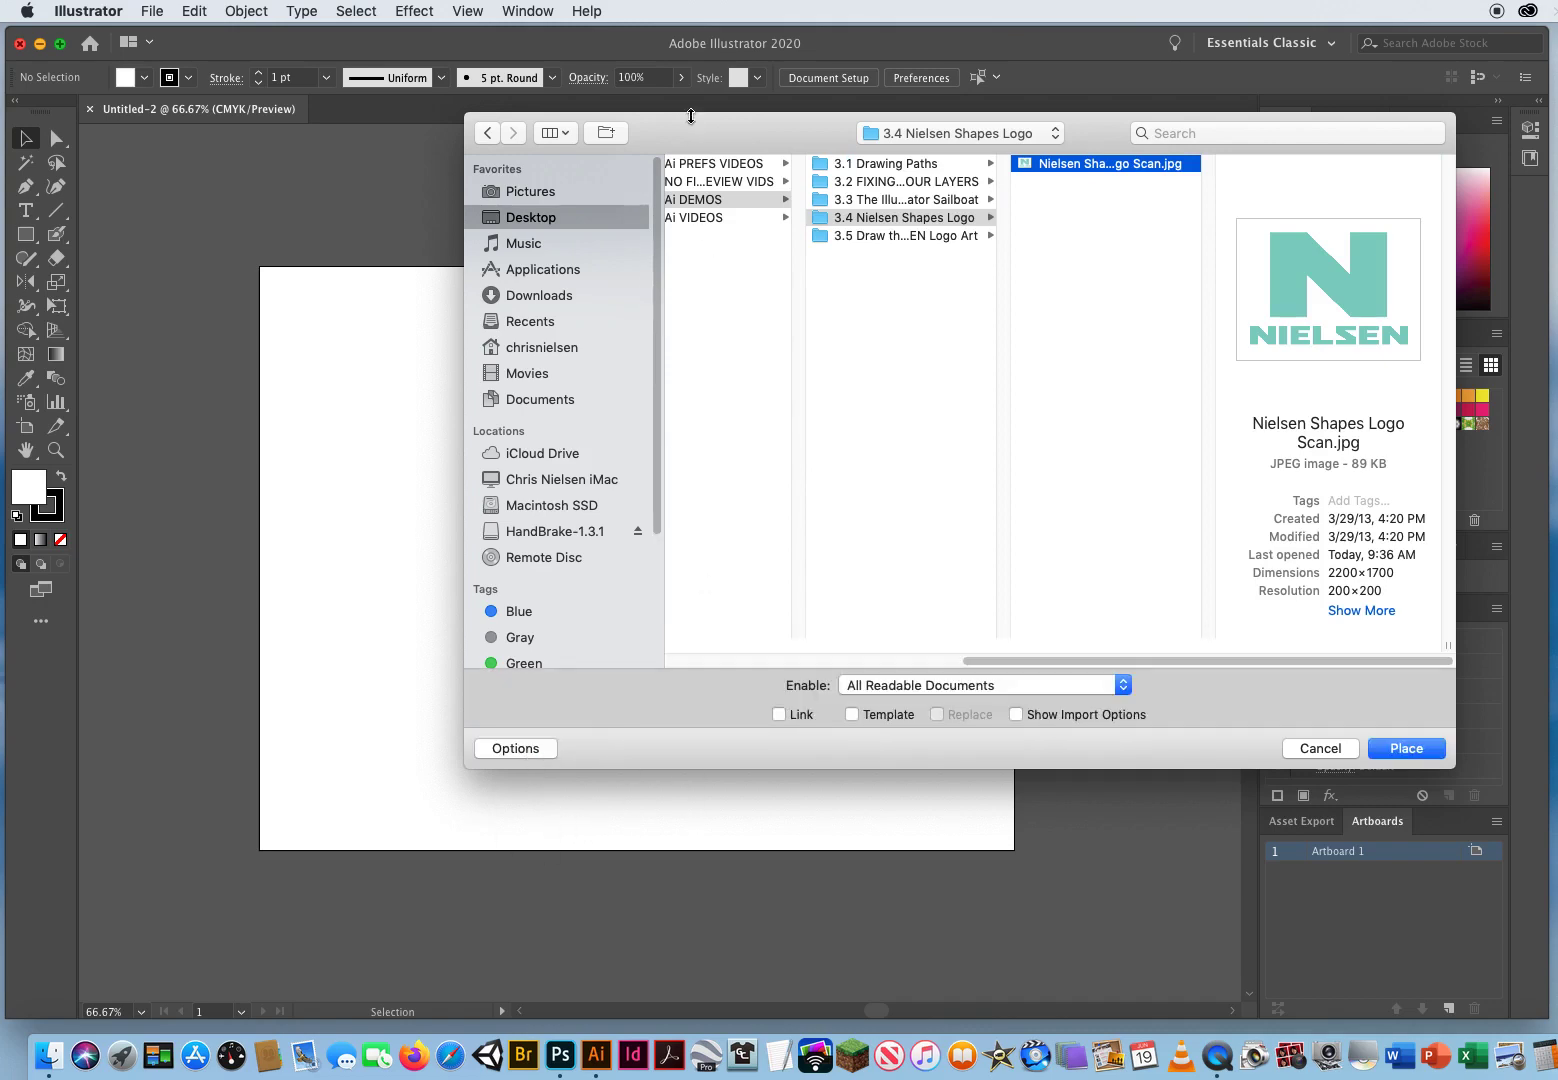
left_click_drag(697, 142, 580, 127)
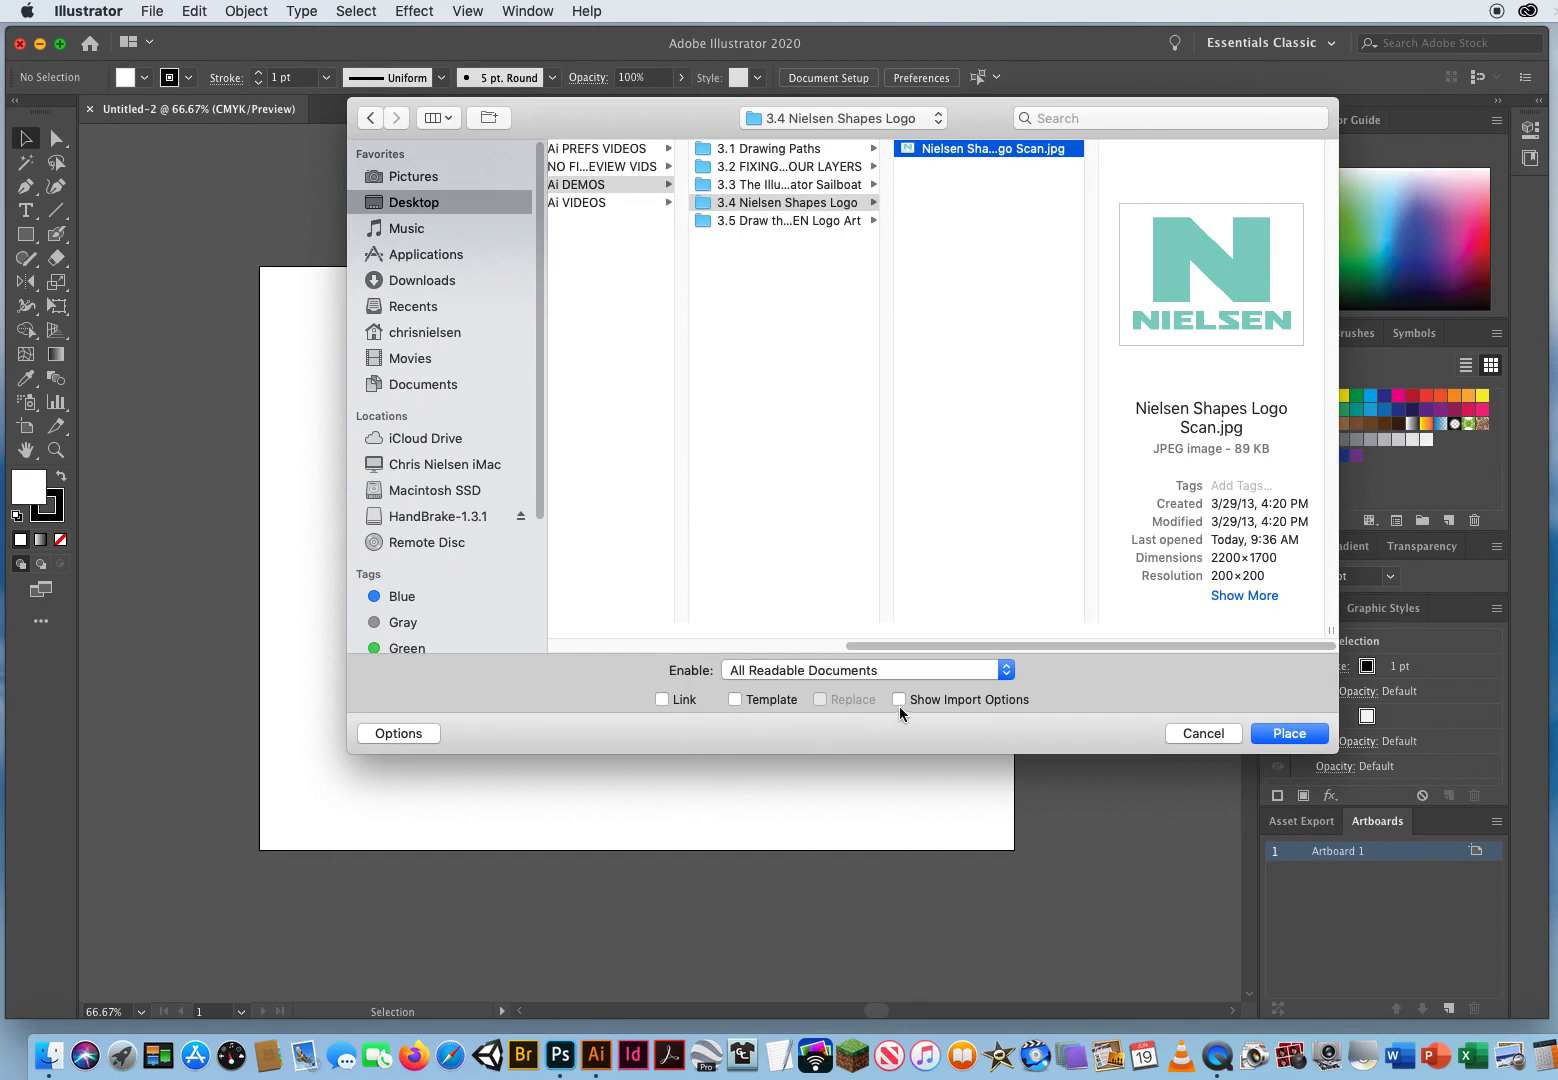
left_click(662, 699)
left_click(662, 699)
left_click(1268, 736)
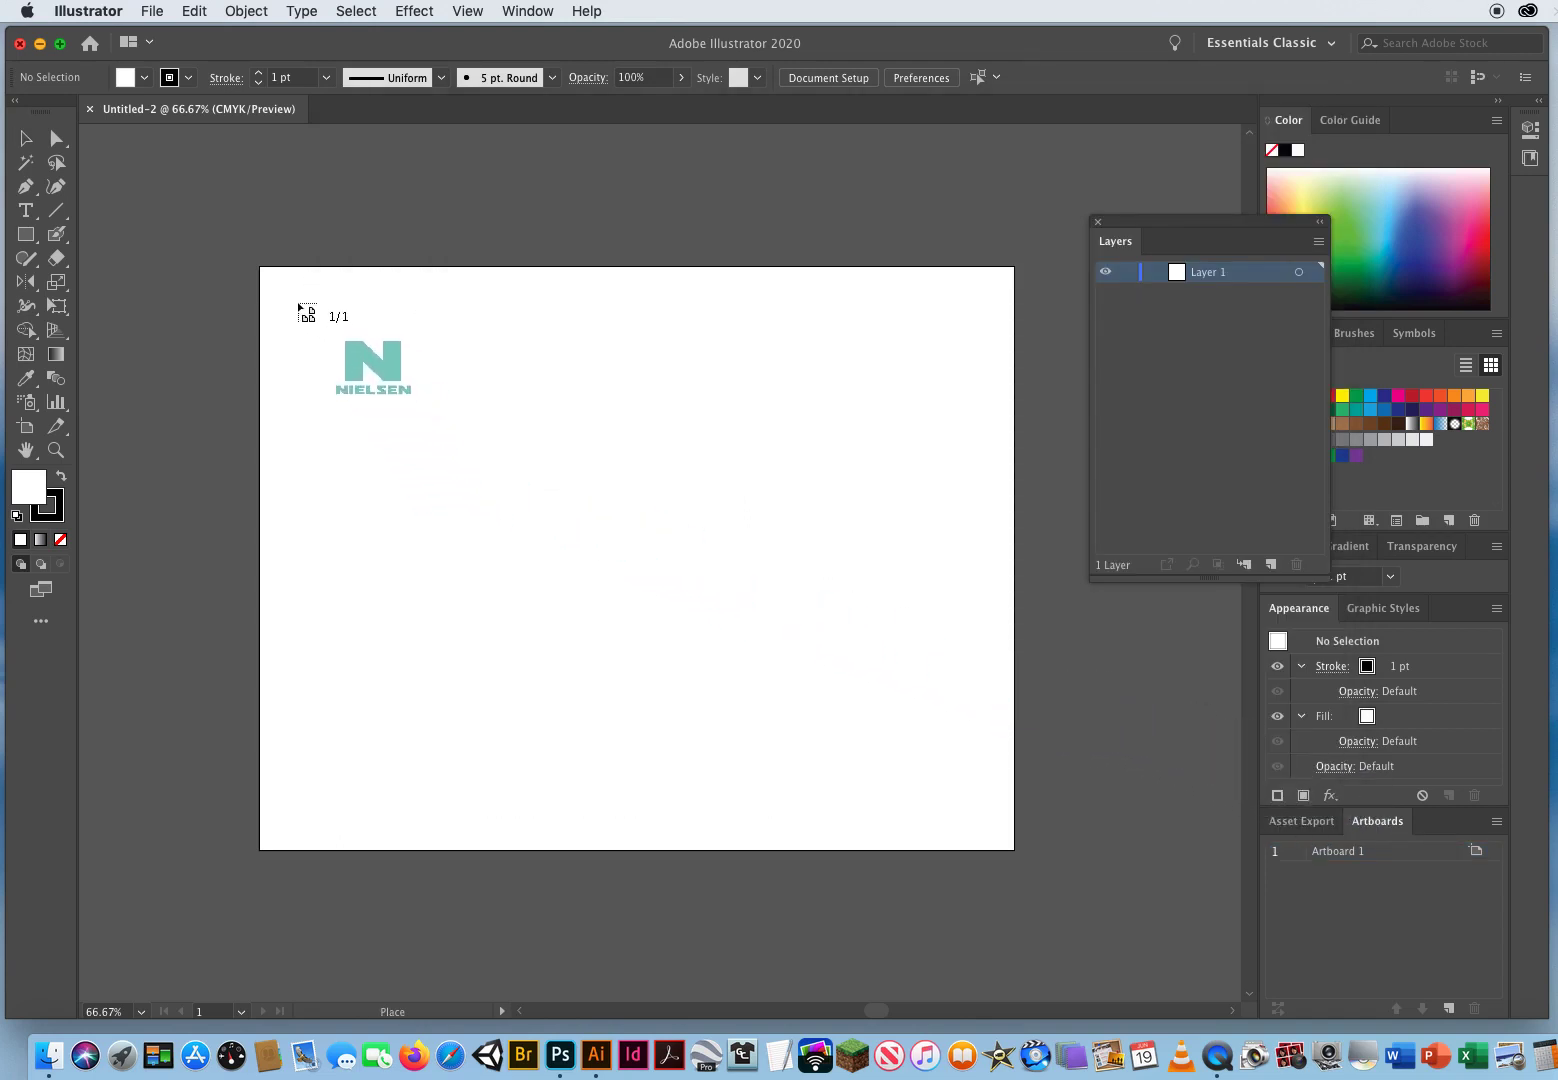
left_click(297, 301)
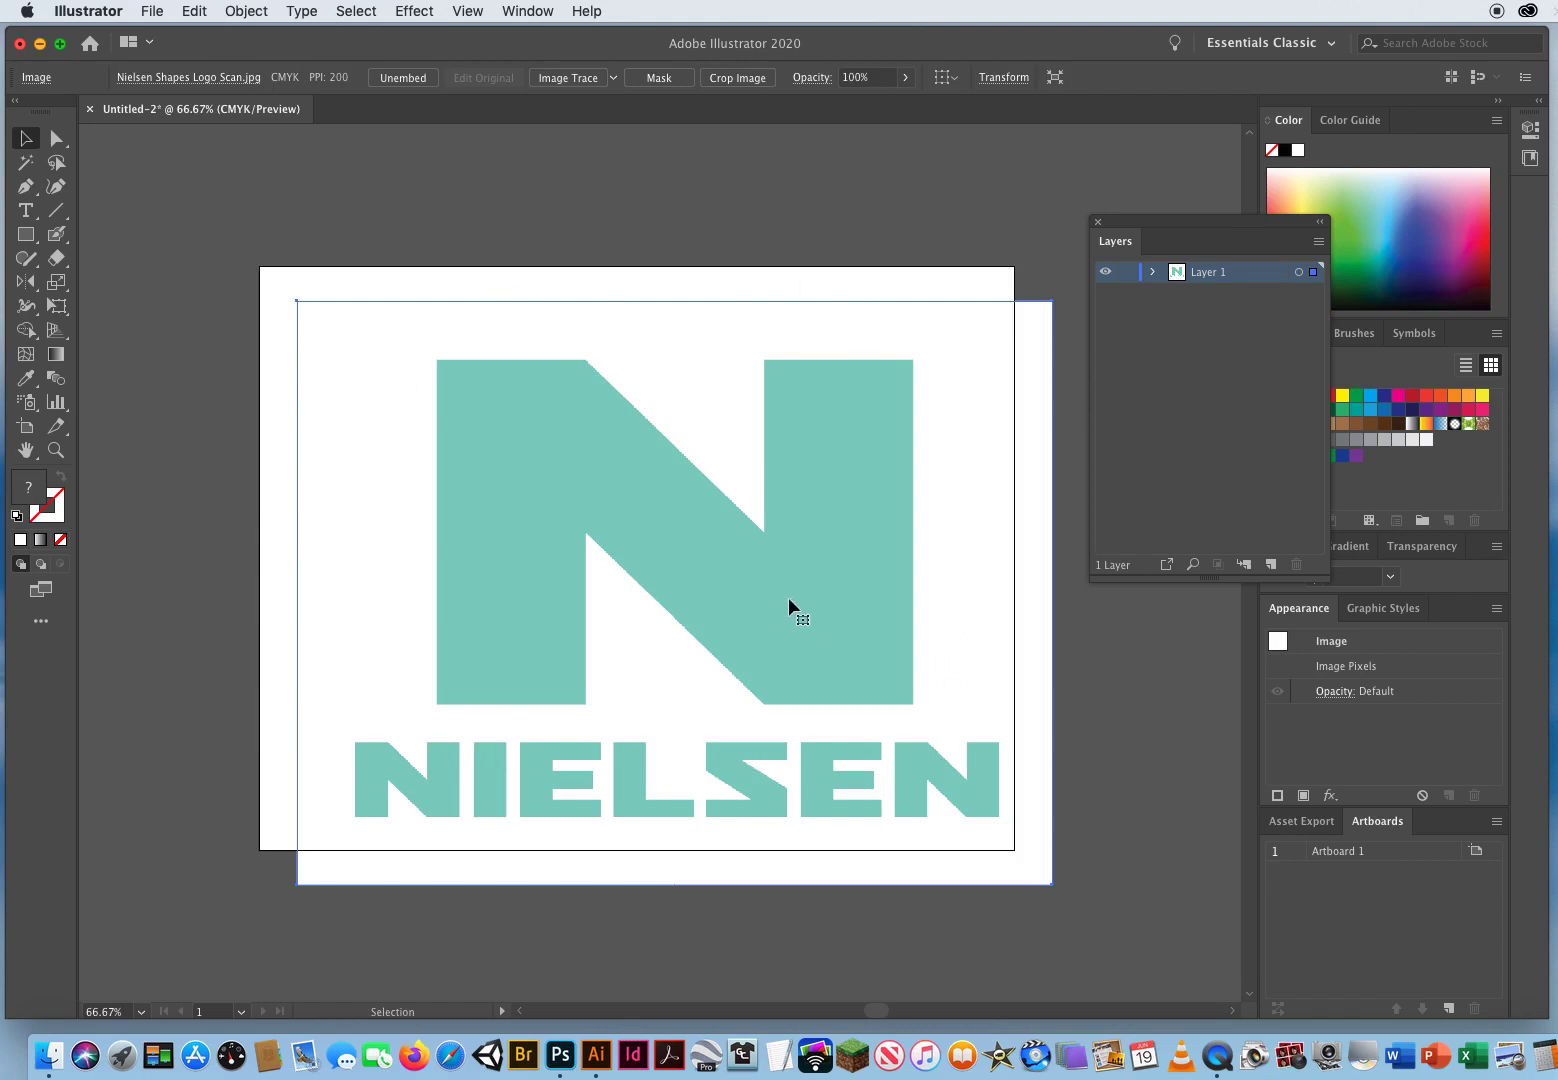
Step: Move the placed logo image so it fits within the artboard
mouse_move(416, 340)
left_mouse_down()
mouse_move(413, 368)
mouse_move(398, 351)
left_mouse_up()
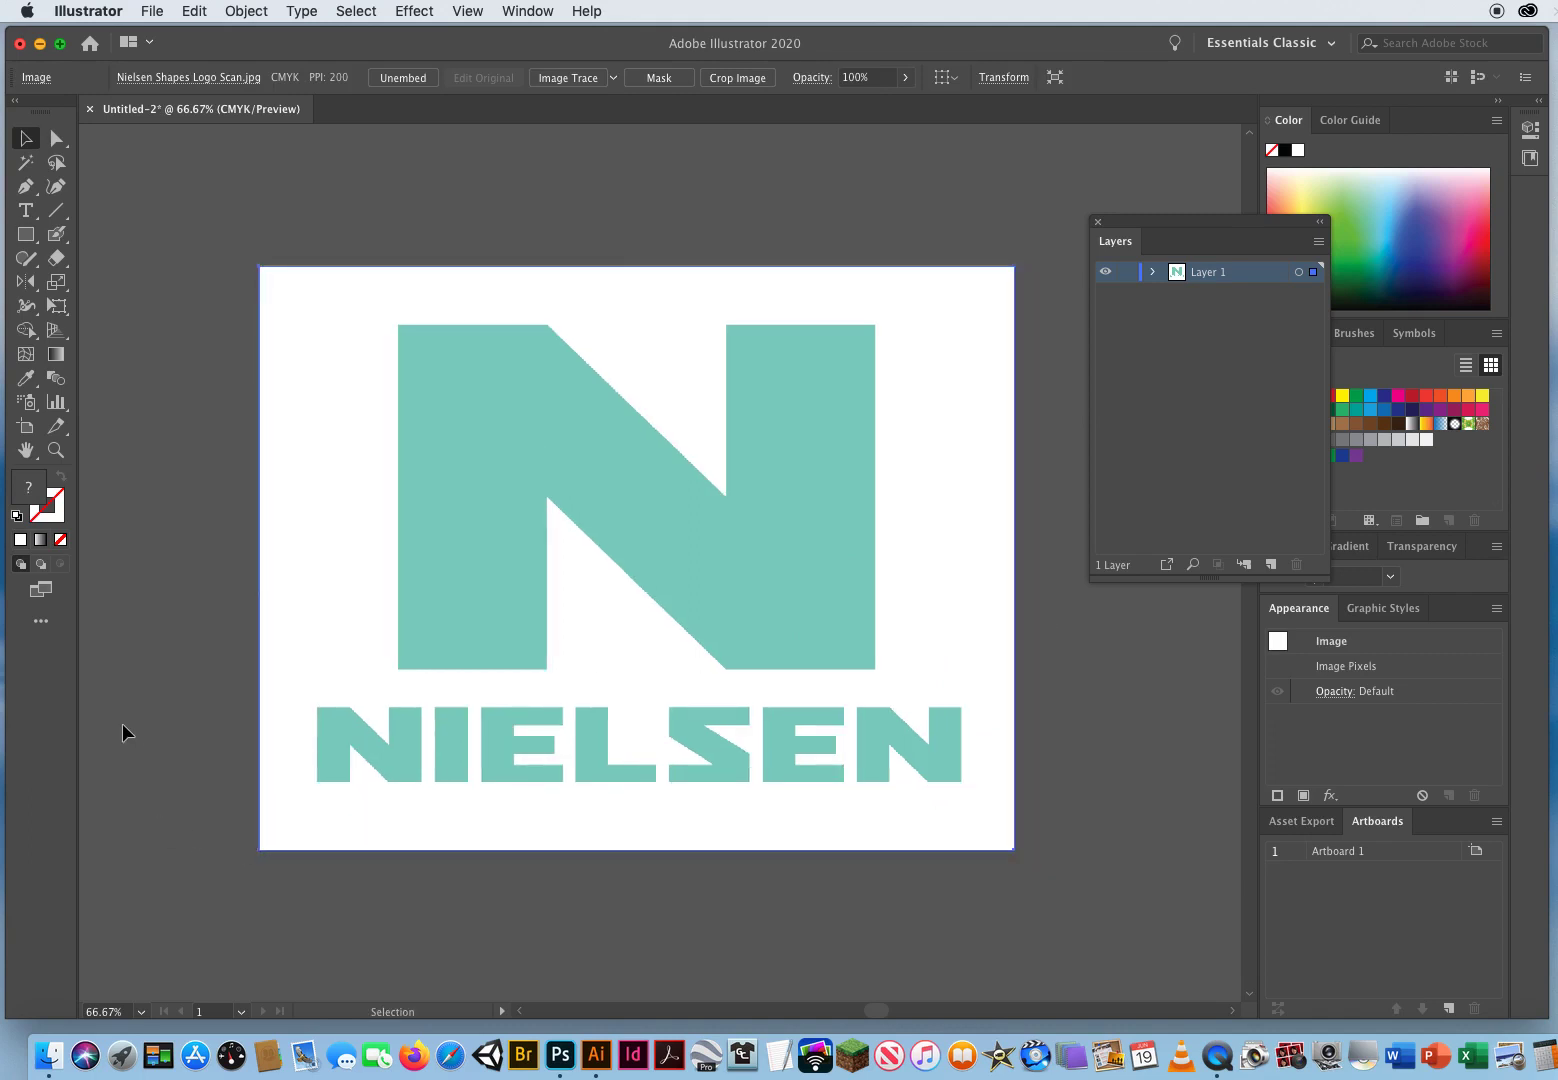
left_click_drag(431, 562, 464, 543)
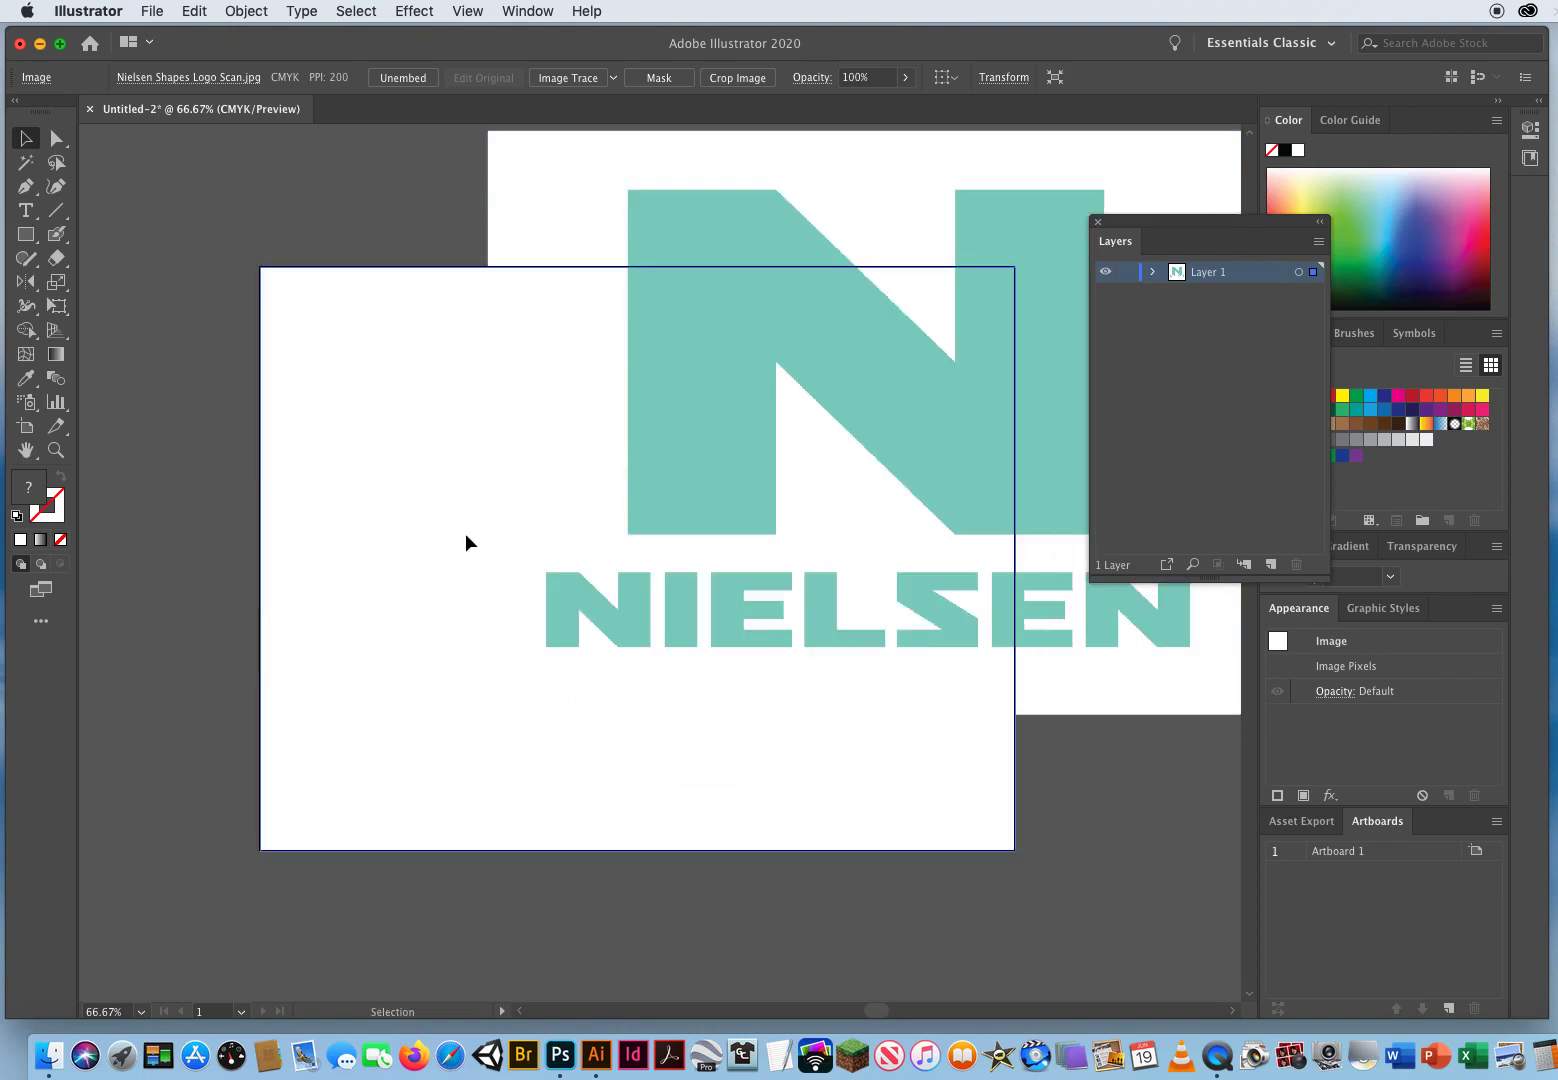
left_click_drag(1213, 232, 1066, 229)
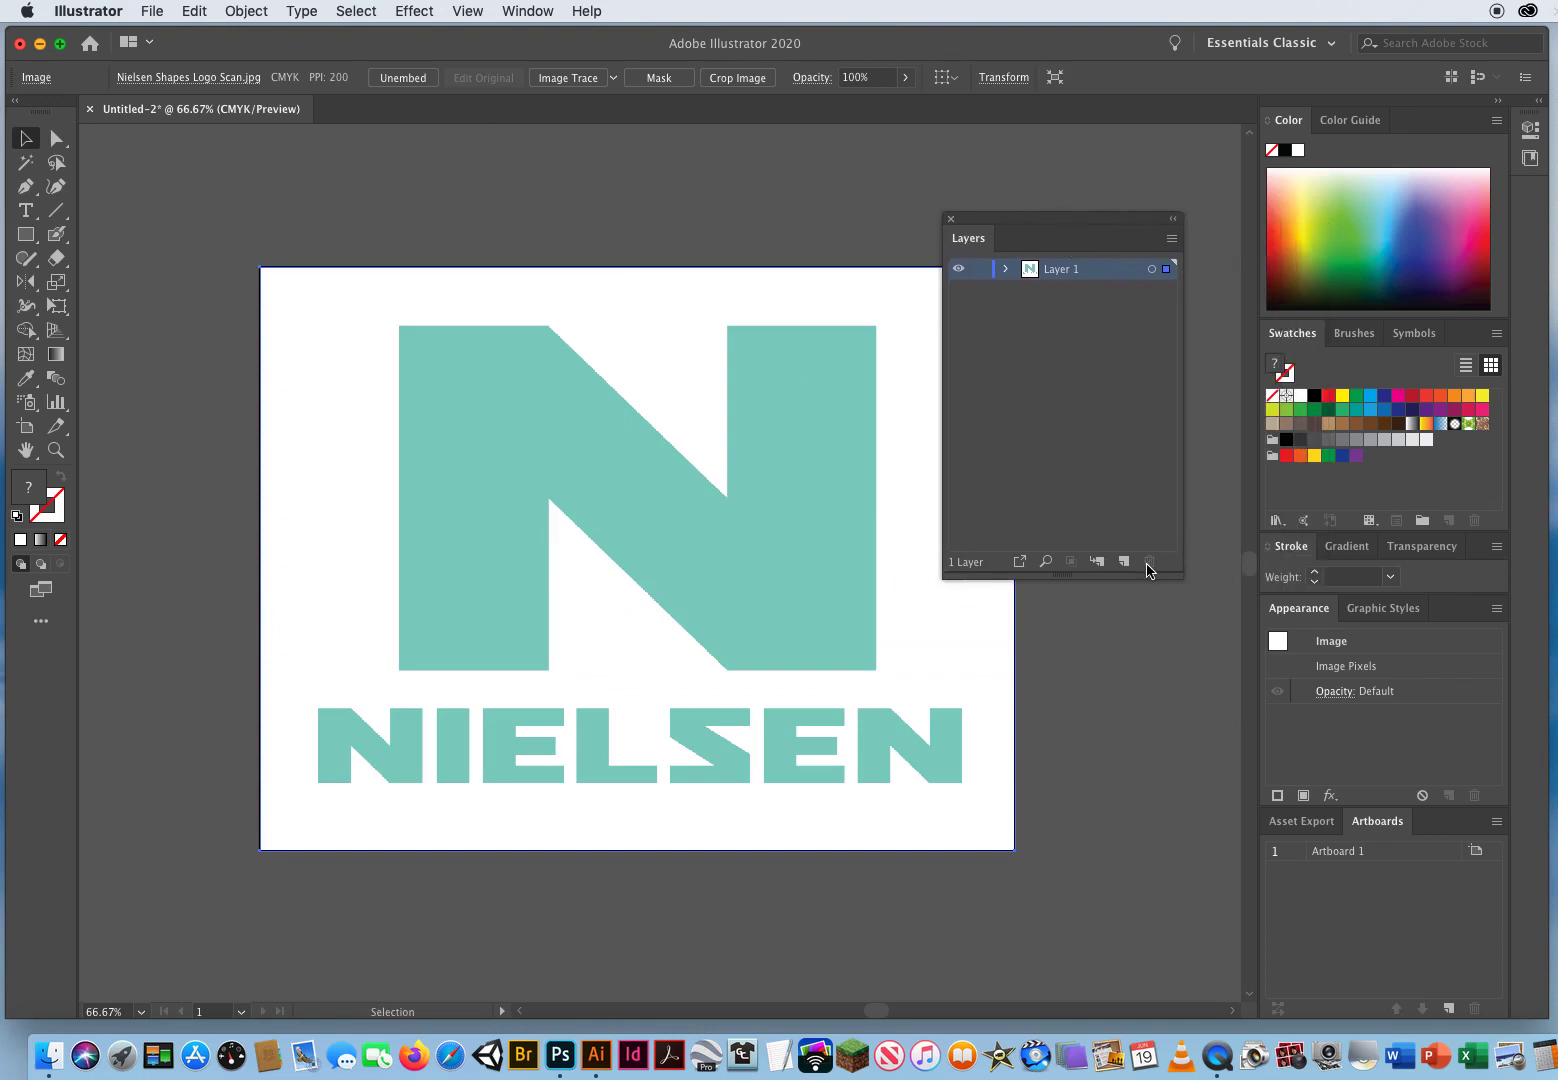
left_click_drag(1177, 574, 1224, 554)
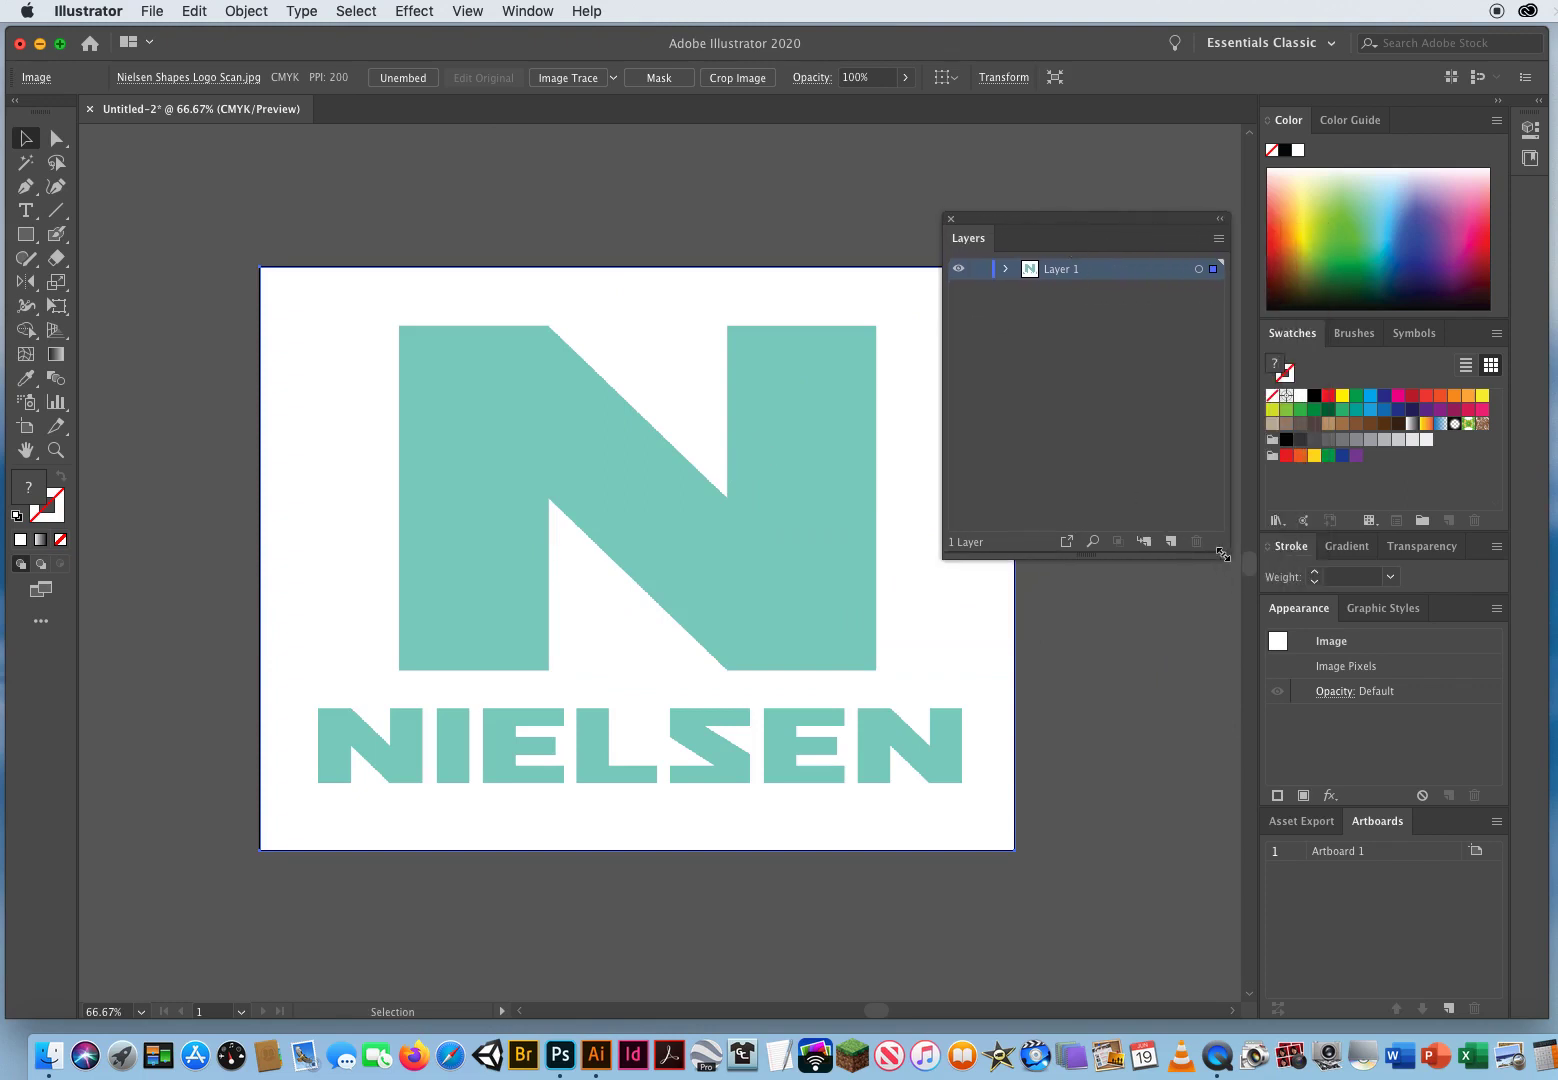
Step: Make Layer 1 a template layer with images dimmed to 50%
double_click(1137, 274)
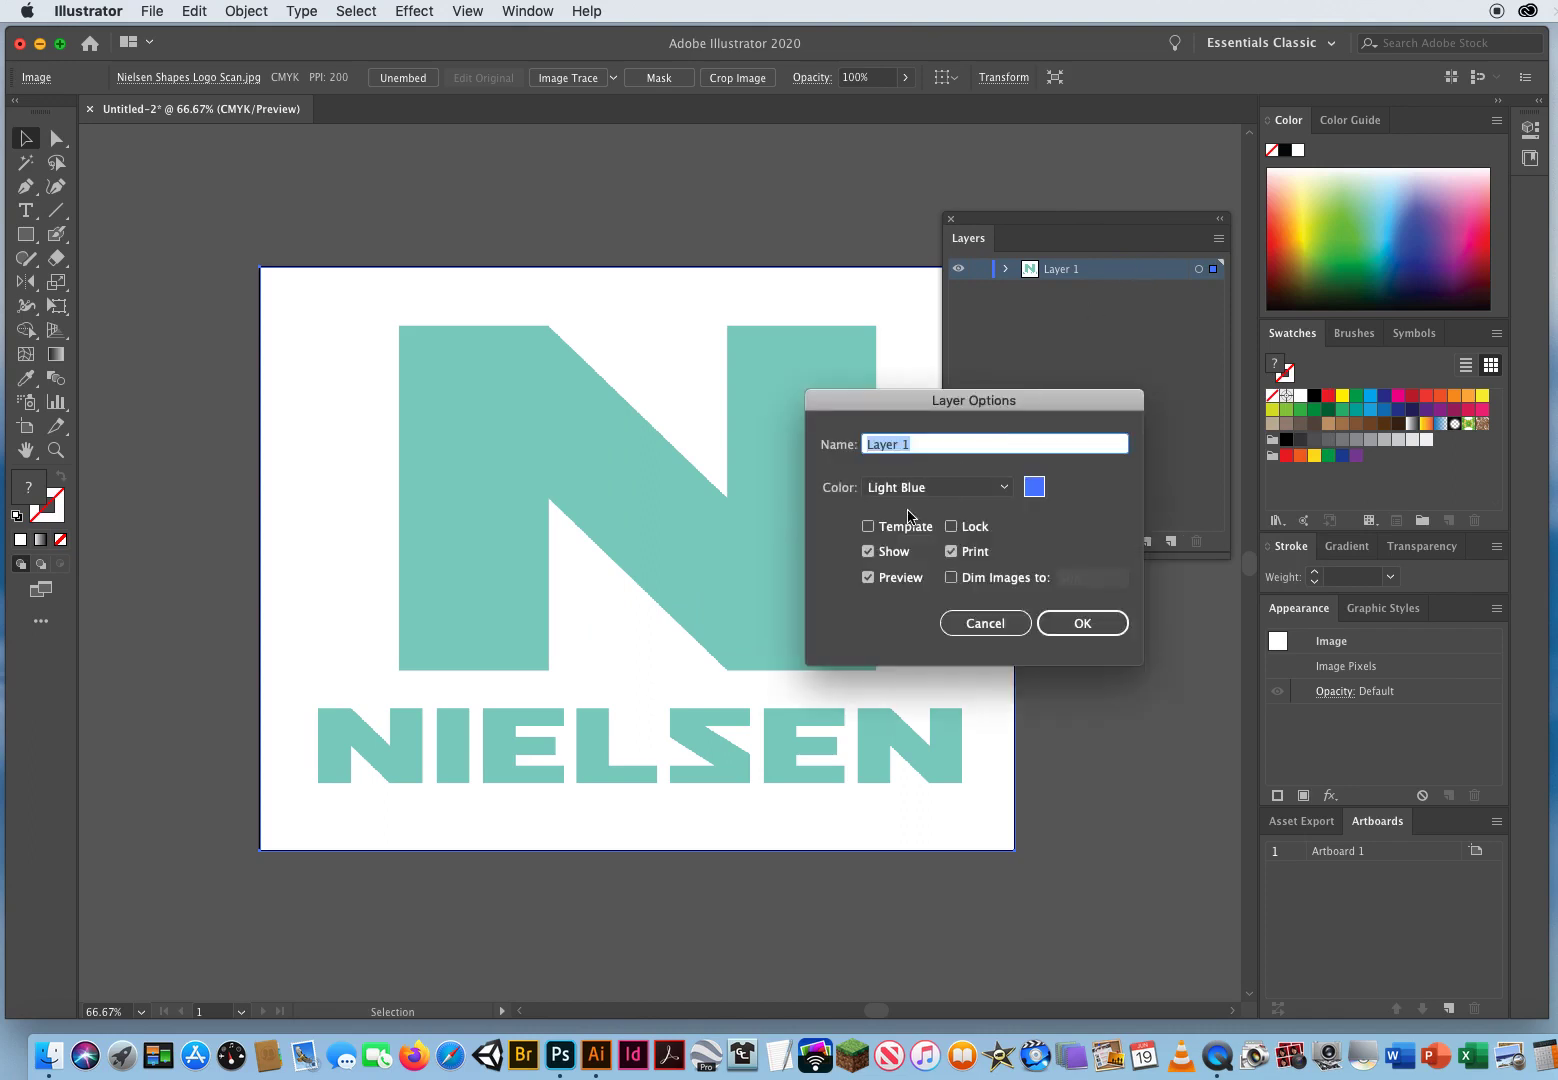
left_click(869, 527)
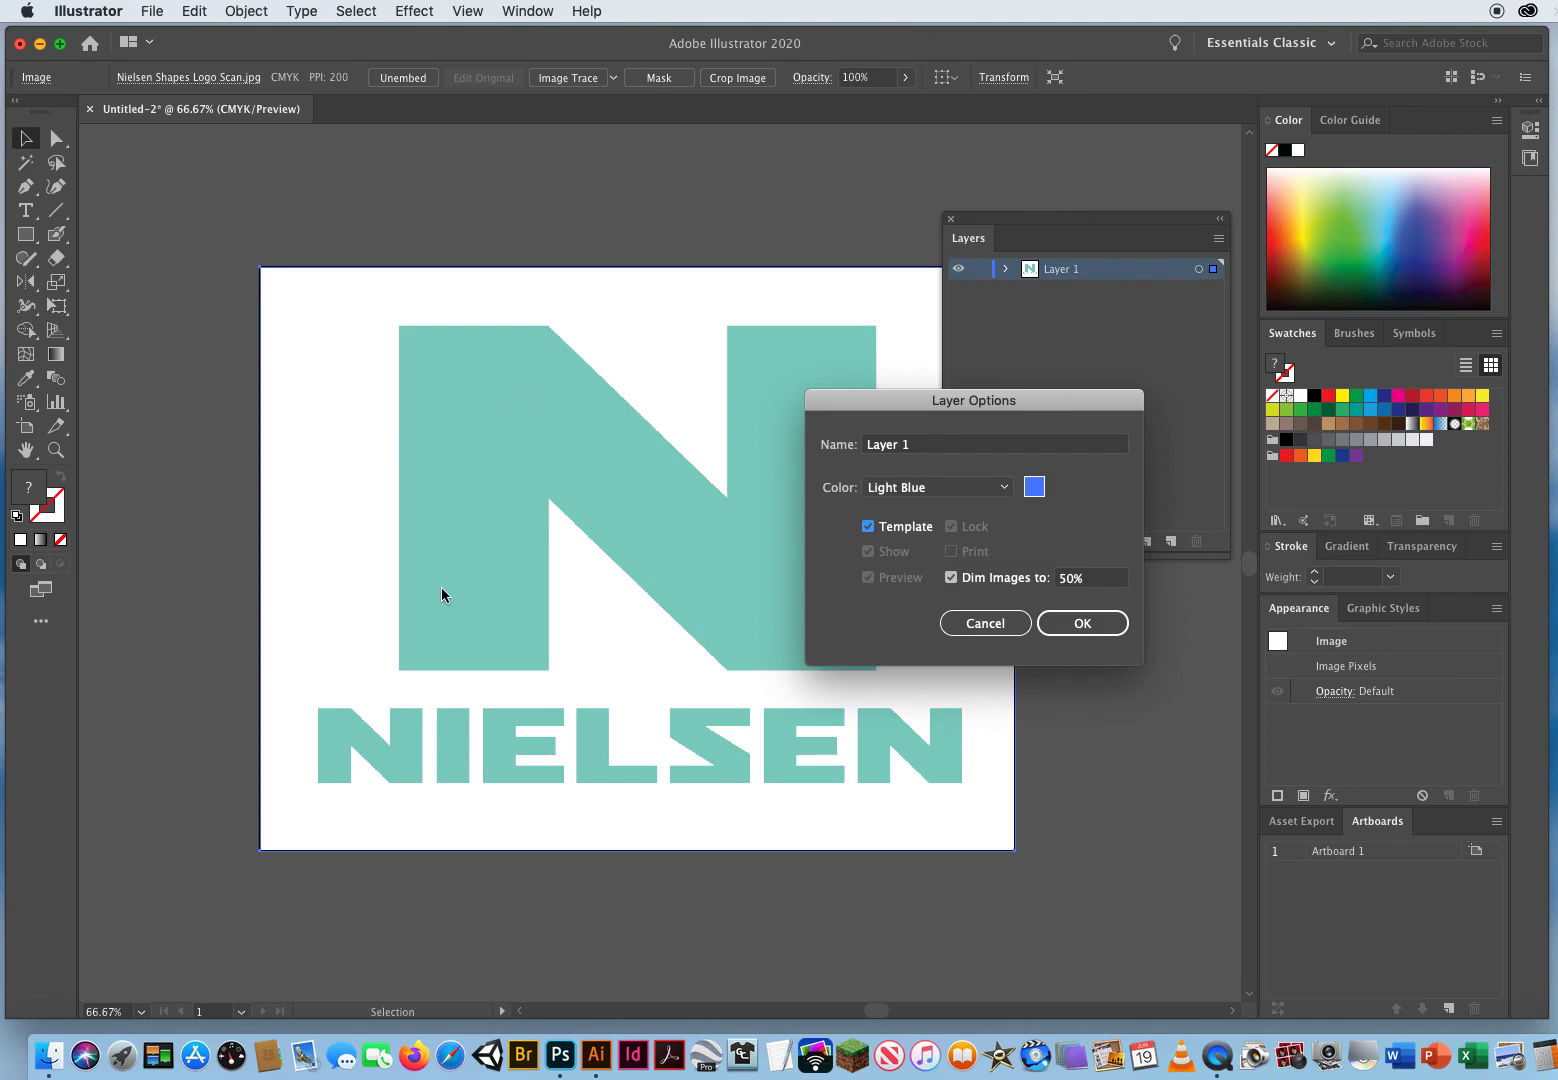
left_click(1083, 624)
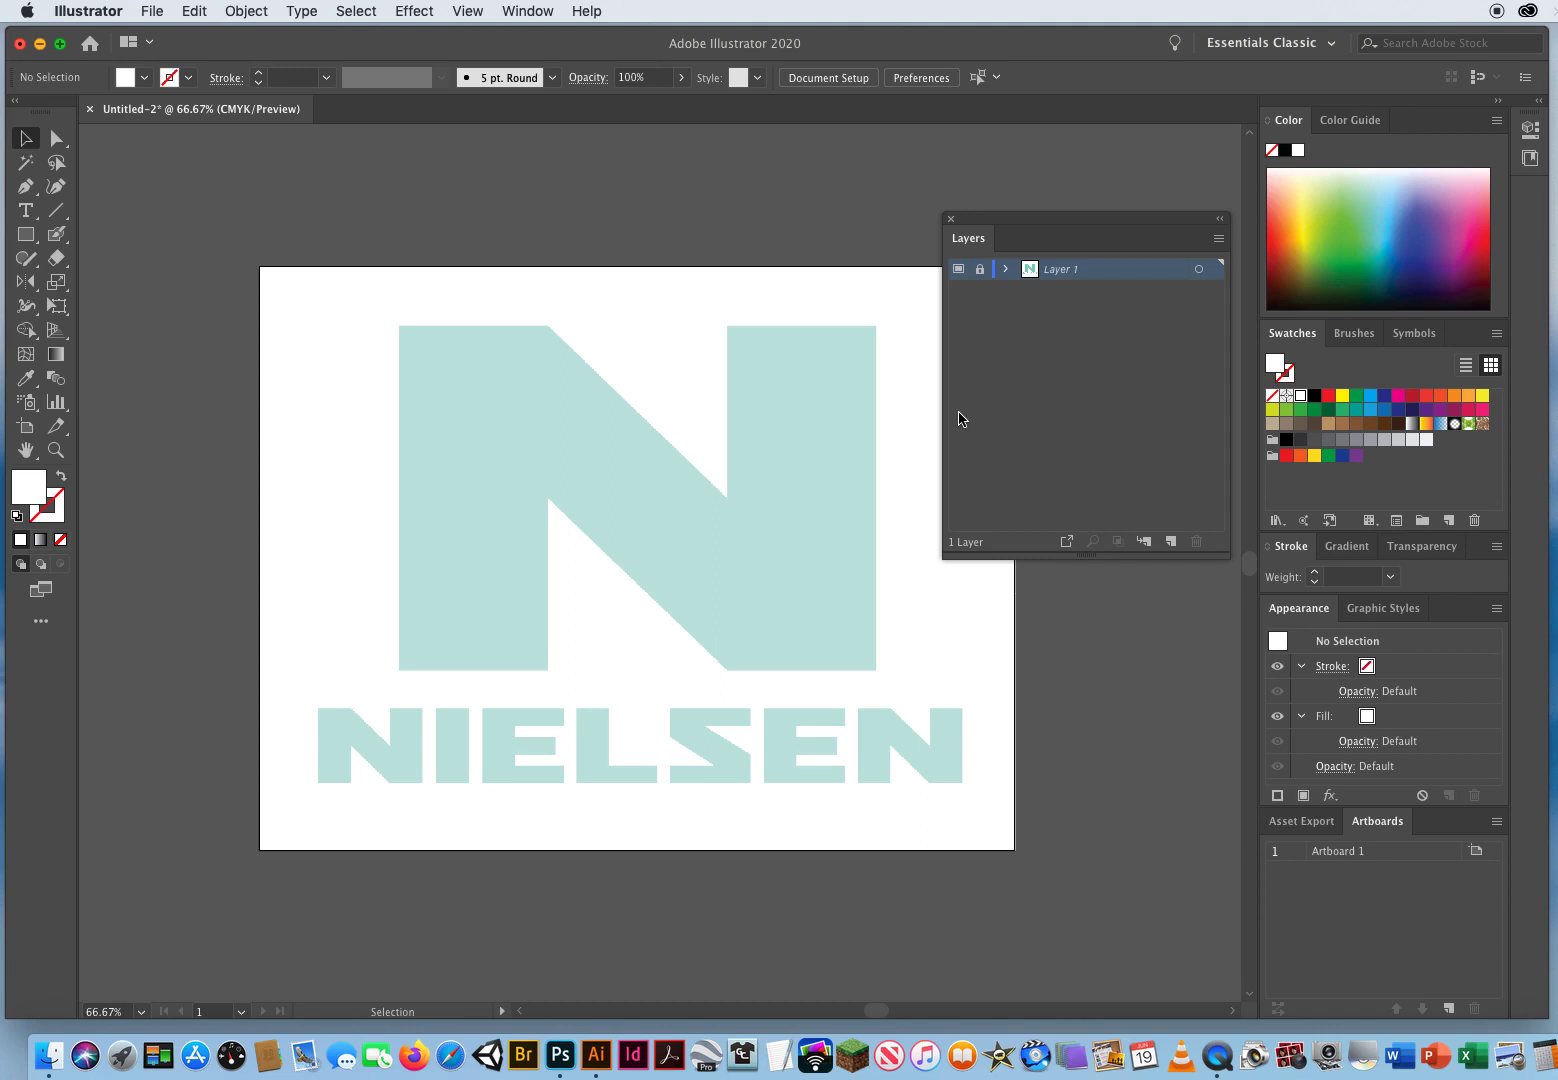
Step: Create a new layer above the template and name it Nielsen Logo
left_click(1171, 541)
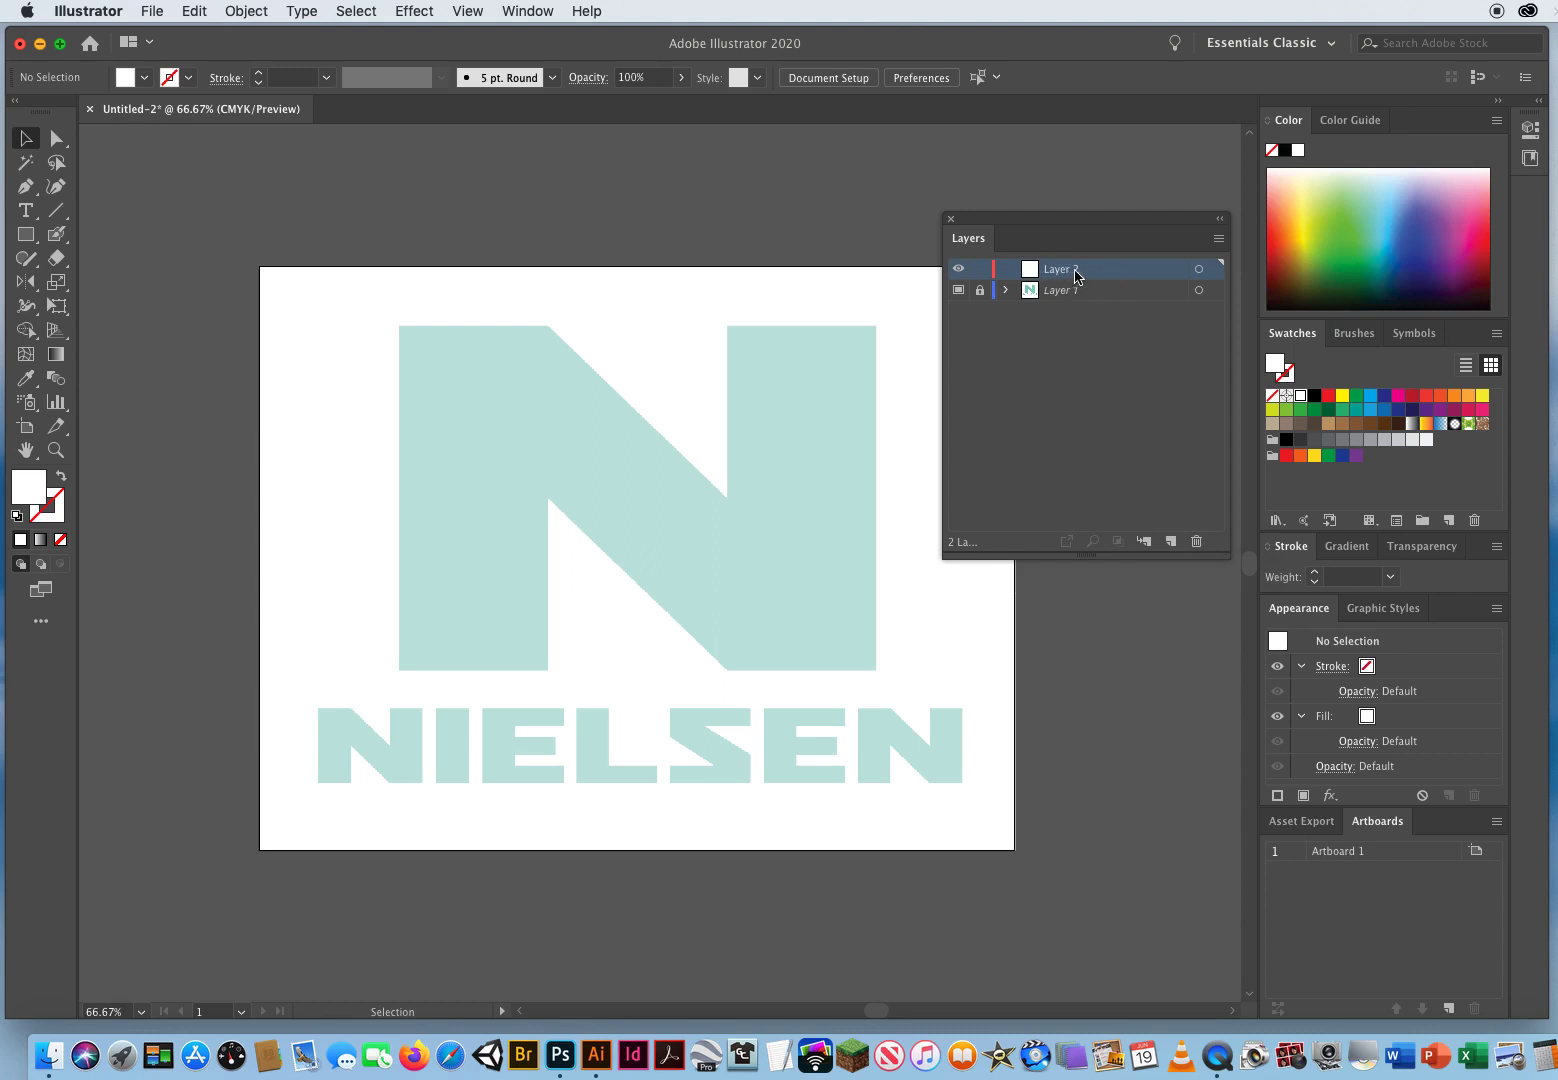
double_click(1068, 270)
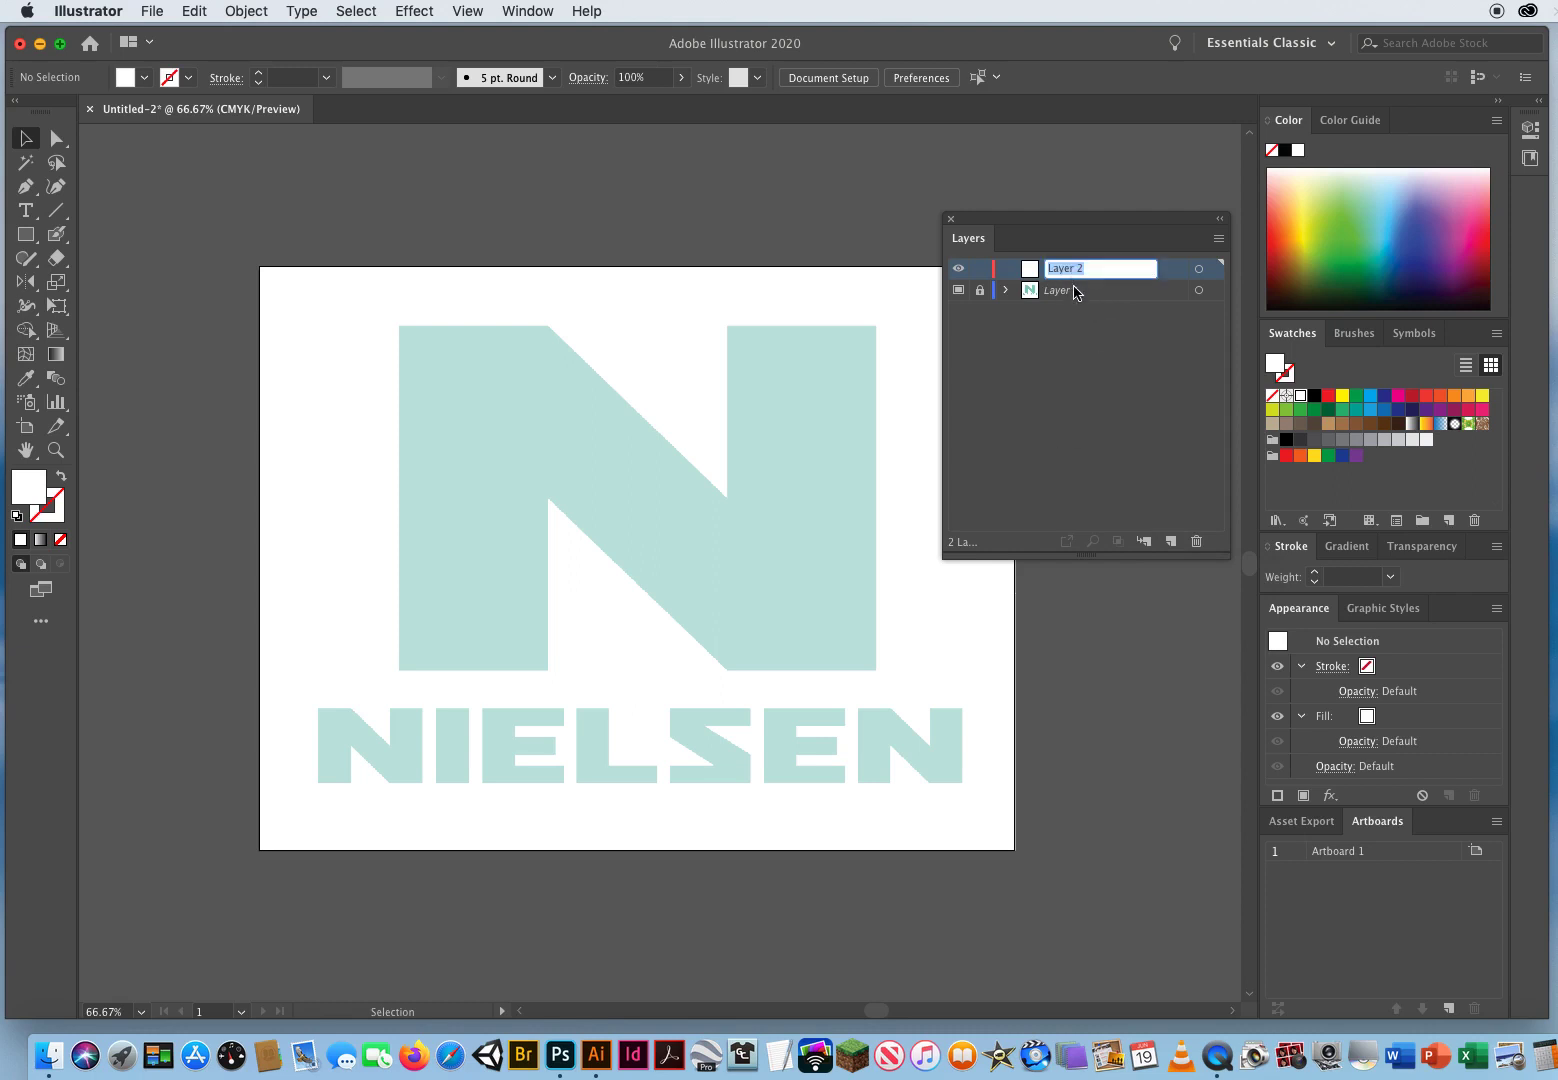
type("Nielsen Logo")
key("Return")
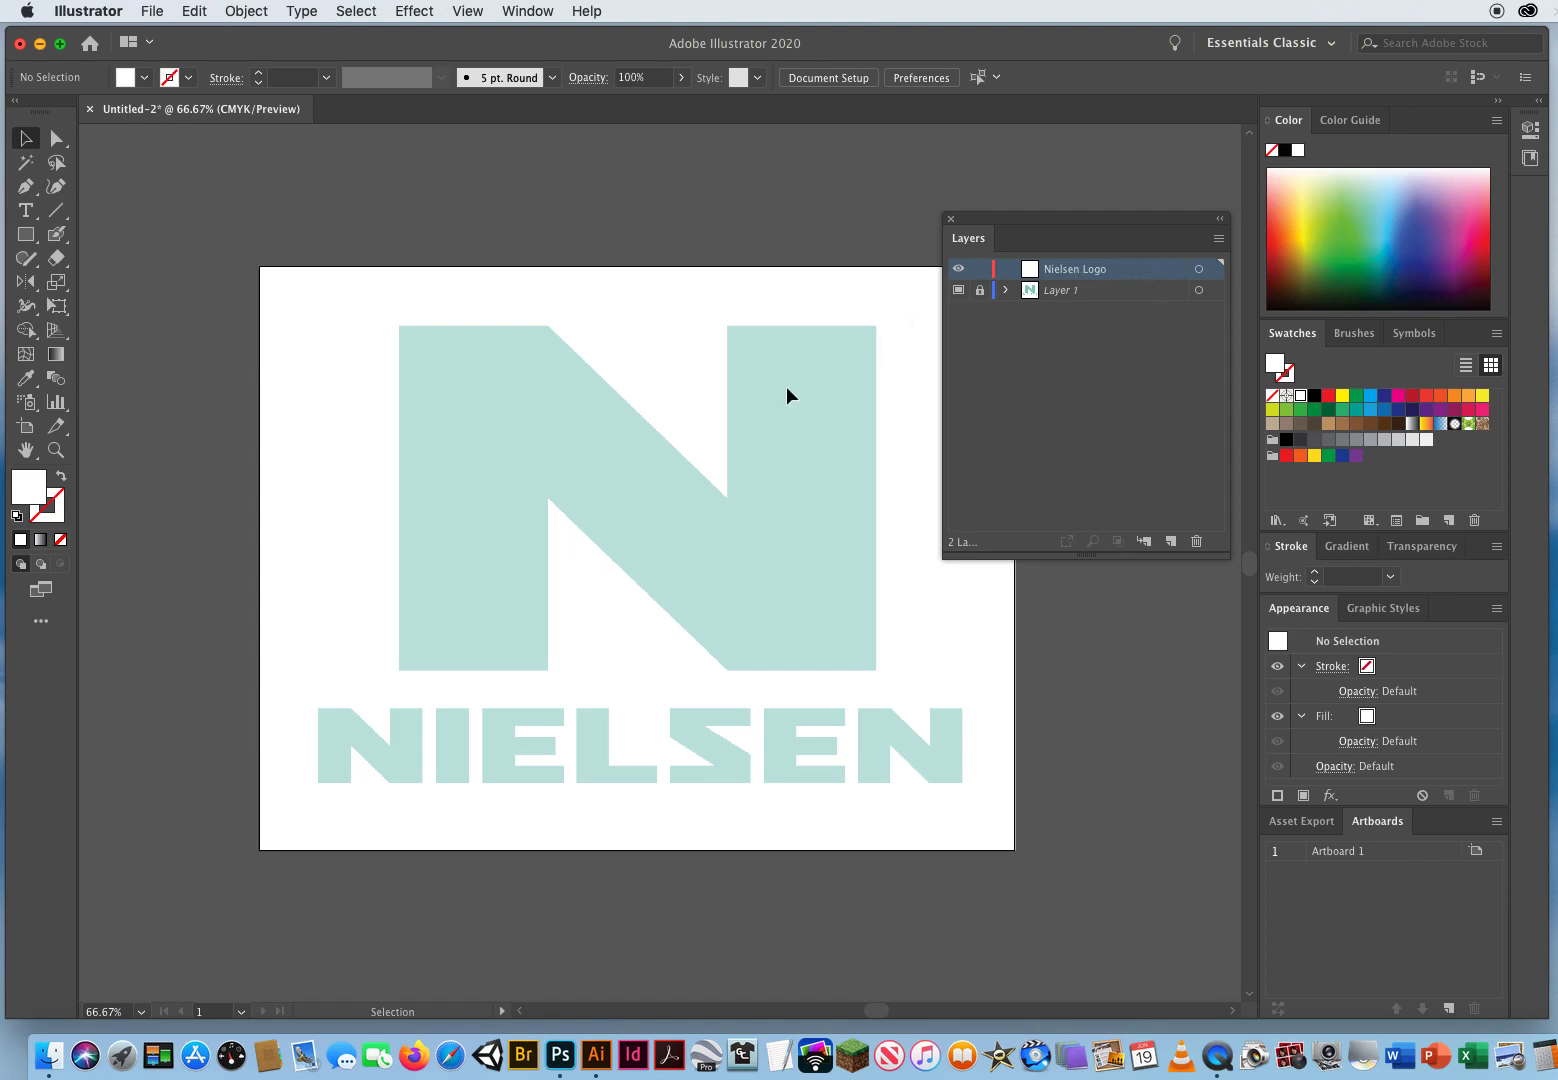
Step: Reset to default colors and set the fill to none, keeping a black stroke
key("d")
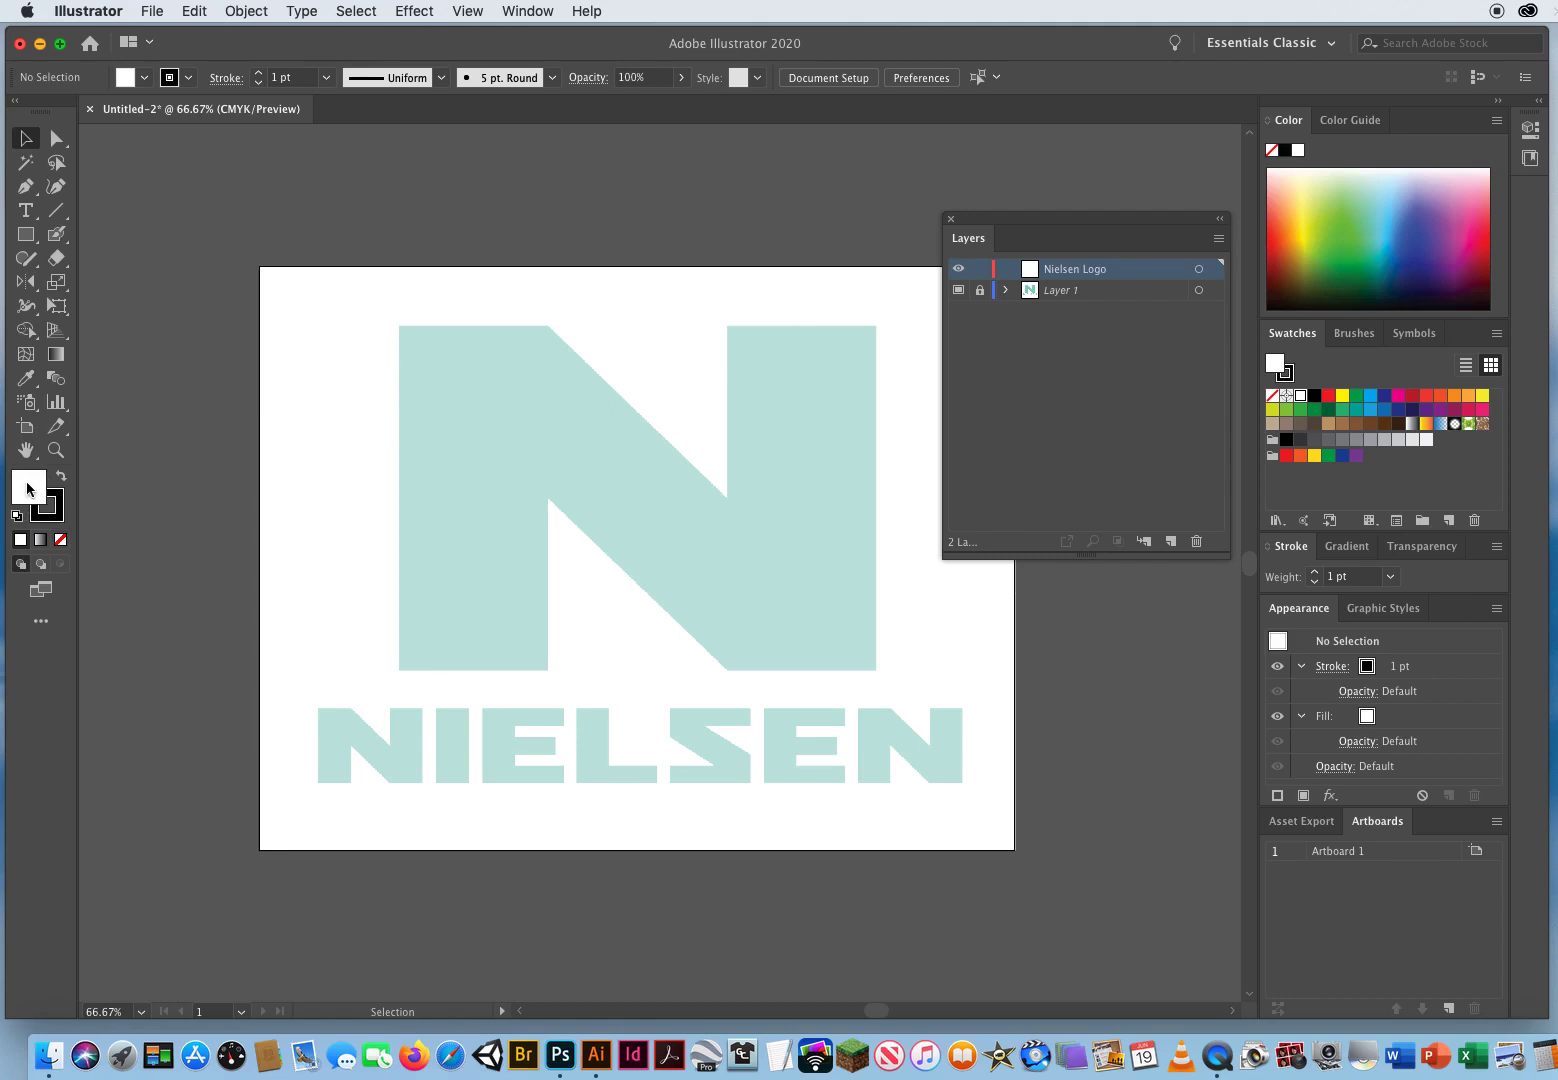
key("slash")
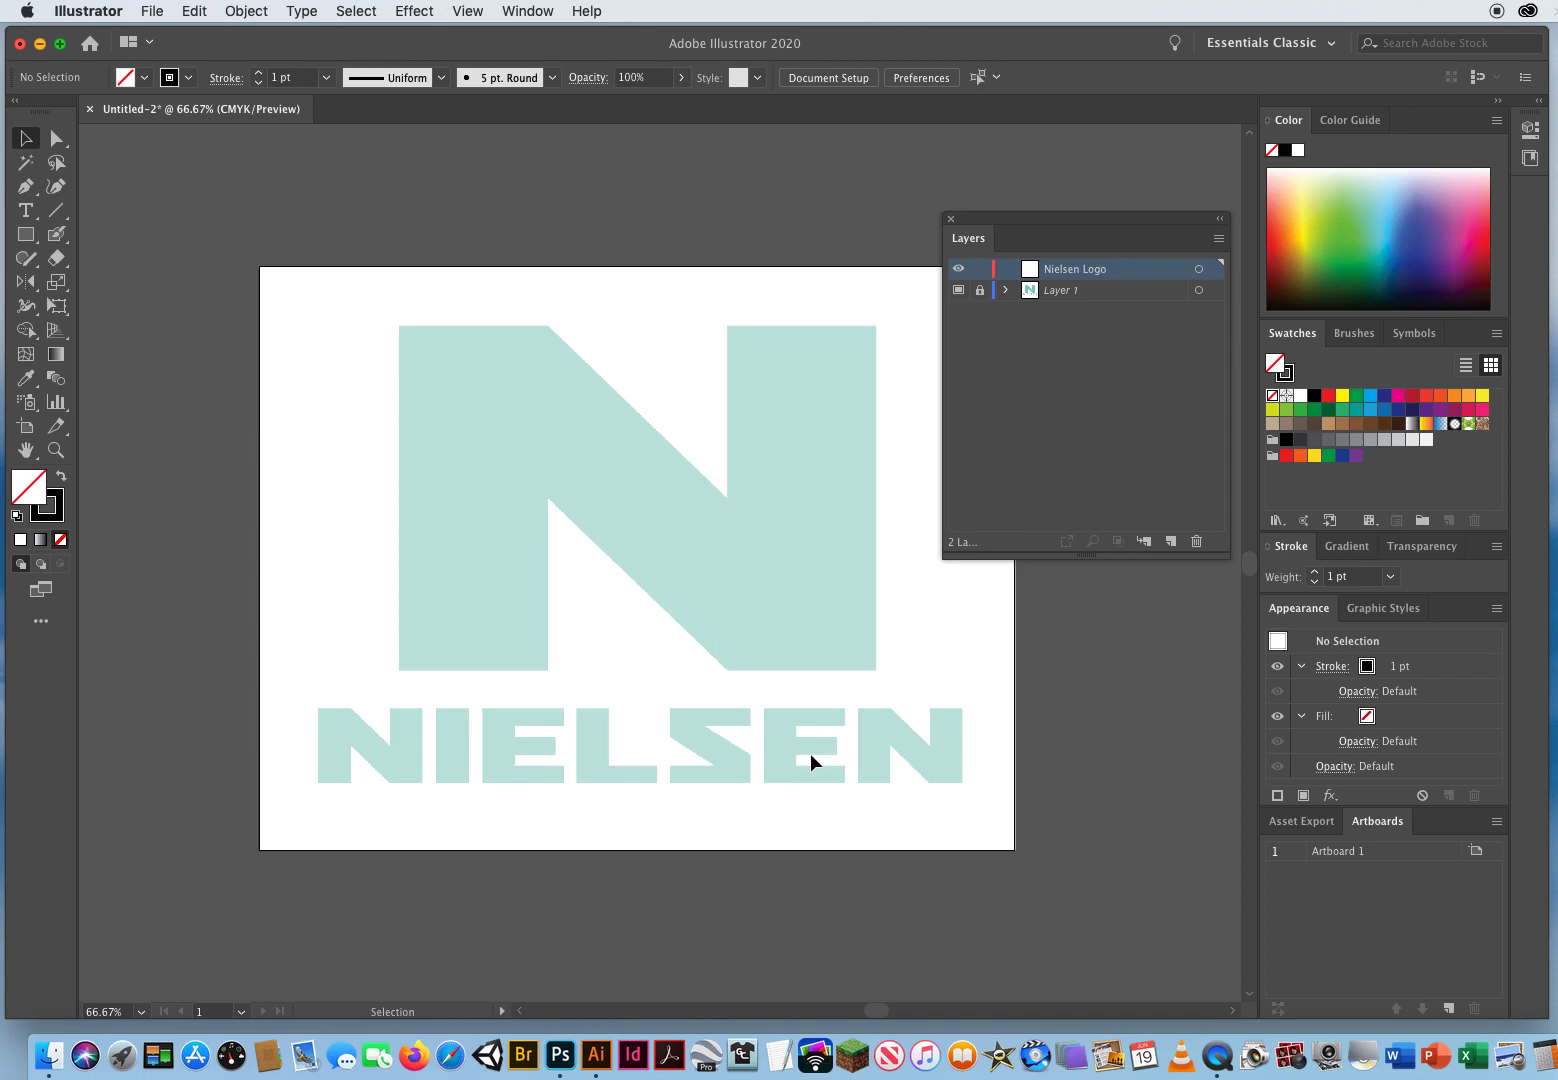
left_click_drag(980, 222, 1142, 201)
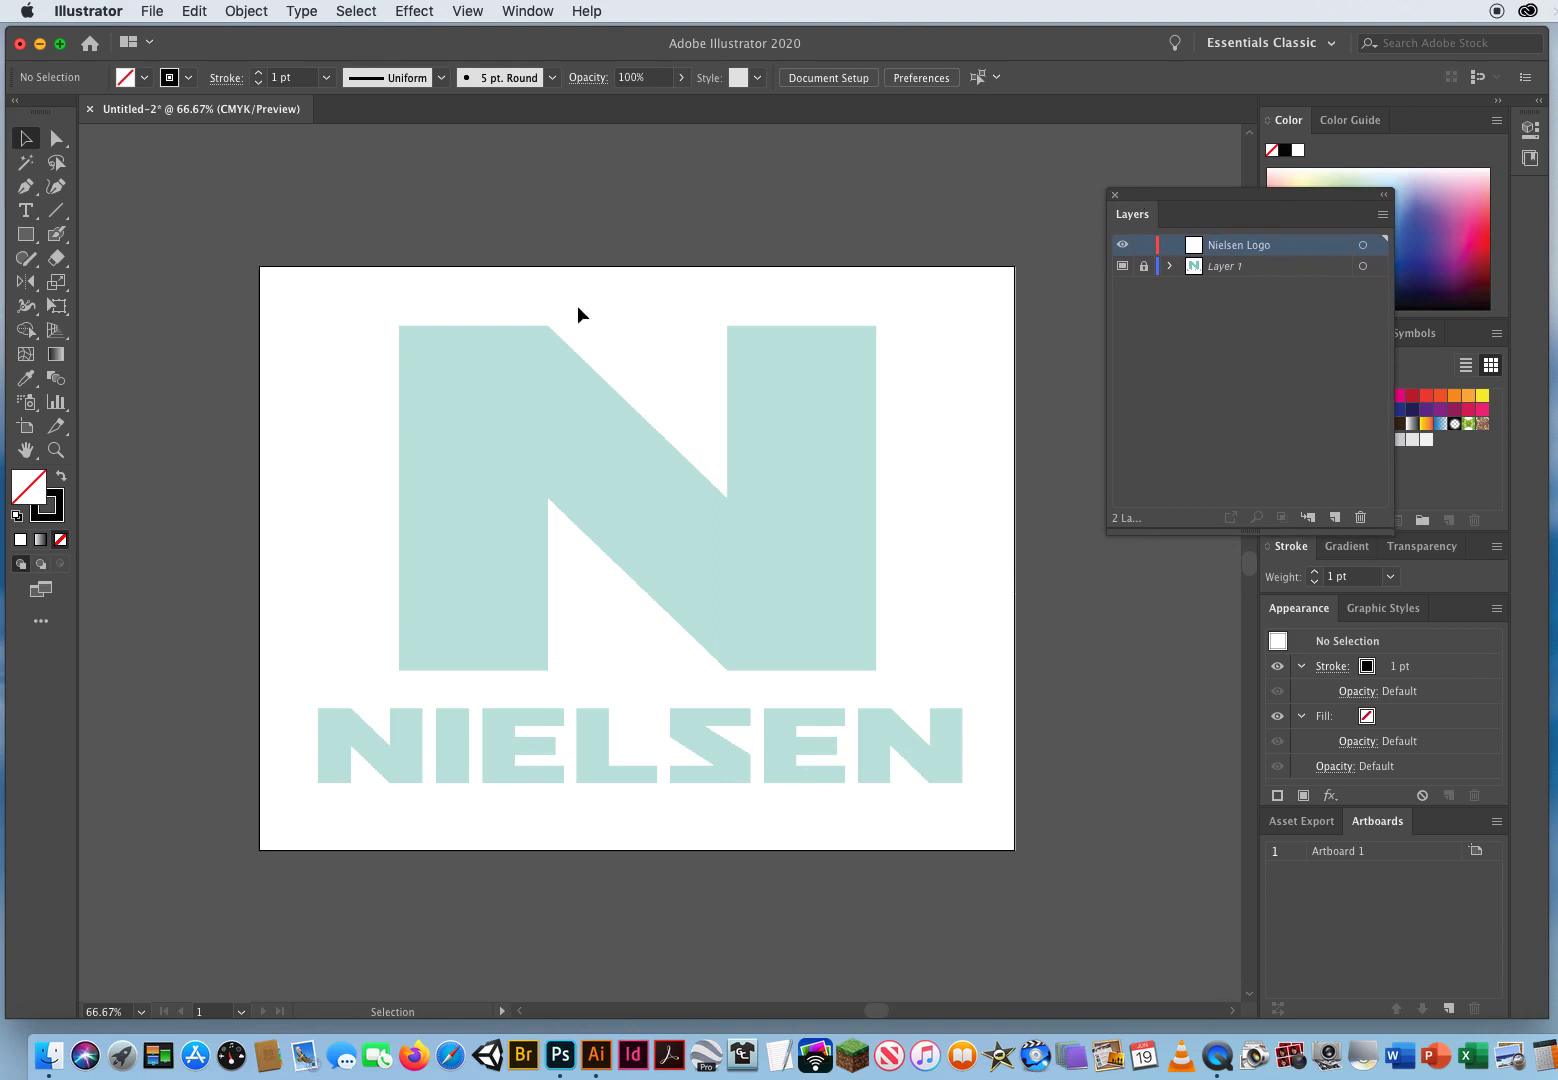
left_click(56, 450)
left_click(580, 548)
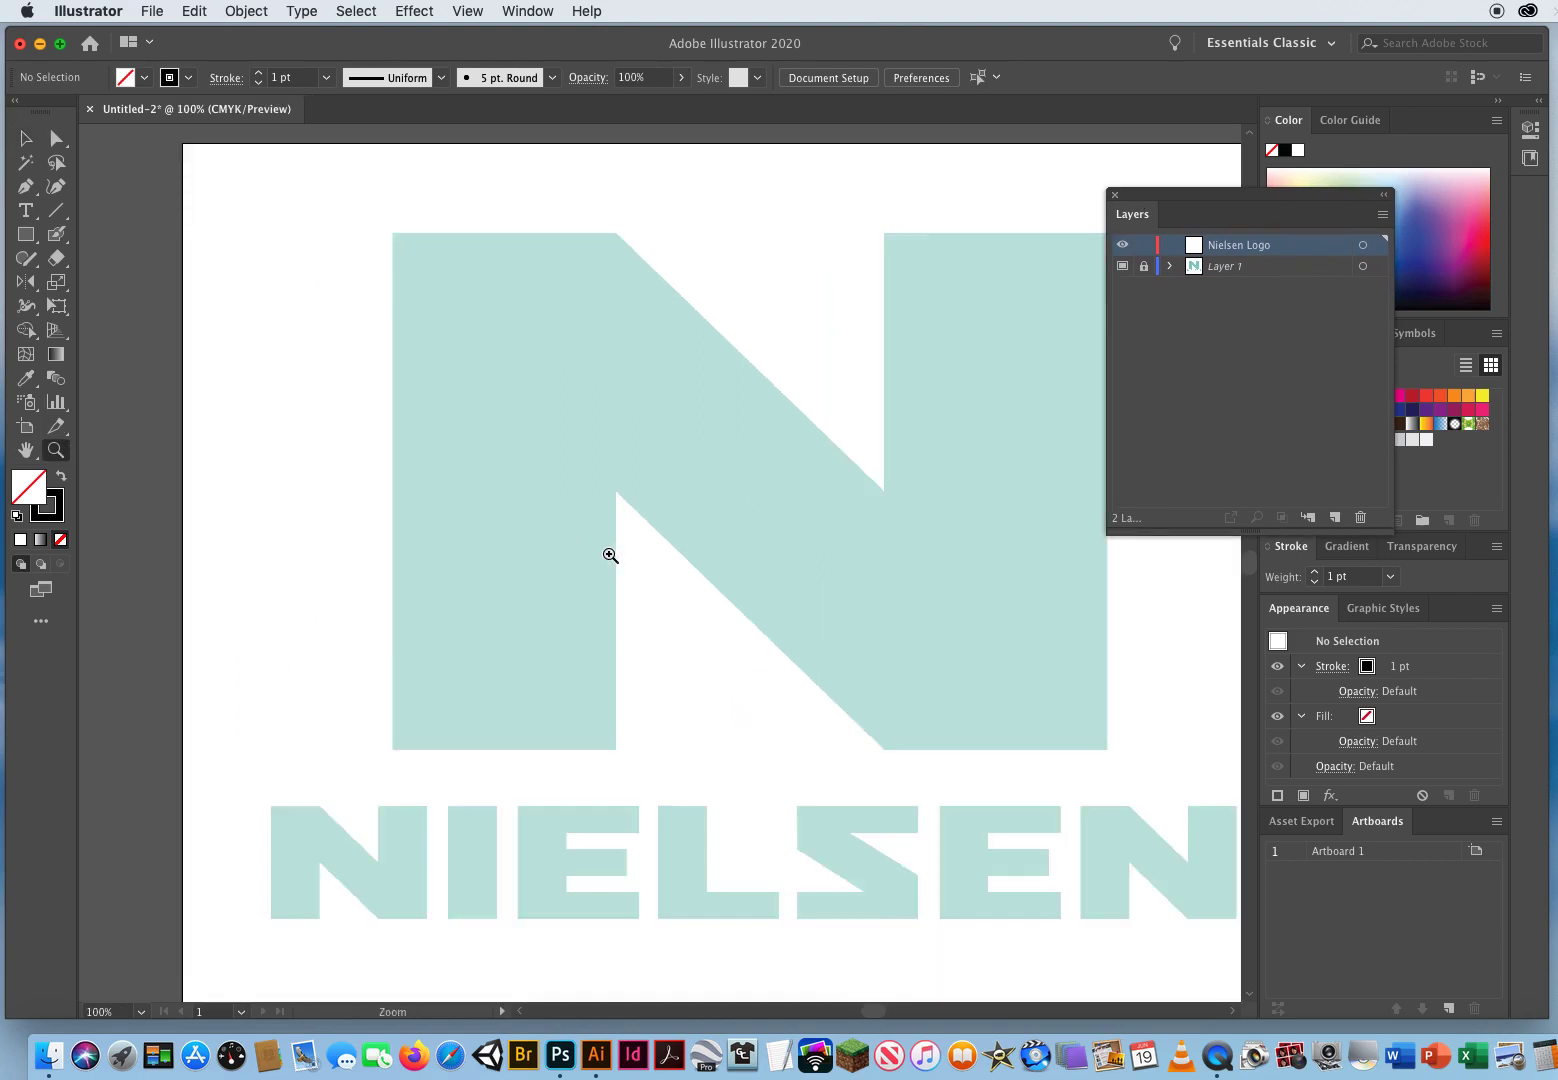
left_click_drag(838, 487, 718, 502)
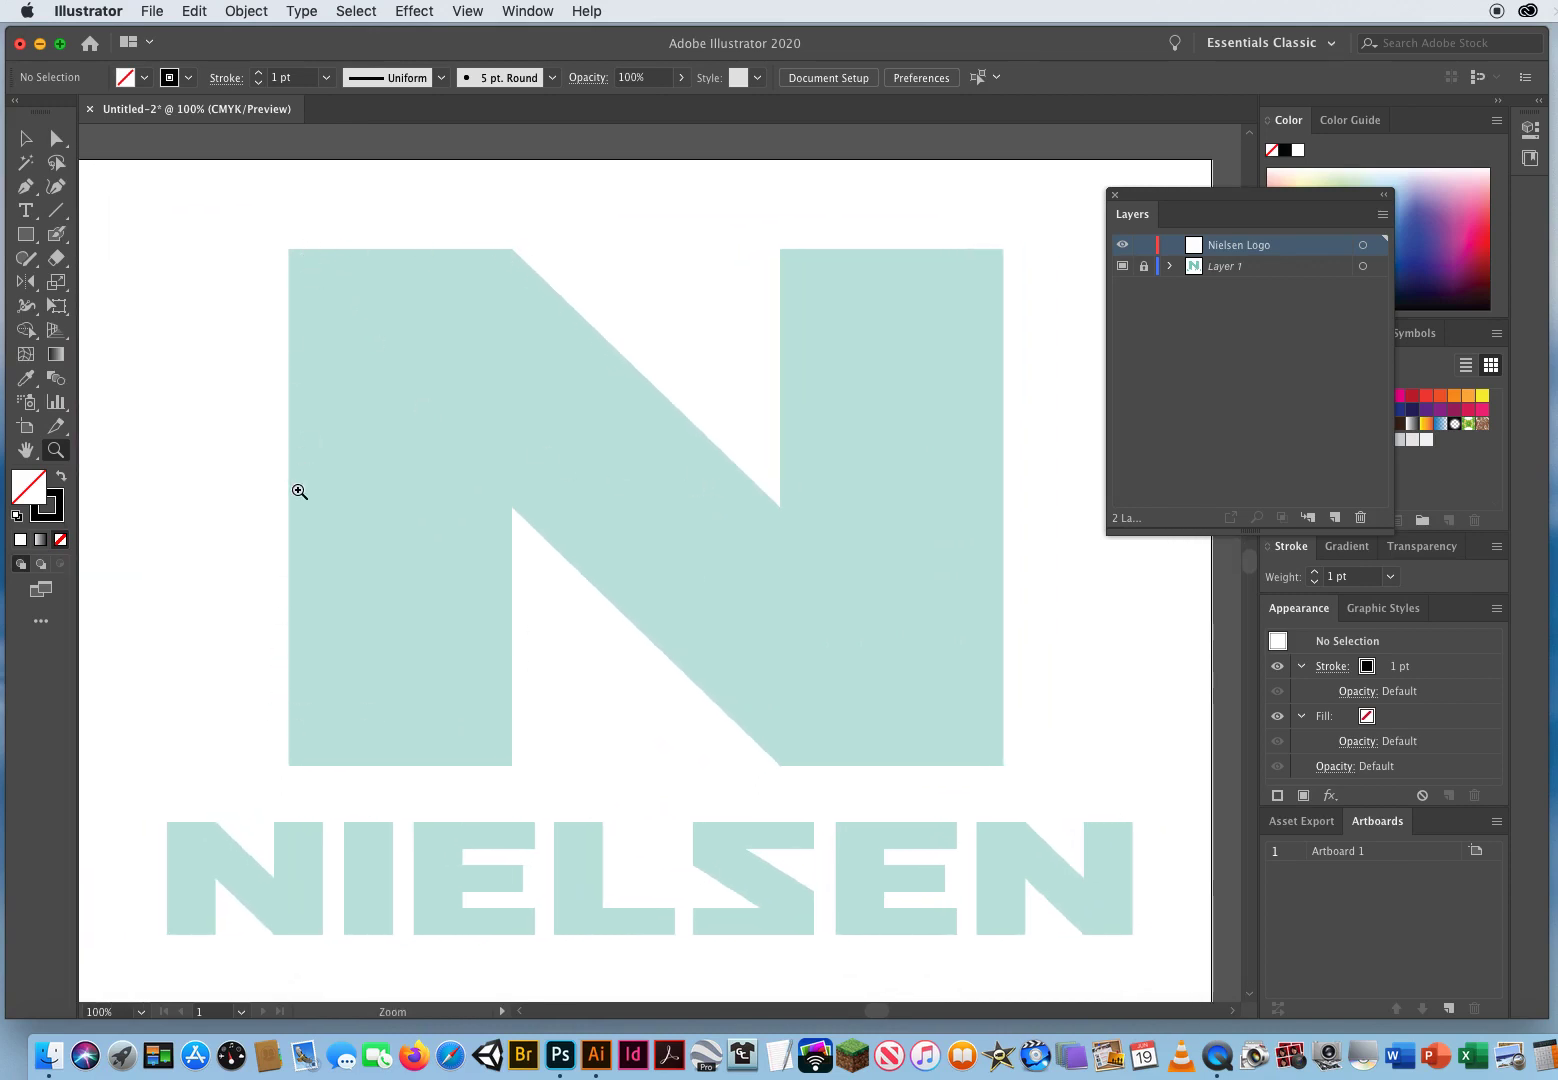
left_click(26, 138)
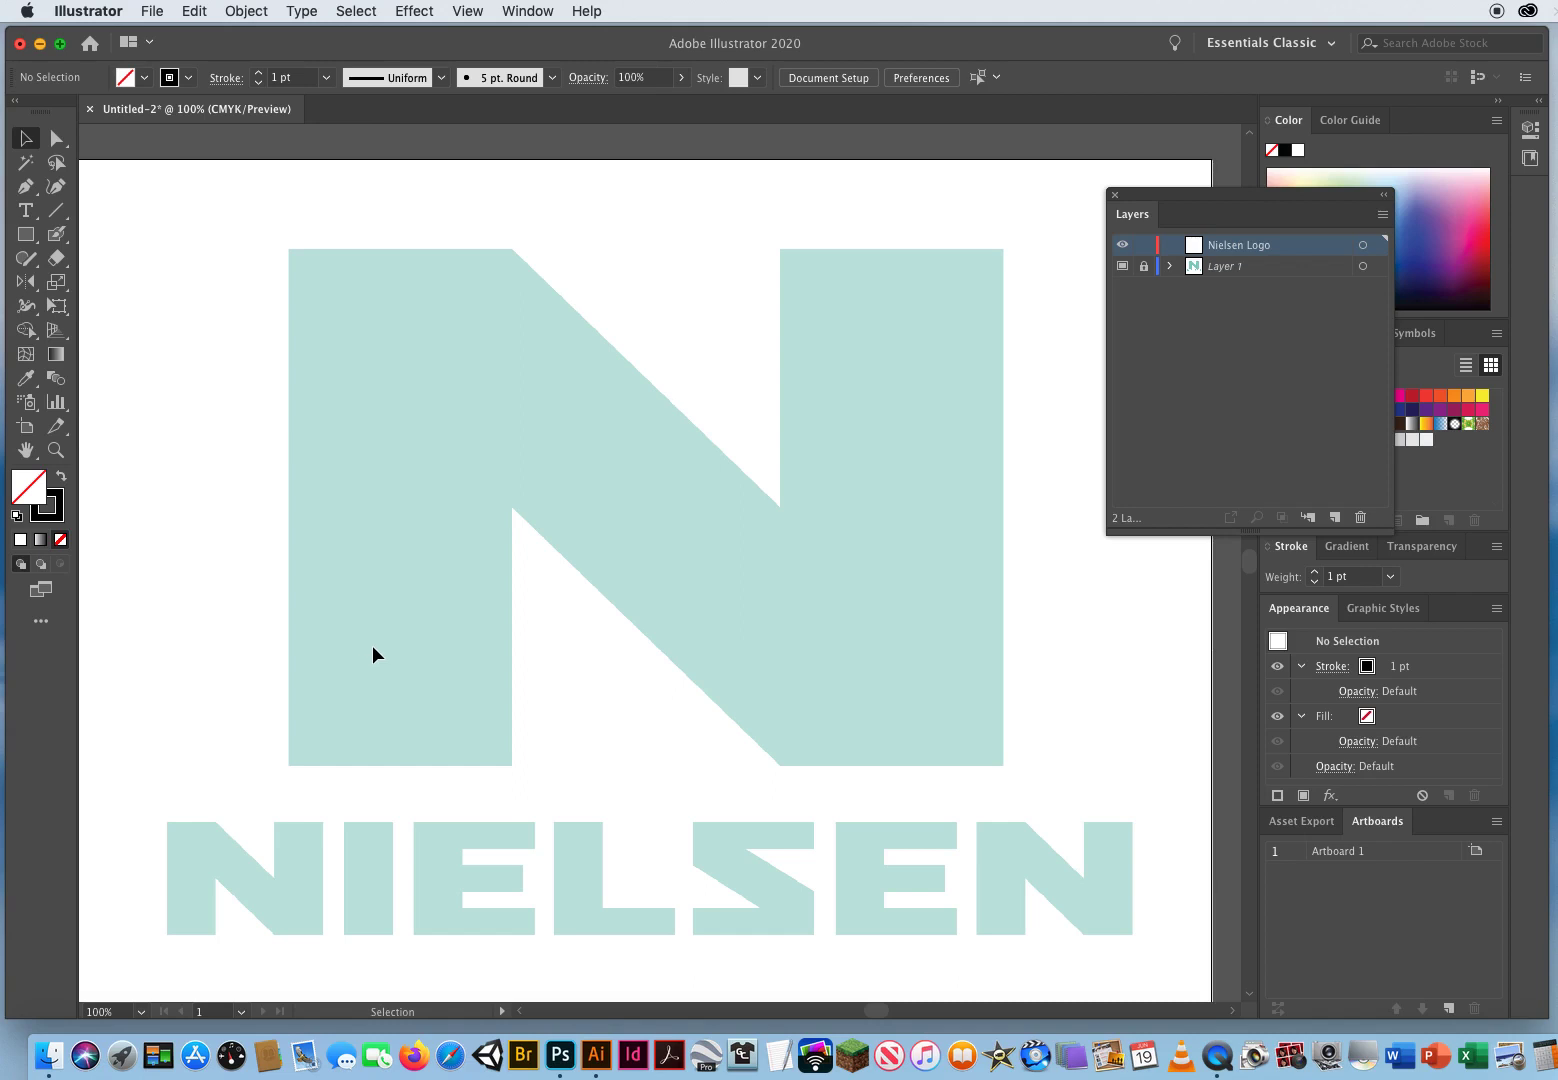
Step: Turn on Smart Guides and Snap to Point
left_click(468, 12)
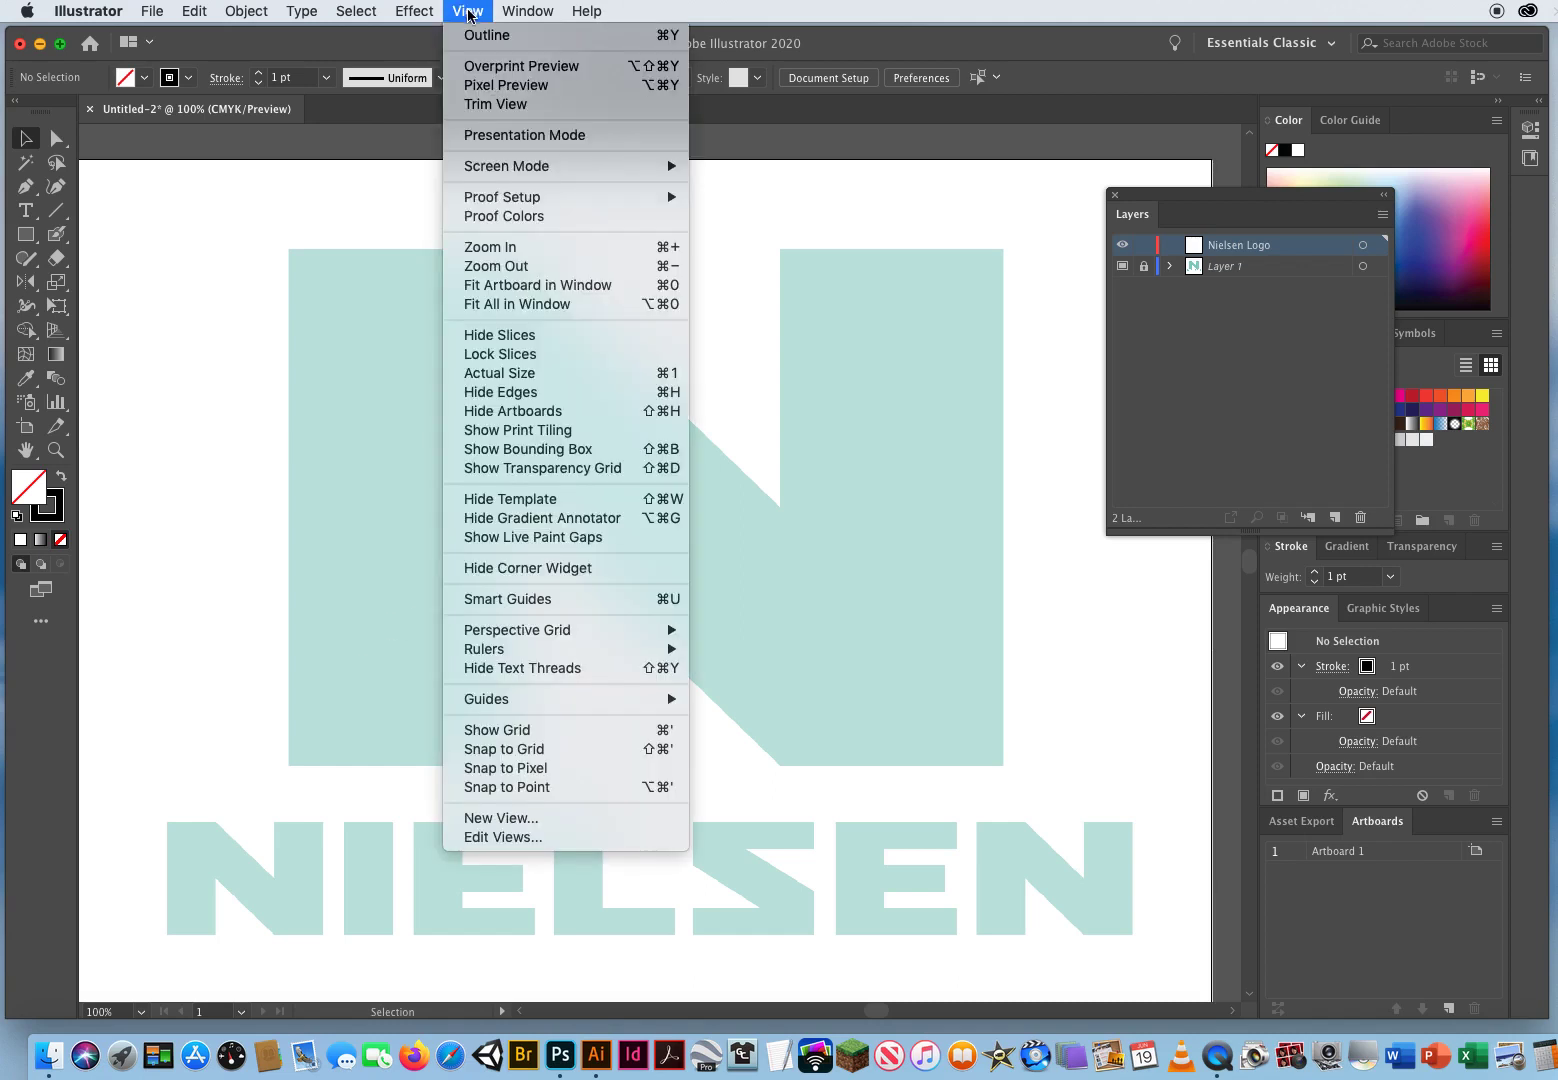
left_click(497, 600)
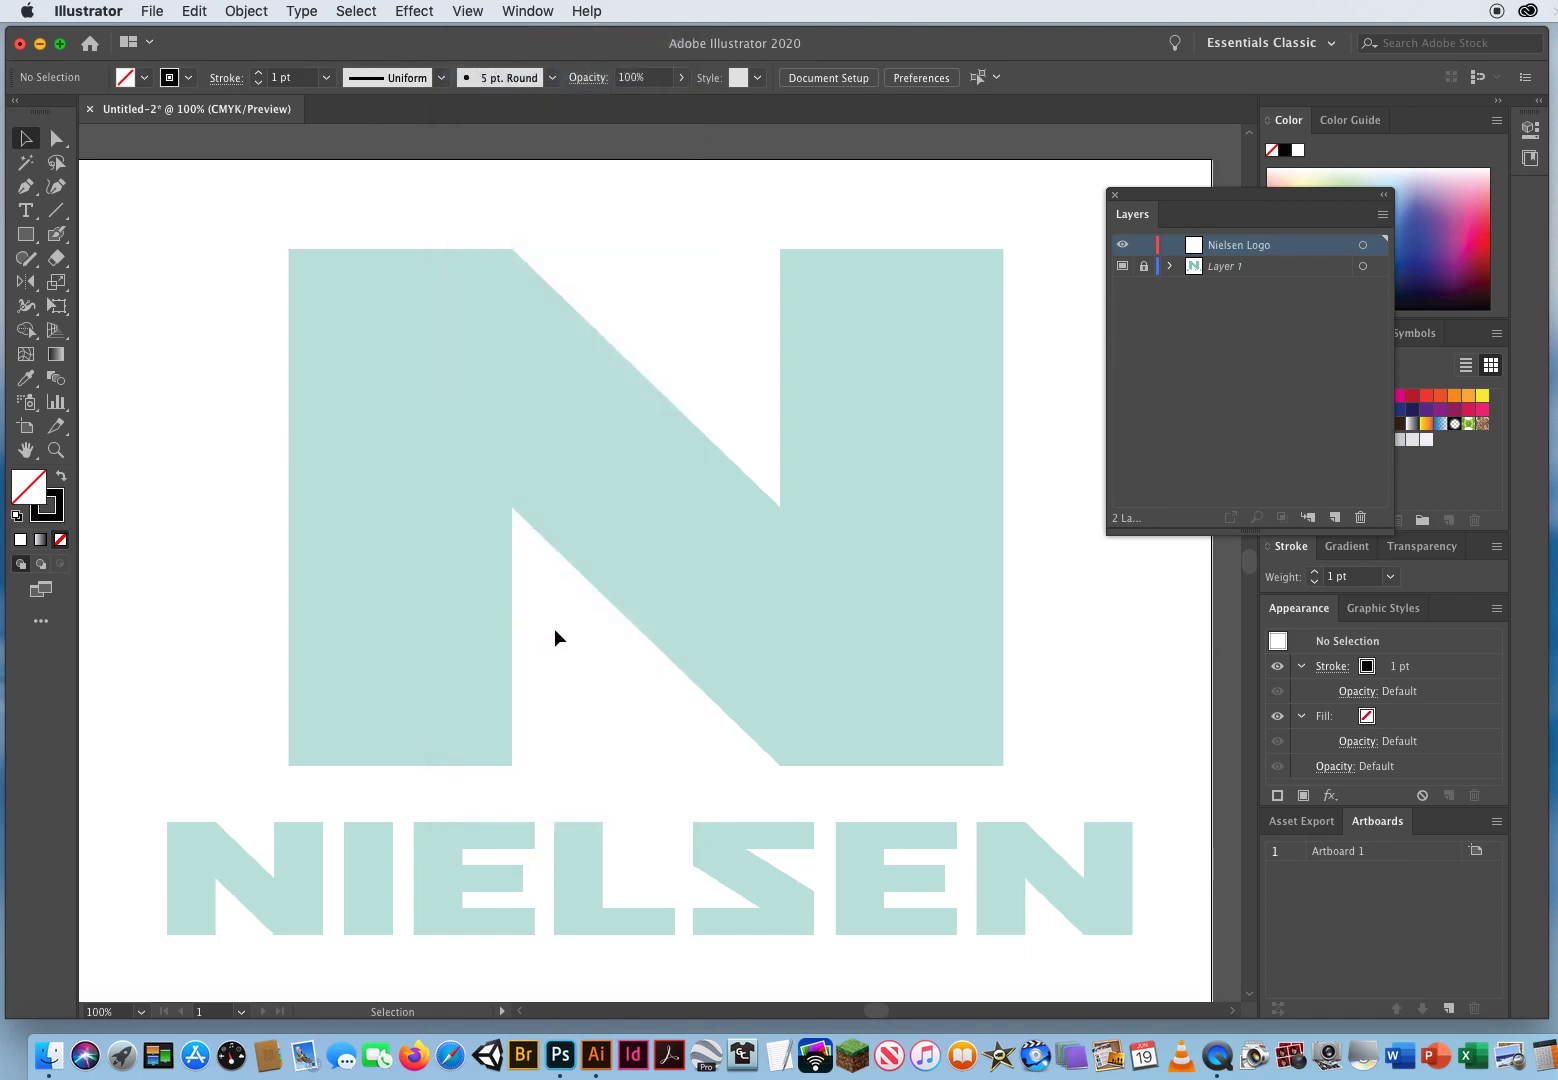
left_click(467, 11)
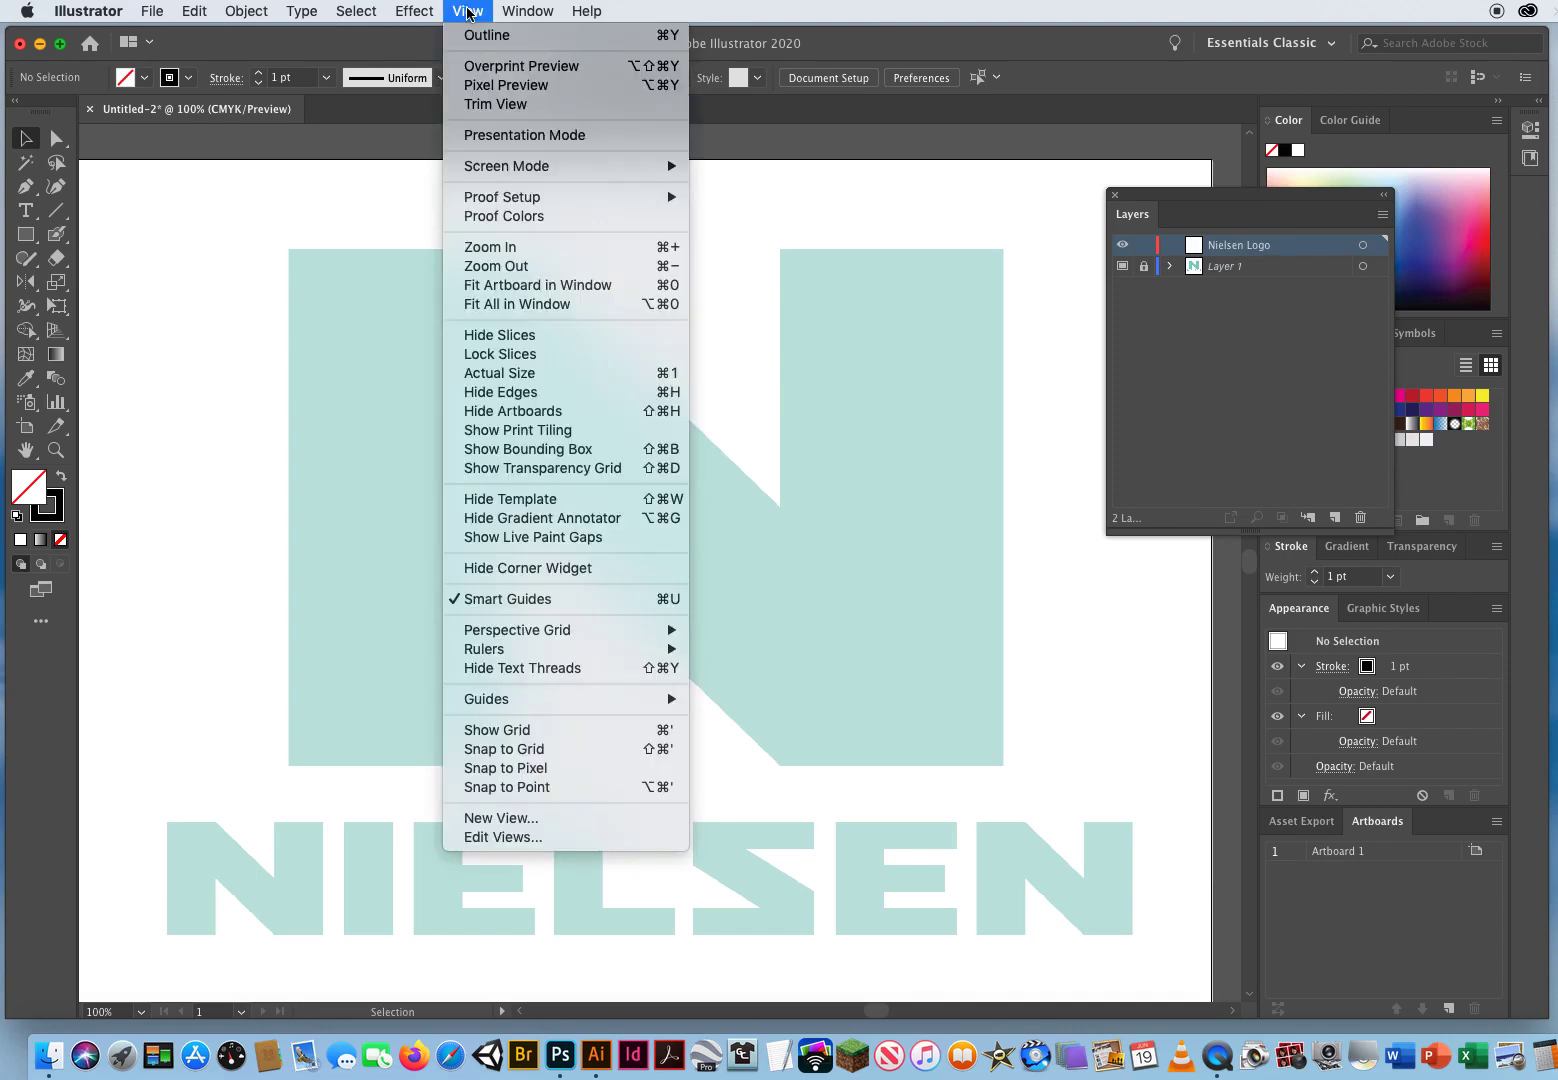
left_click(564, 786)
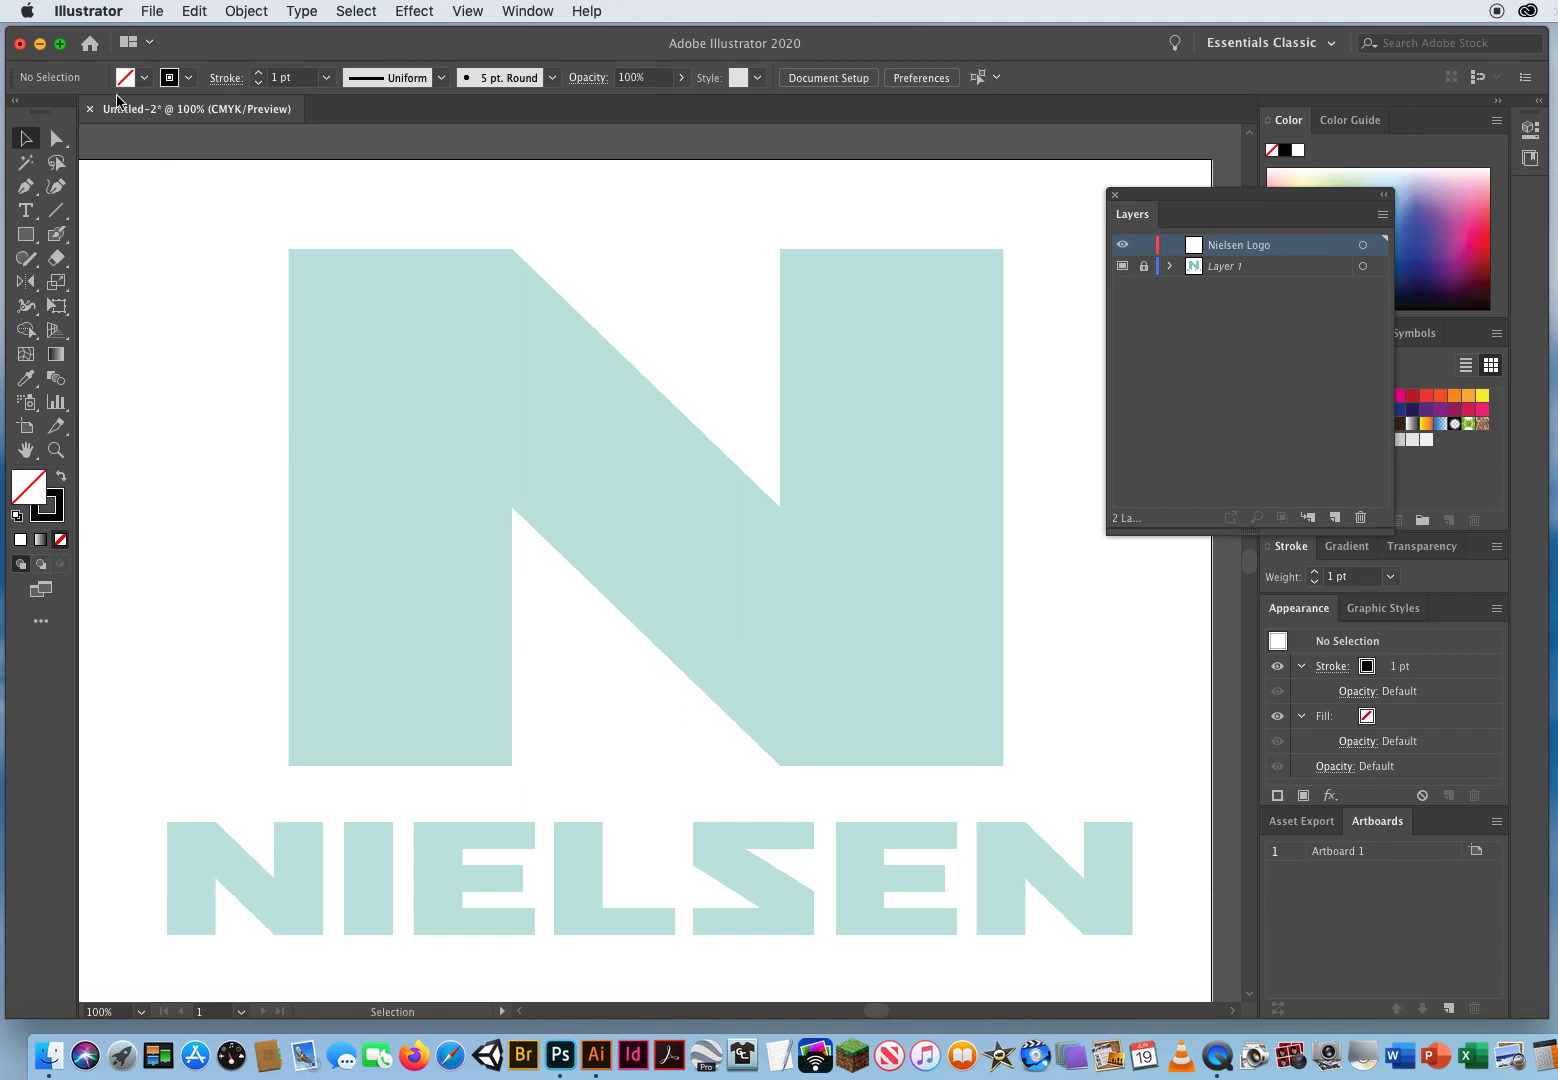
Step: Configure Smart Guides preferences with Alignment Guides, Object Highlighting and Anchor/Path Labels on, others off, color Medium Blue
left_click(88, 11)
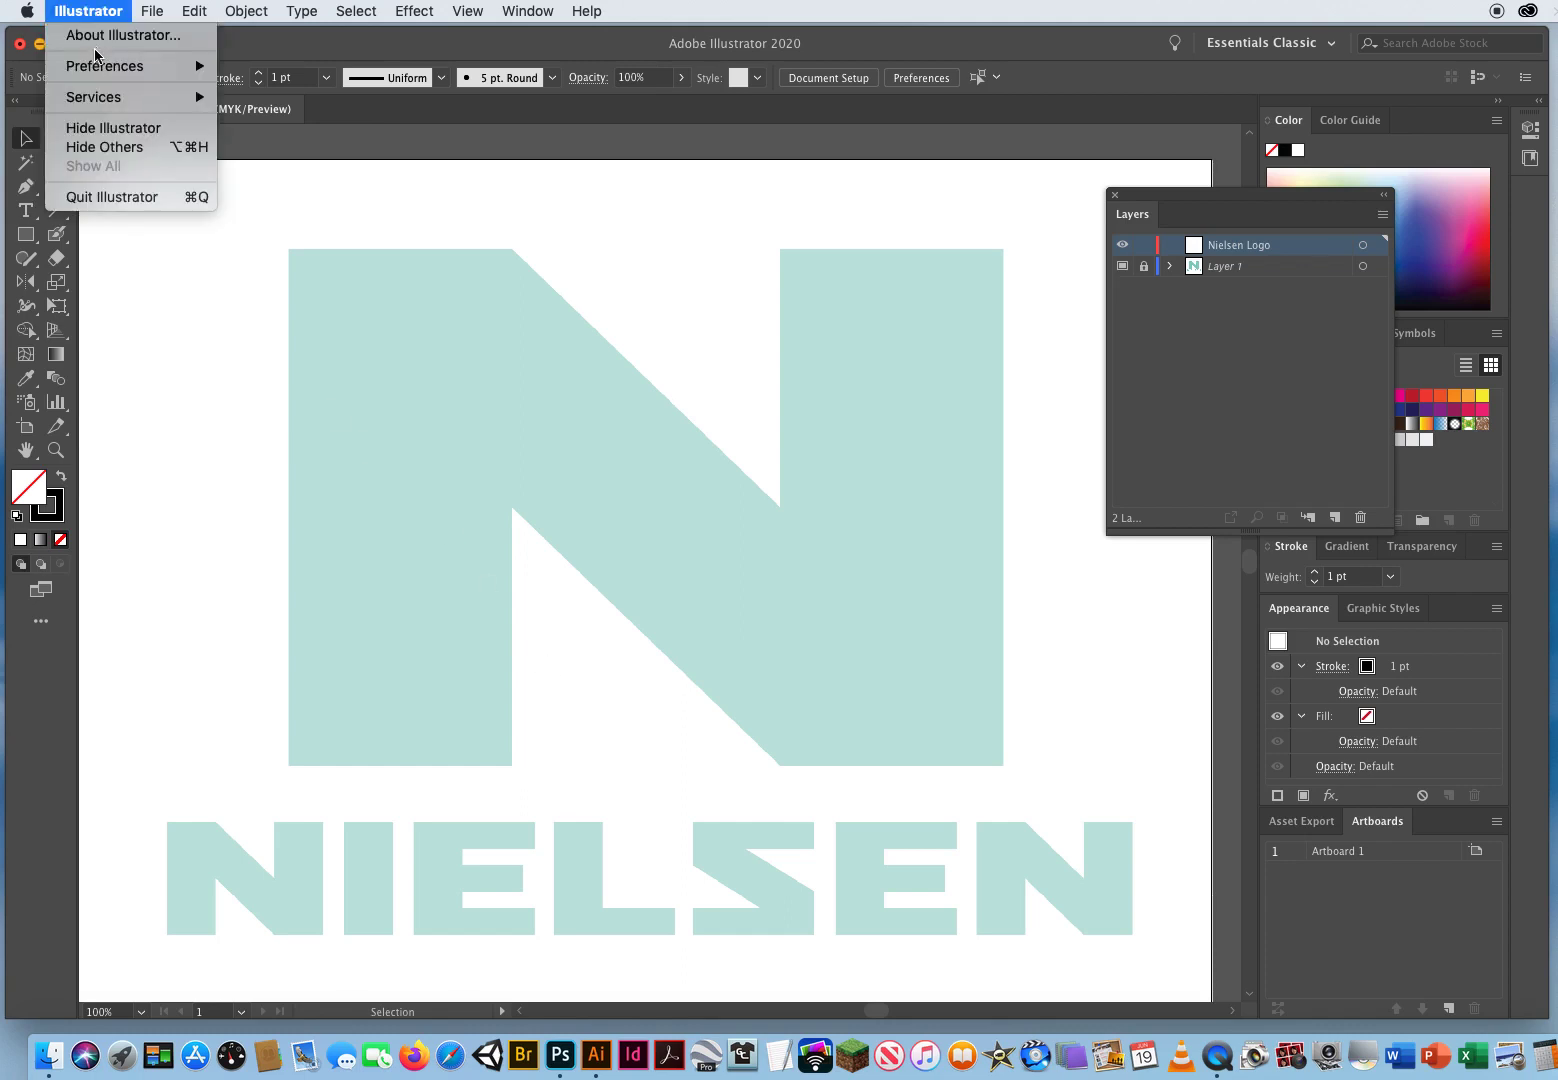
mouse_move(98, 70)
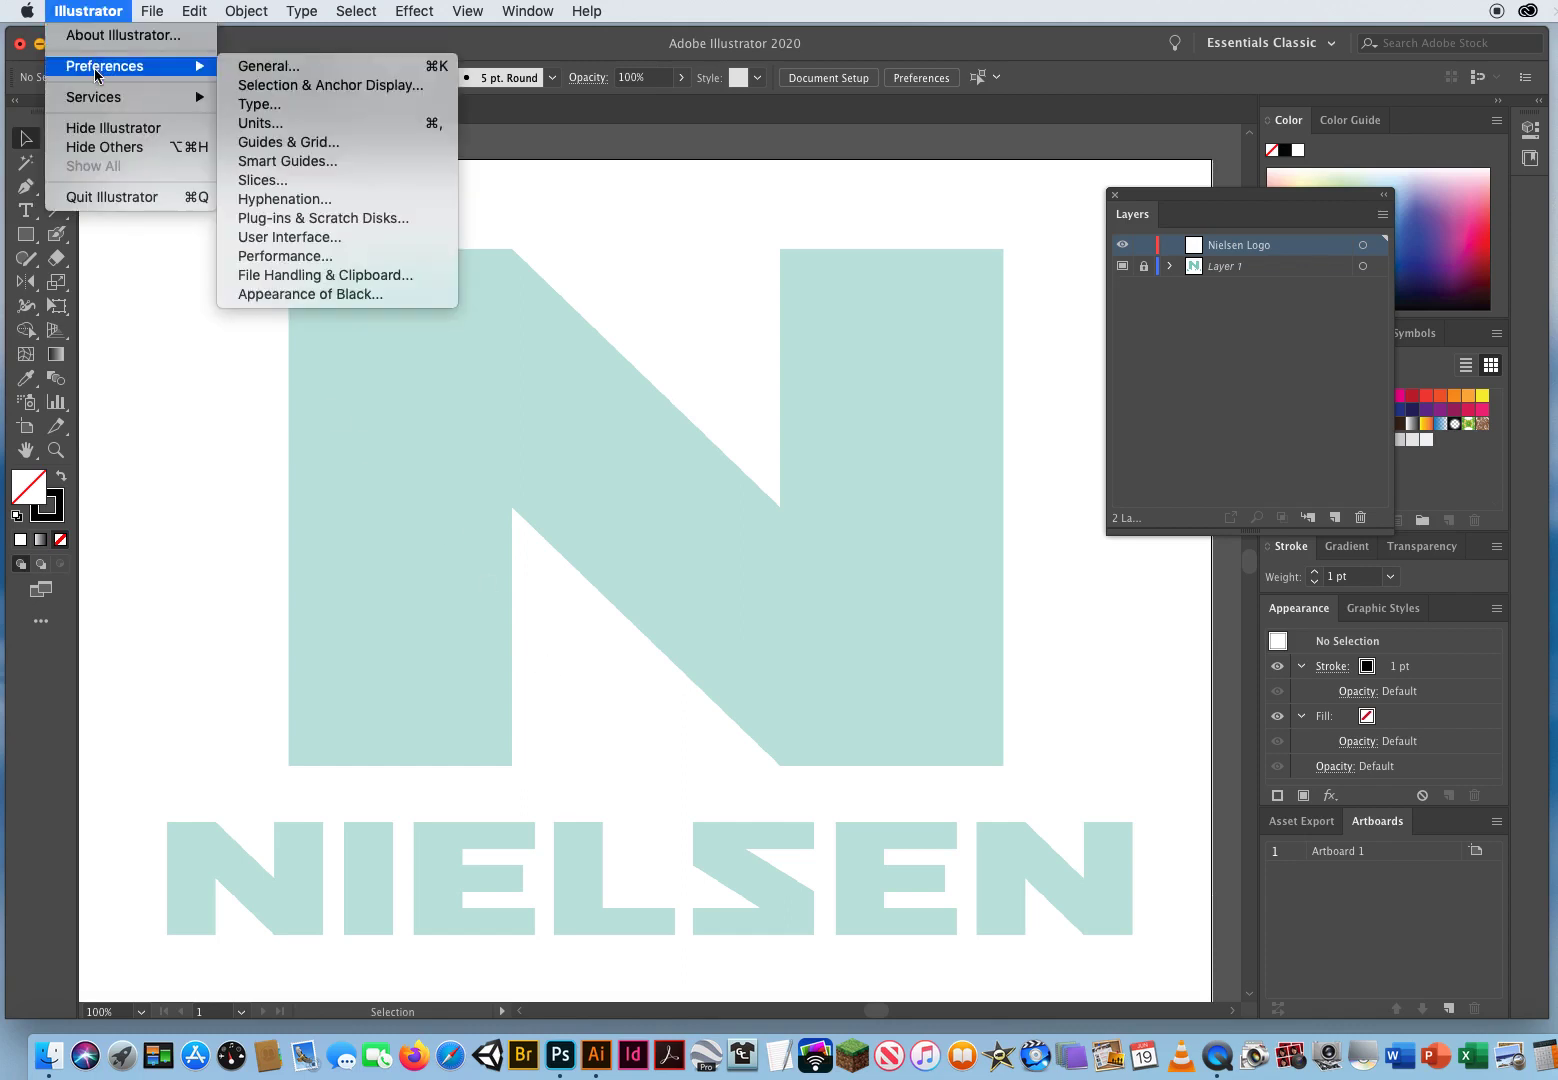
left_click(341, 161)
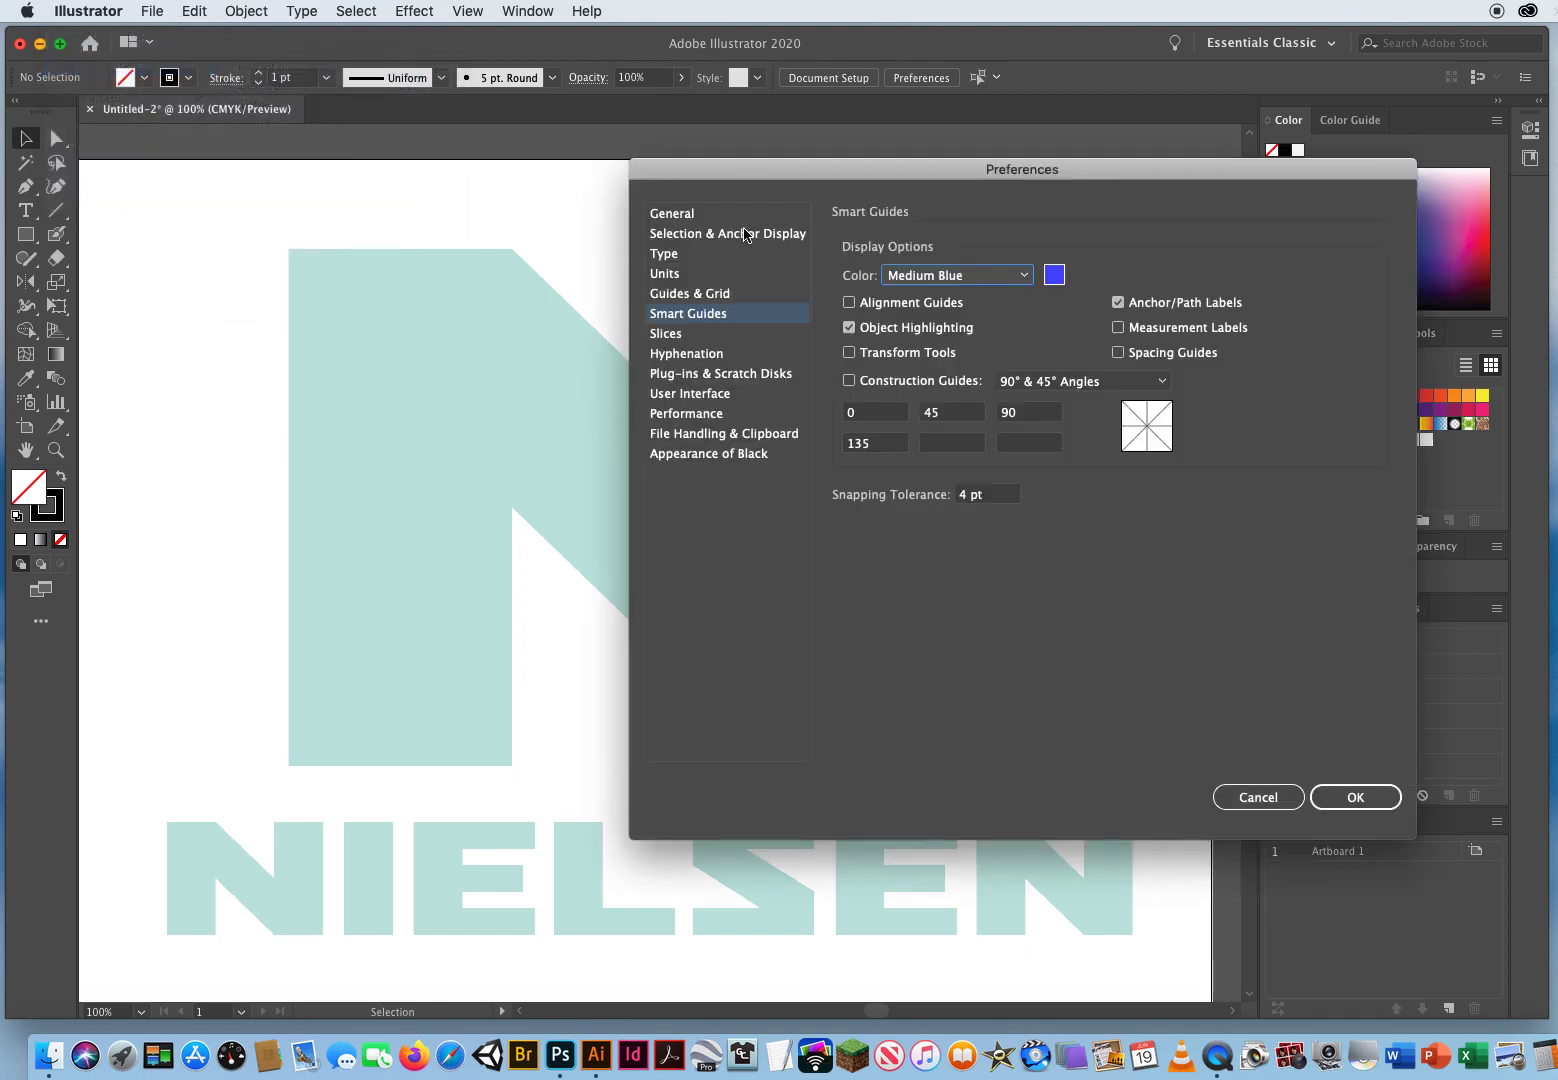
mouse_move(765, 172)
left_mouse_down()
mouse_move(368, 220)
mouse_move(321, 211)
left_mouse_up()
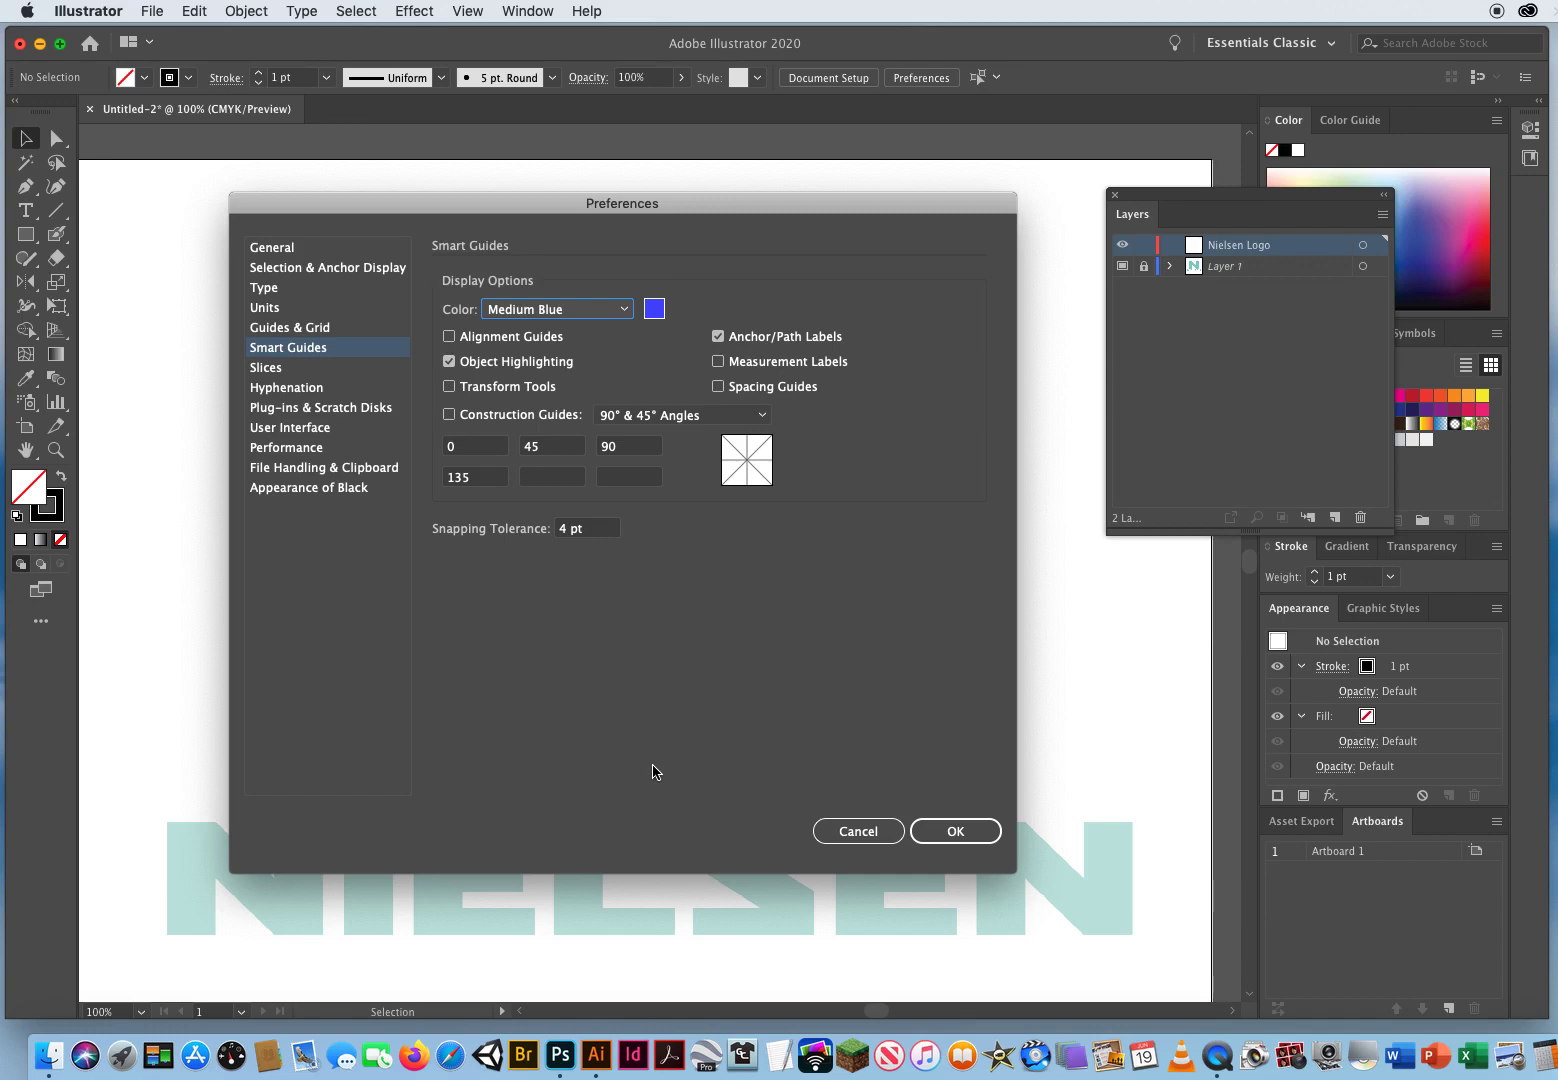
left_click(449, 336)
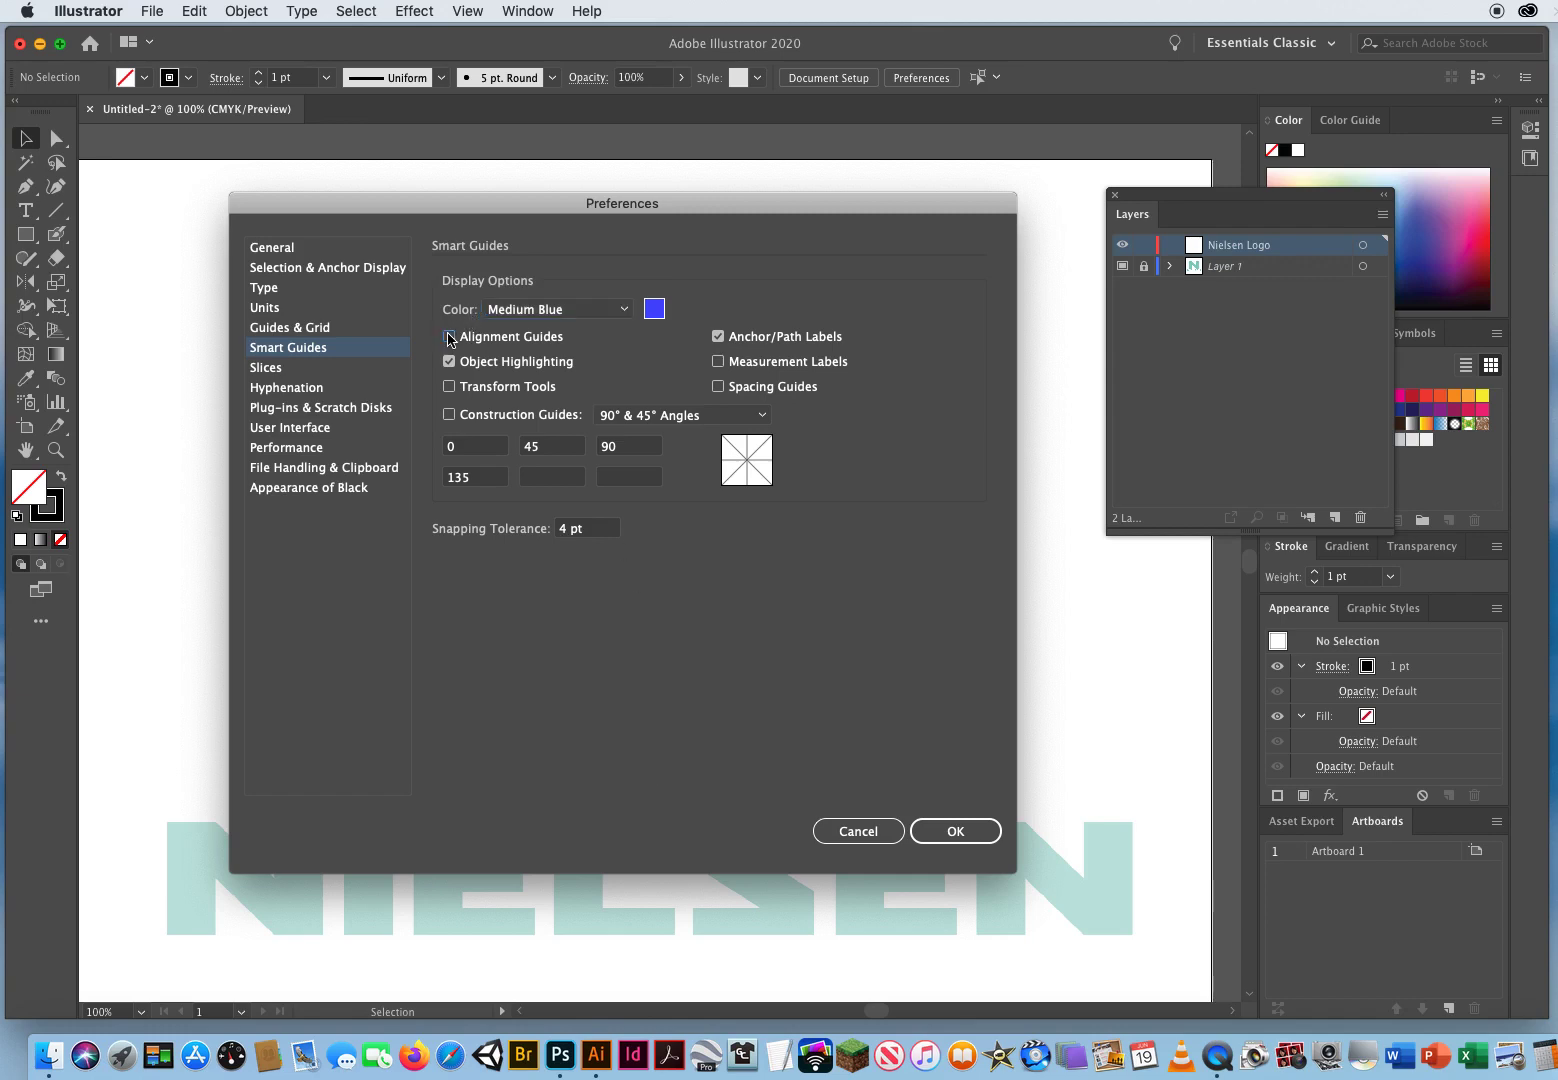
left_click(449, 386)
left_click(449, 414)
left_click(718, 361)
left_click(720, 387)
left_click_drag(476, 206, 511, 198)
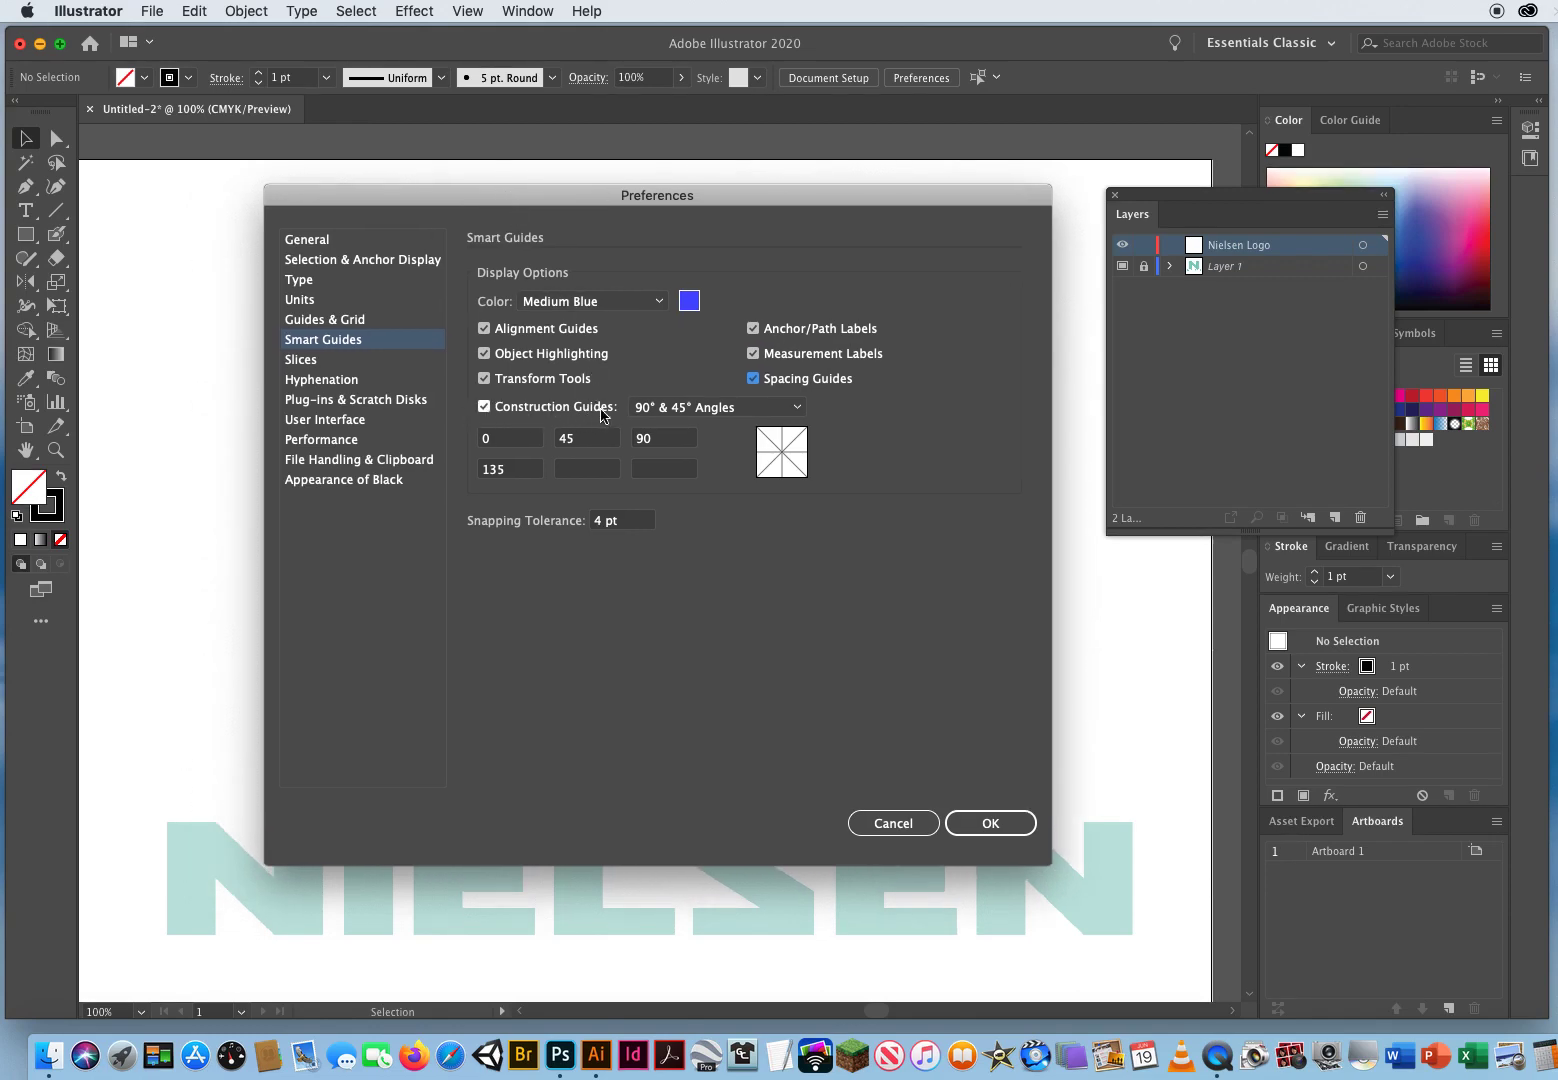
left_click(484, 406)
left_click(753, 354)
left_click(753, 379)
left_click(487, 380)
left_click_drag(414, 199, 472, 123)
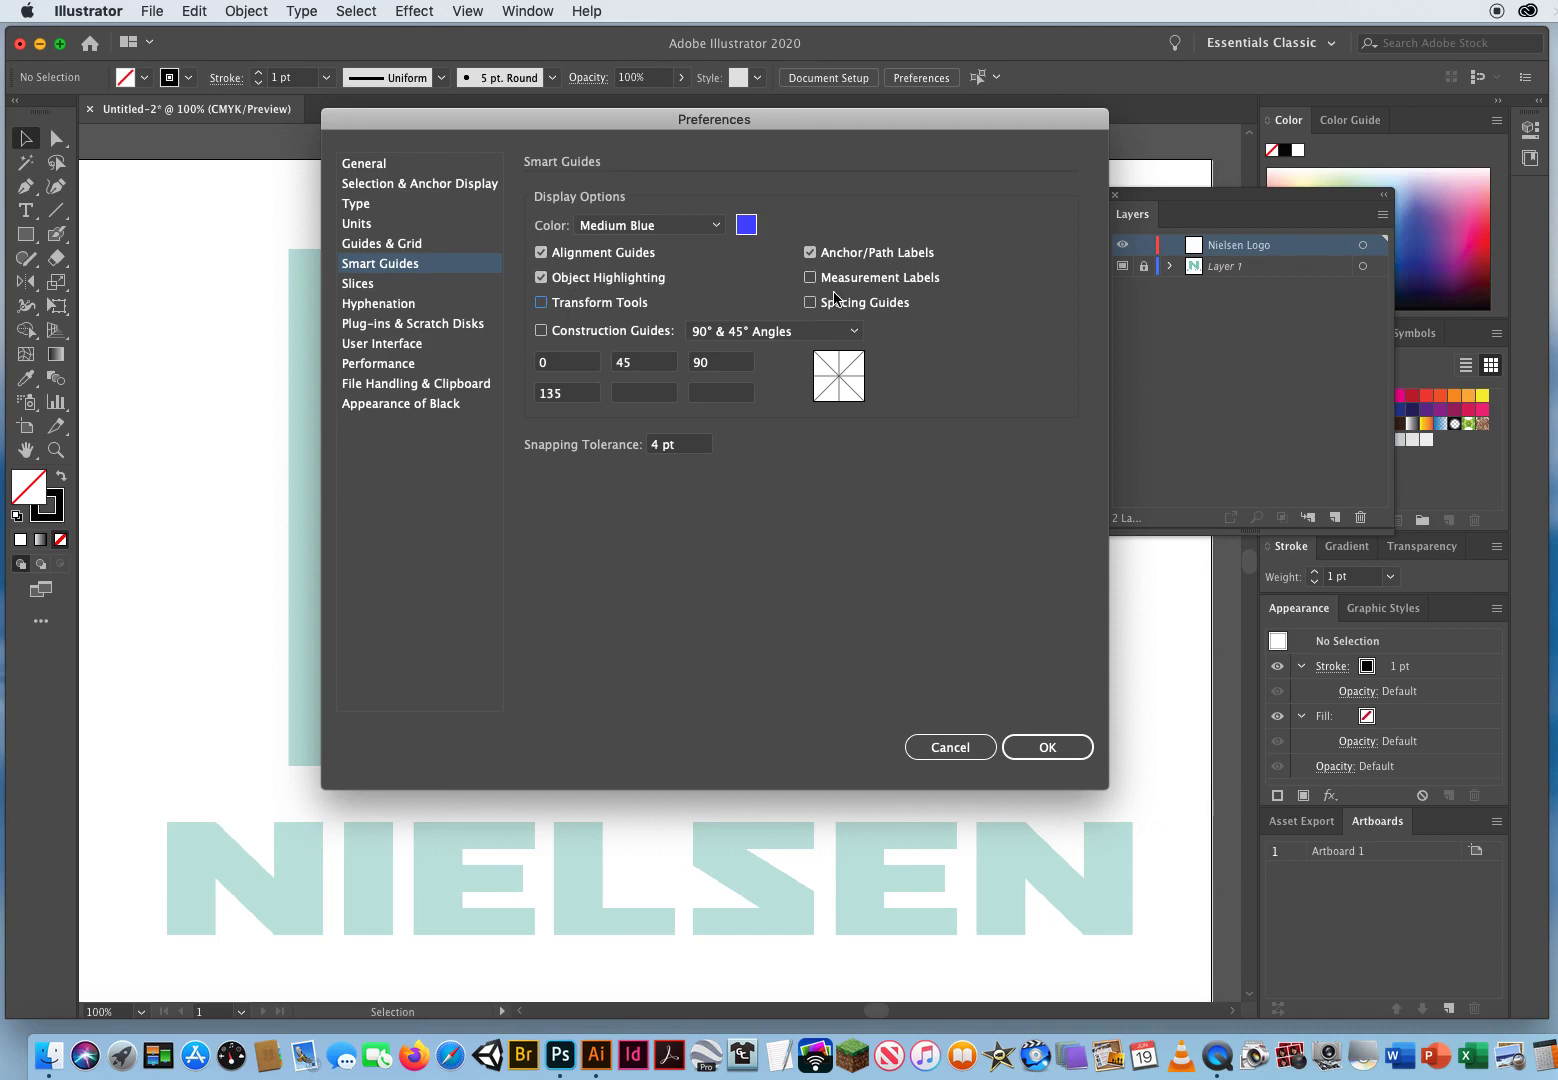
left_click(675, 228)
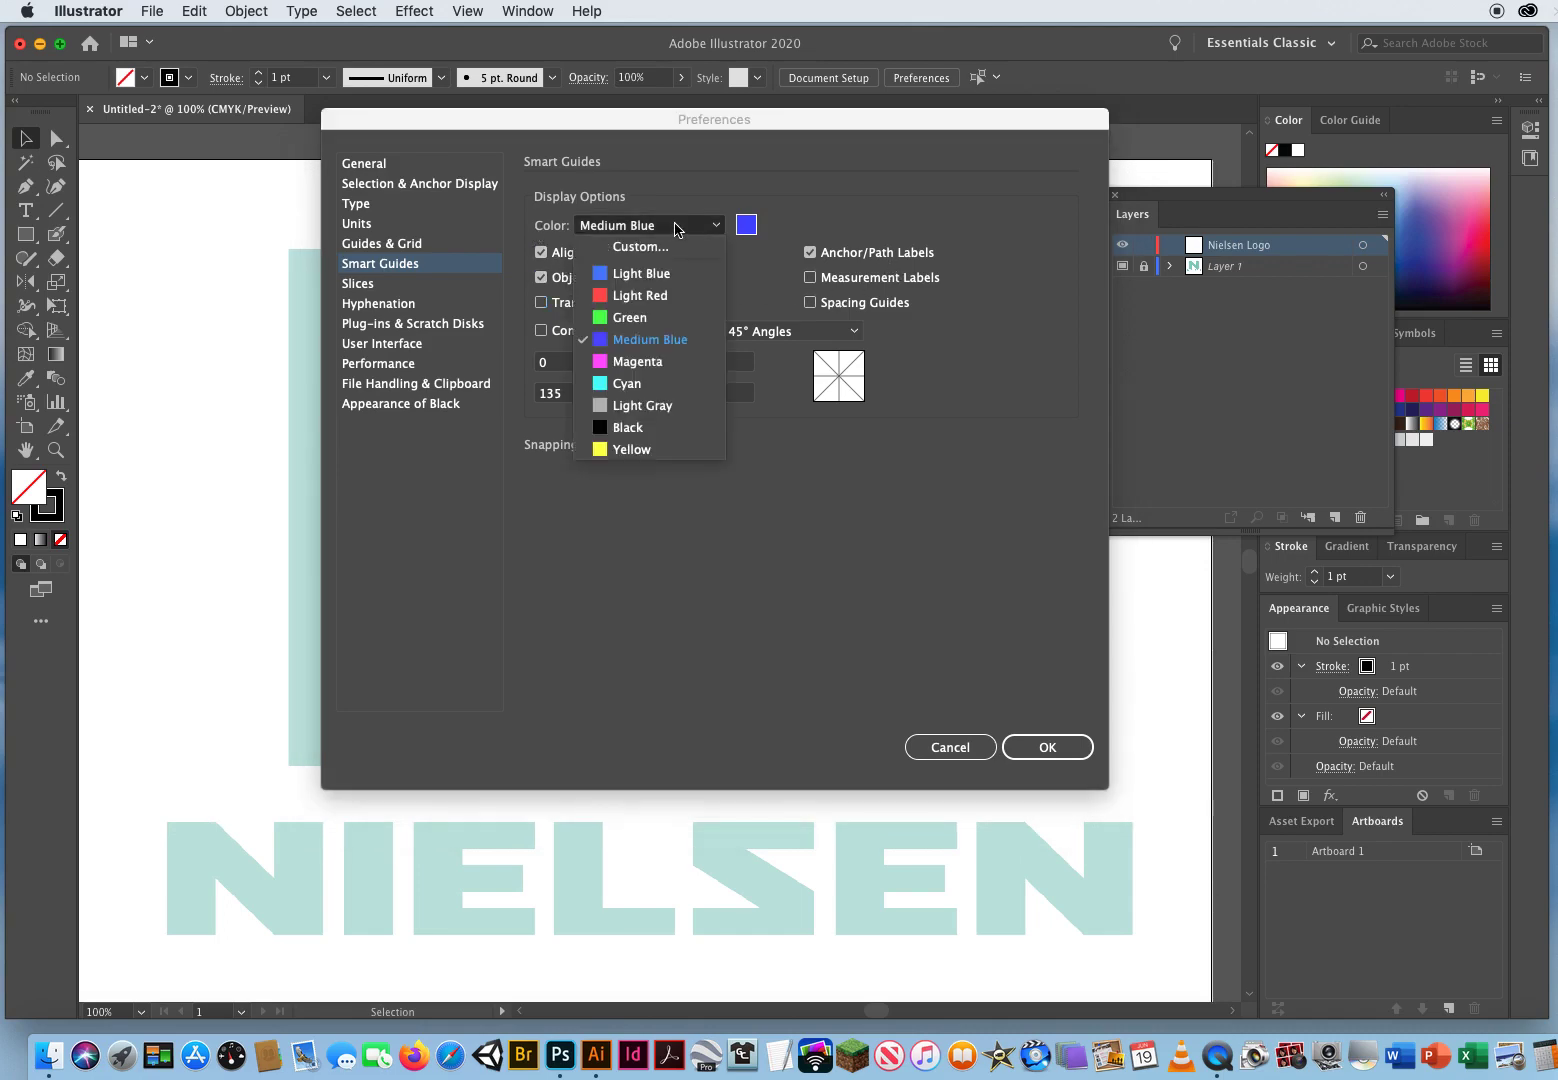
left_click(663, 318)
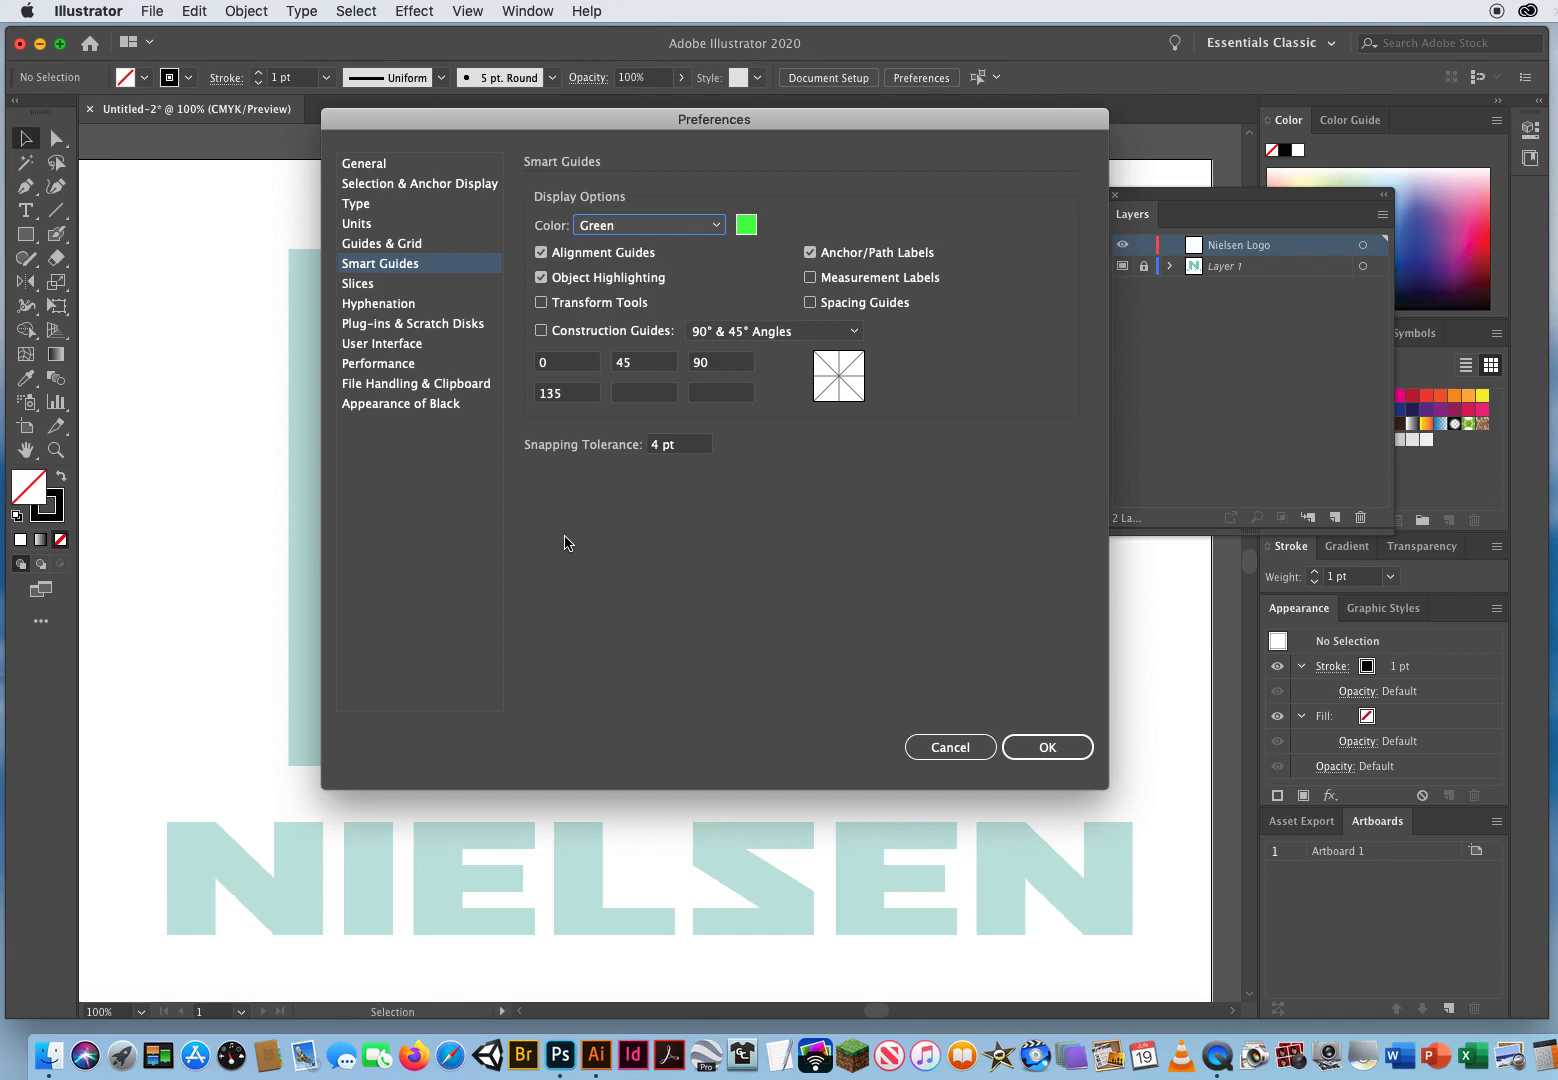
left_click(645, 228)
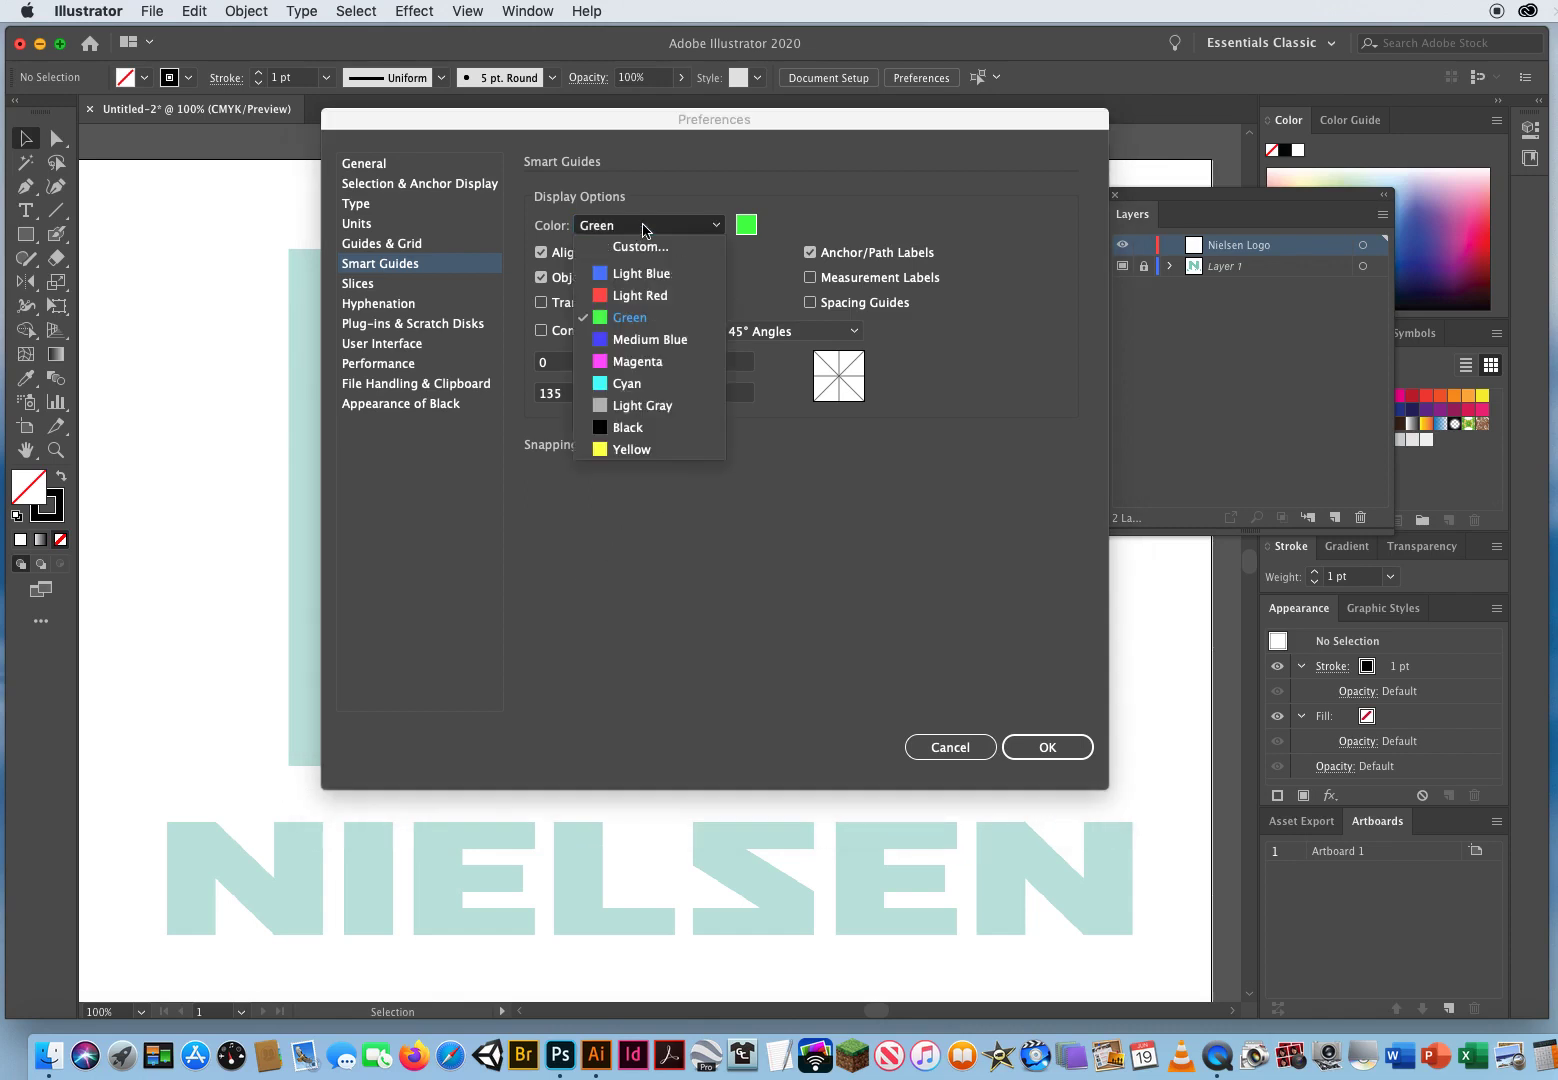
left_click(650, 340)
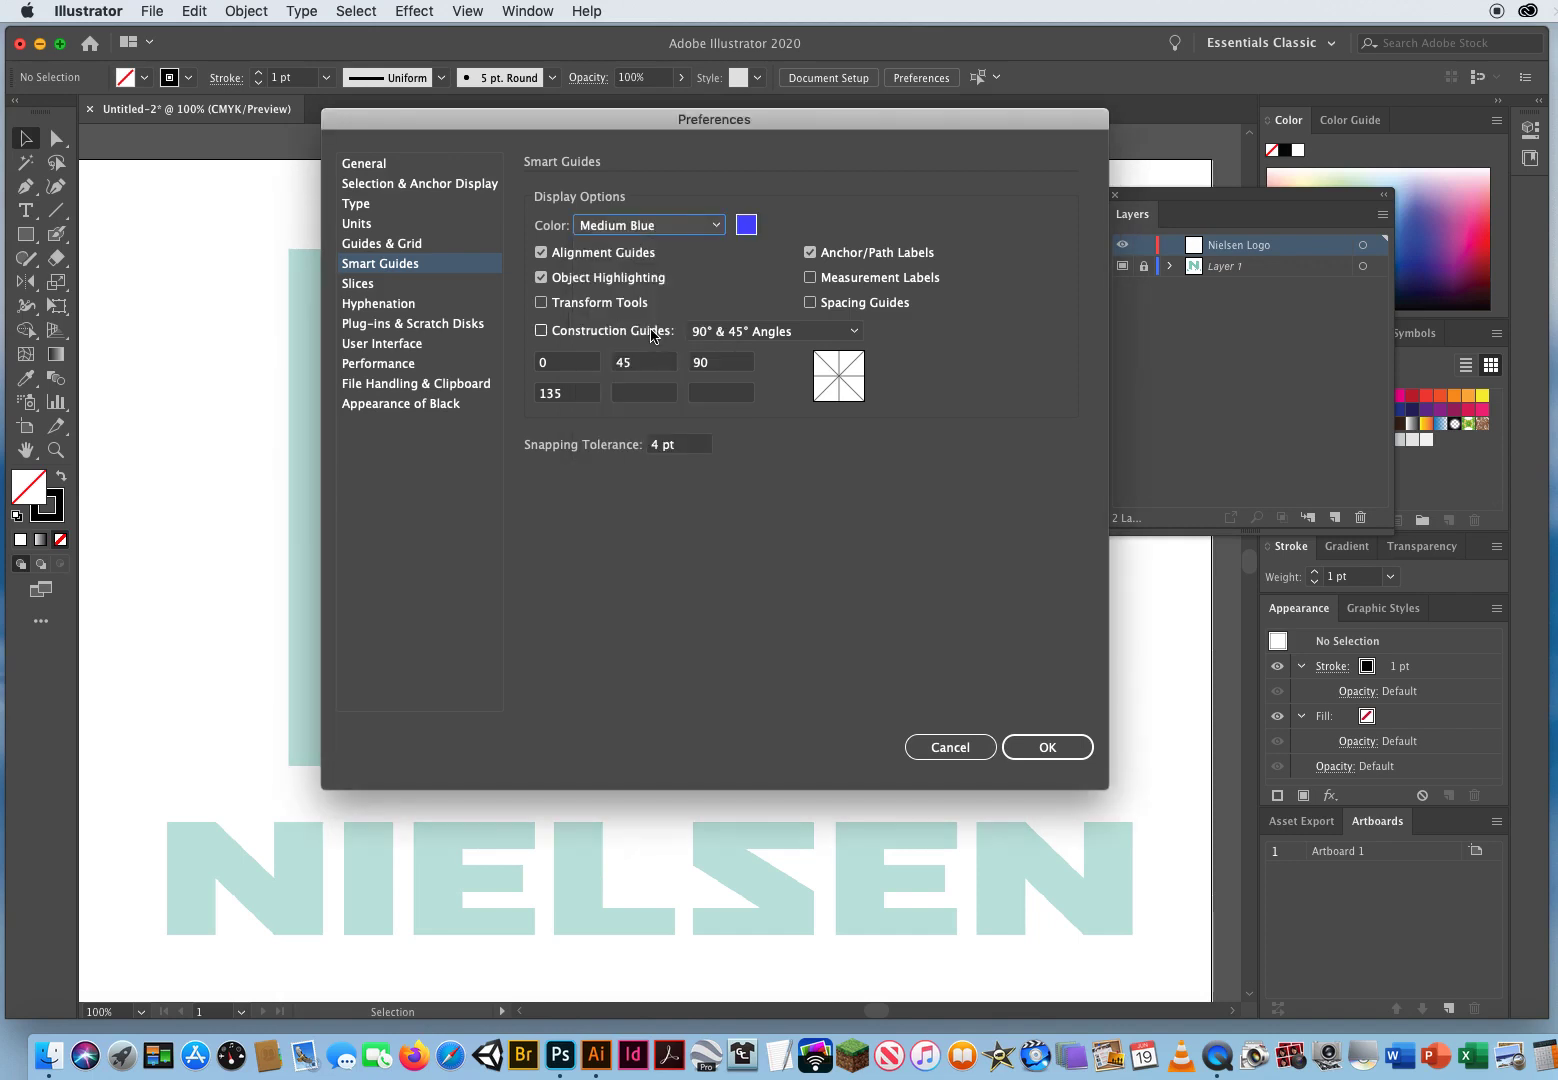
left_click(1020, 749)
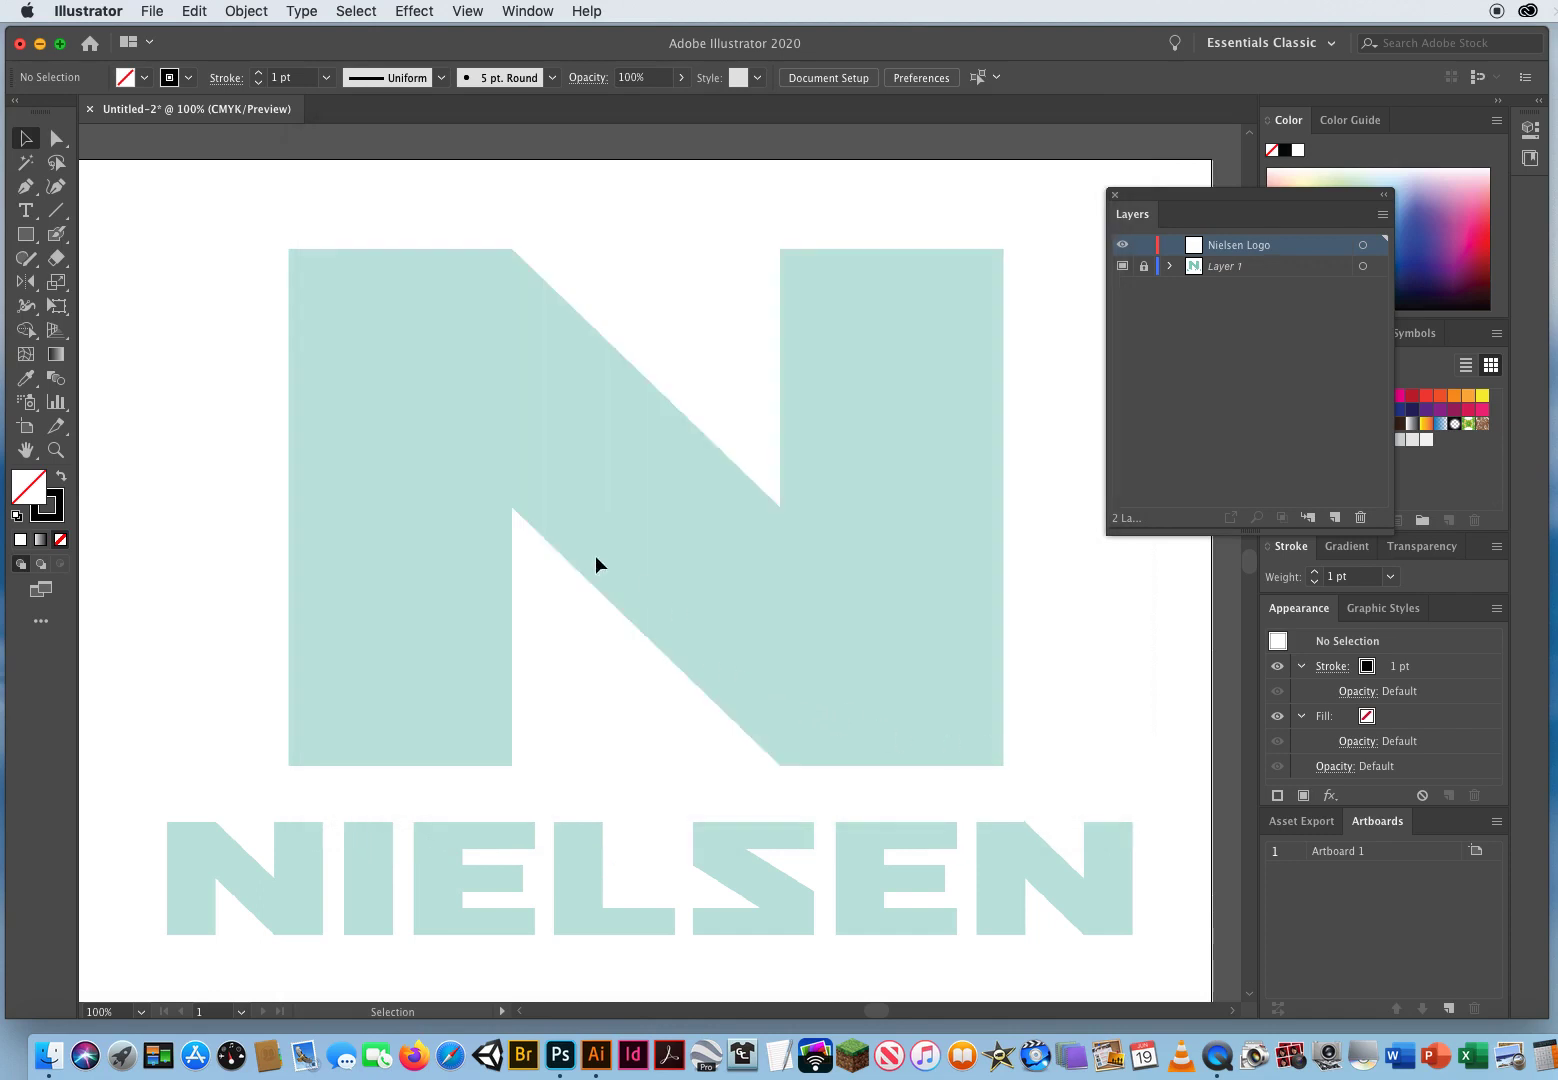
left_click(470, 11)
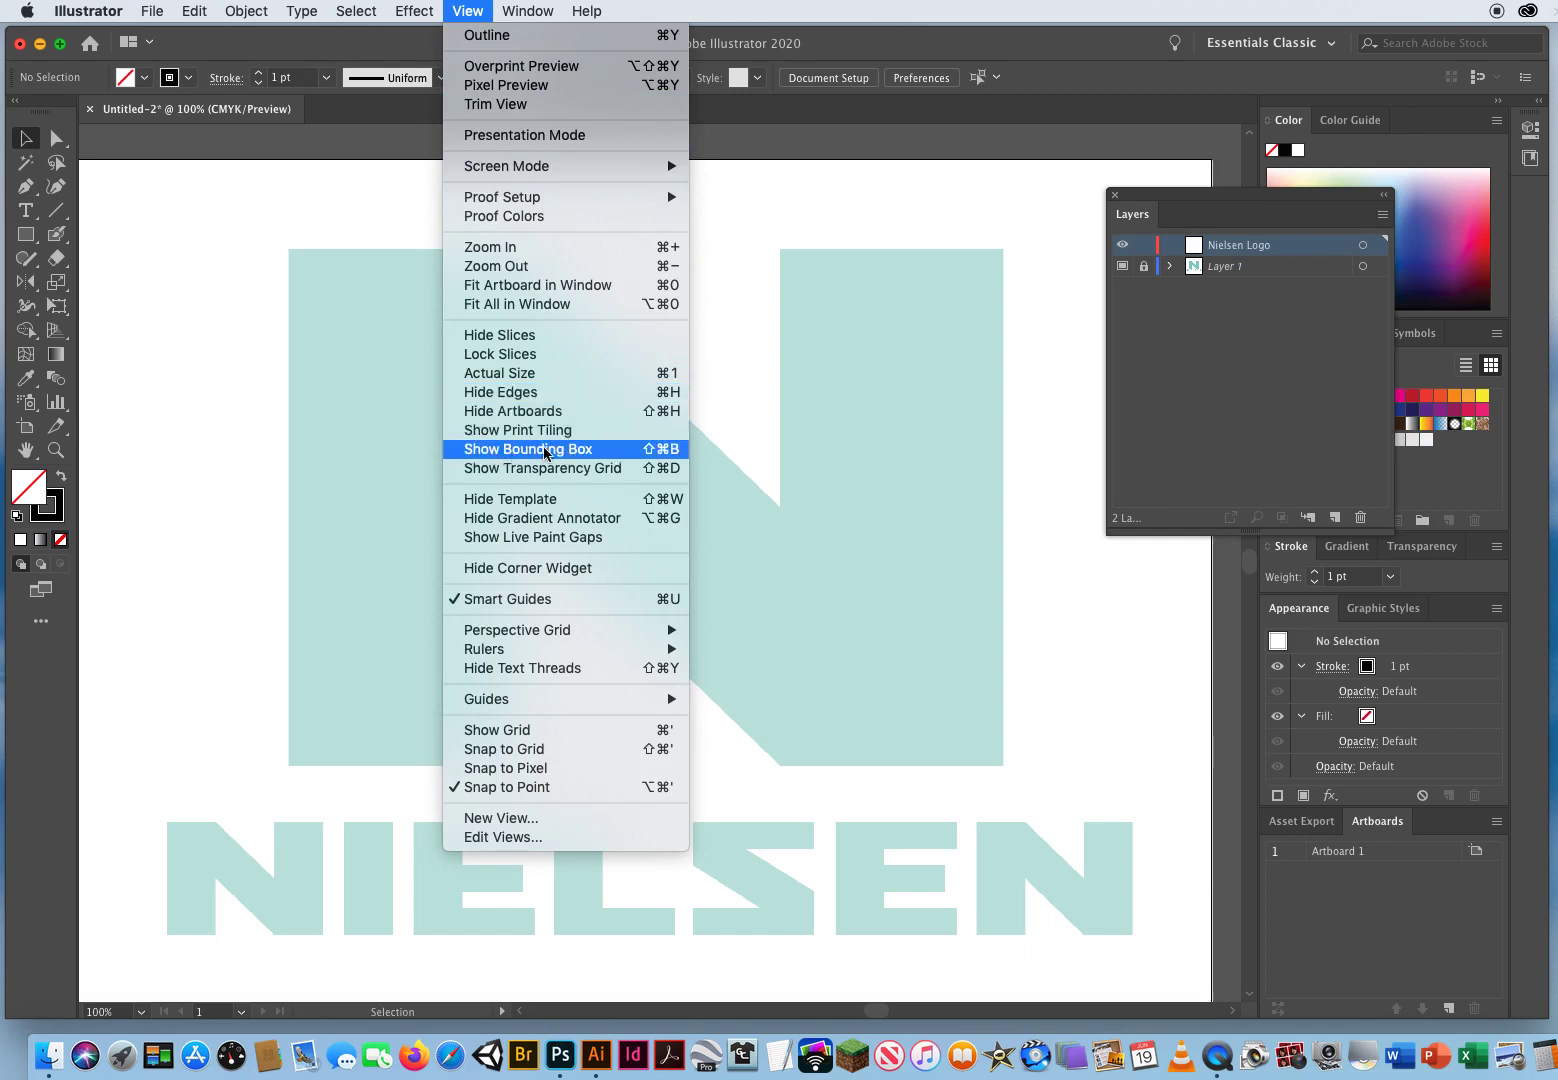
left_click(613, 451)
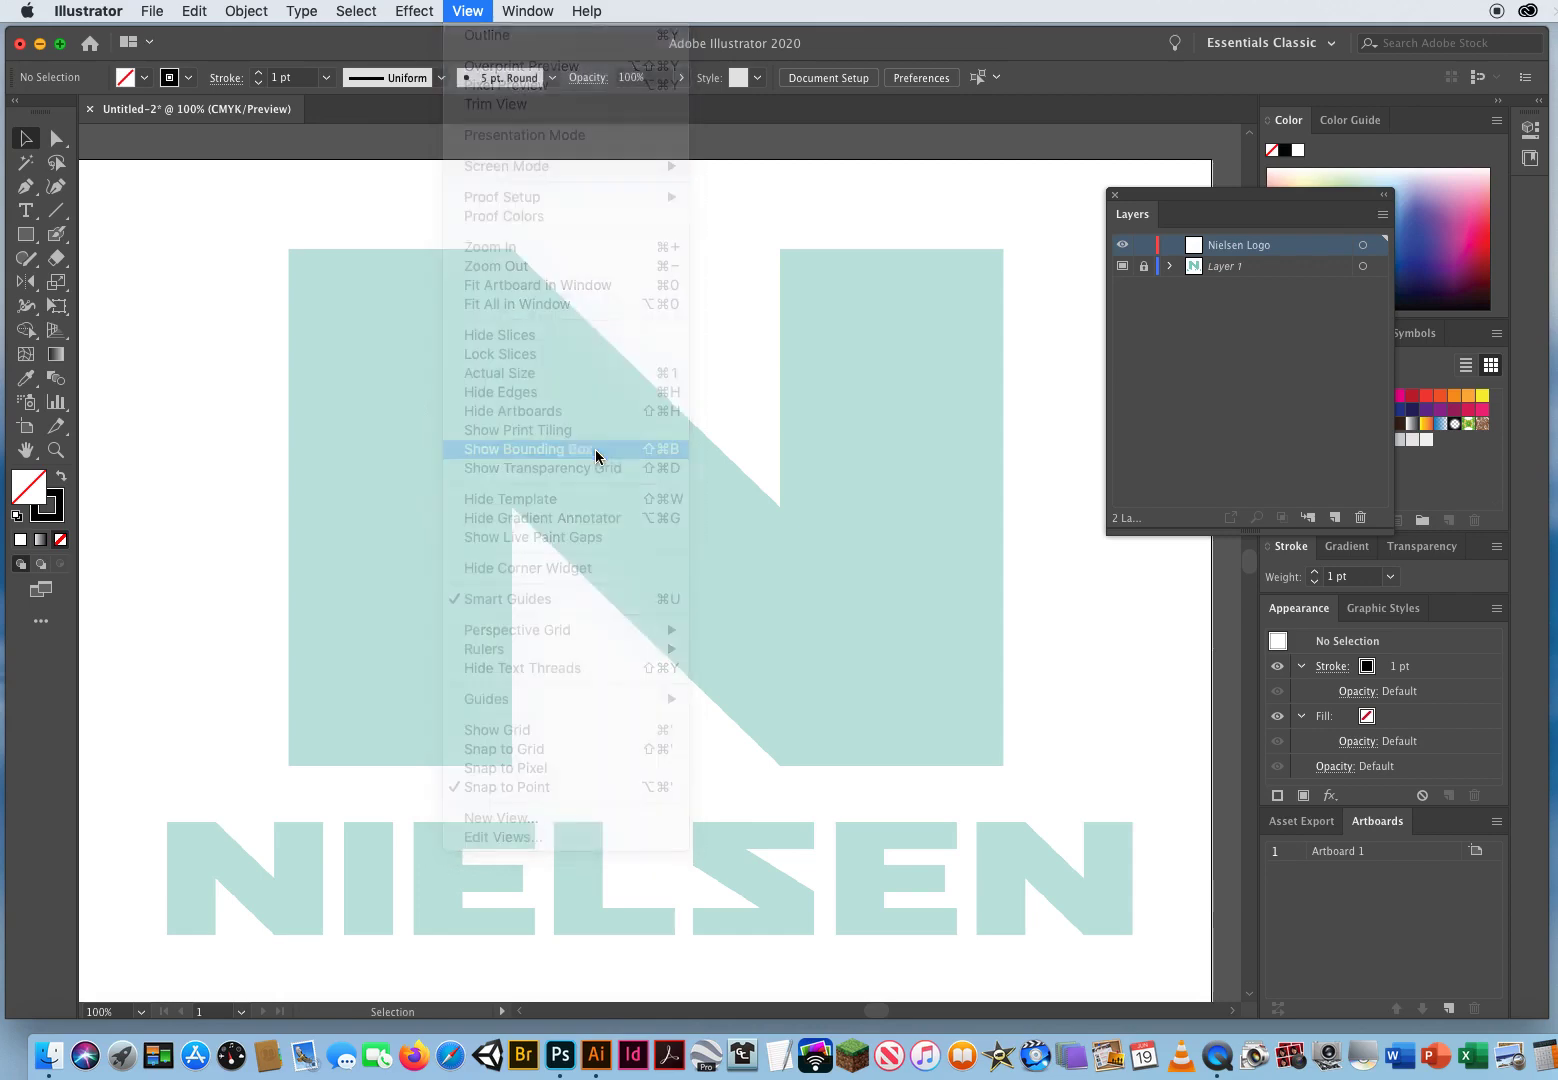
left_click(467, 11)
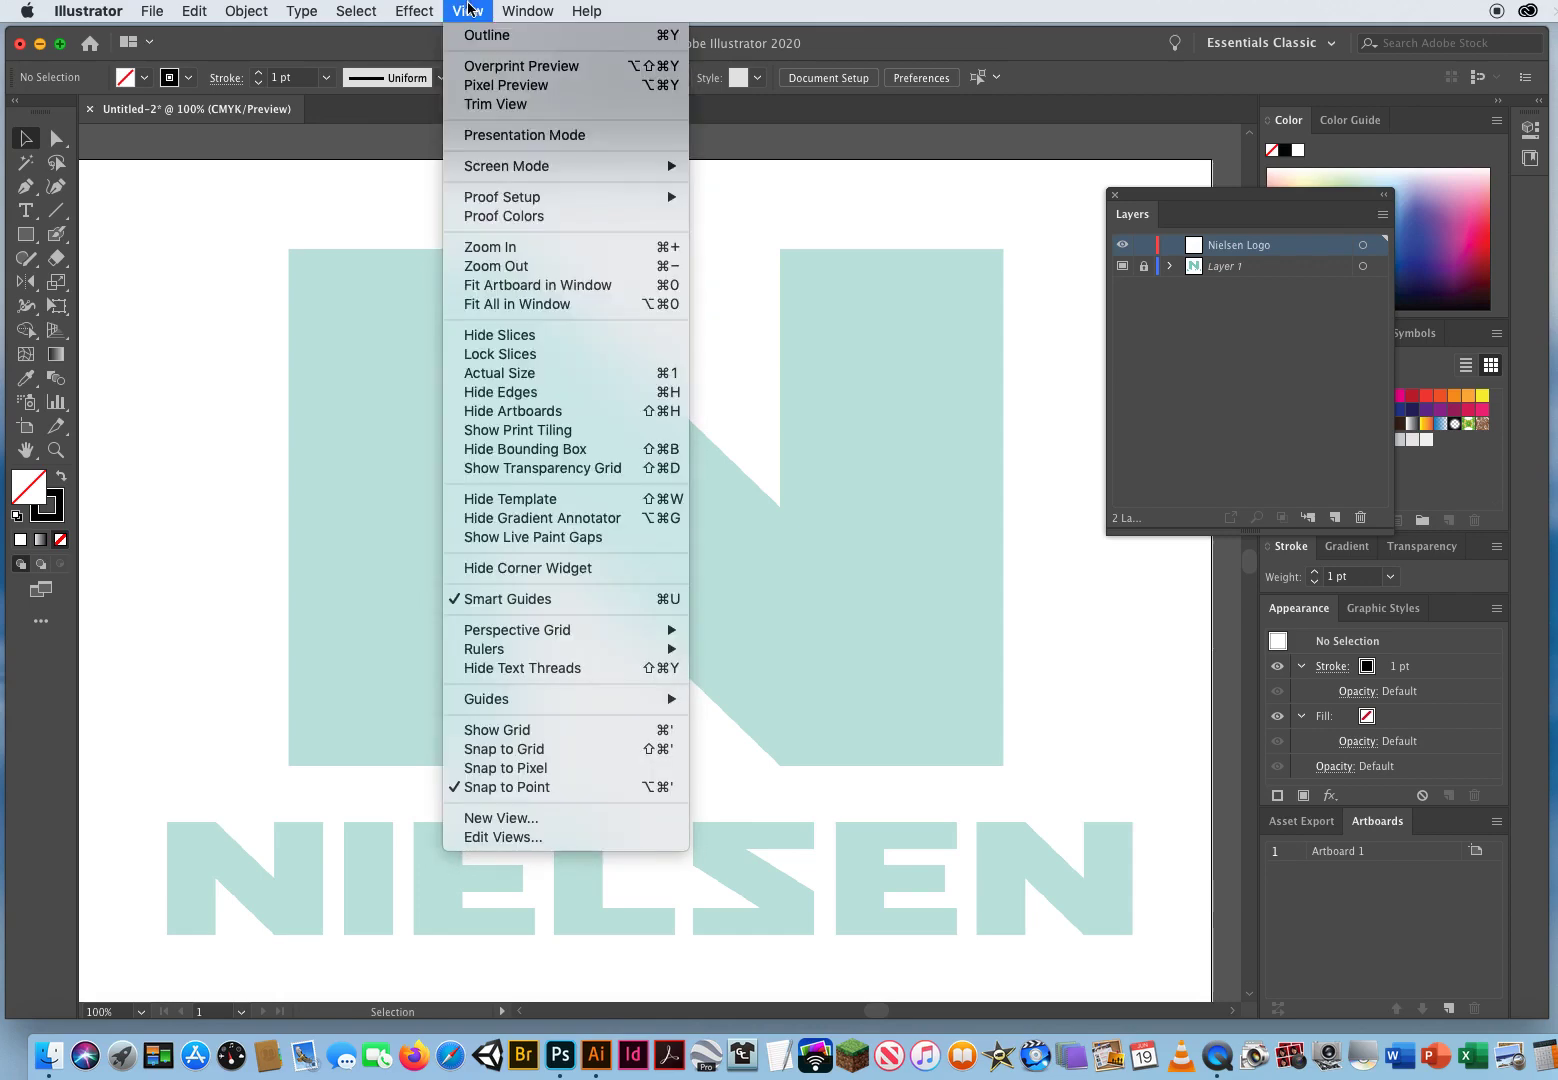
left_click(513, 451)
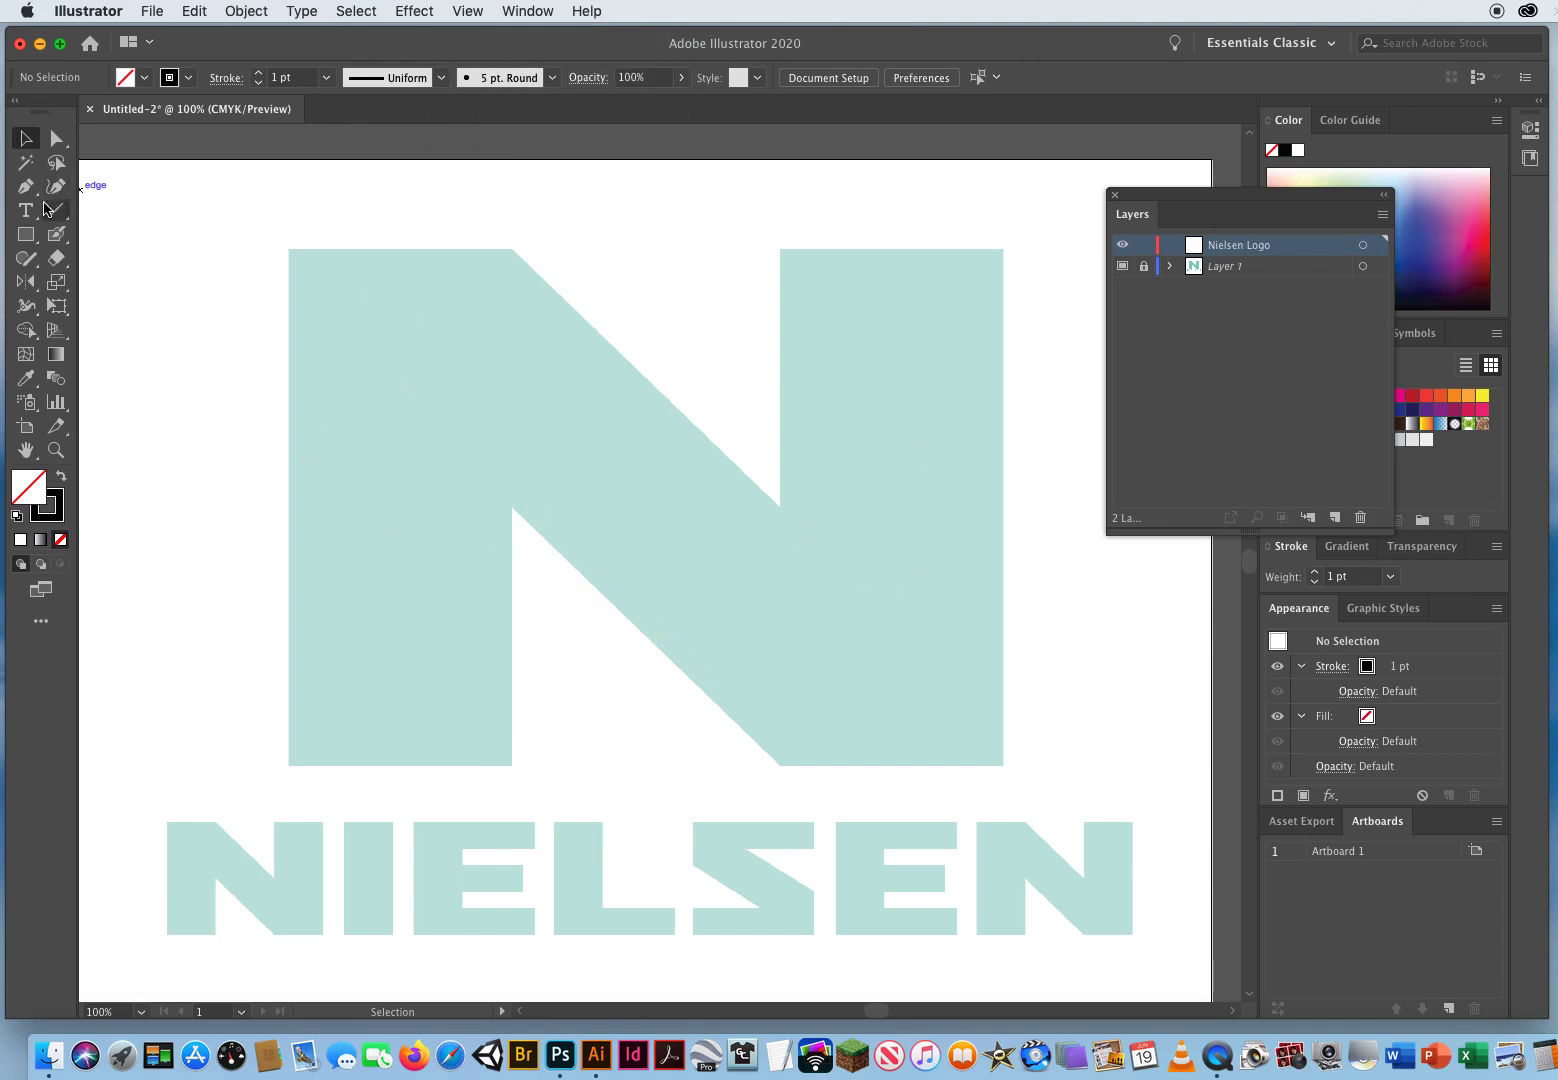
Step: Draw a rectangle tracing the left vertical stem of the N
left_click(26, 235)
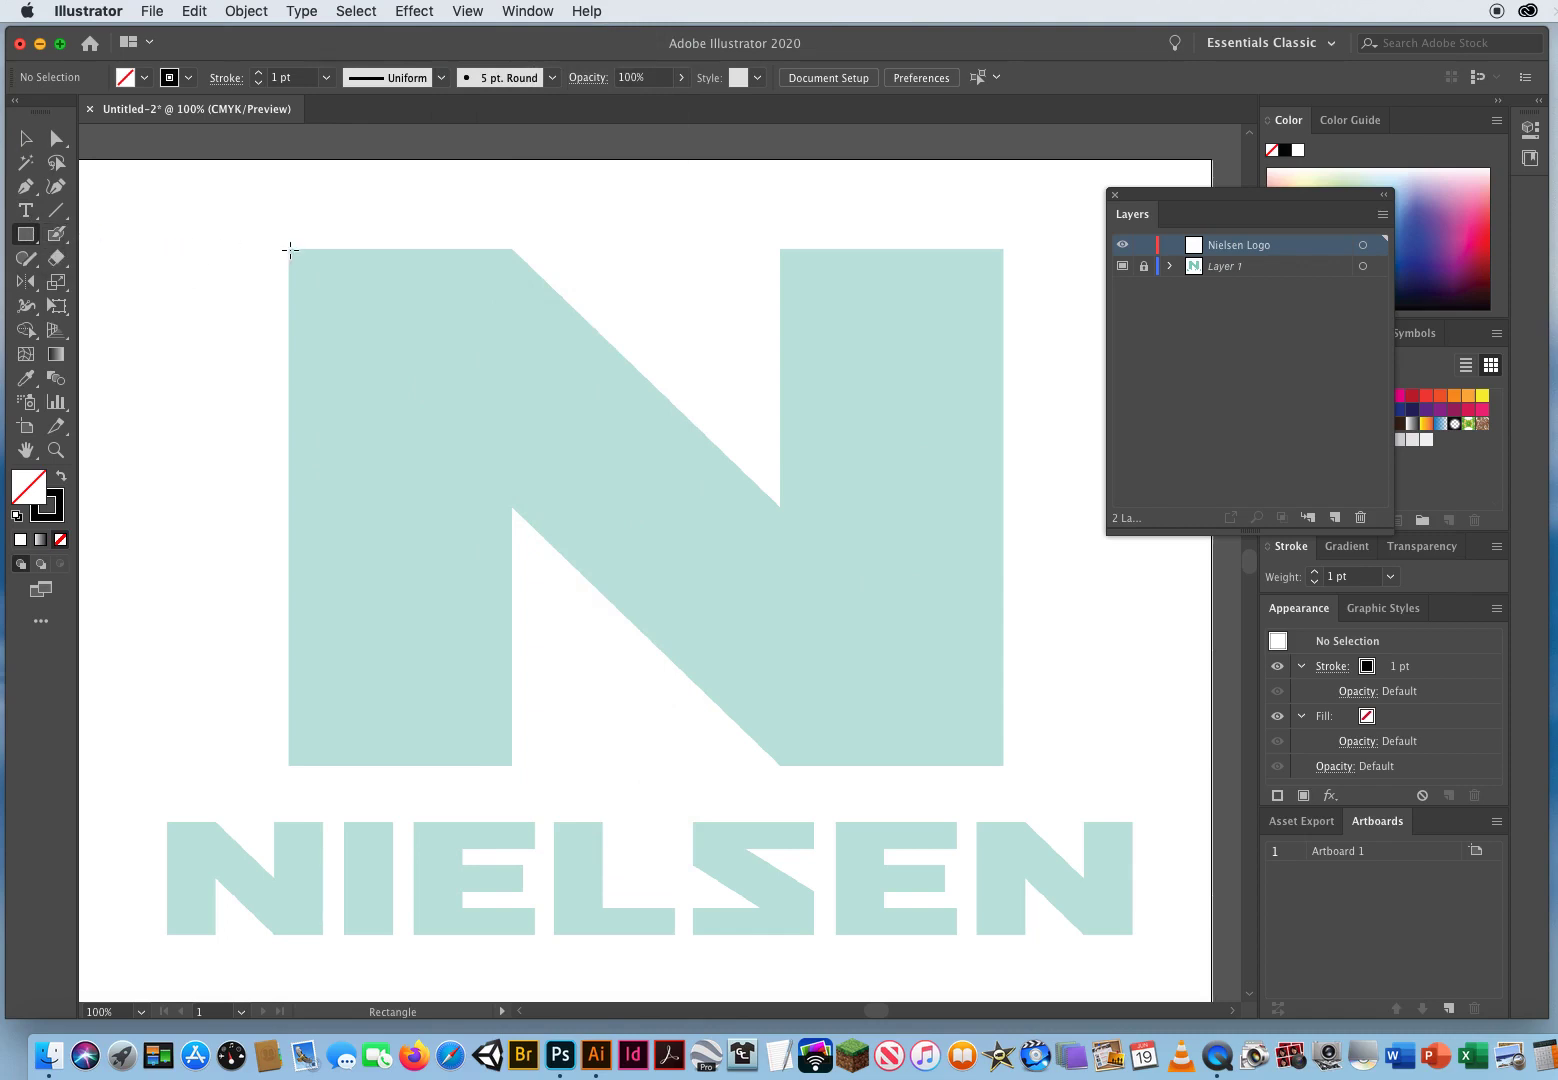
mouse_move(289, 249)
left_mouse_down()
mouse_move(342, 320)
mouse_move(512, 765)
left_mouse_up()
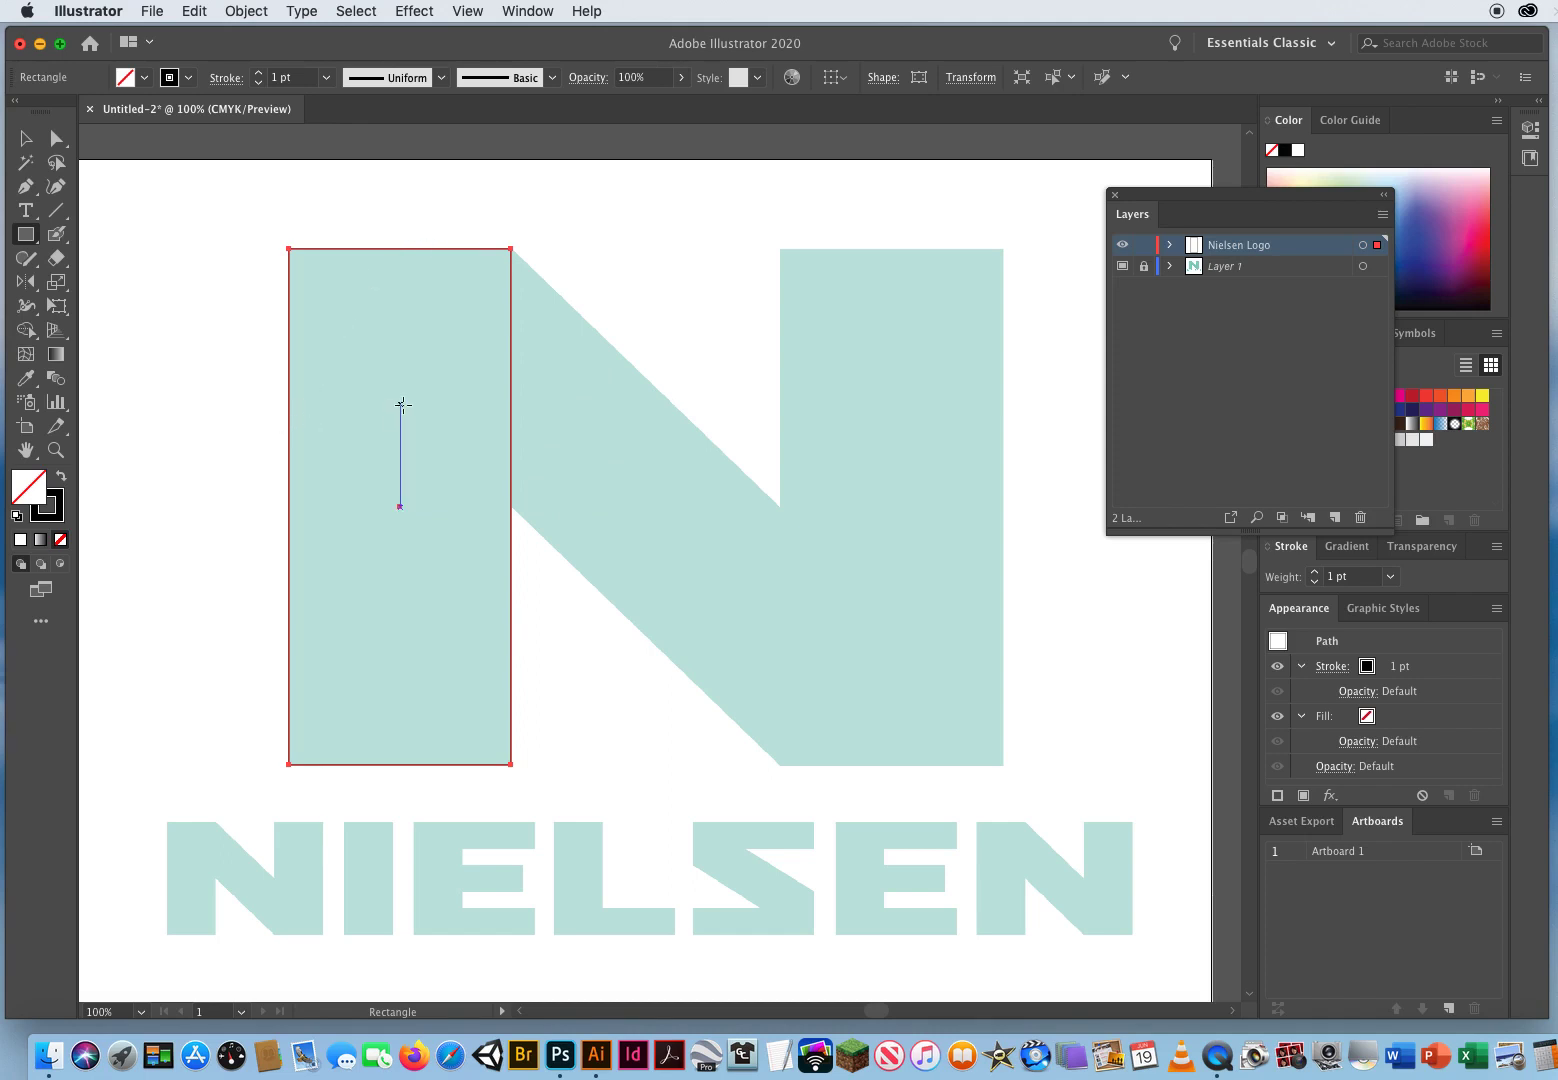
Step: Duplicate the rectangle horizontally onto the right vertical stem of the N
left_click(30, 142)
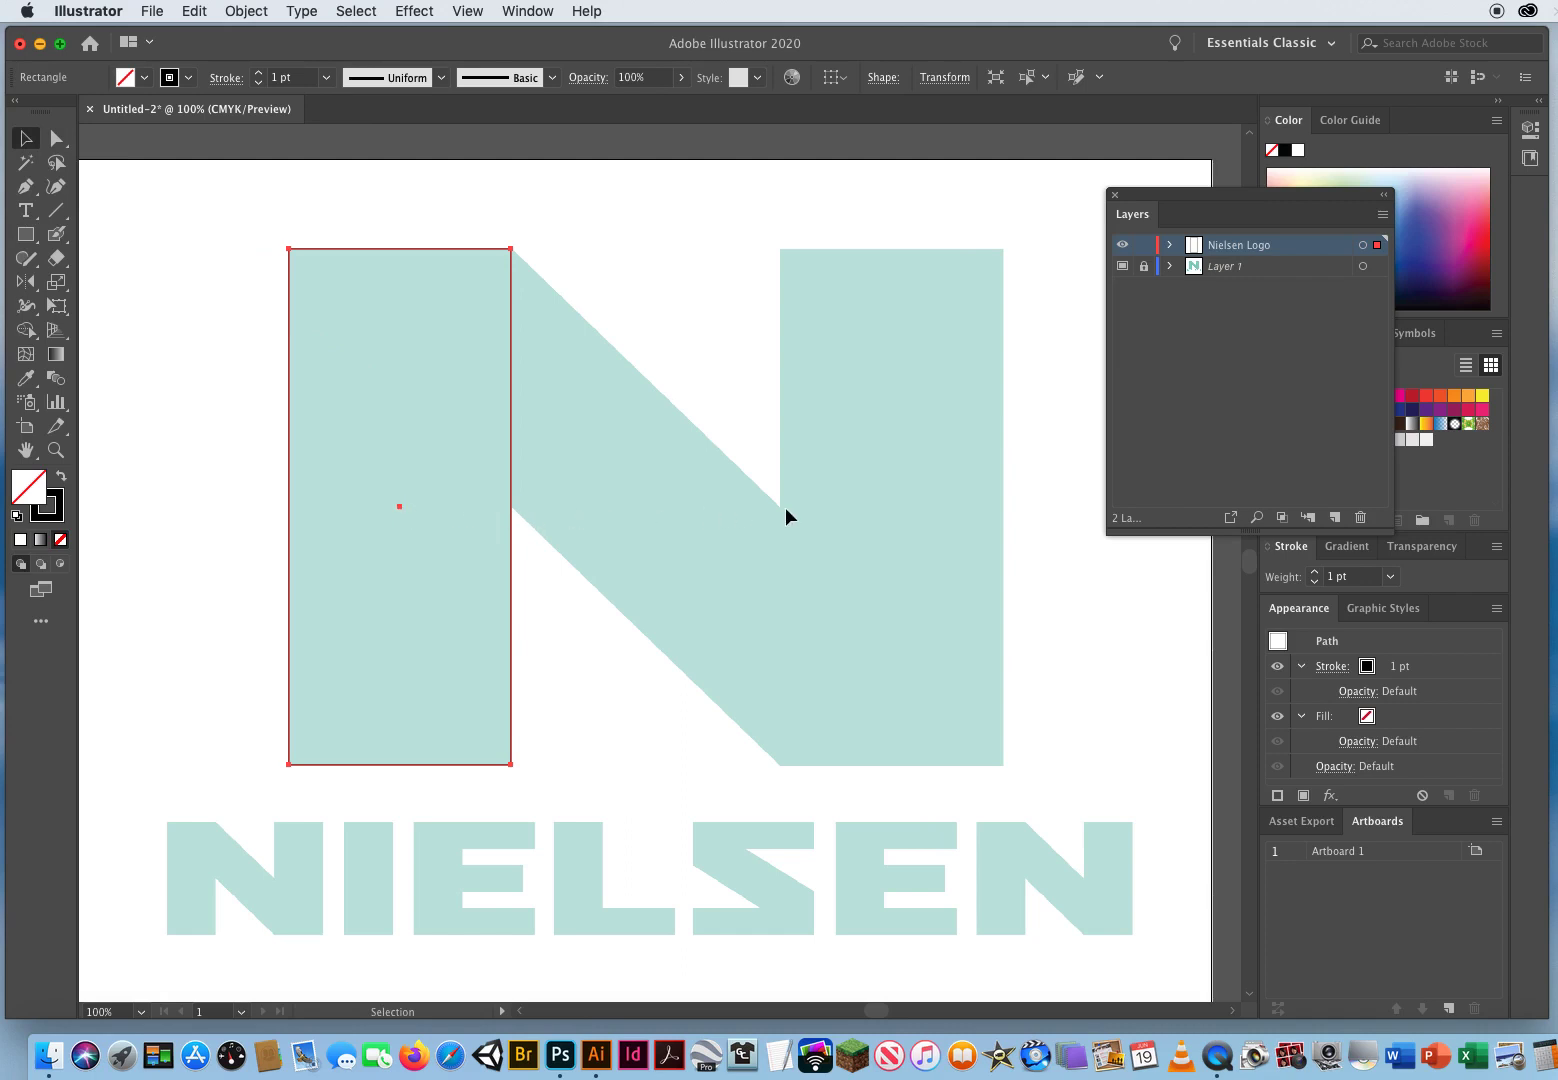
left_click_drag(408, 508, 892, 508)
key("alt")
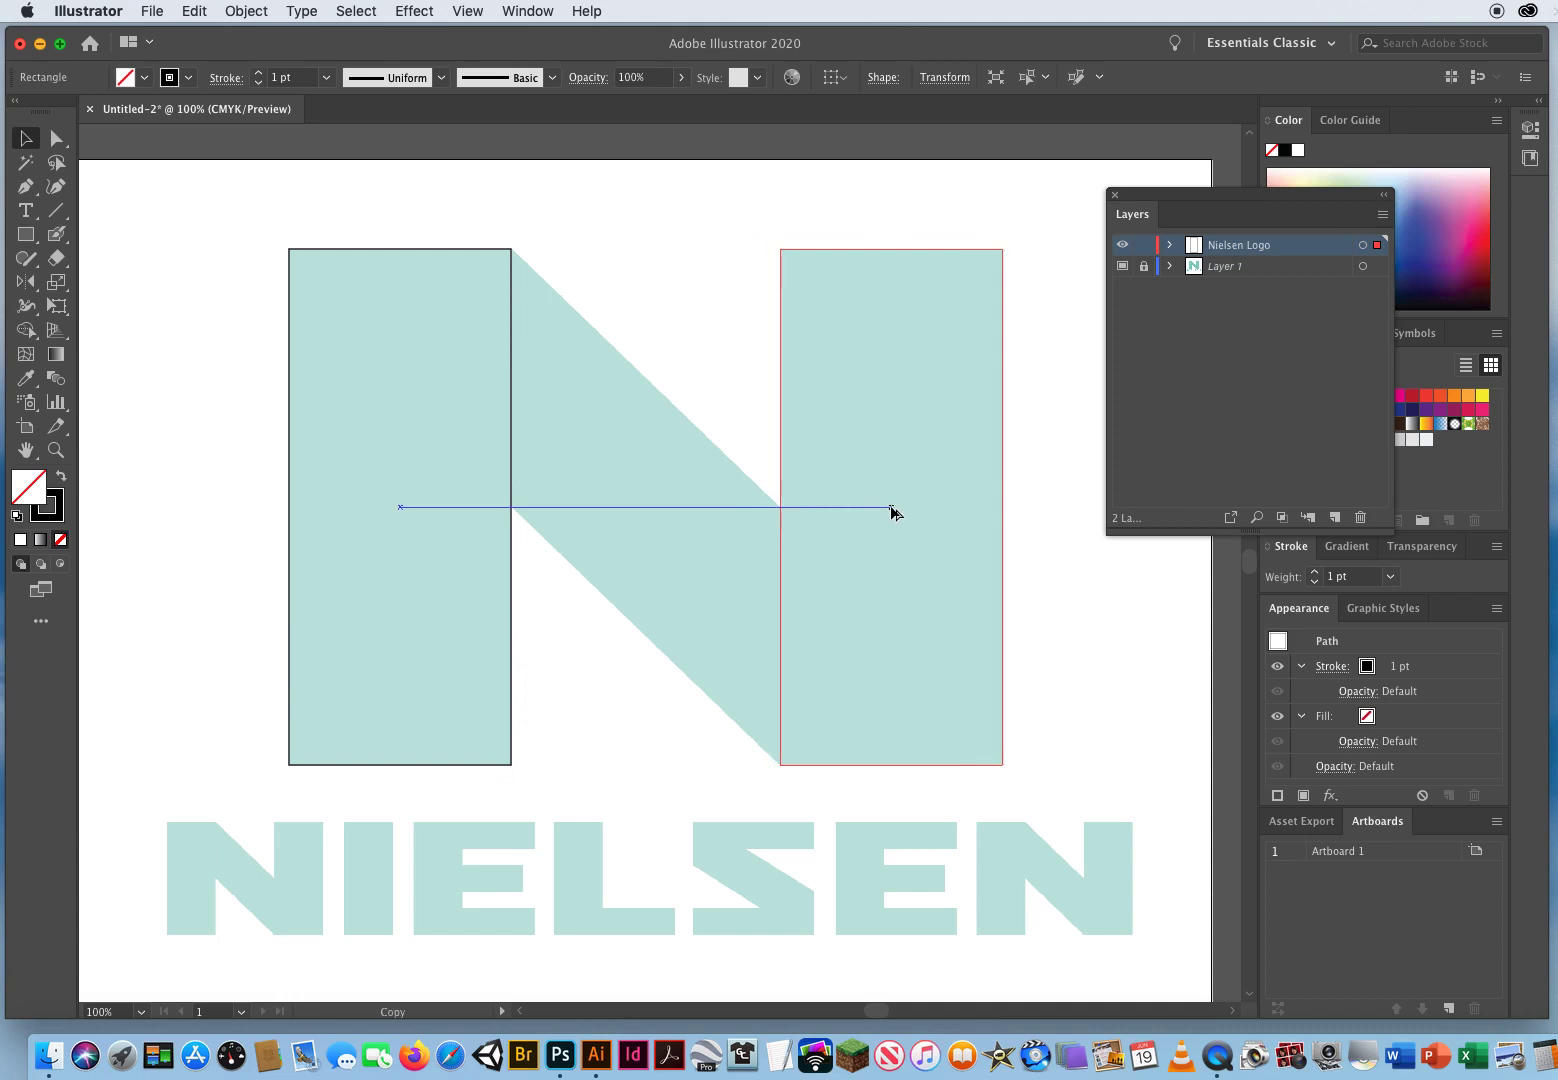
left_click_drag(893, 511, 890, 510)
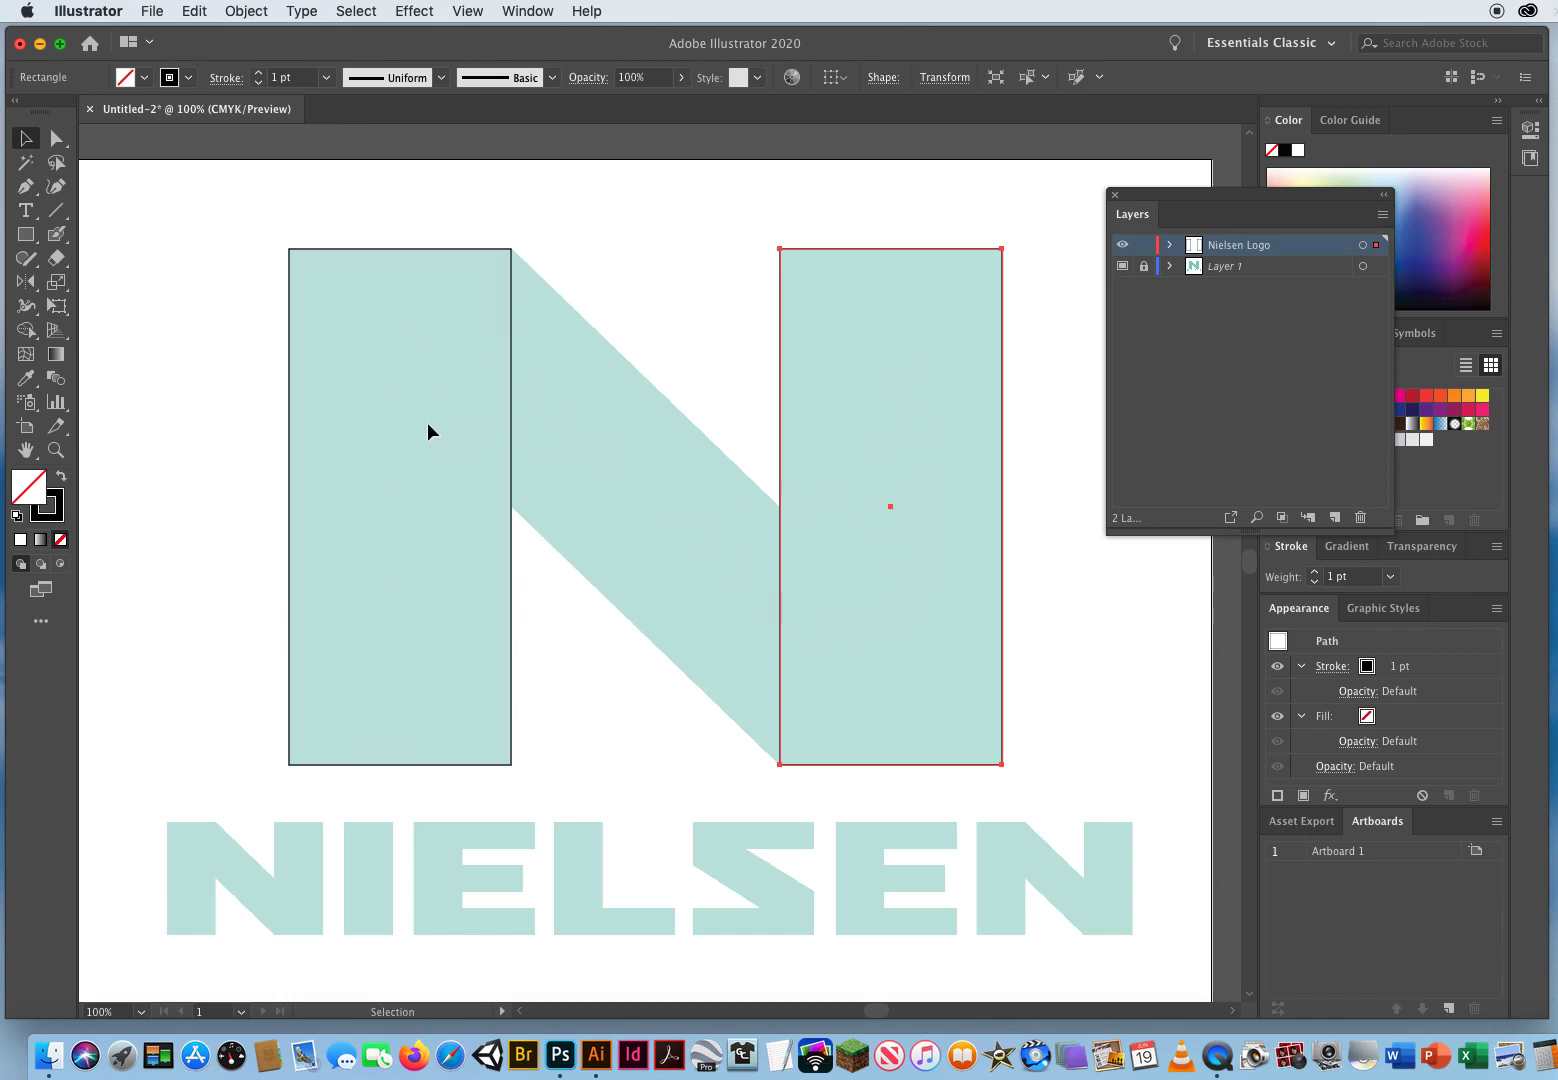
Step: Draw a closed four-sided shape with the Pen tool tracing the N's diagonal stroke between the two stems
left_click(26, 186)
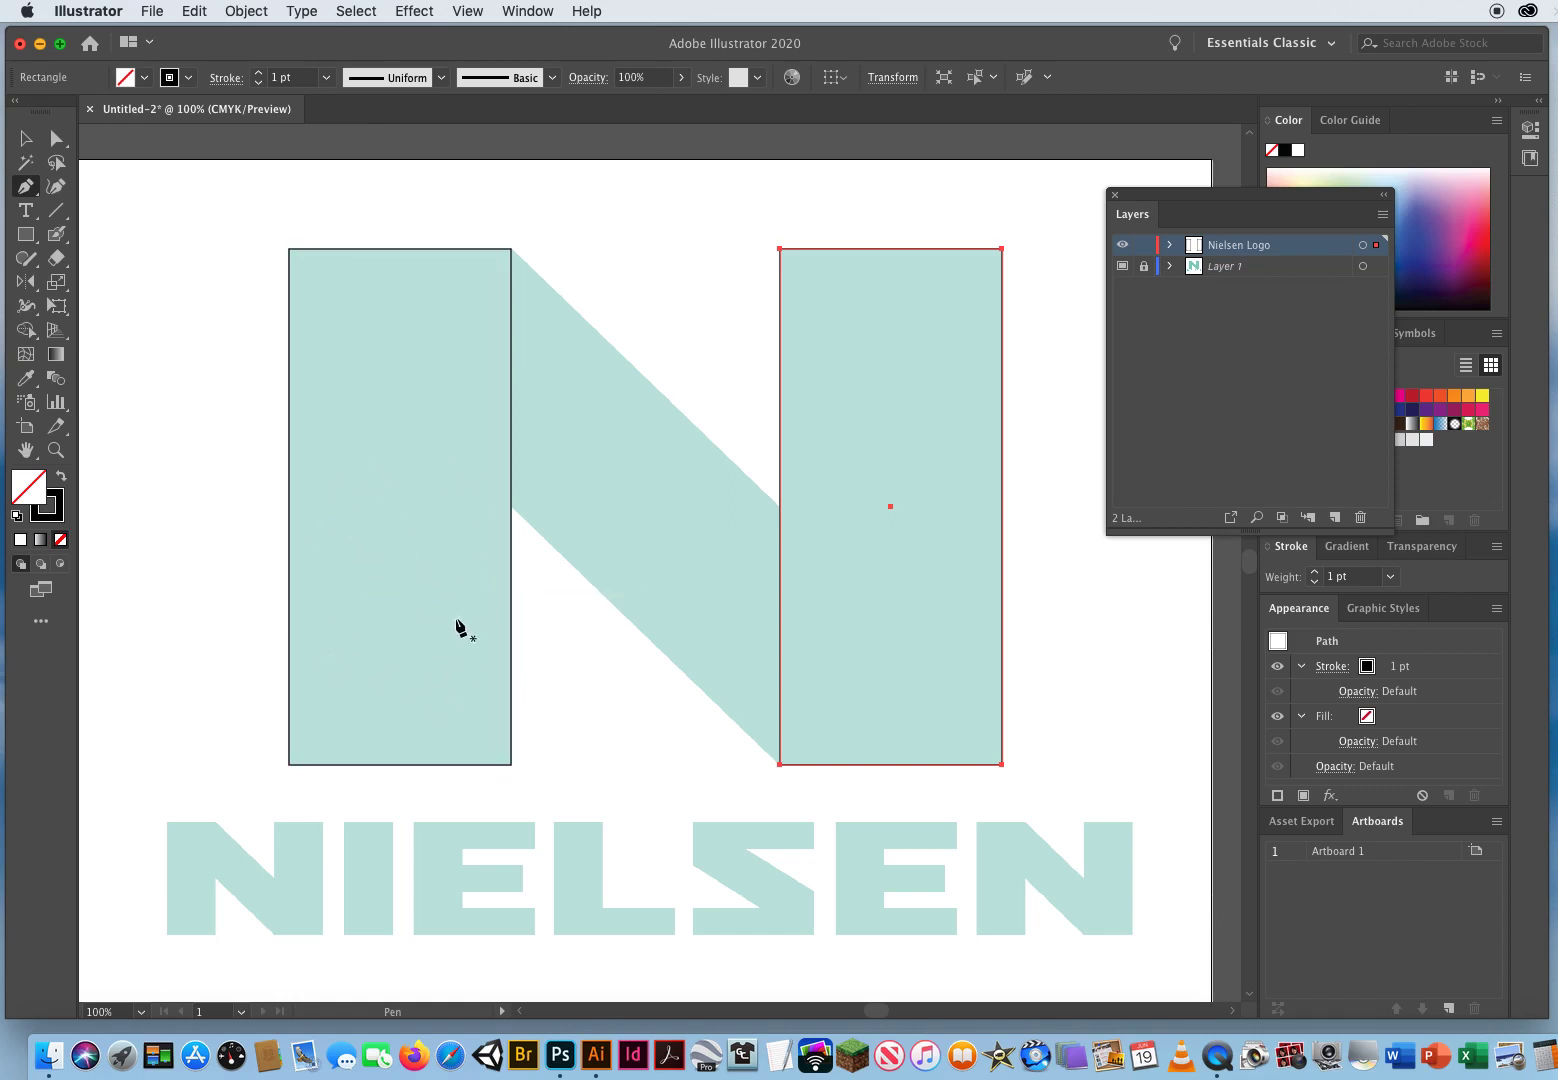
left_click(336, 351)
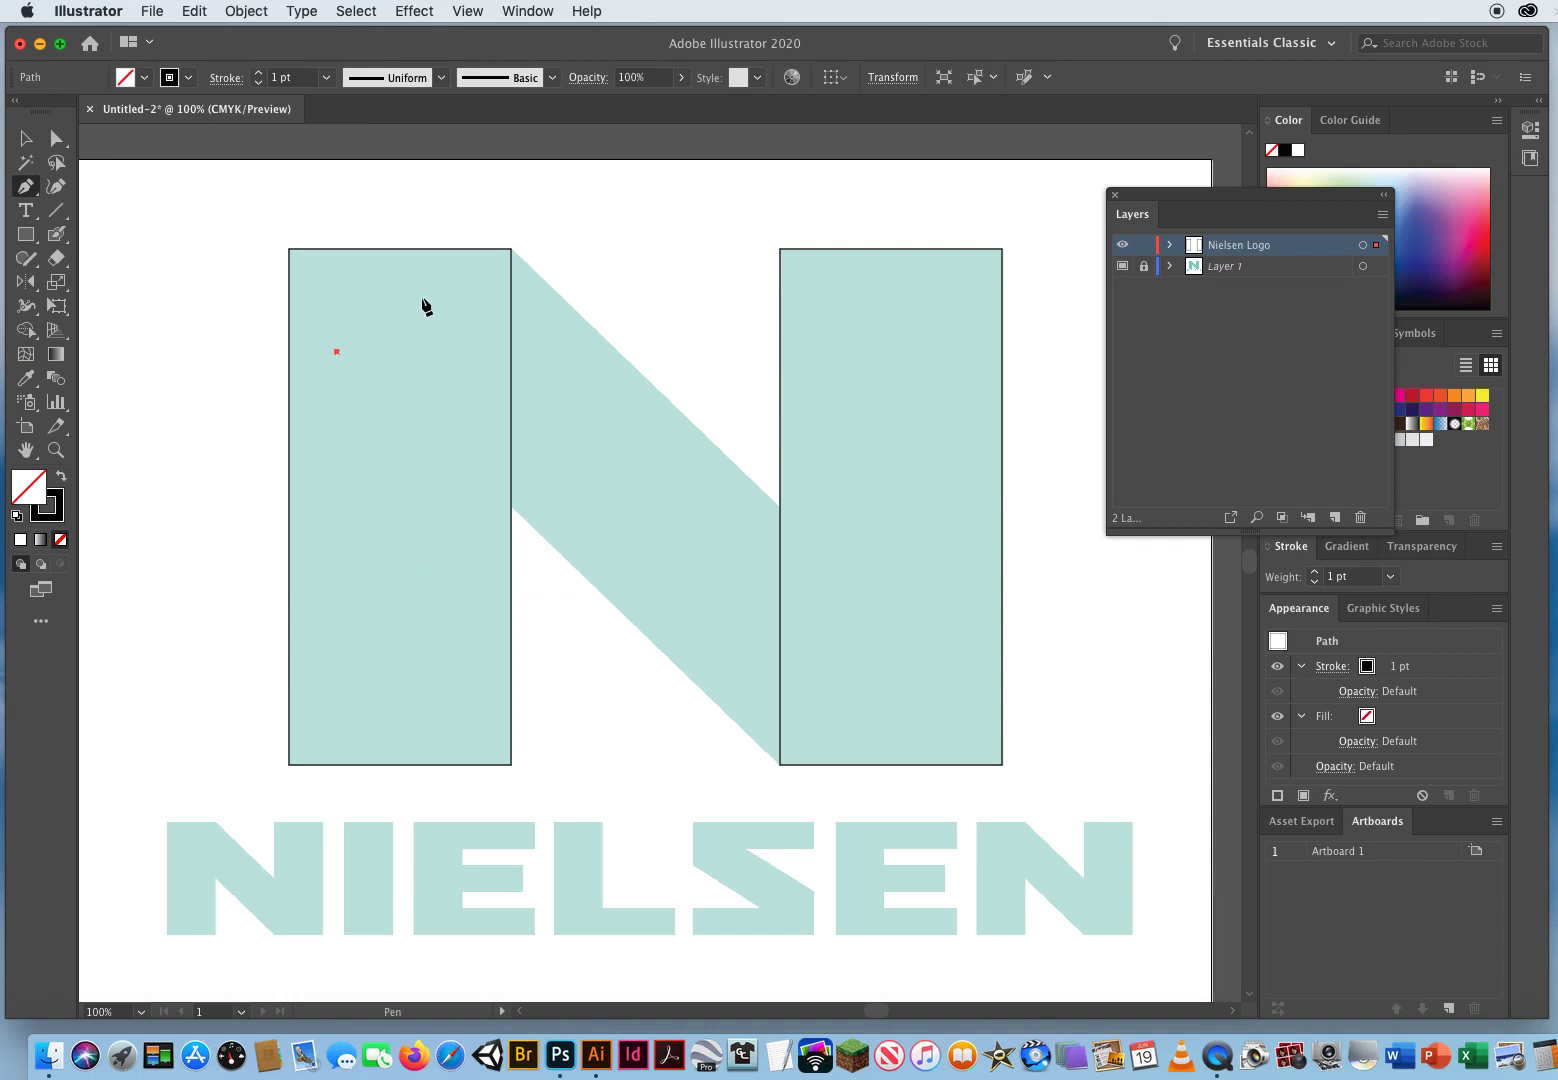
left_click(511, 249)
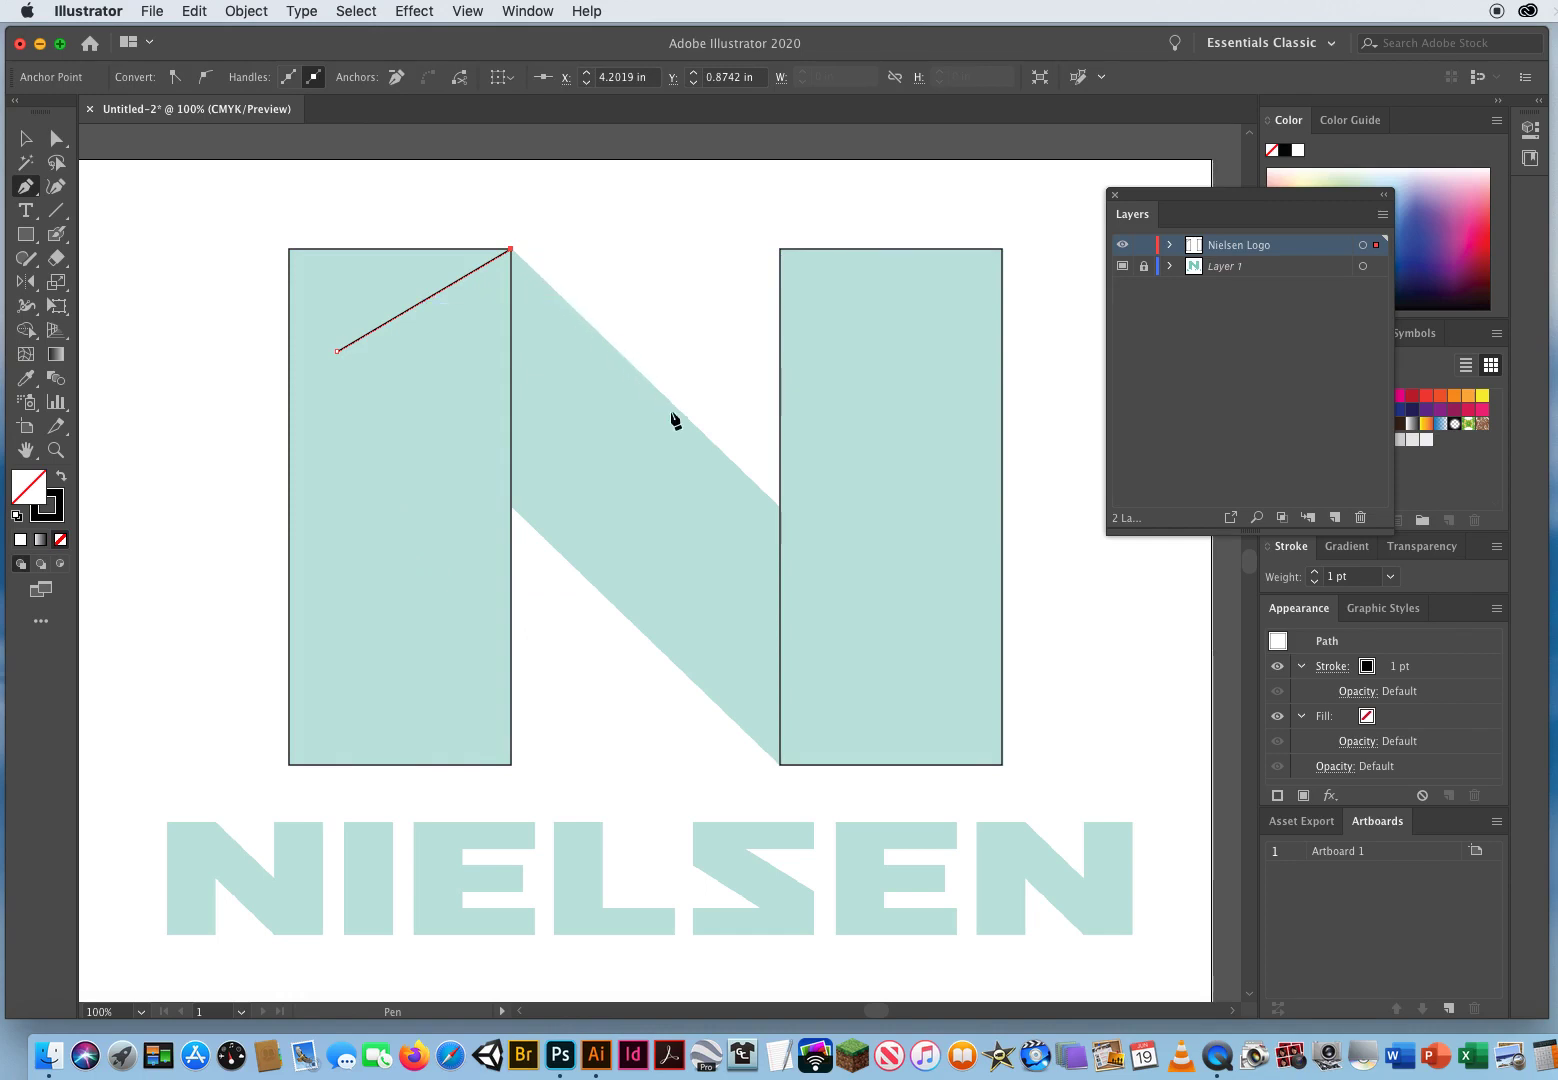
left_click(780, 507)
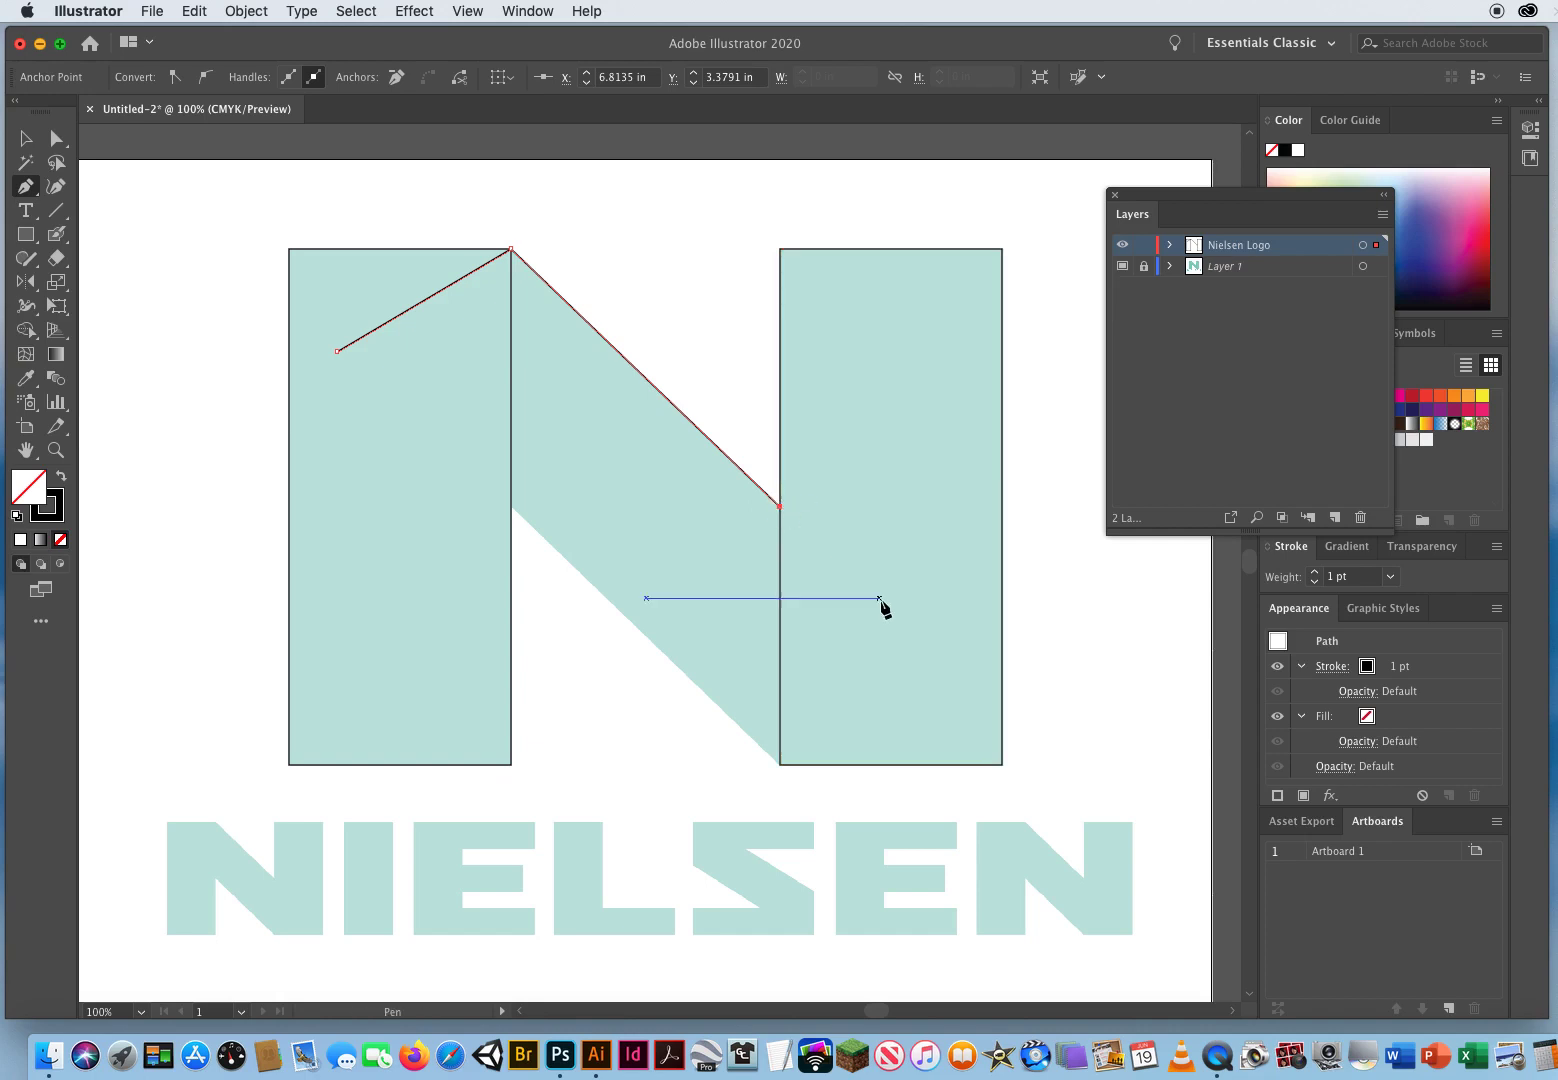
left_click(934, 639)
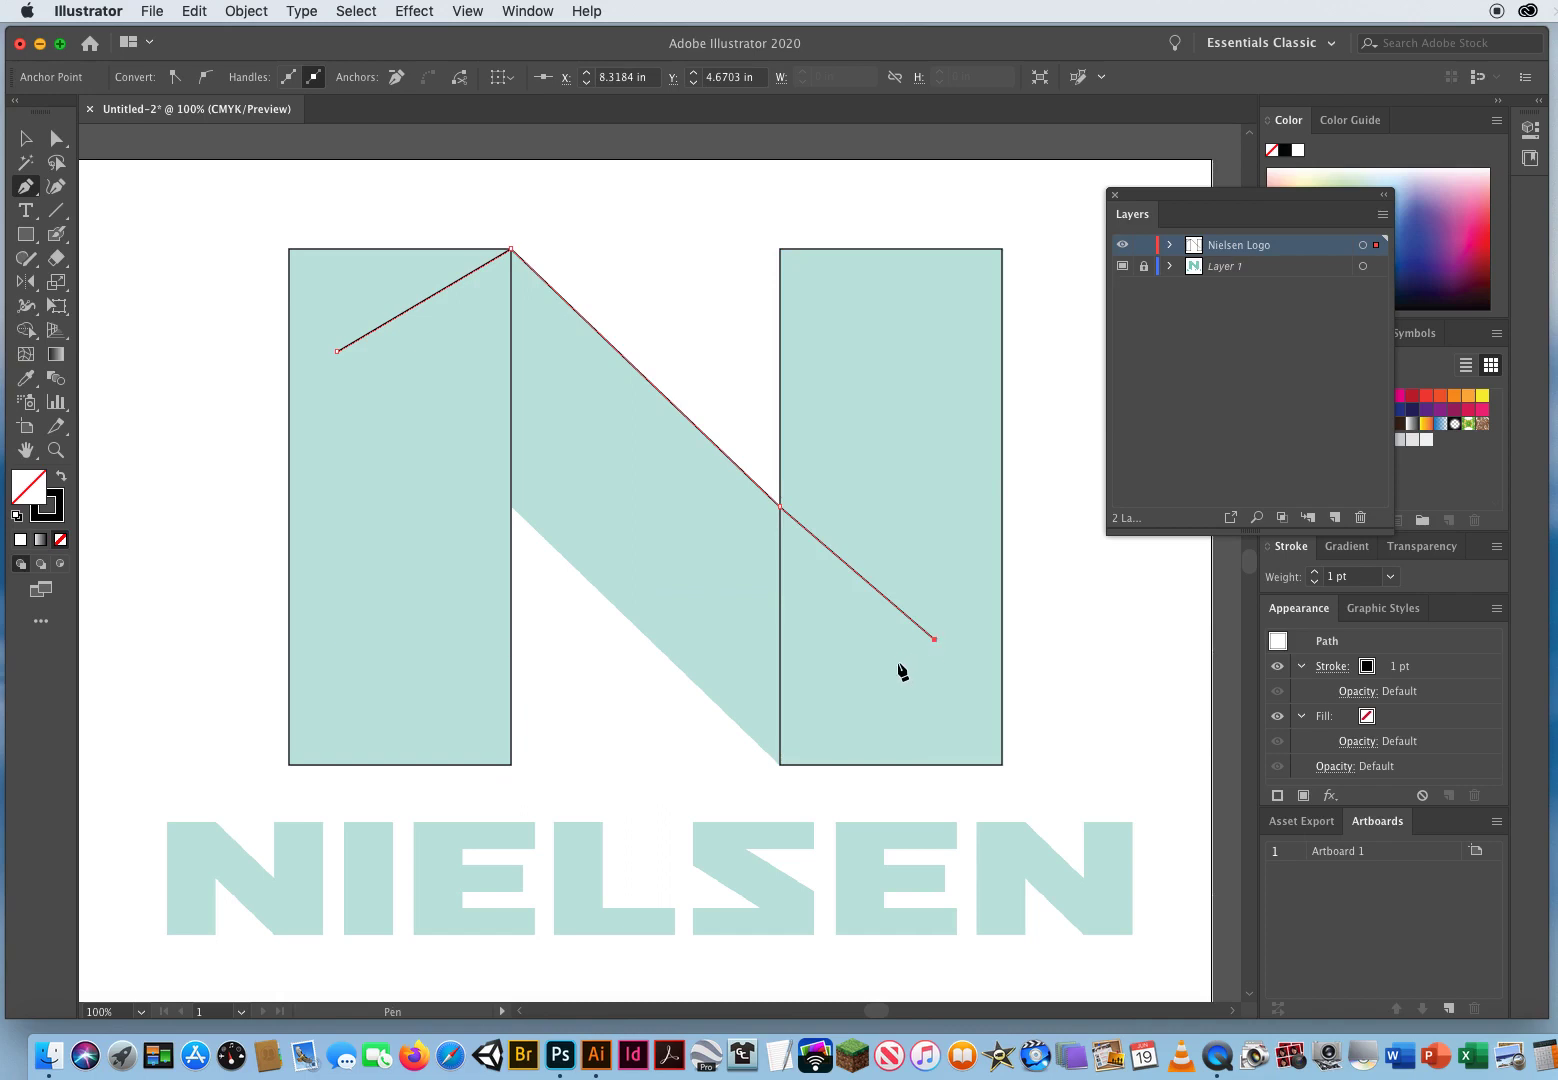
left_click(780, 765)
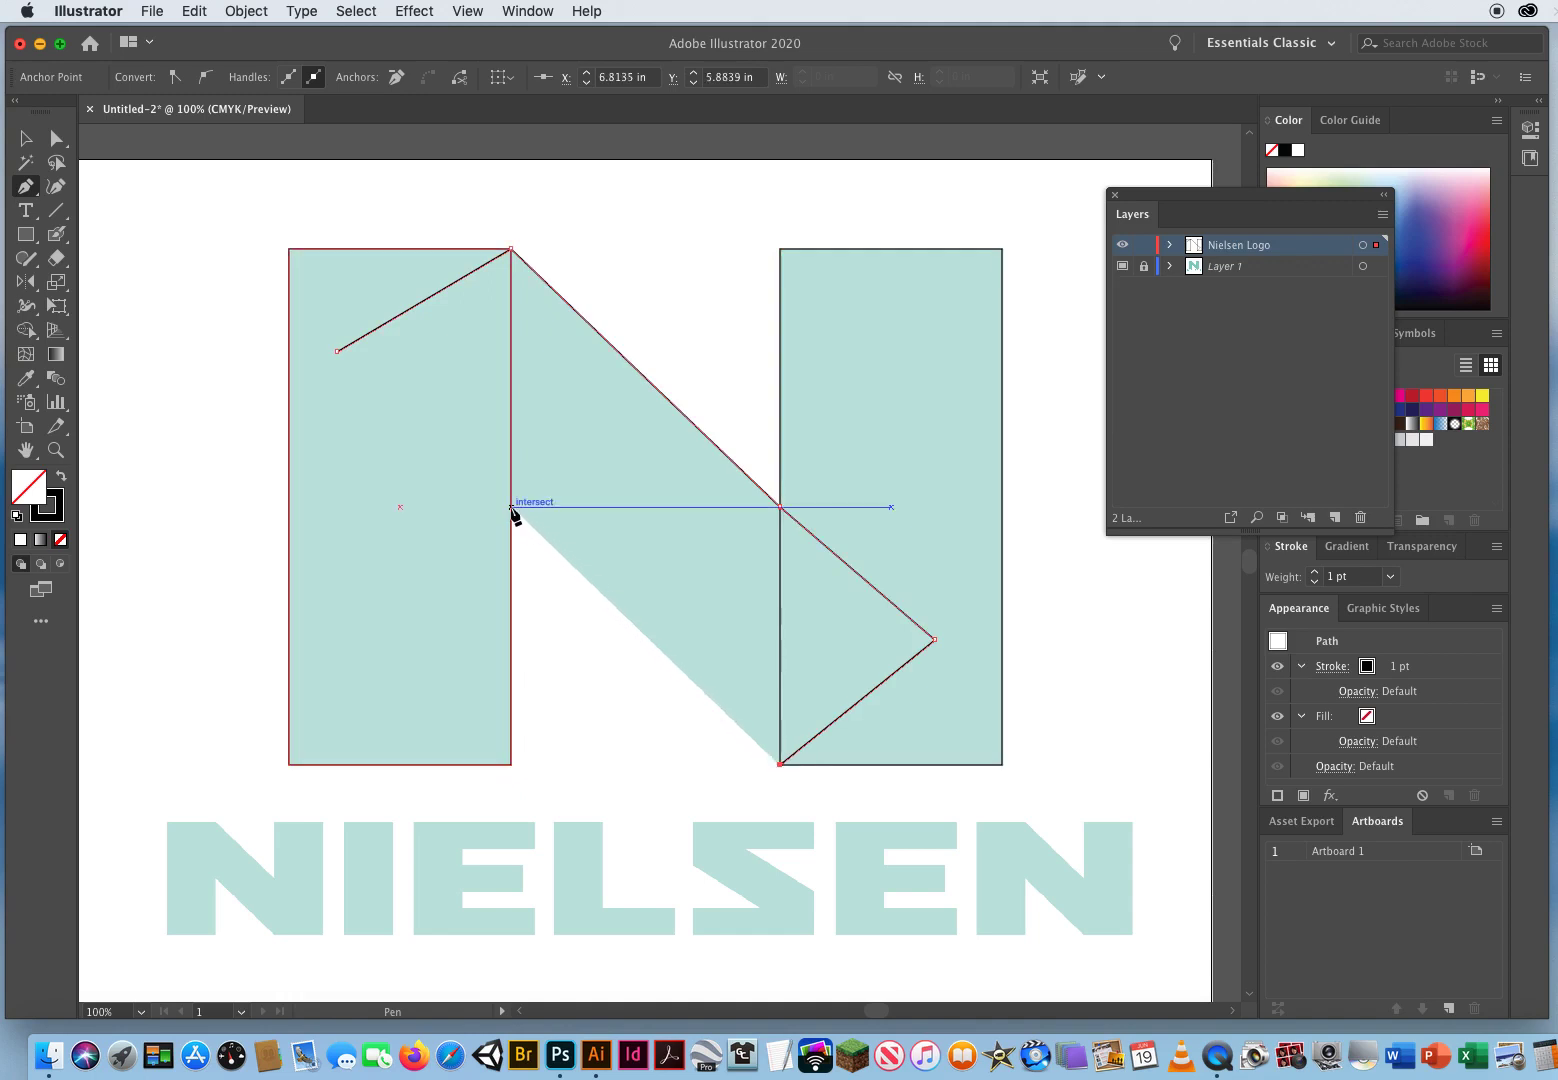
left_click(511, 507)
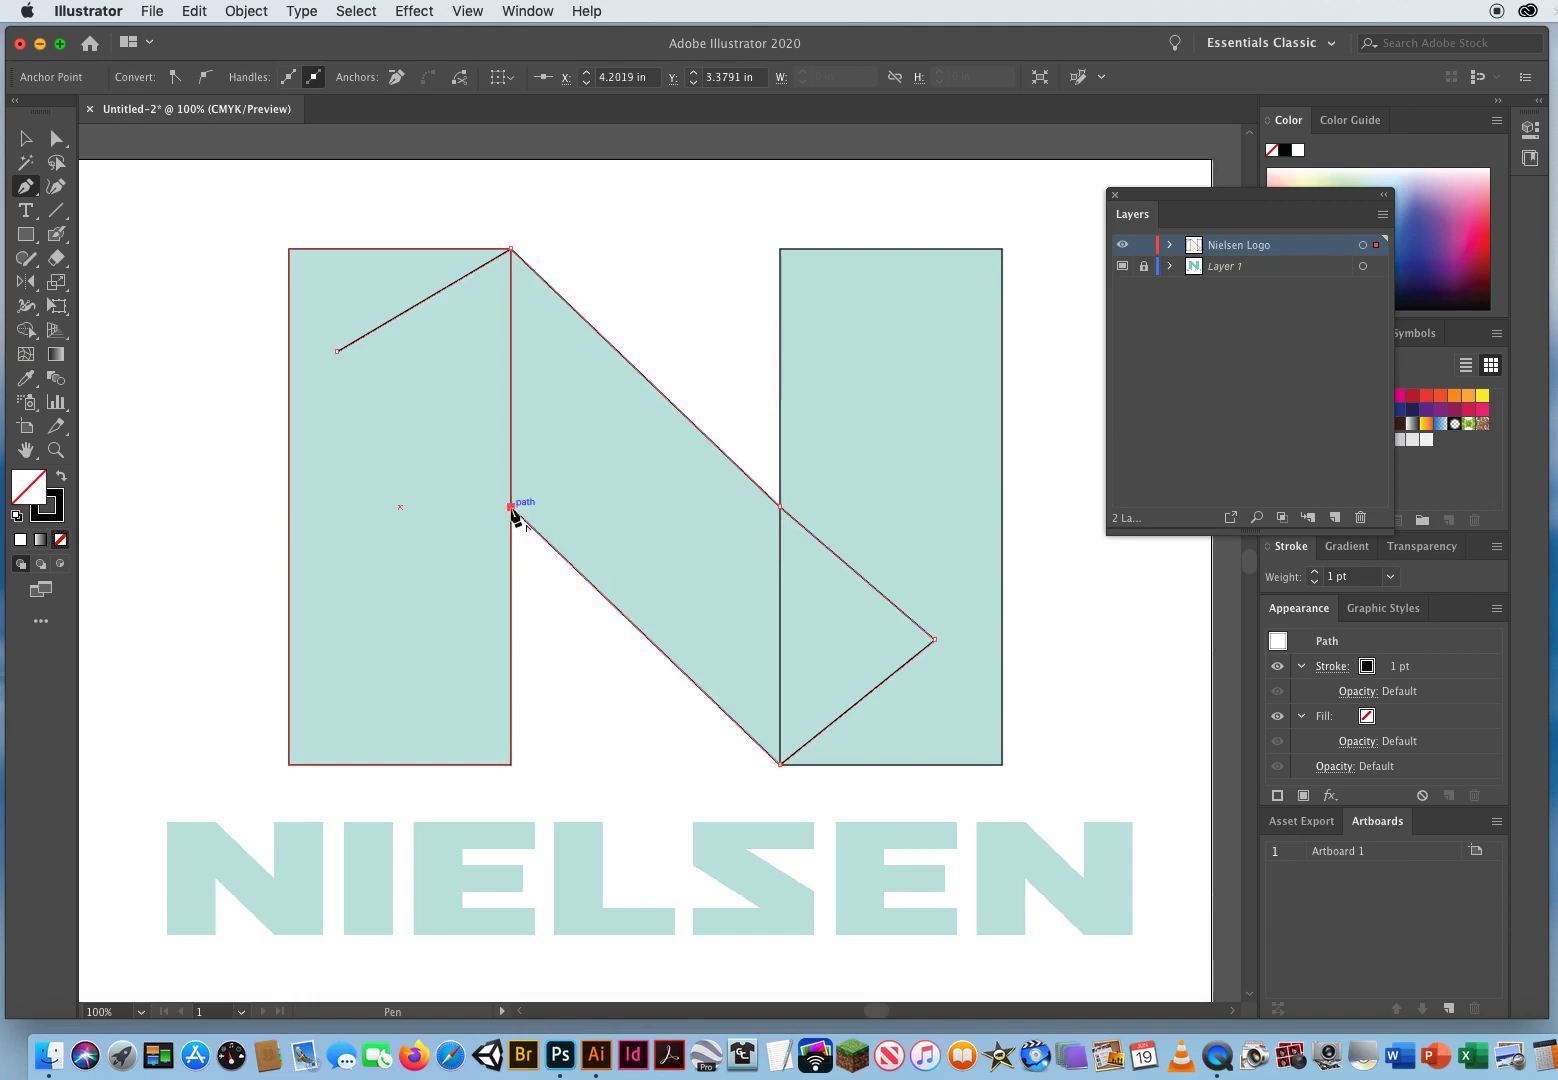
left_click(337, 352)
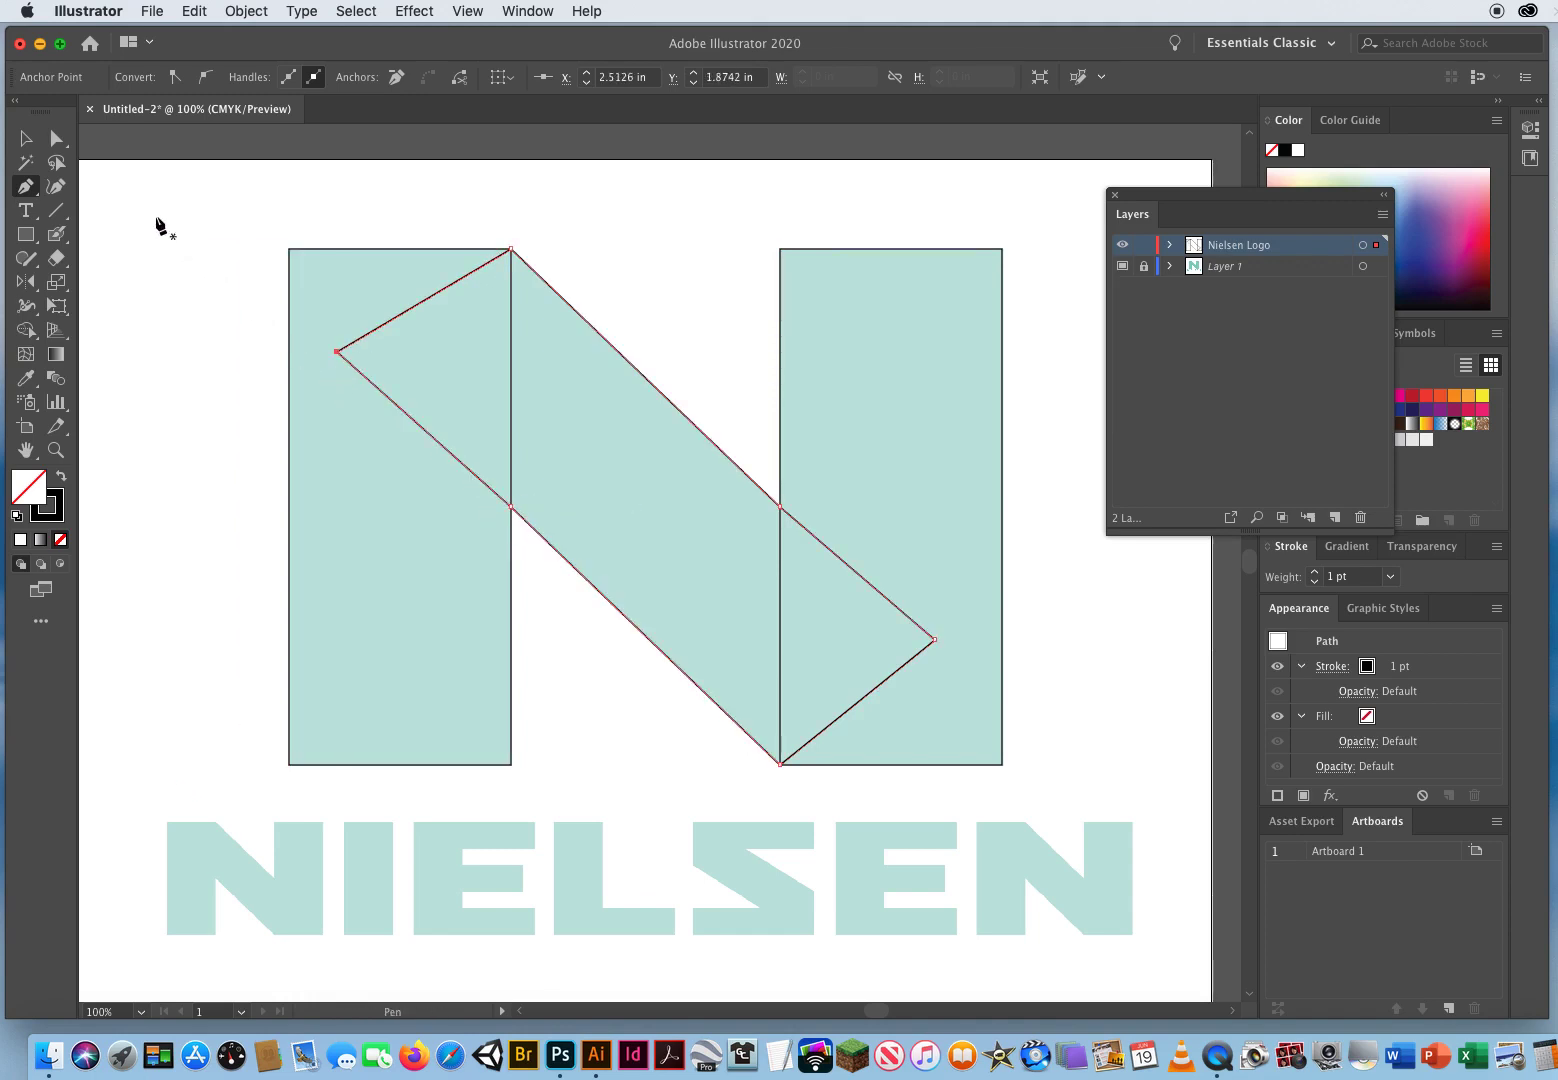
Step: Fill the left stem rectangle of the N with yellow
left_click(37, 145)
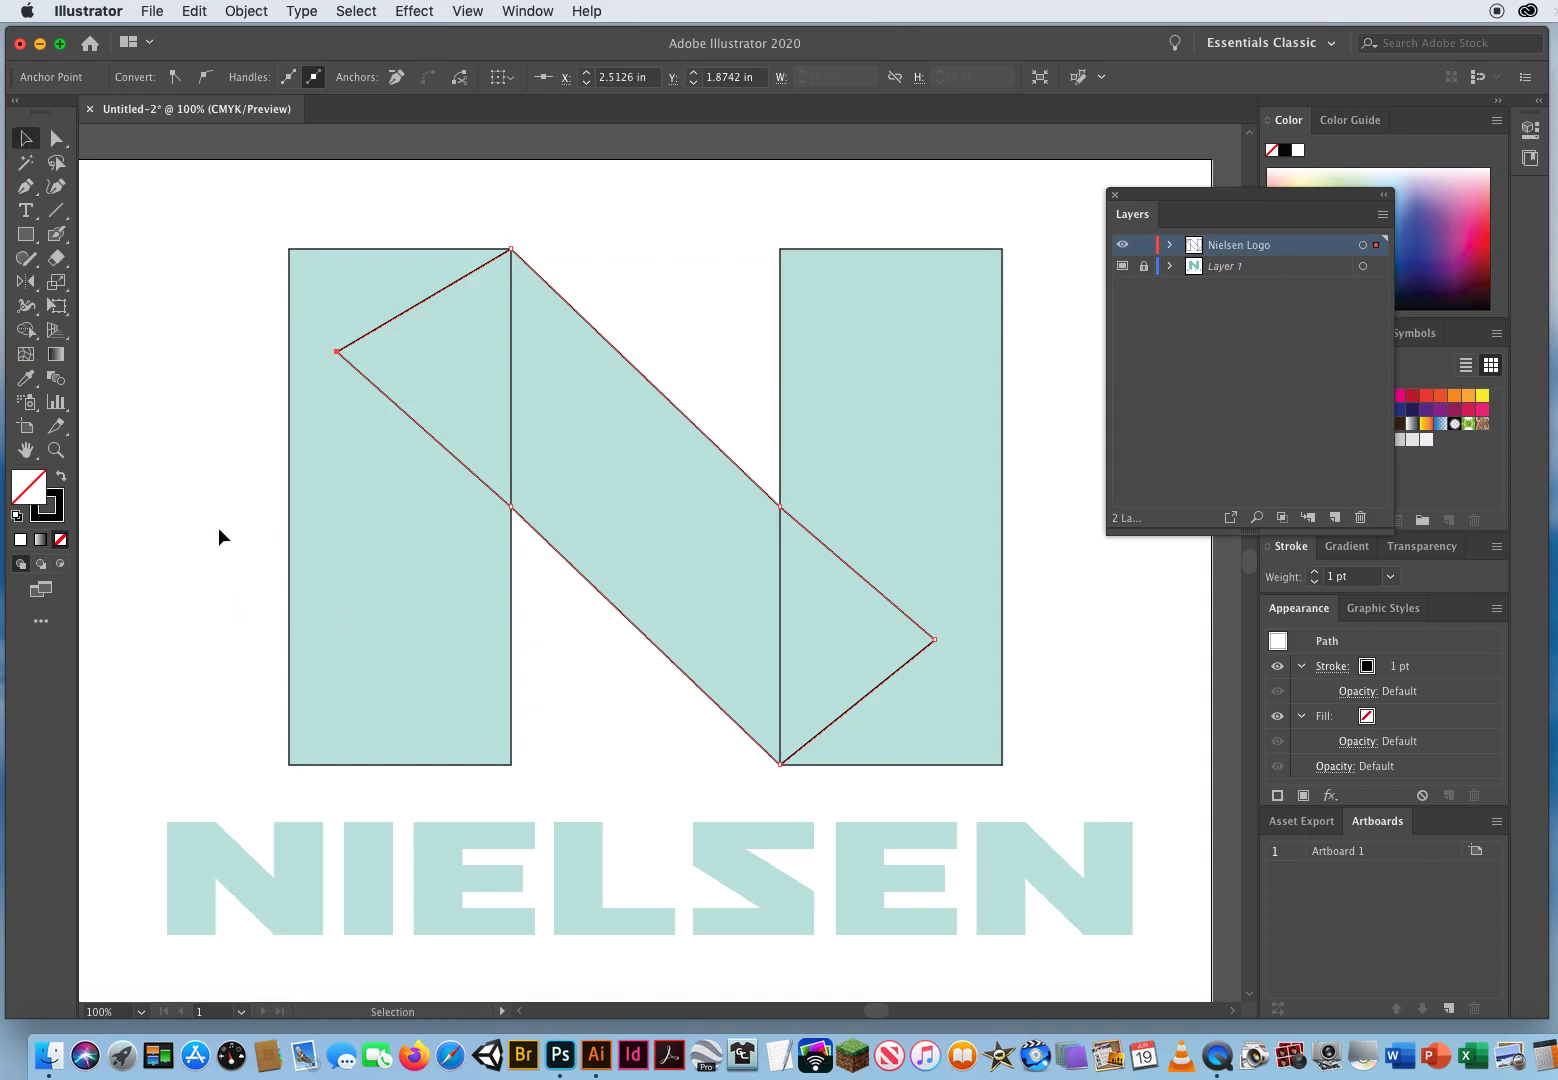
left_click_drag(1203, 198, 986, 432)
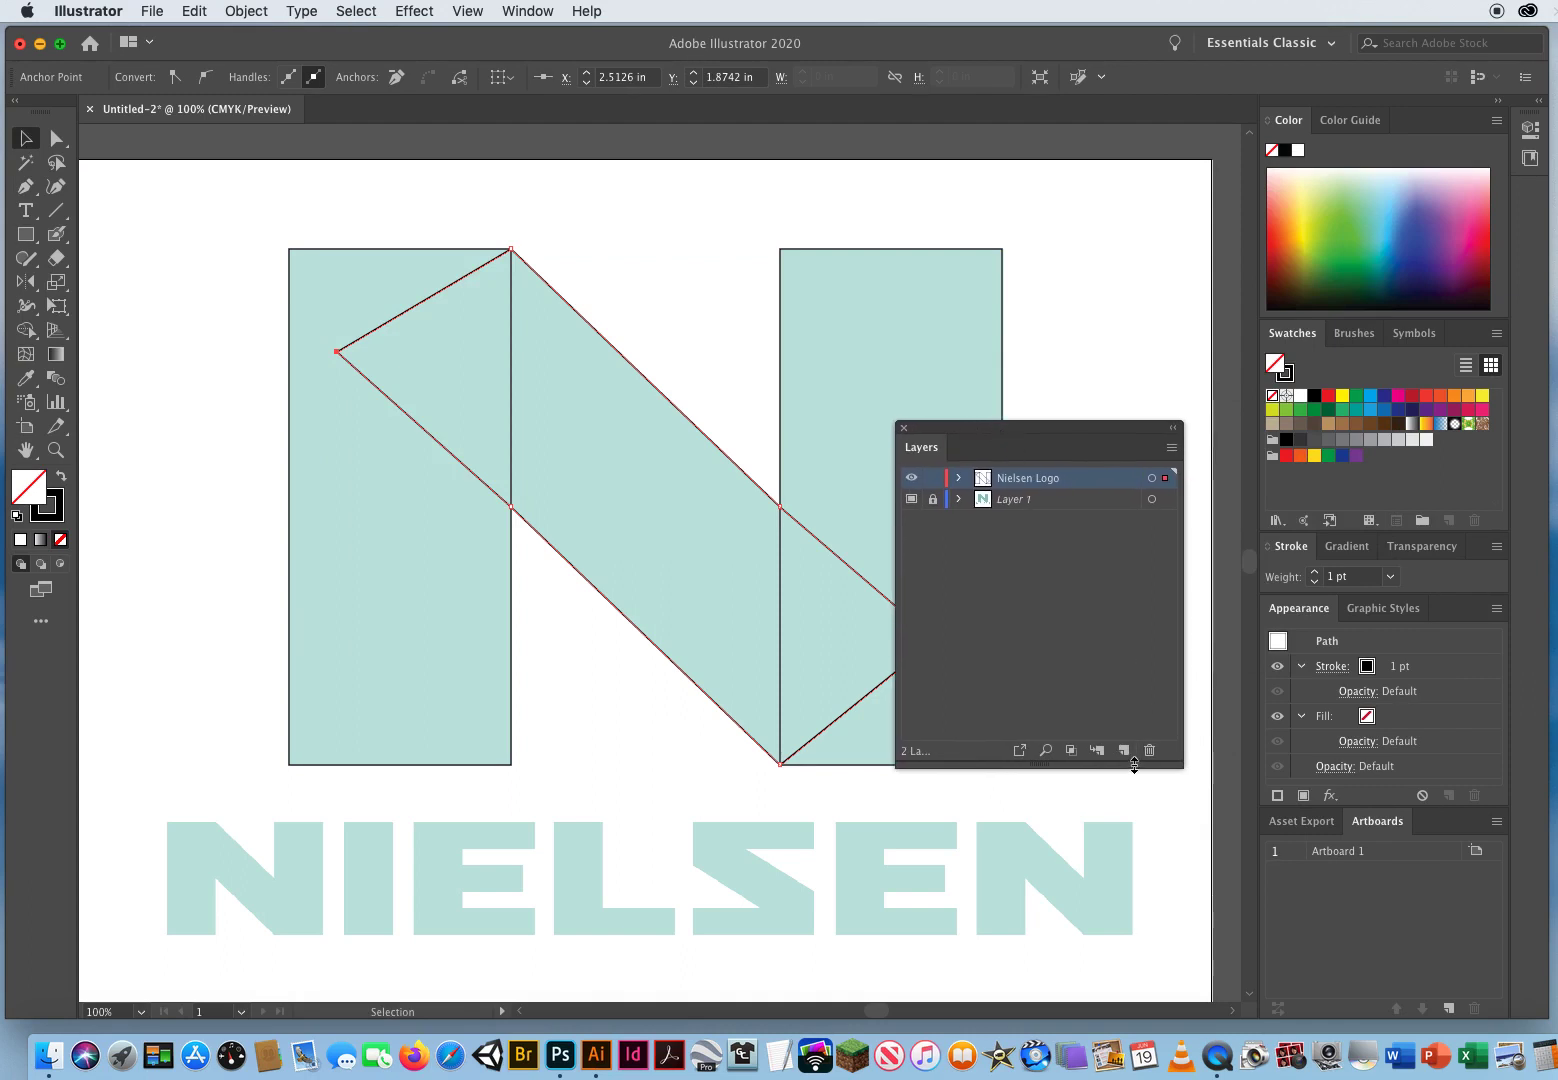
left_click_drag(1130, 766, 1121, 588)
left_click_drag(1045, 432, 1029, 139)
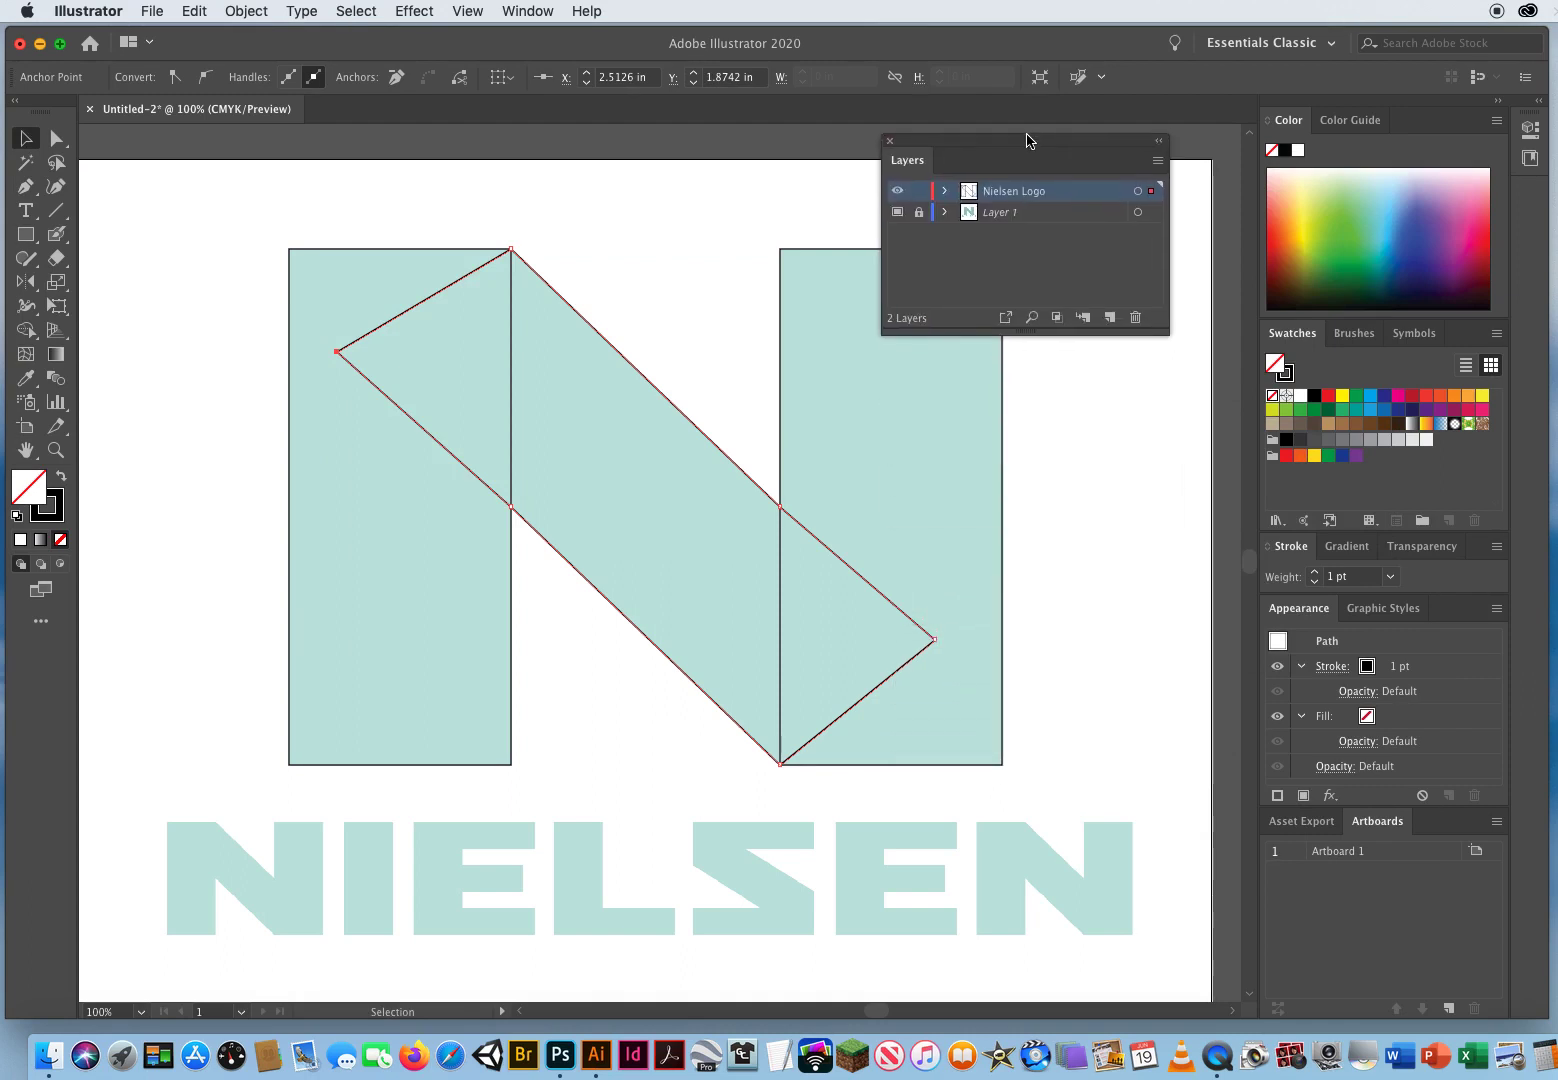
left_click_drag(213, 488, 372, 559)
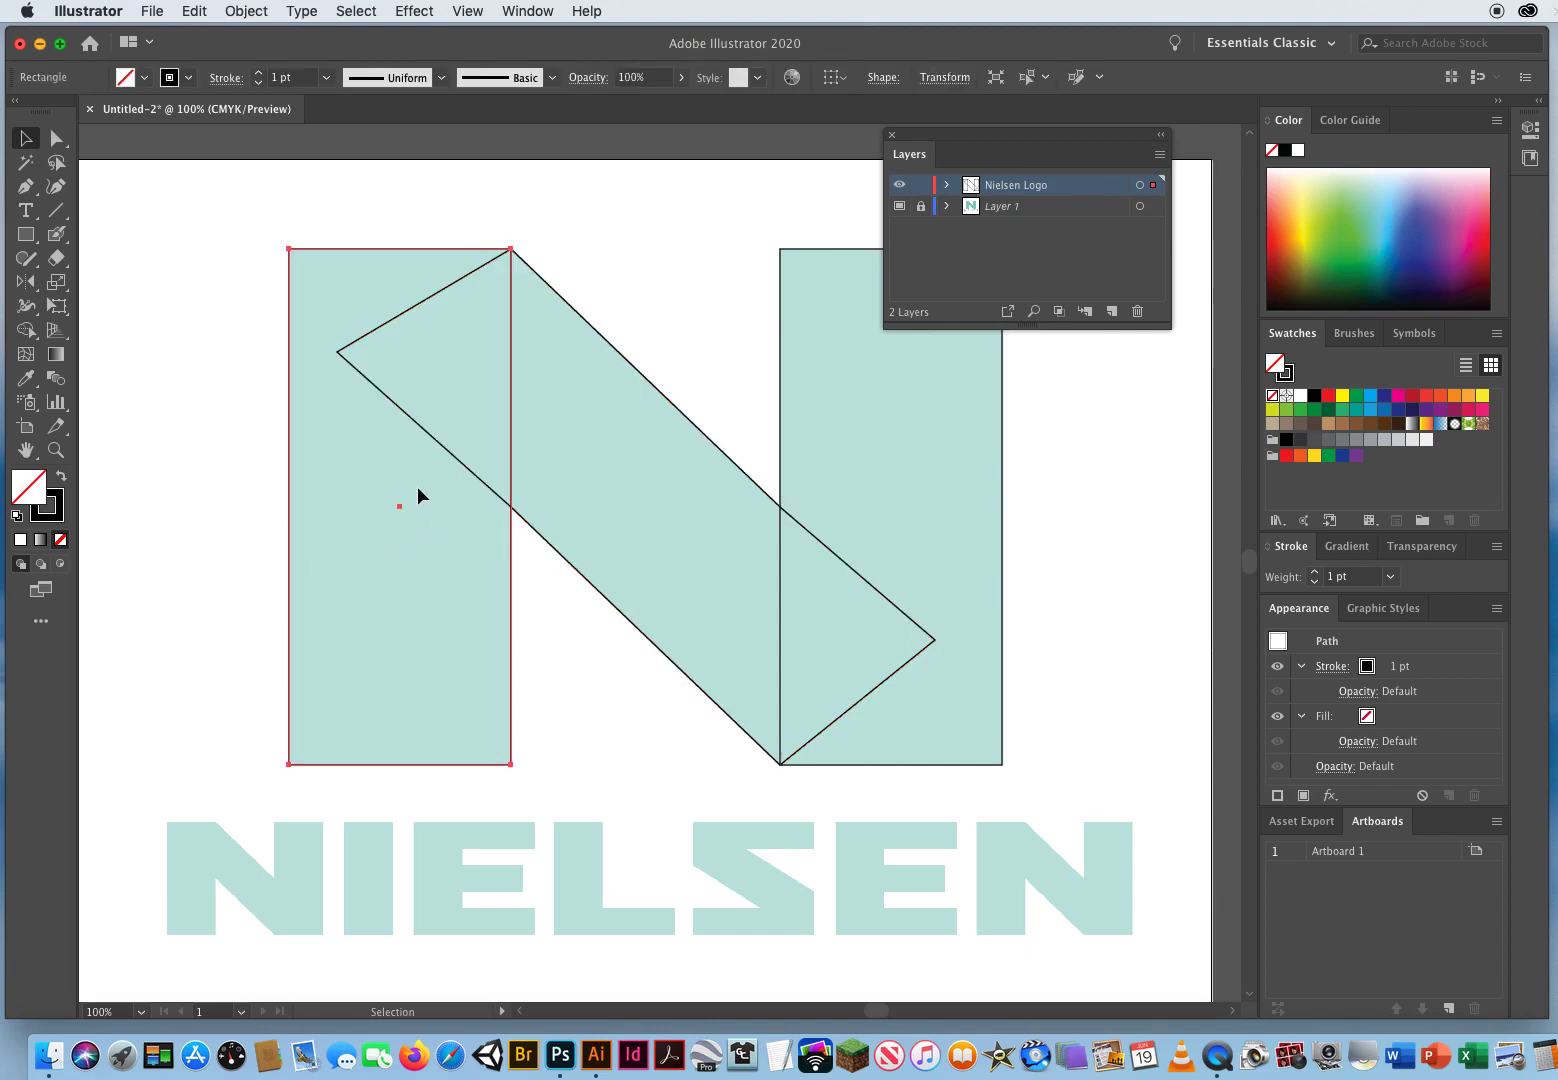
left_click(1342, 396)
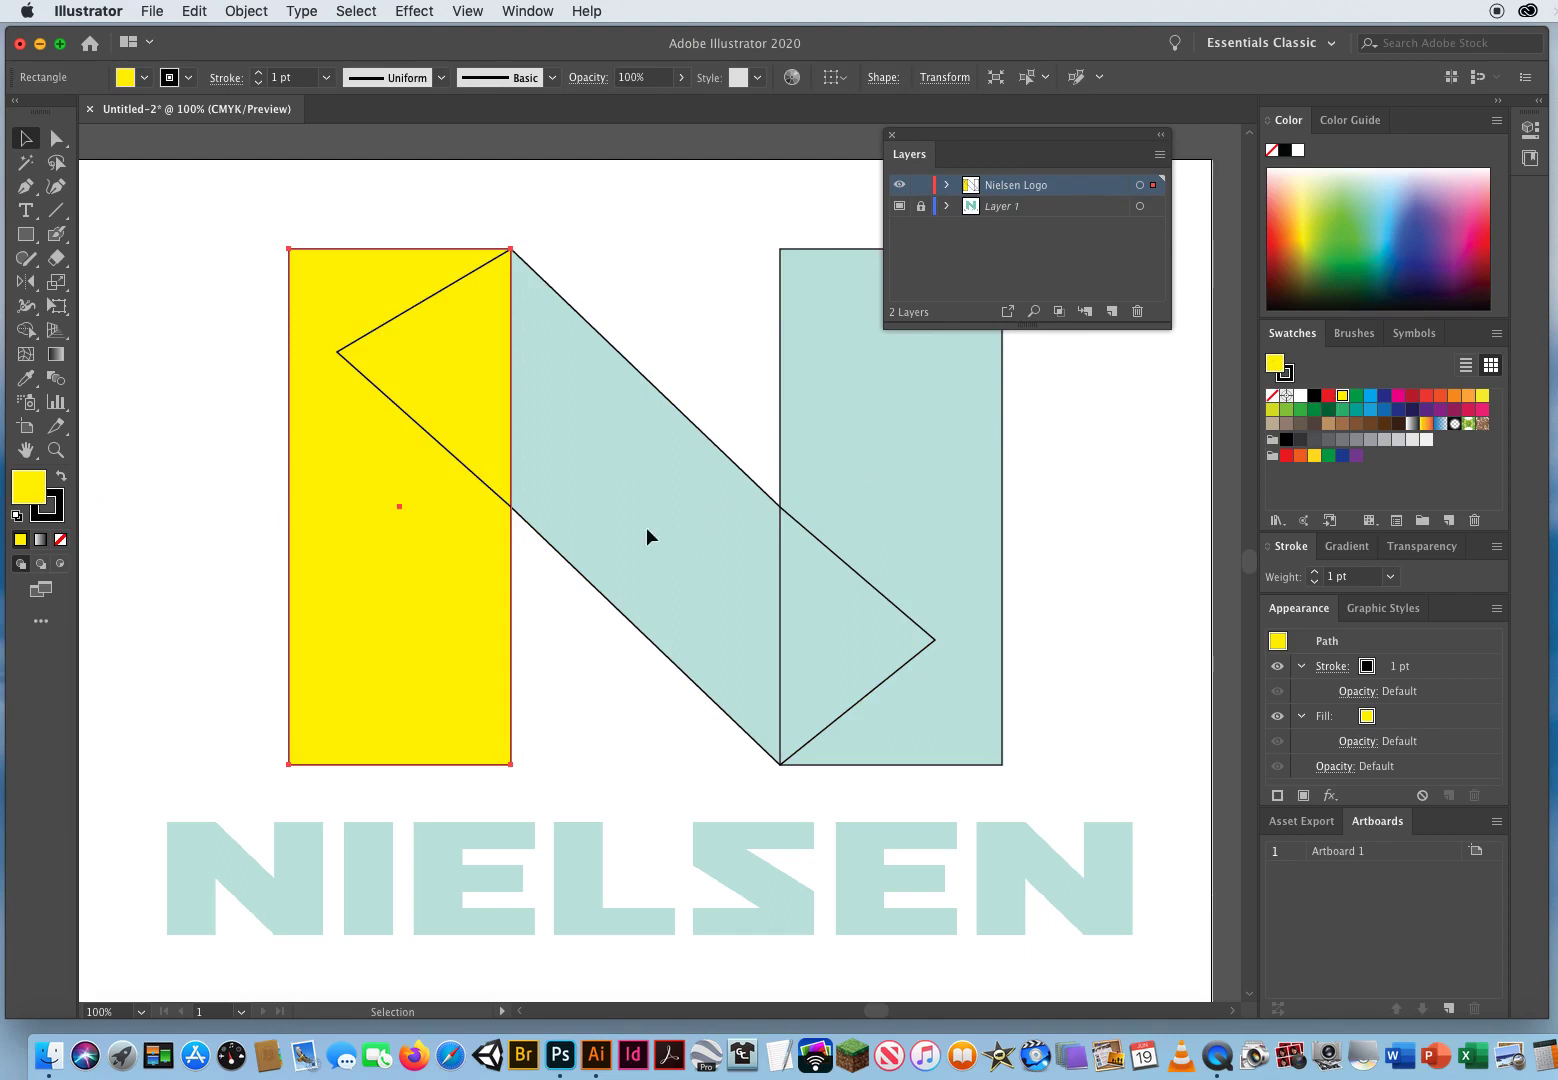
Step: Fill the diagonal shape of the N with red
left_click_drag(668, 309, 643, 362)
left_click_drag(587, 491, 588, 492)
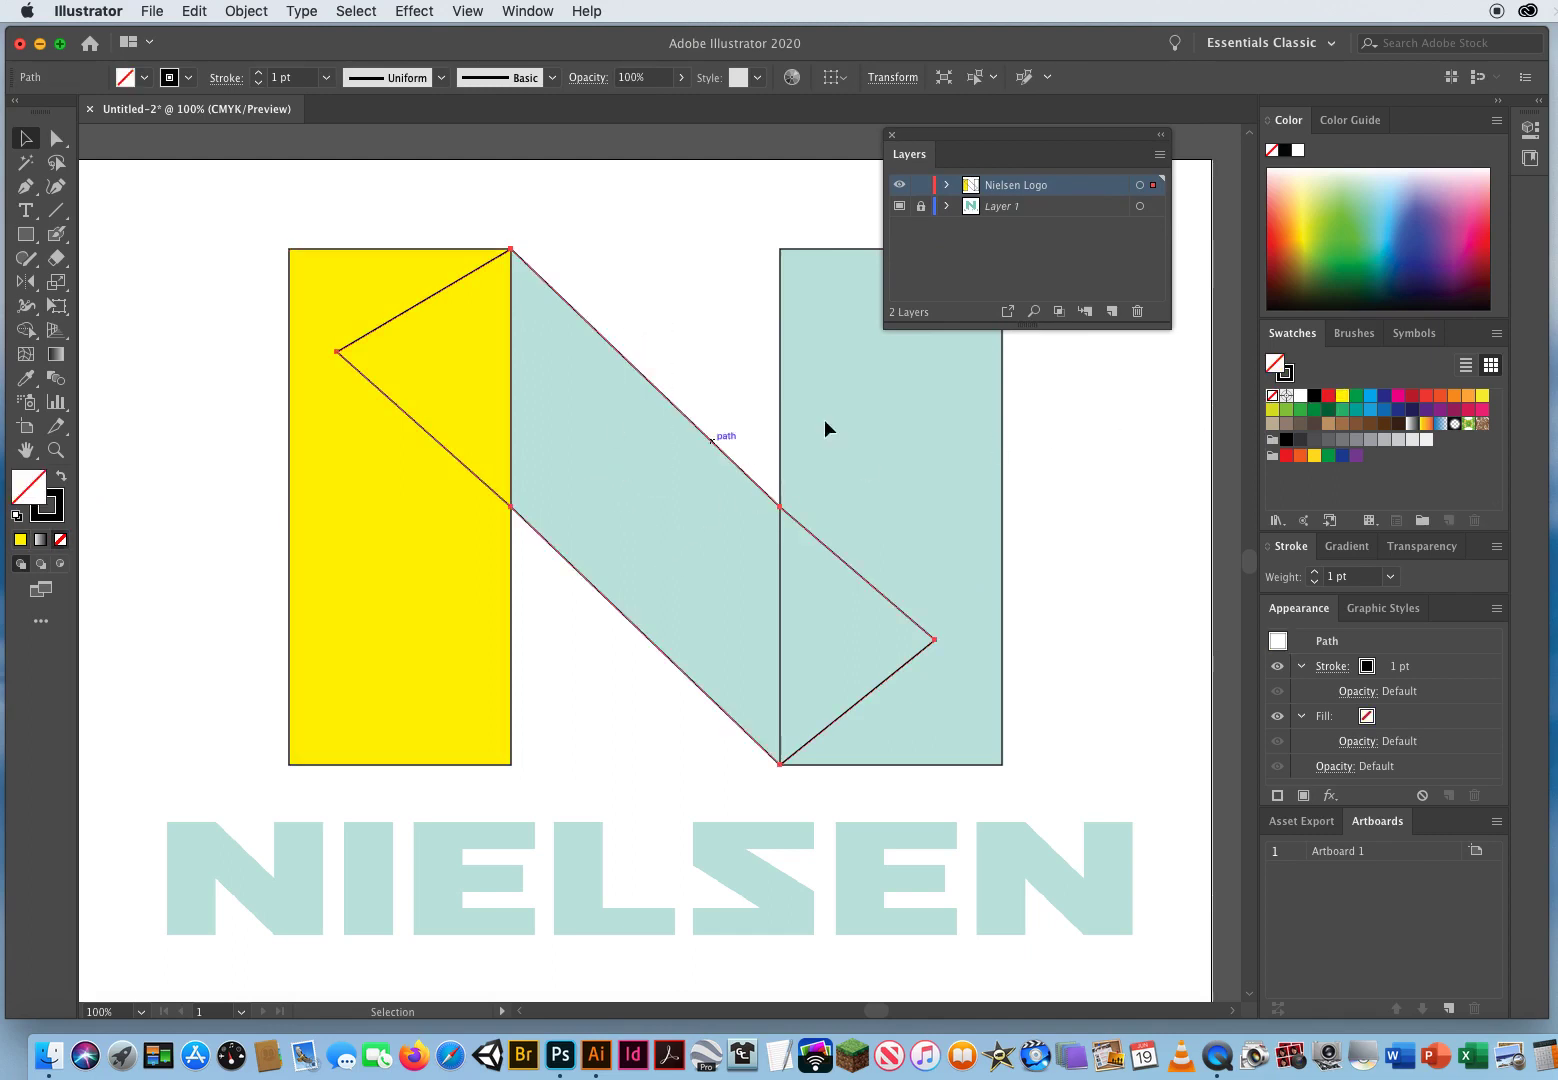
left_click(1329, 397)
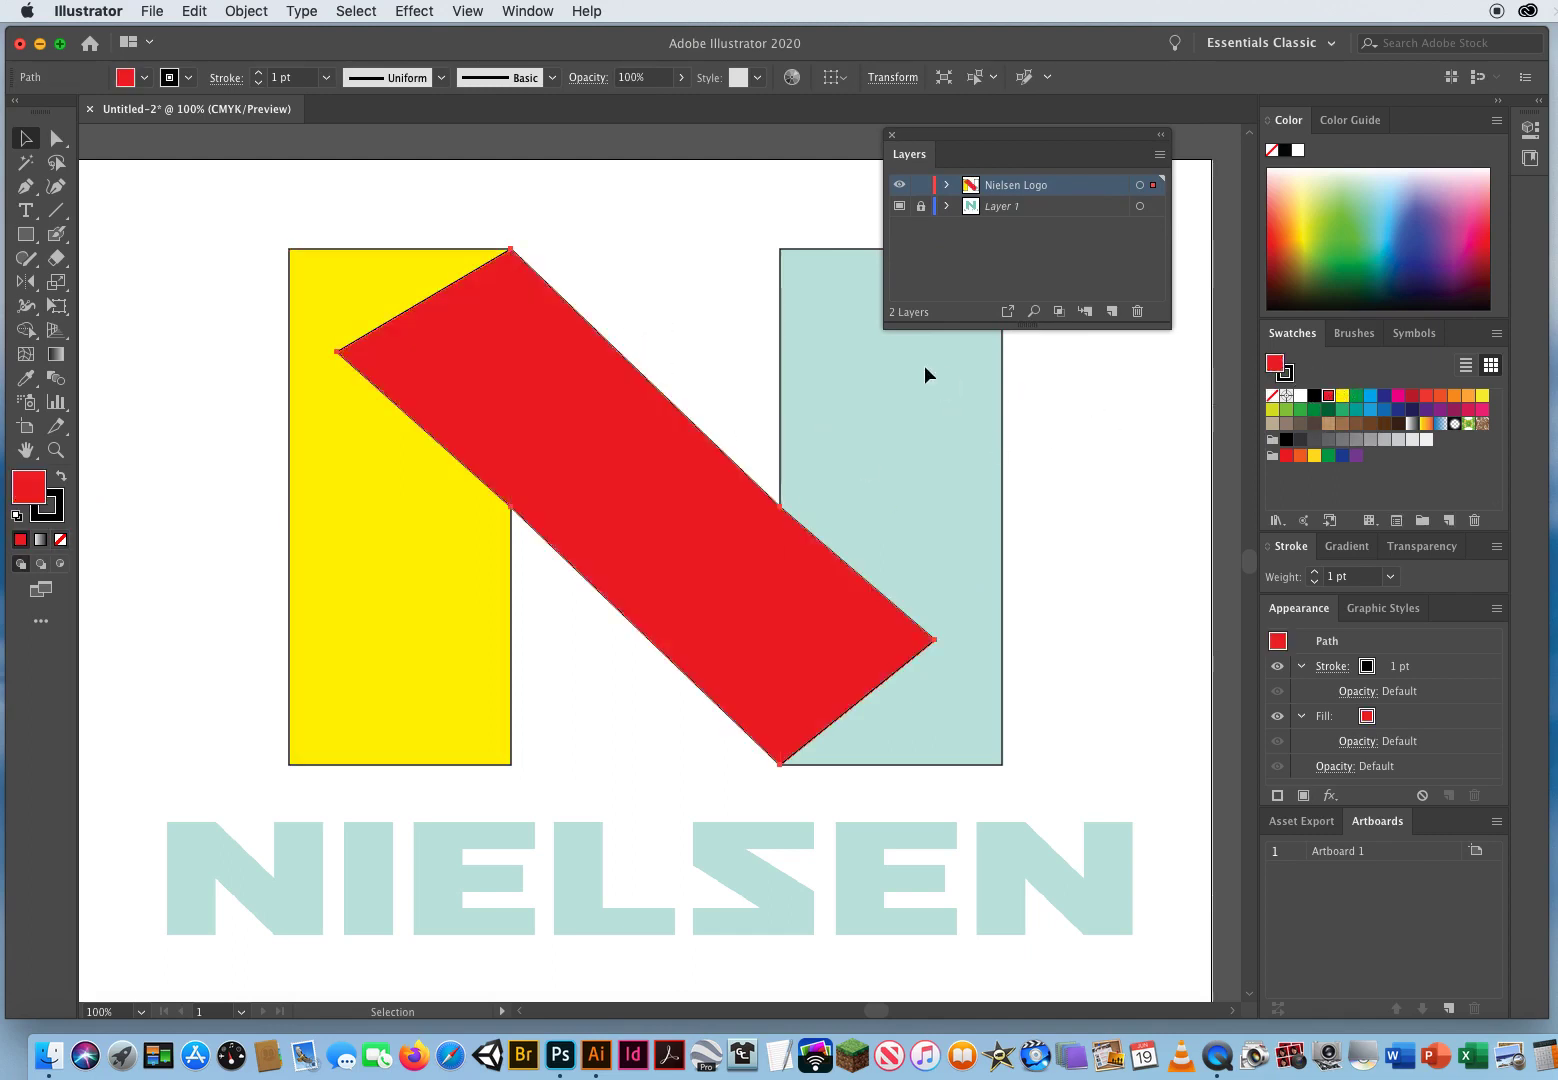
Step: Fill the right stem rectangle of the N with green
left_click(835, 327)
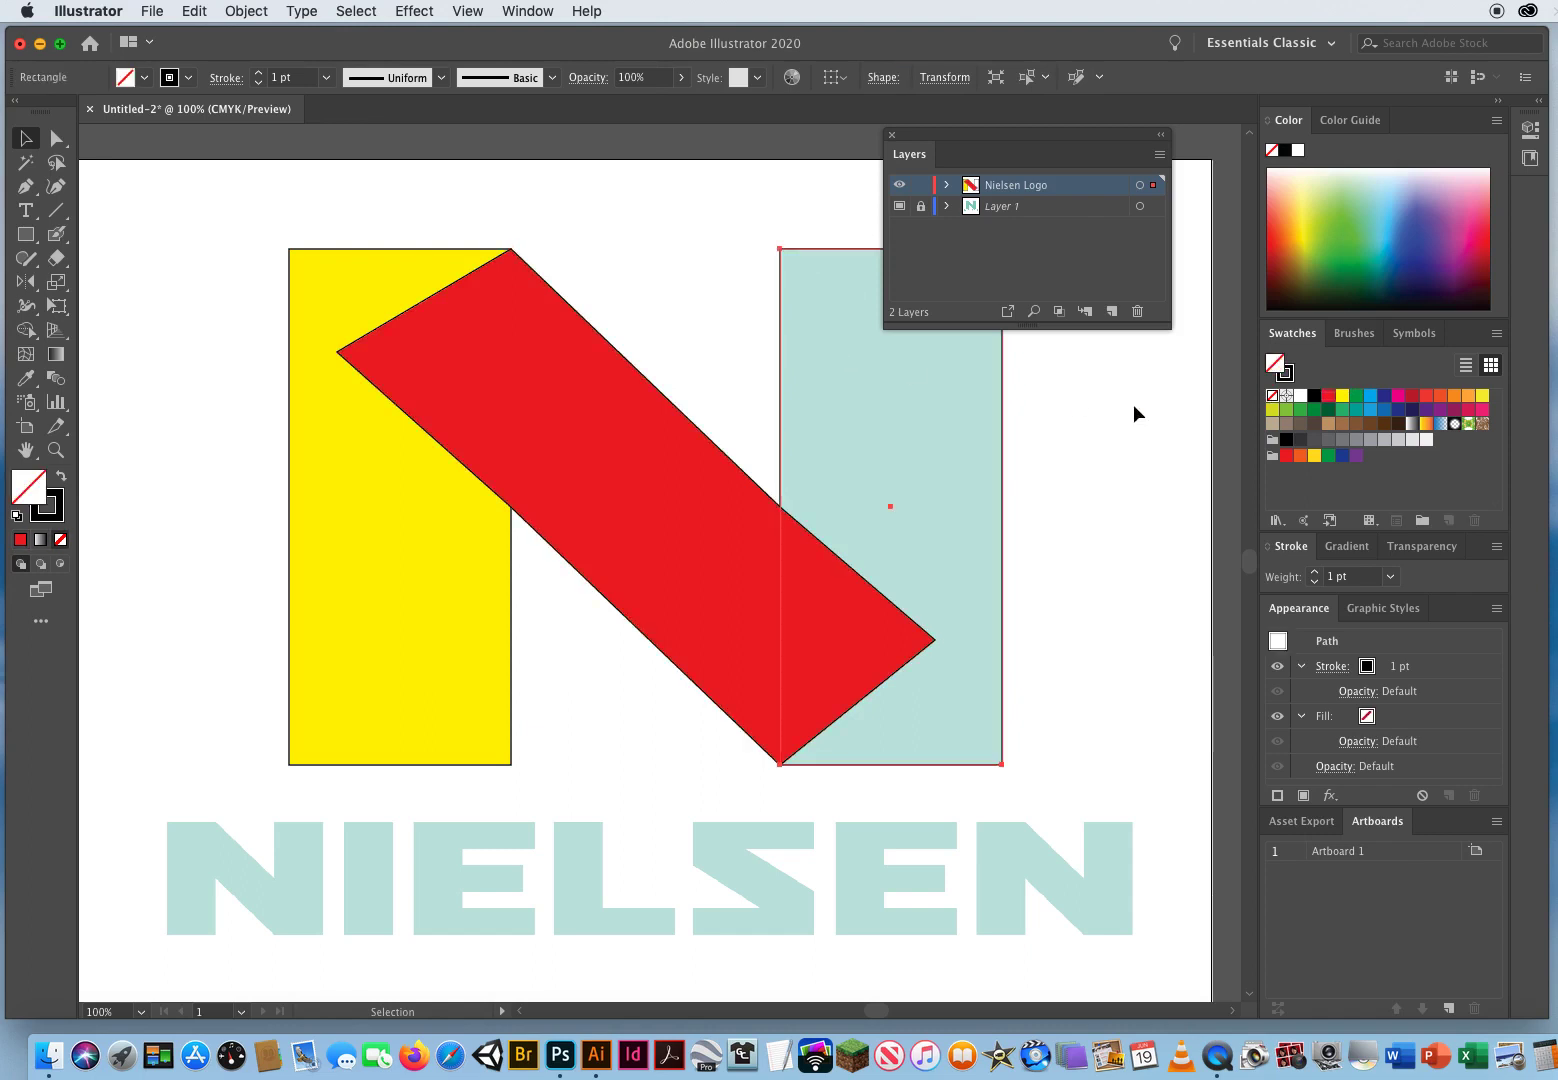
left_click(1301, 410)
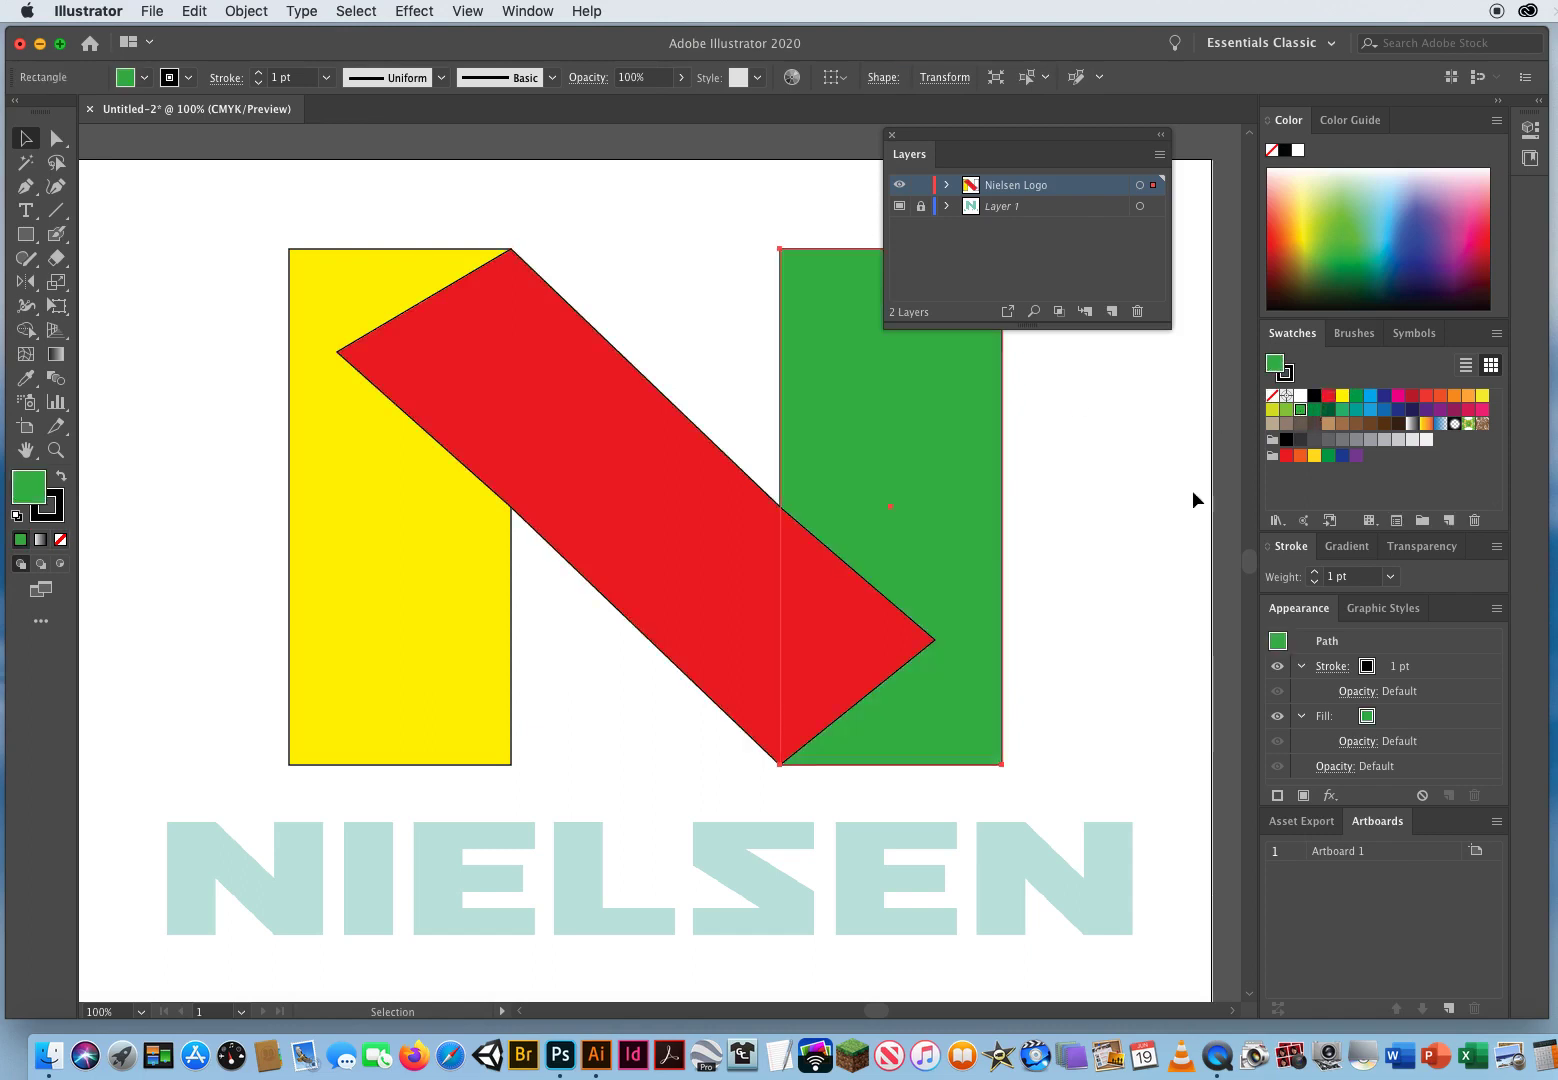
left_click(190, 549)
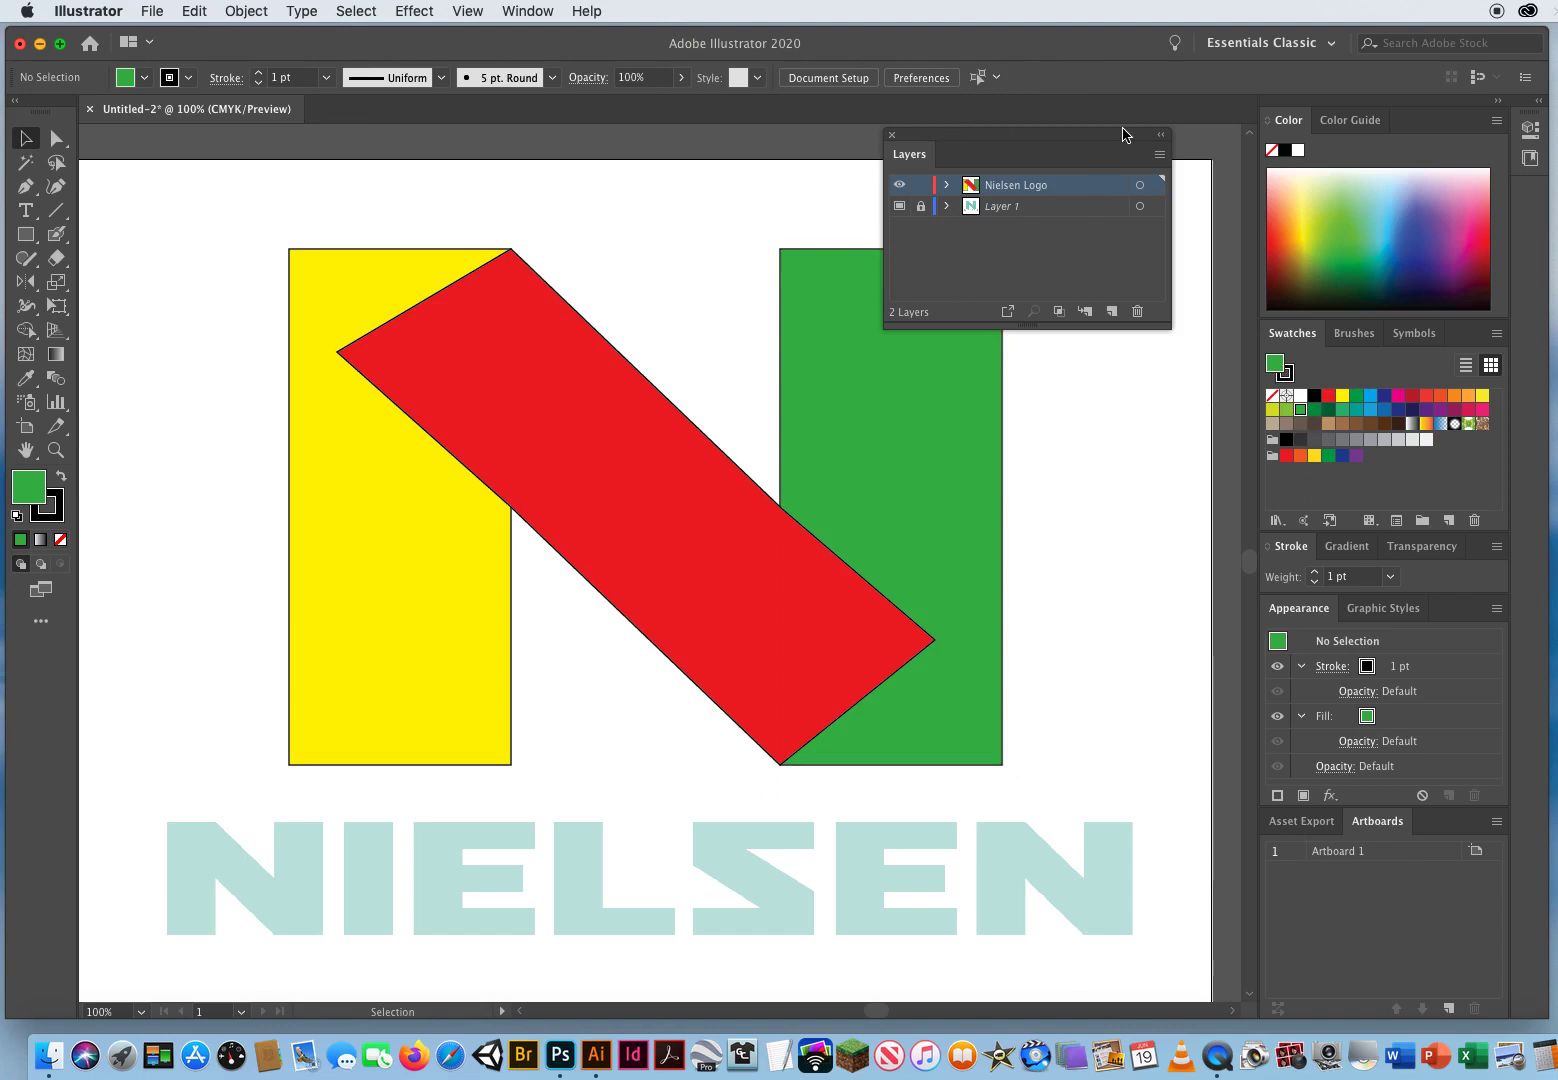
Step: Select all three N shapes and merge them into a single N with the Shape Builder tool
left_click_drag(937, 137, 1111, 130)
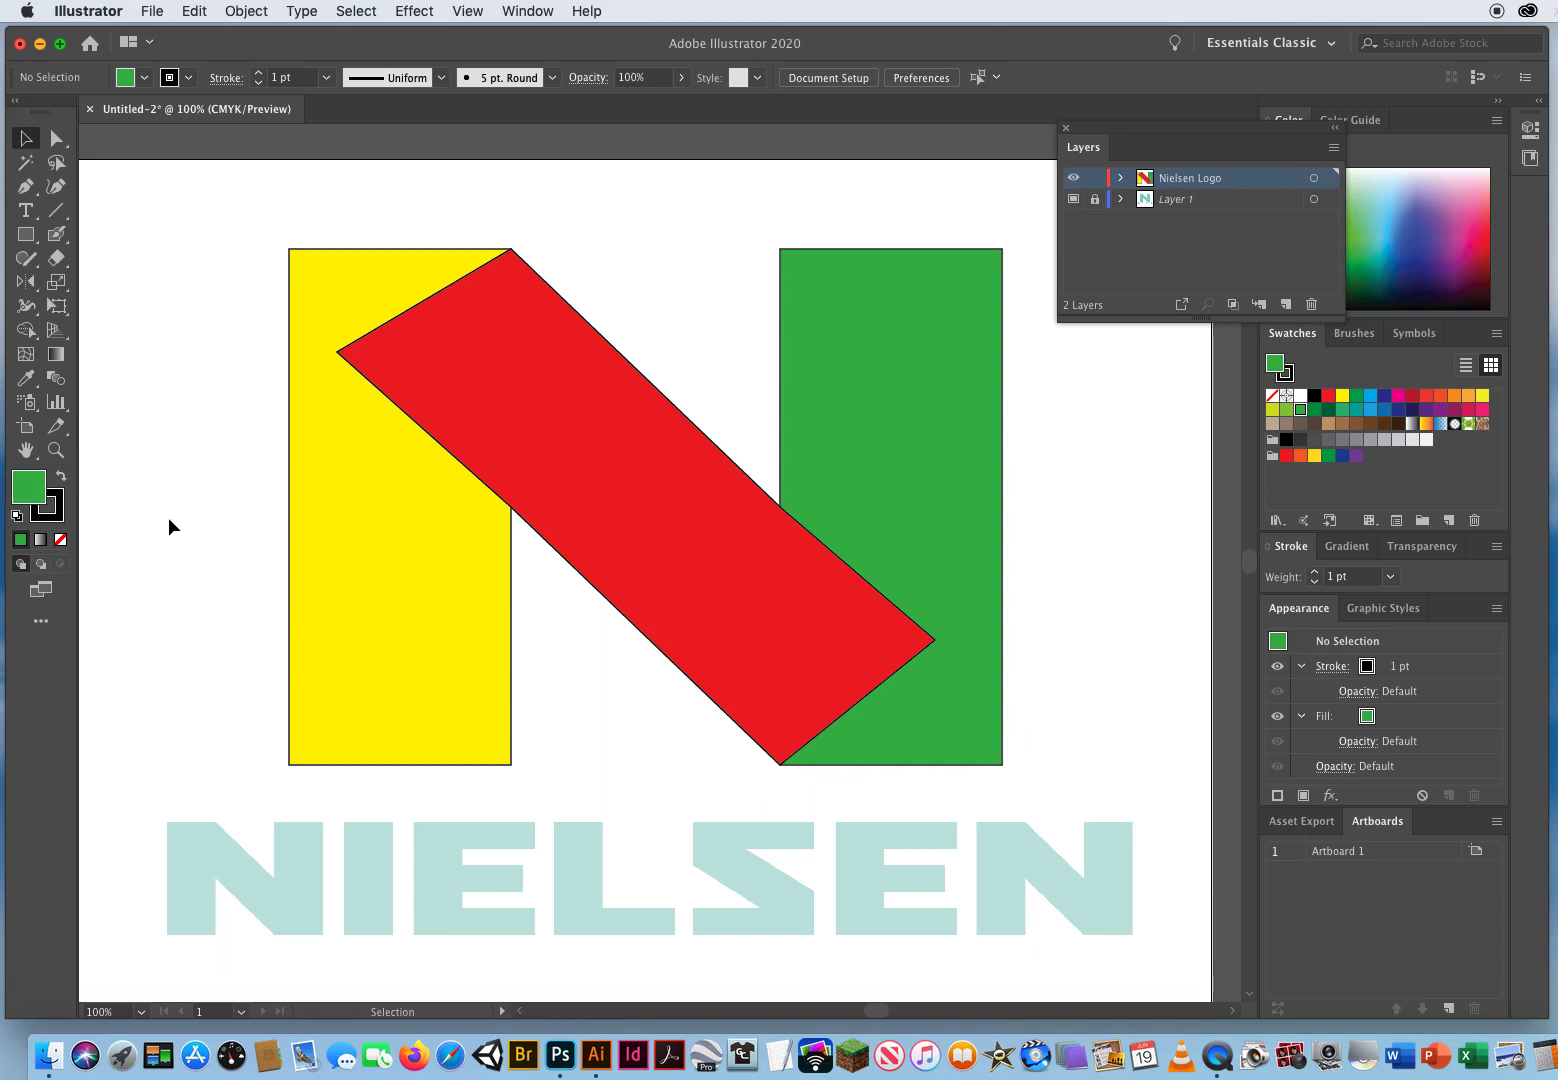
left_click_drag(180, 218, 1046, 553)
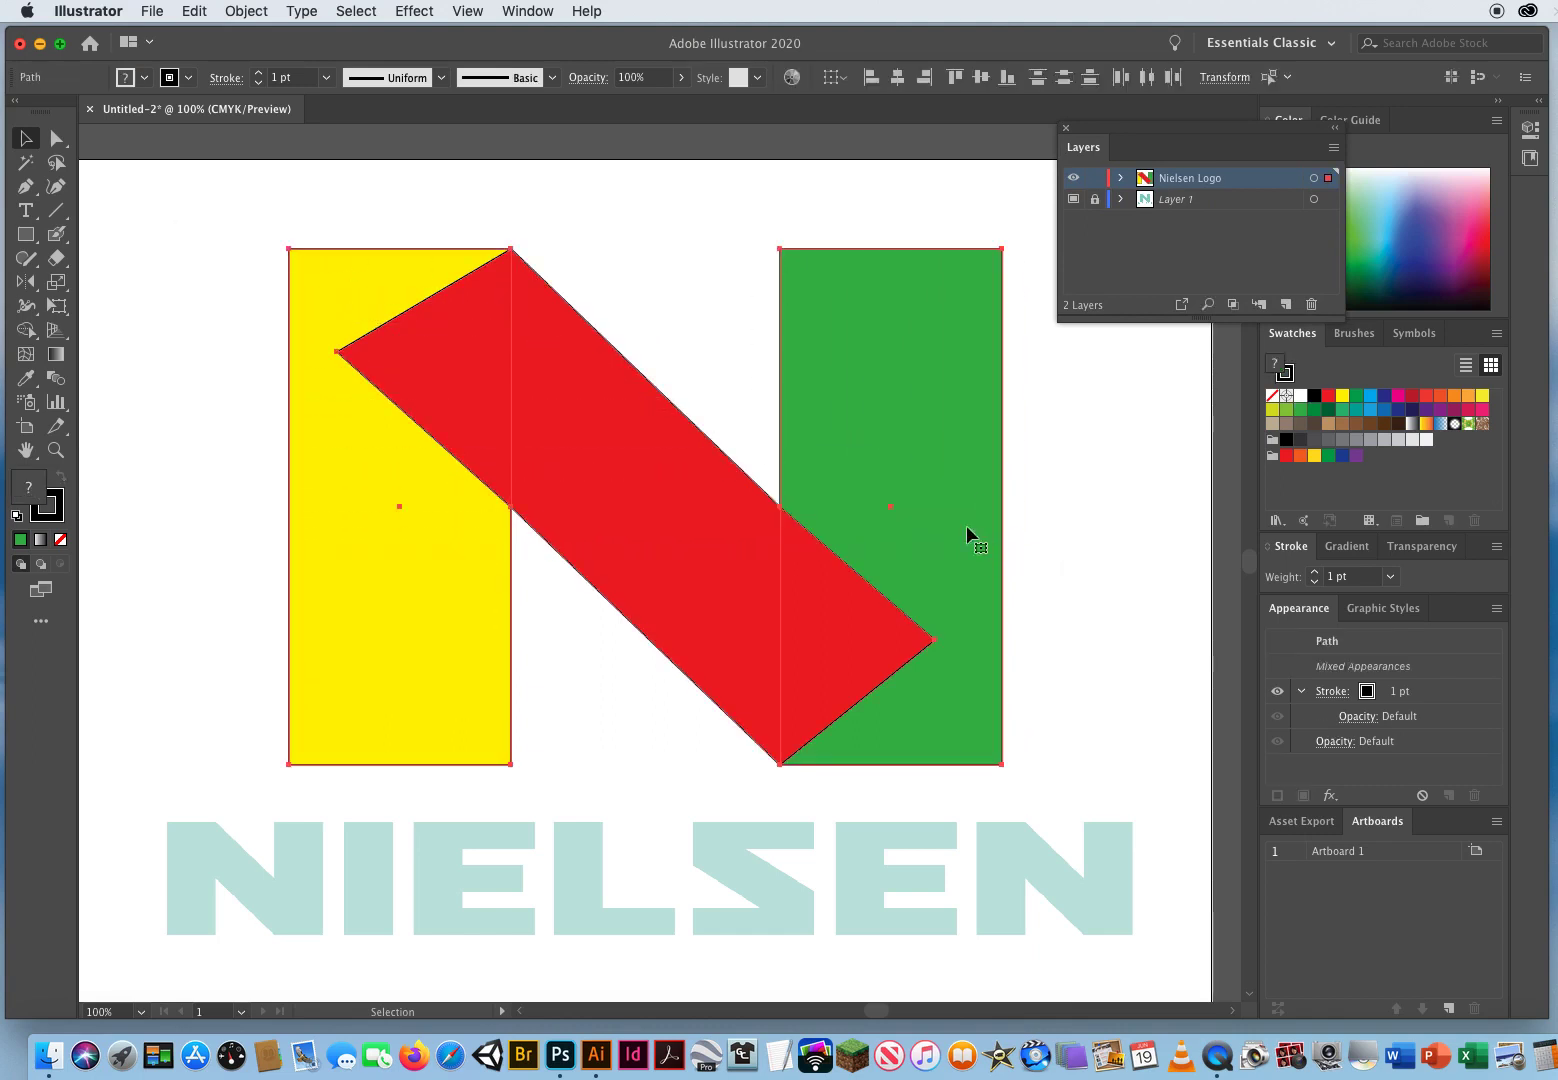
left_click(24, 332)
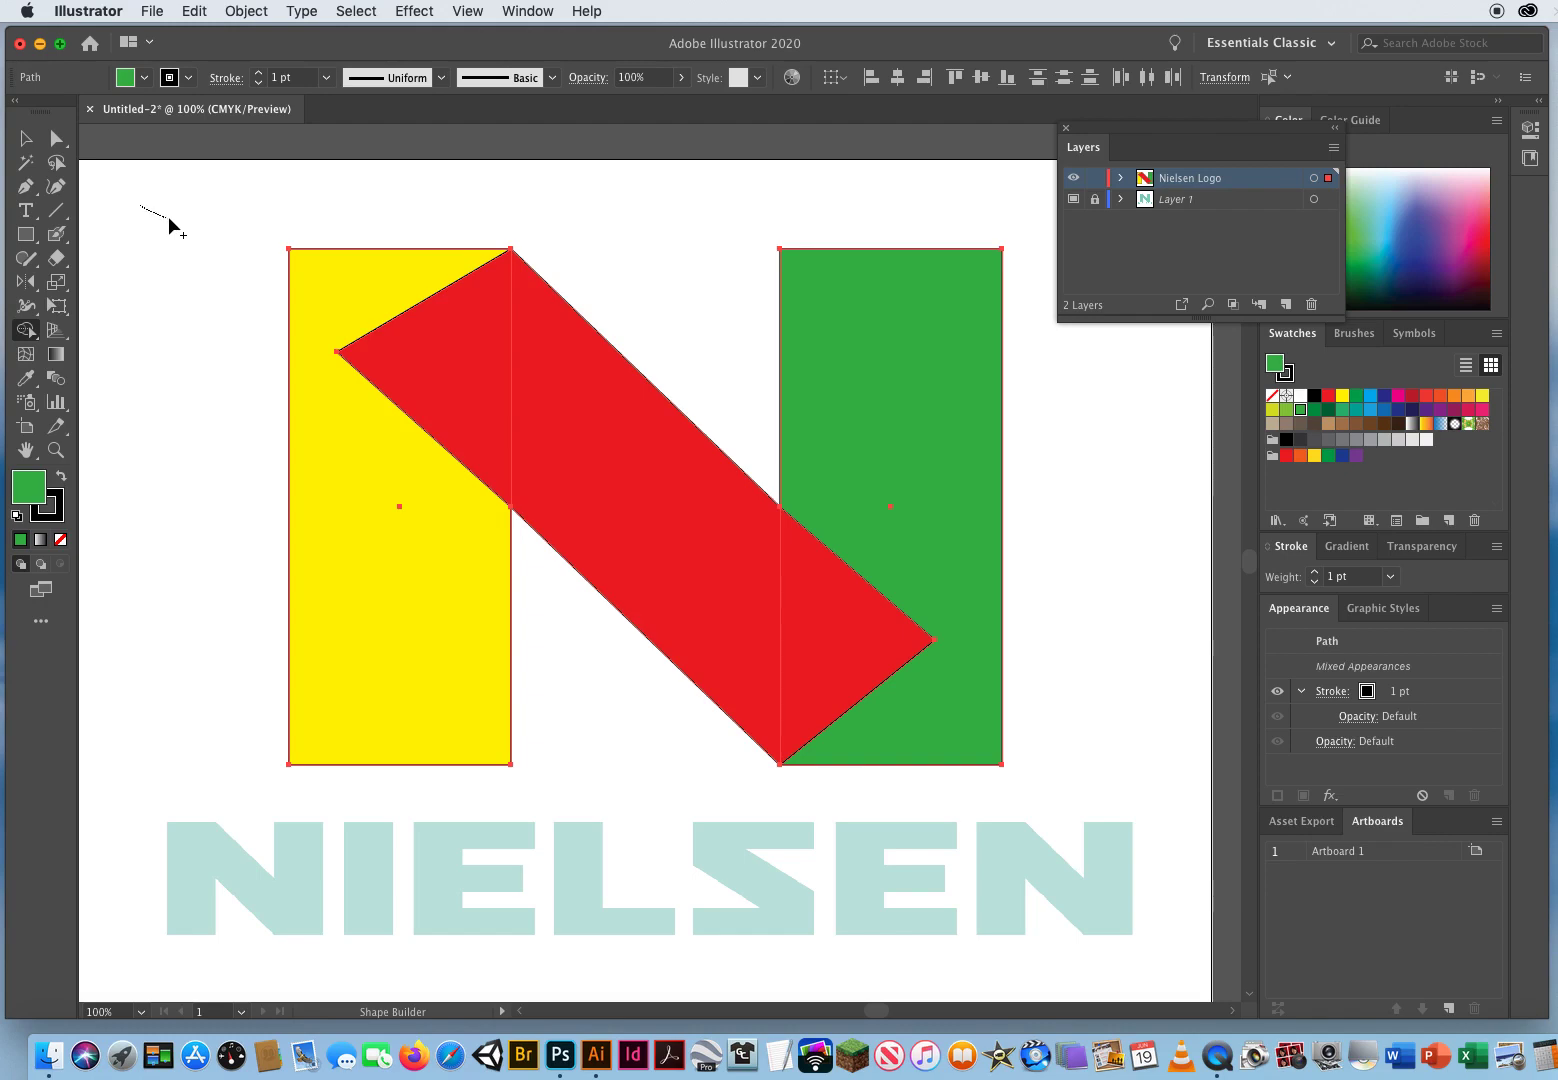
mouse_move(222, 203)
left_mouse_down()
mouse_move(136, 259)
mouse_move(214, 274)
mouse_move(196, 314)
mouse_move(330, 289)
mouse_move(661, 539)
mouse_move(824, 638)
mouse_move(921, 443)
left_mouse_up()
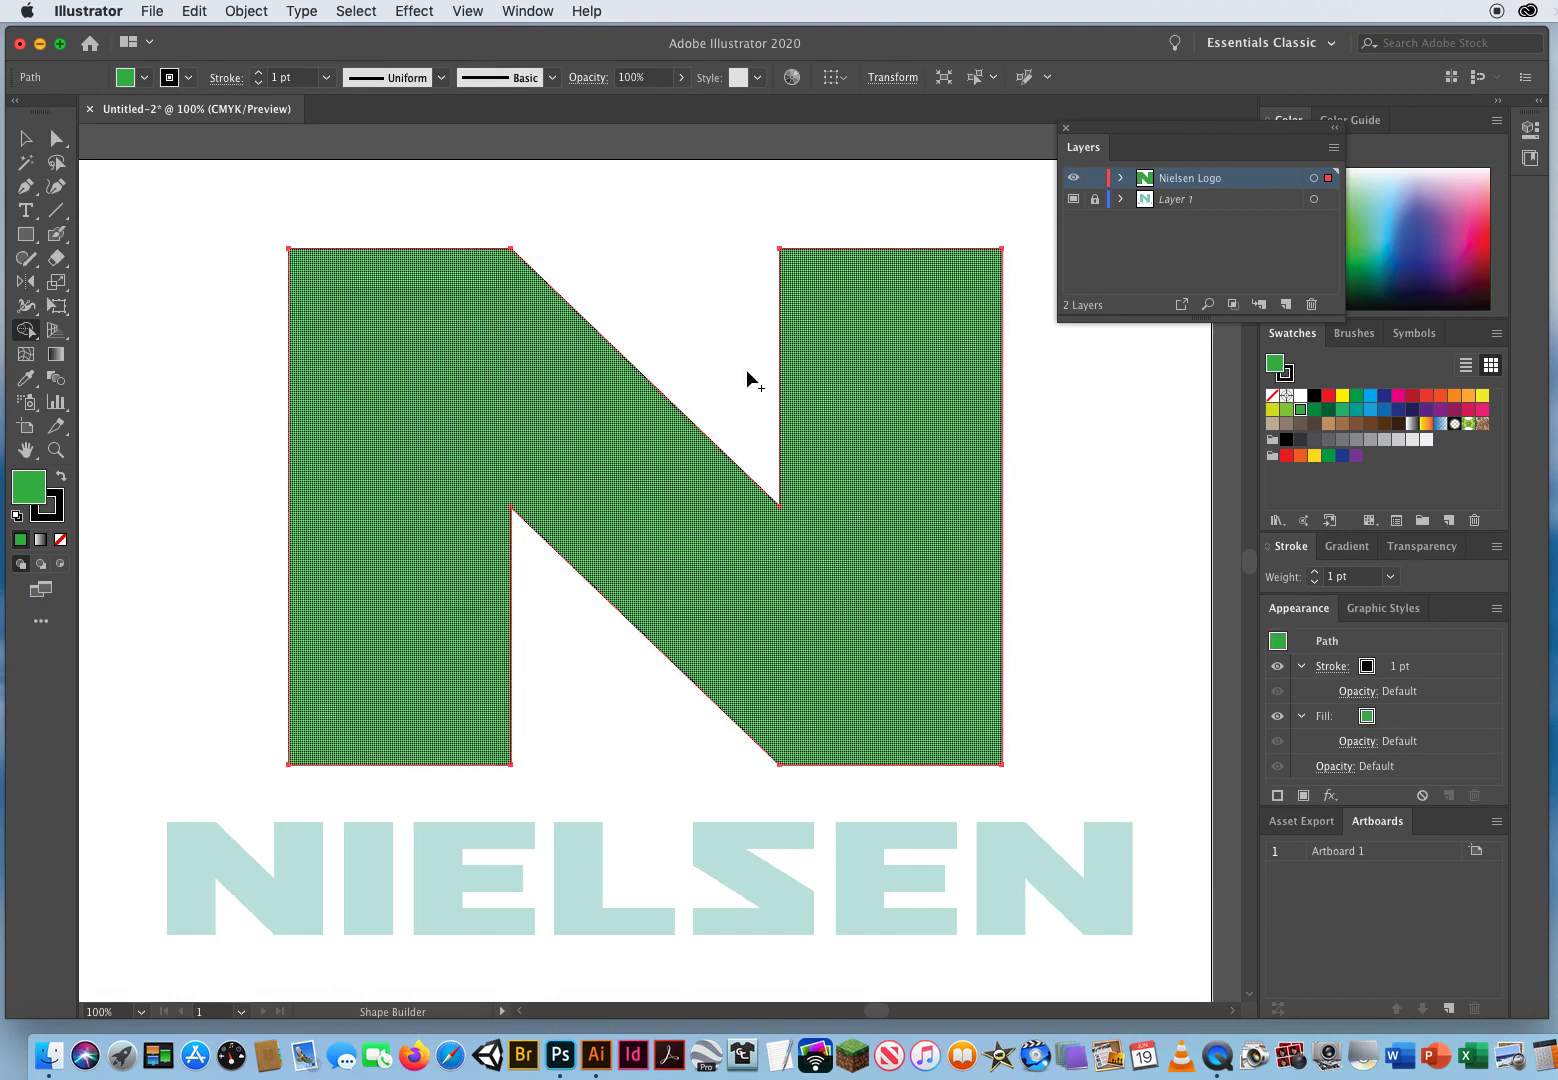
left_click(26, 140)
left_click(173, 448)
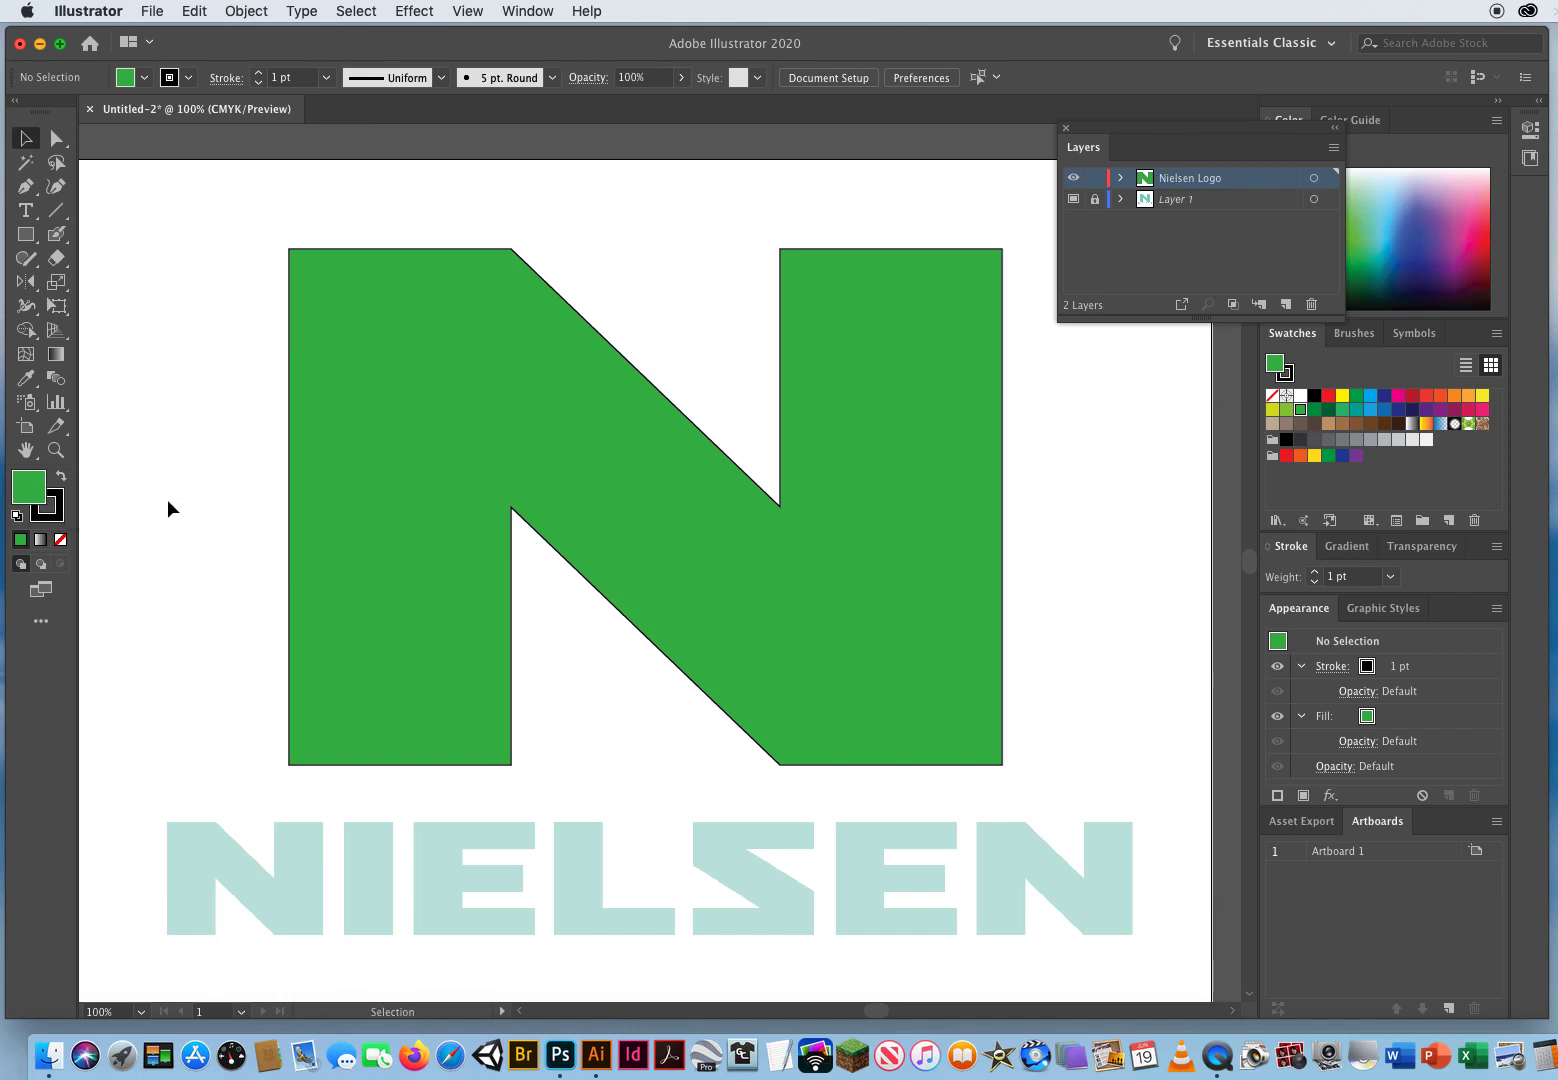
Step: Set the fill to none and draw a rectangle tracing the letter I in the NIELSEN wordmark
key("slash")
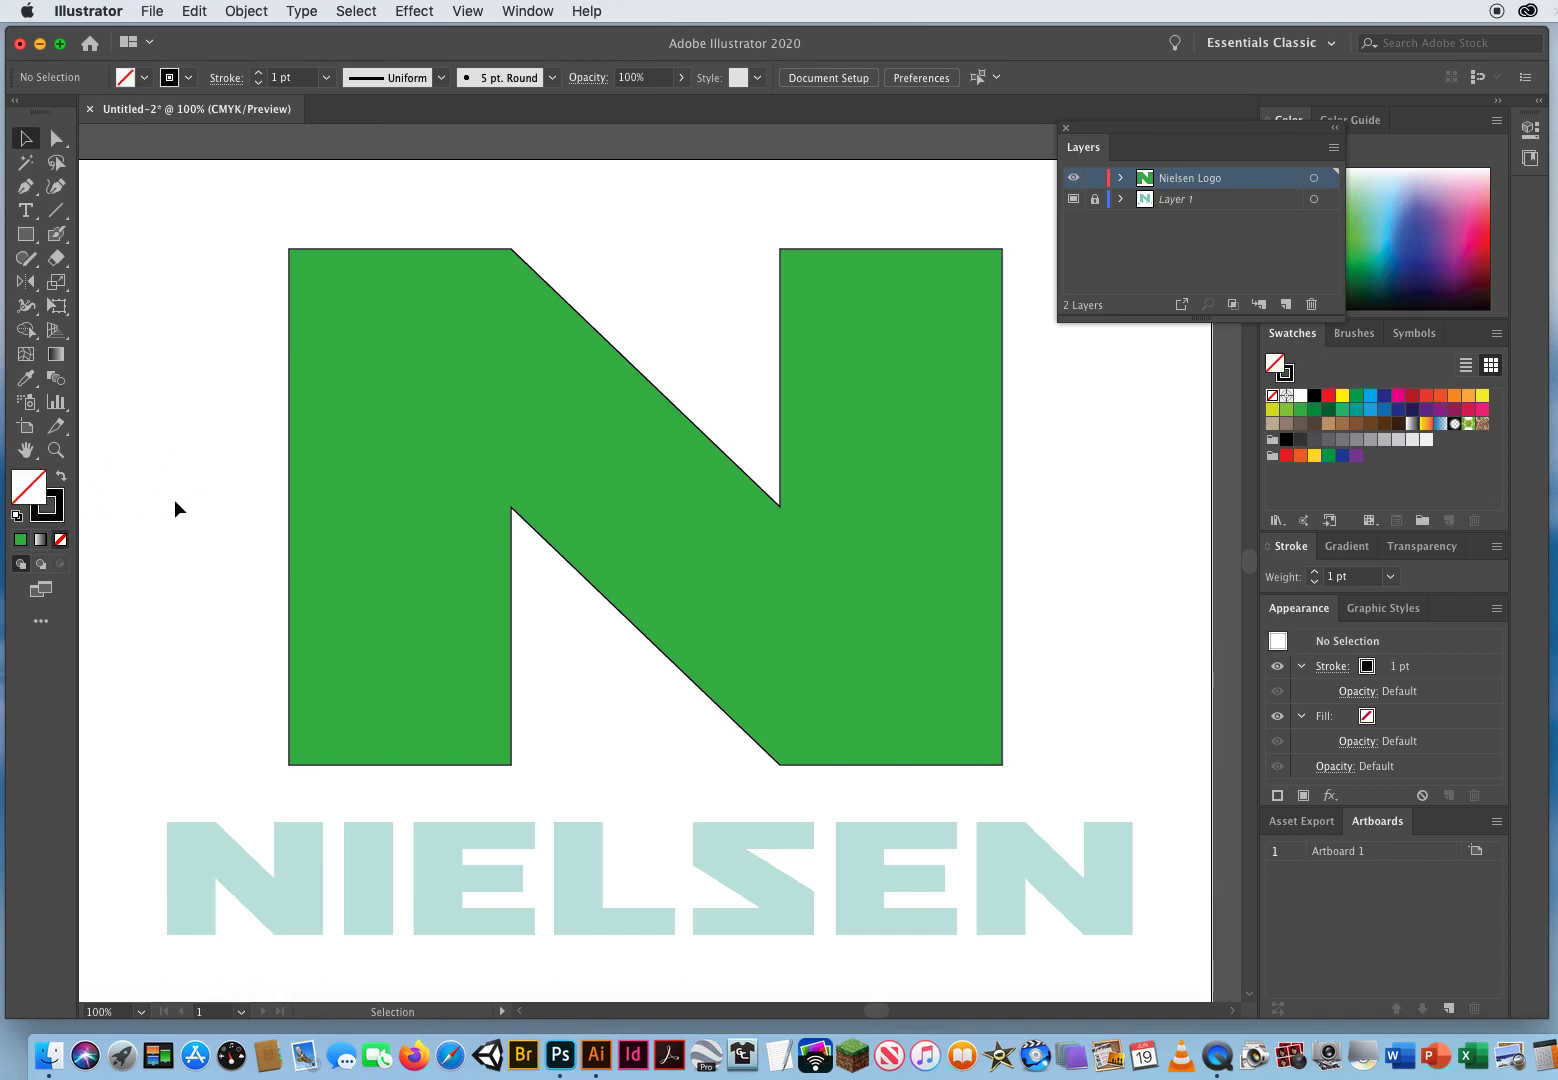
left_click(56, 450)
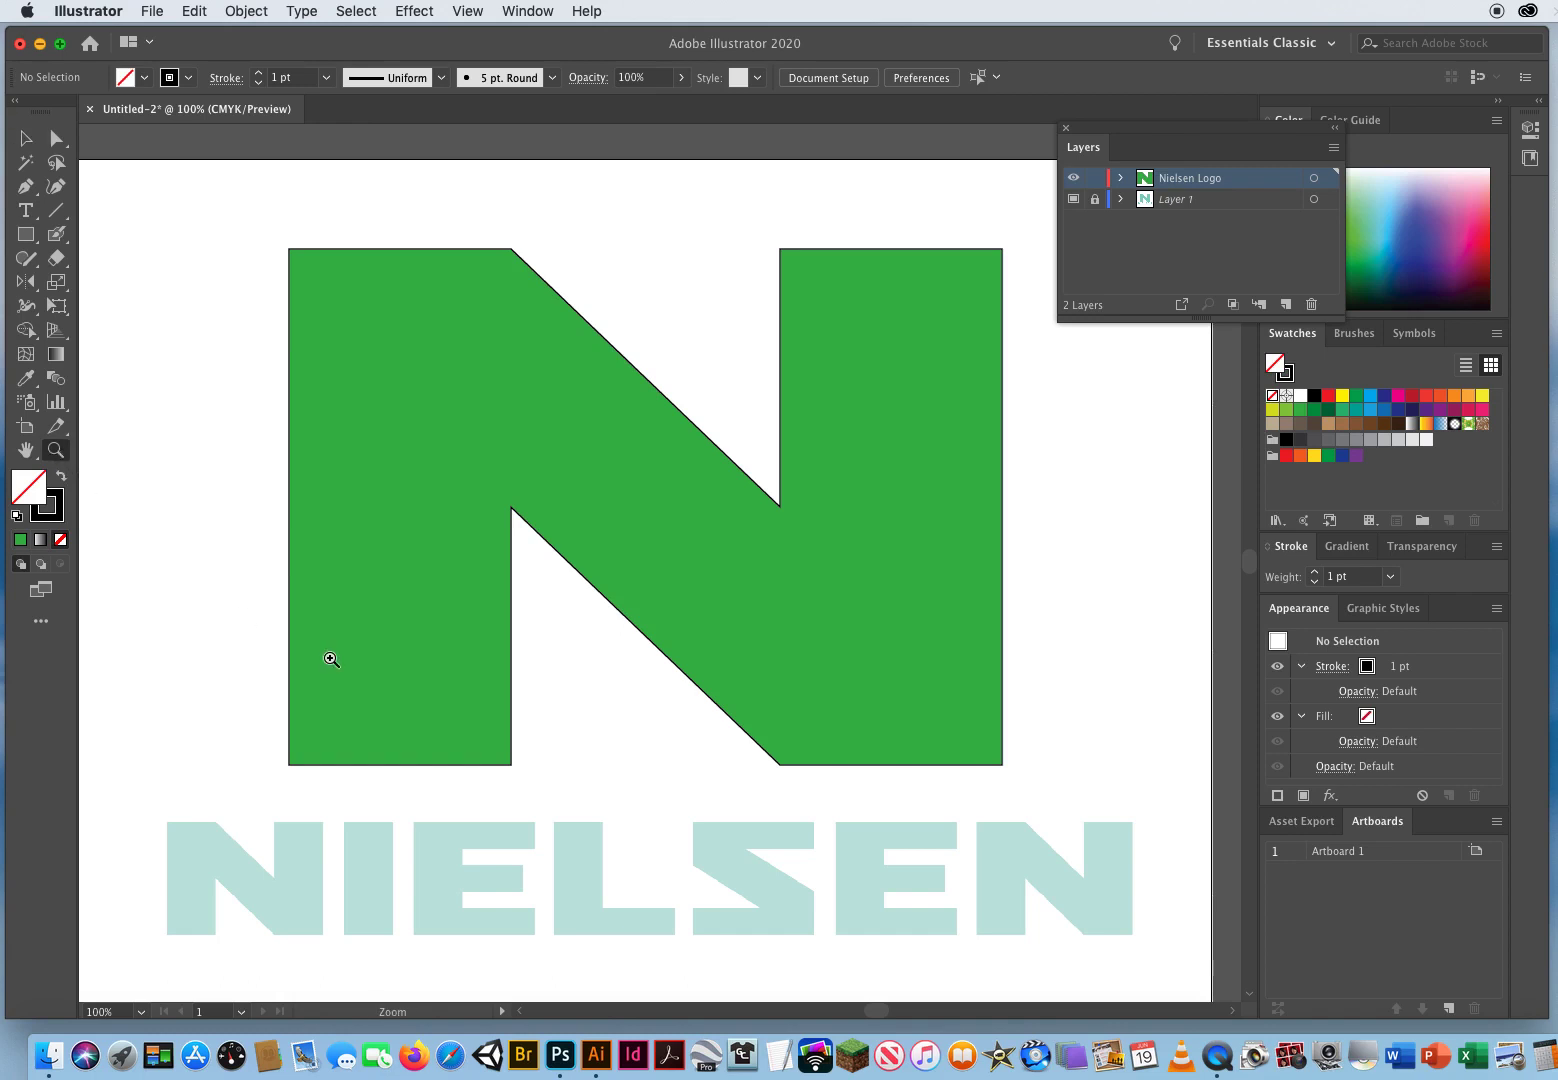
left_click(294, 843)
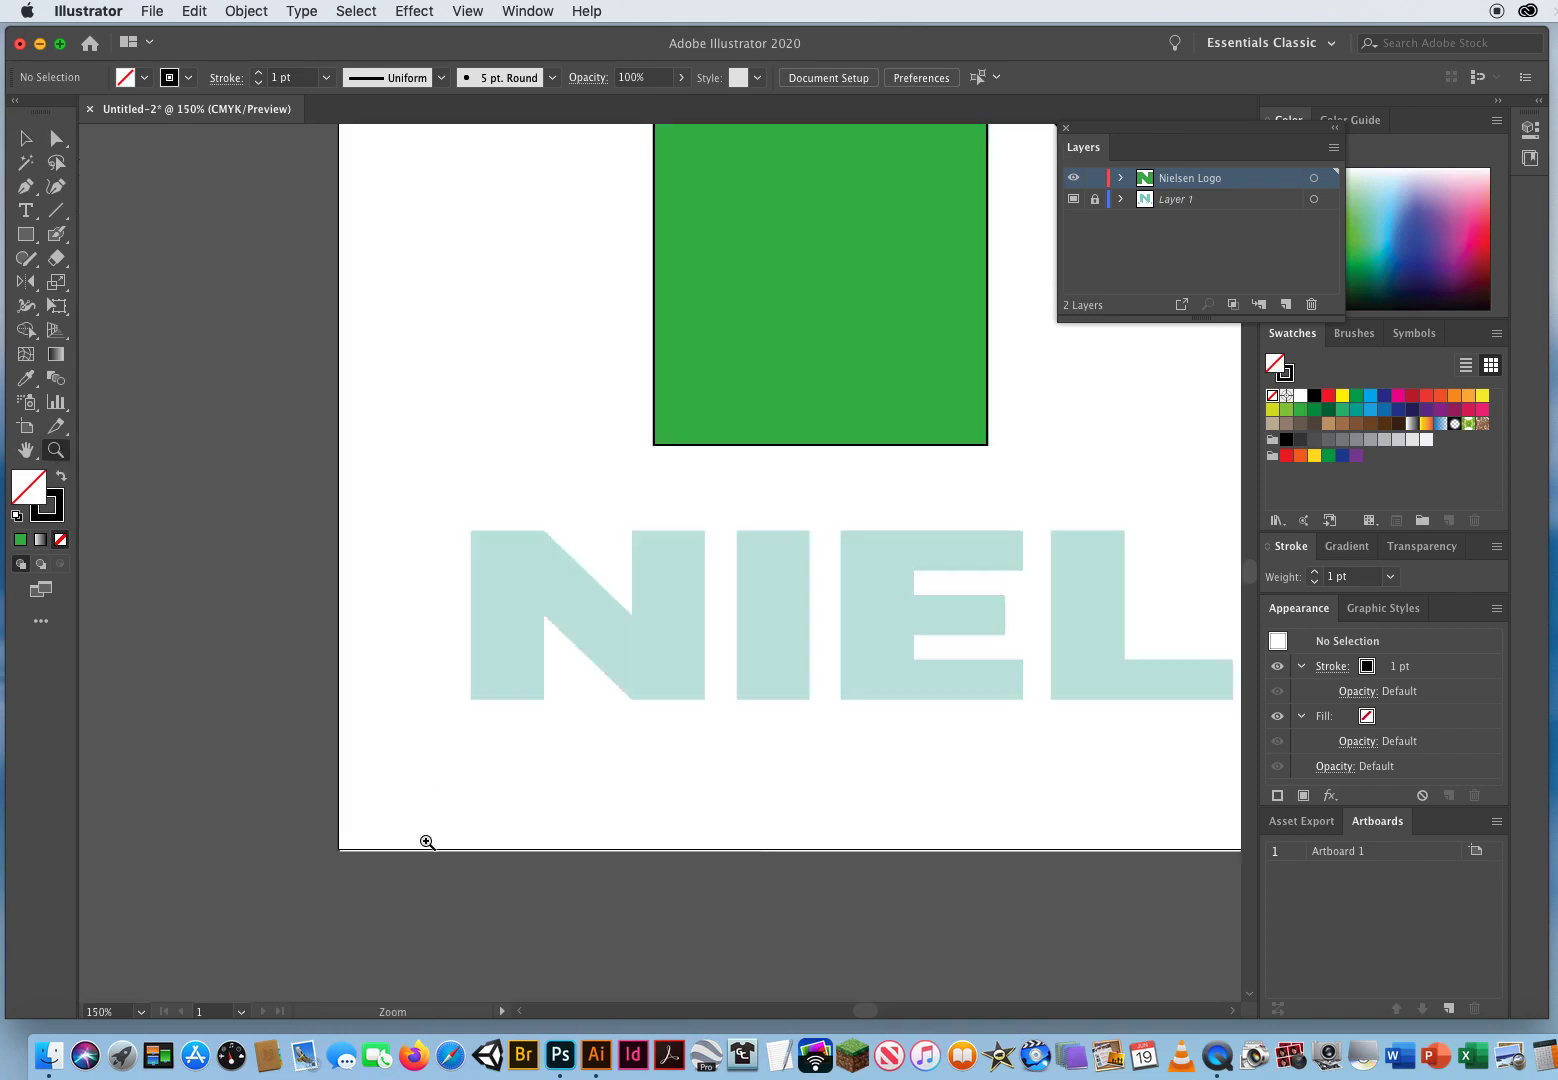
left_click(600, 655)
left_click(752, 530)
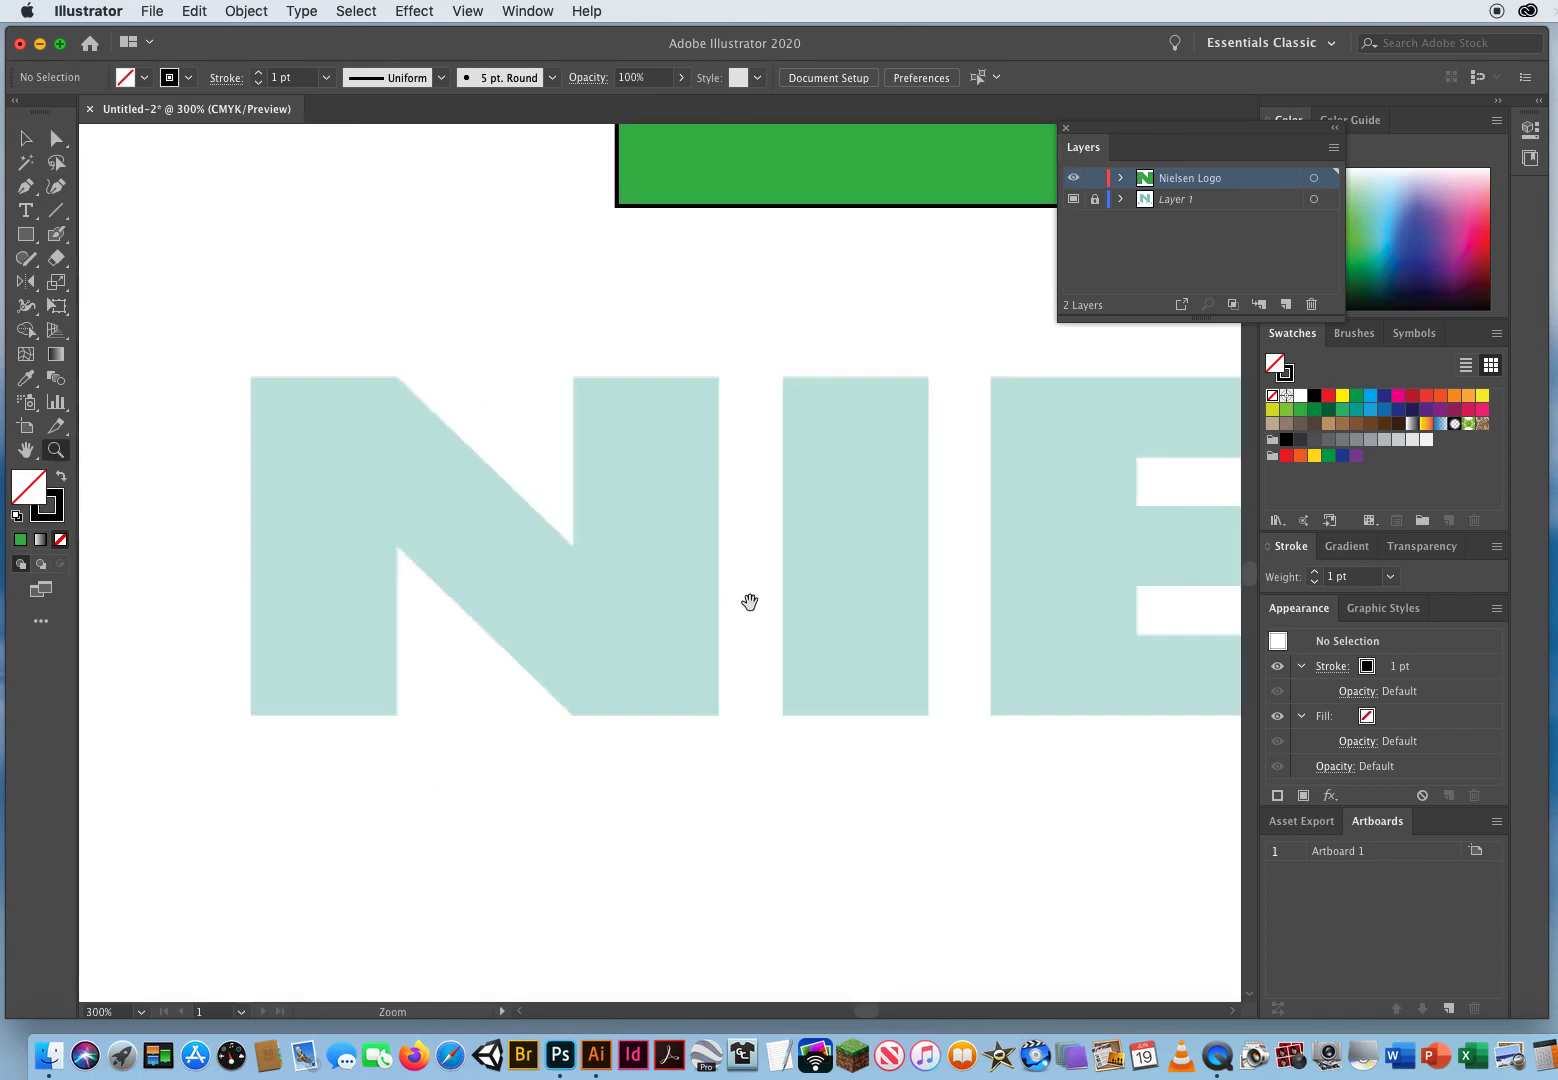
left_click_drag(748, 601, 691, 568)
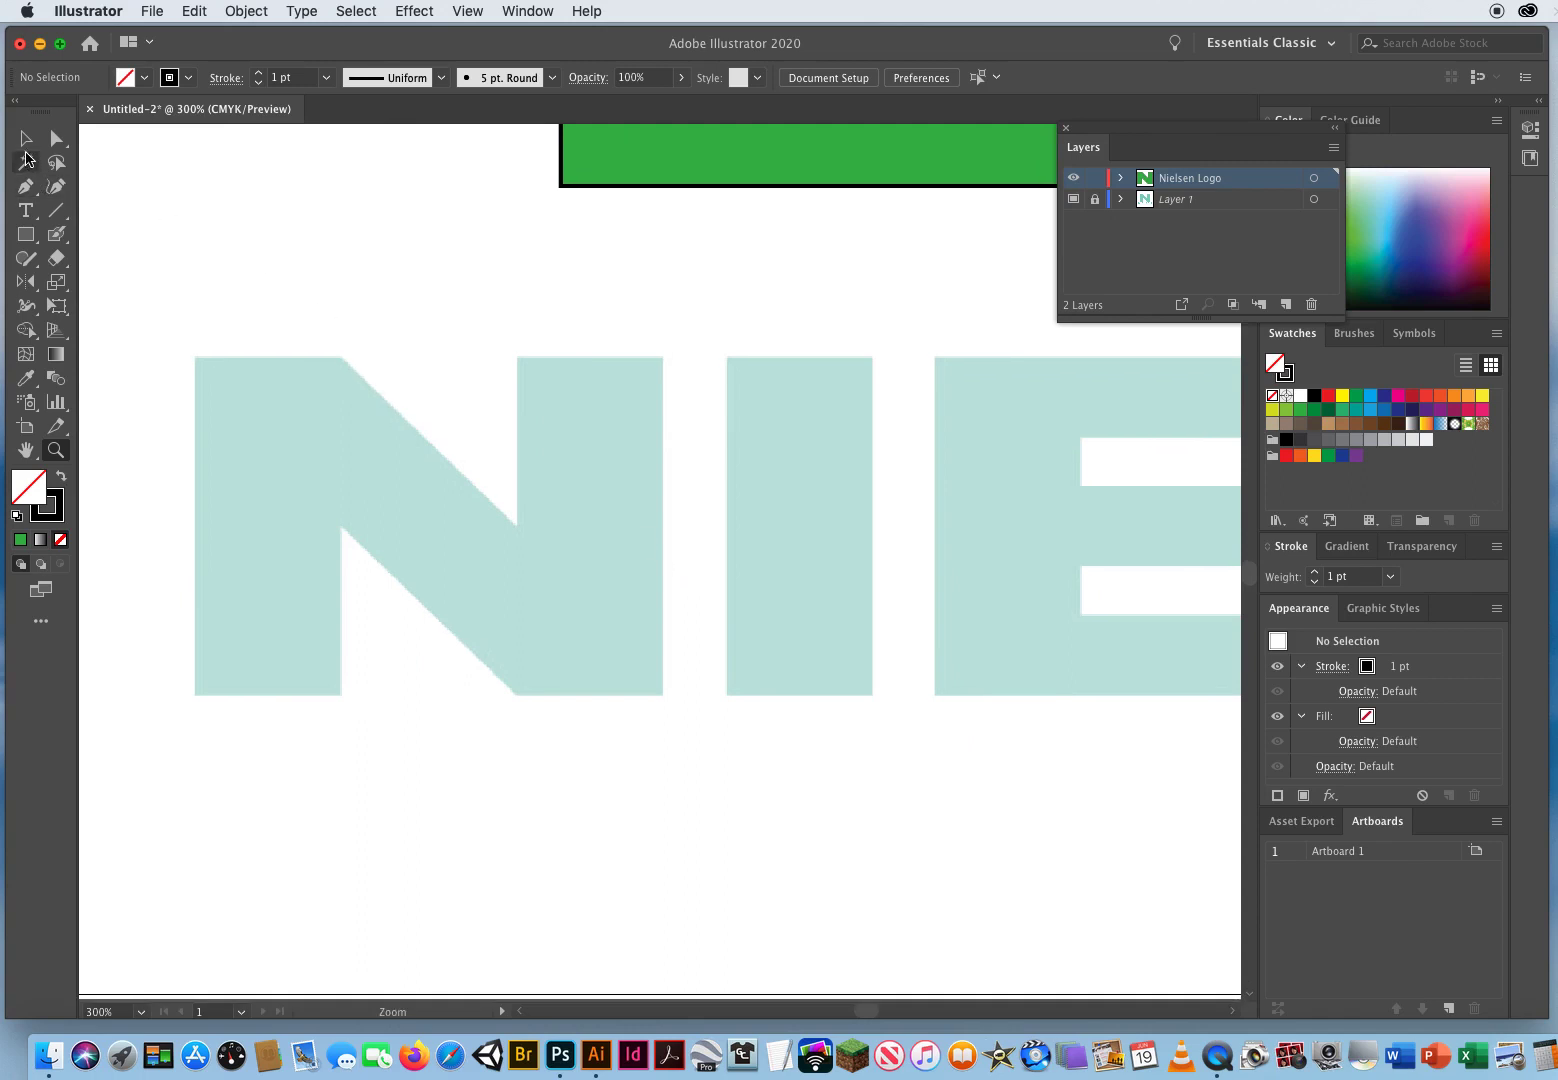
left_click(26, 139)
left_click(26, 235)
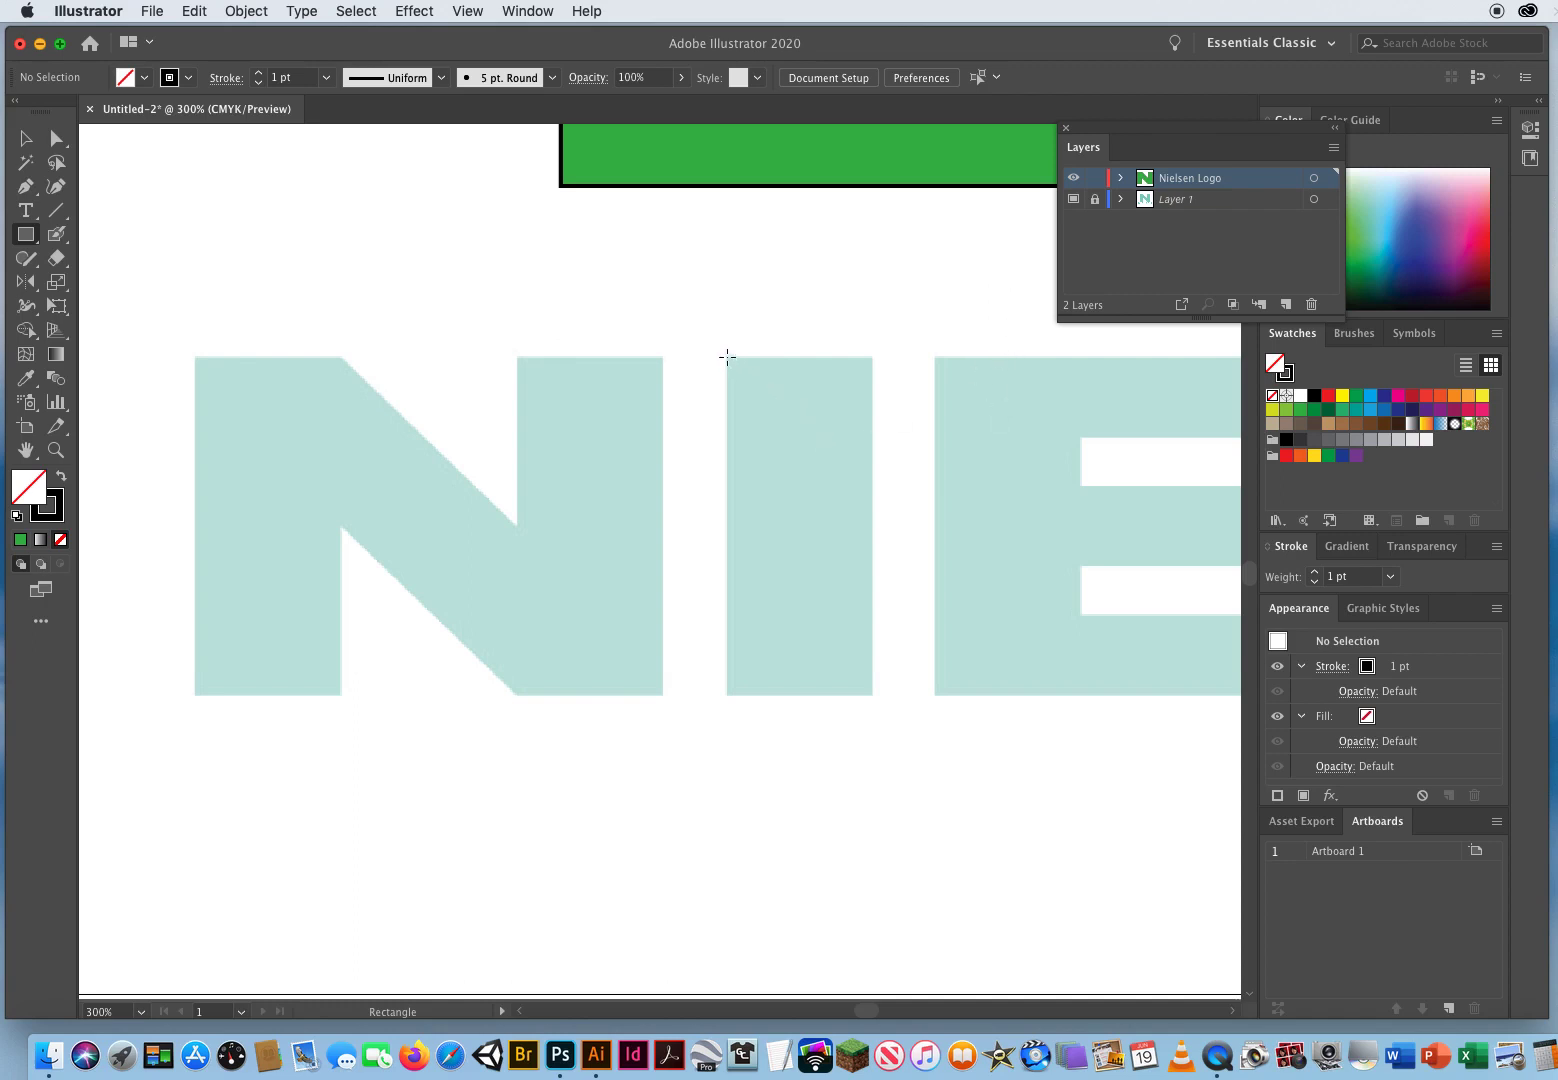
mouse_move(727, 357)
left_mouse_down()
mouse_move(758, 360)
mouse_move(848, 586)
mouse_move(872, 697)
left_mouse_up()
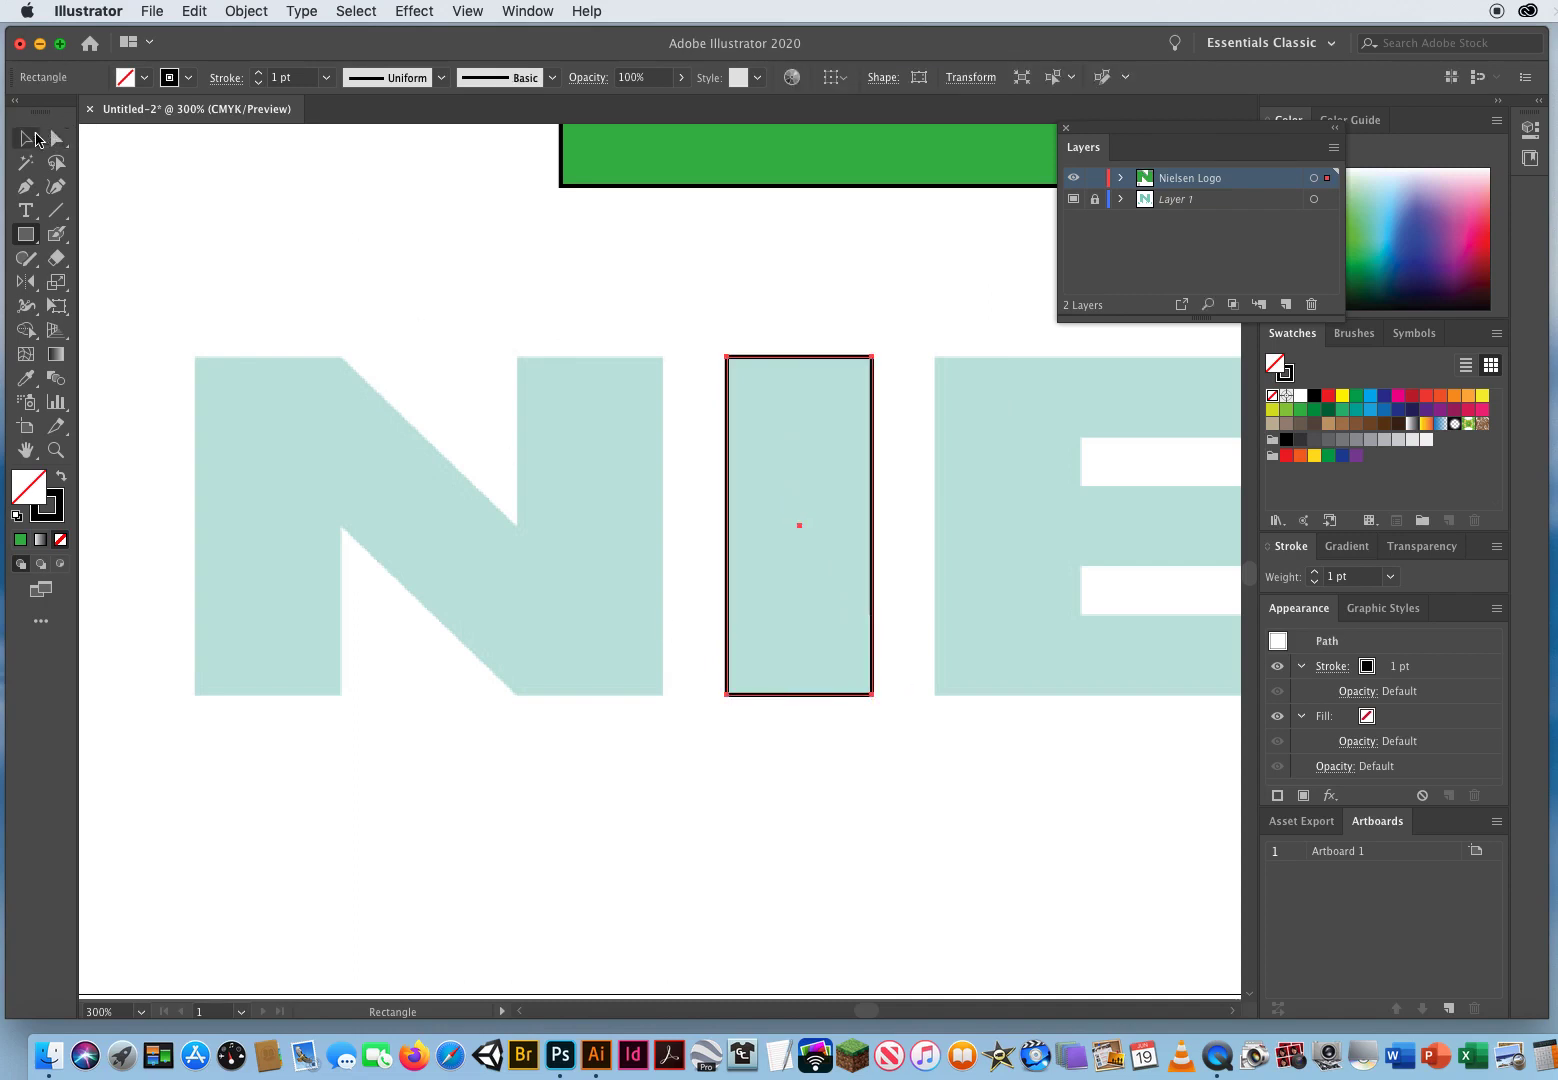
Step: Duplicate the I rectangle horizontally onto the right and left stems of the wordmark's N
left_click(27, 142)
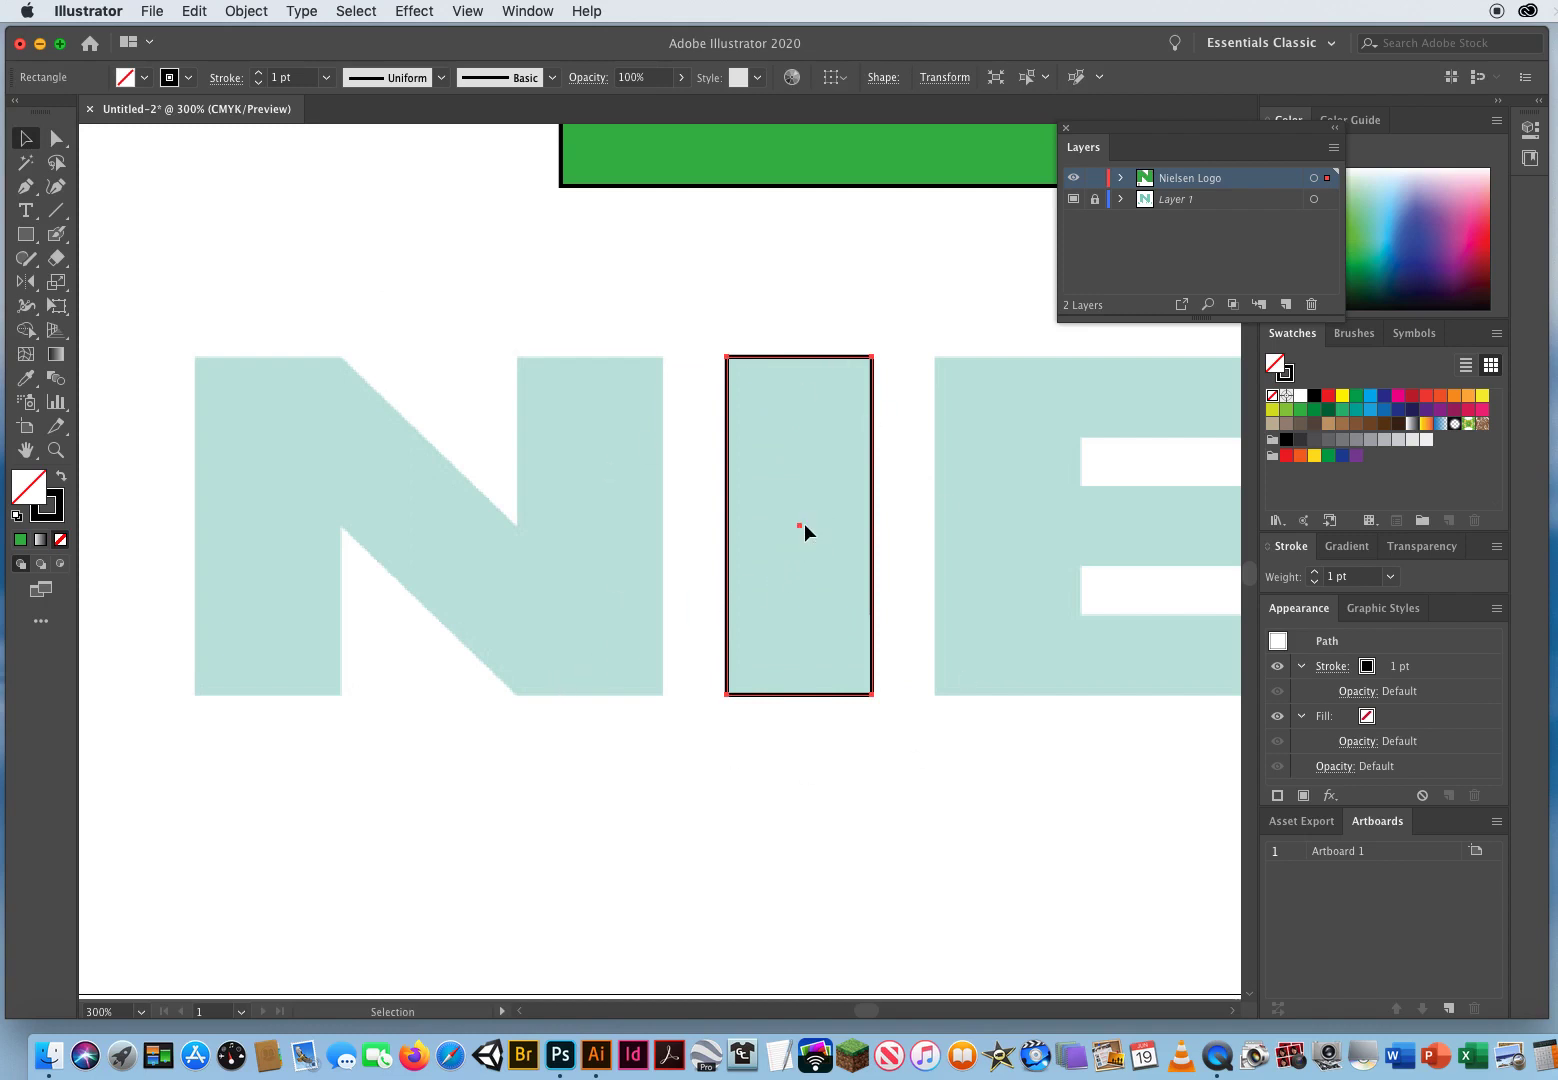
left_click_drag(798, 525, 589, 526)
key("alt")
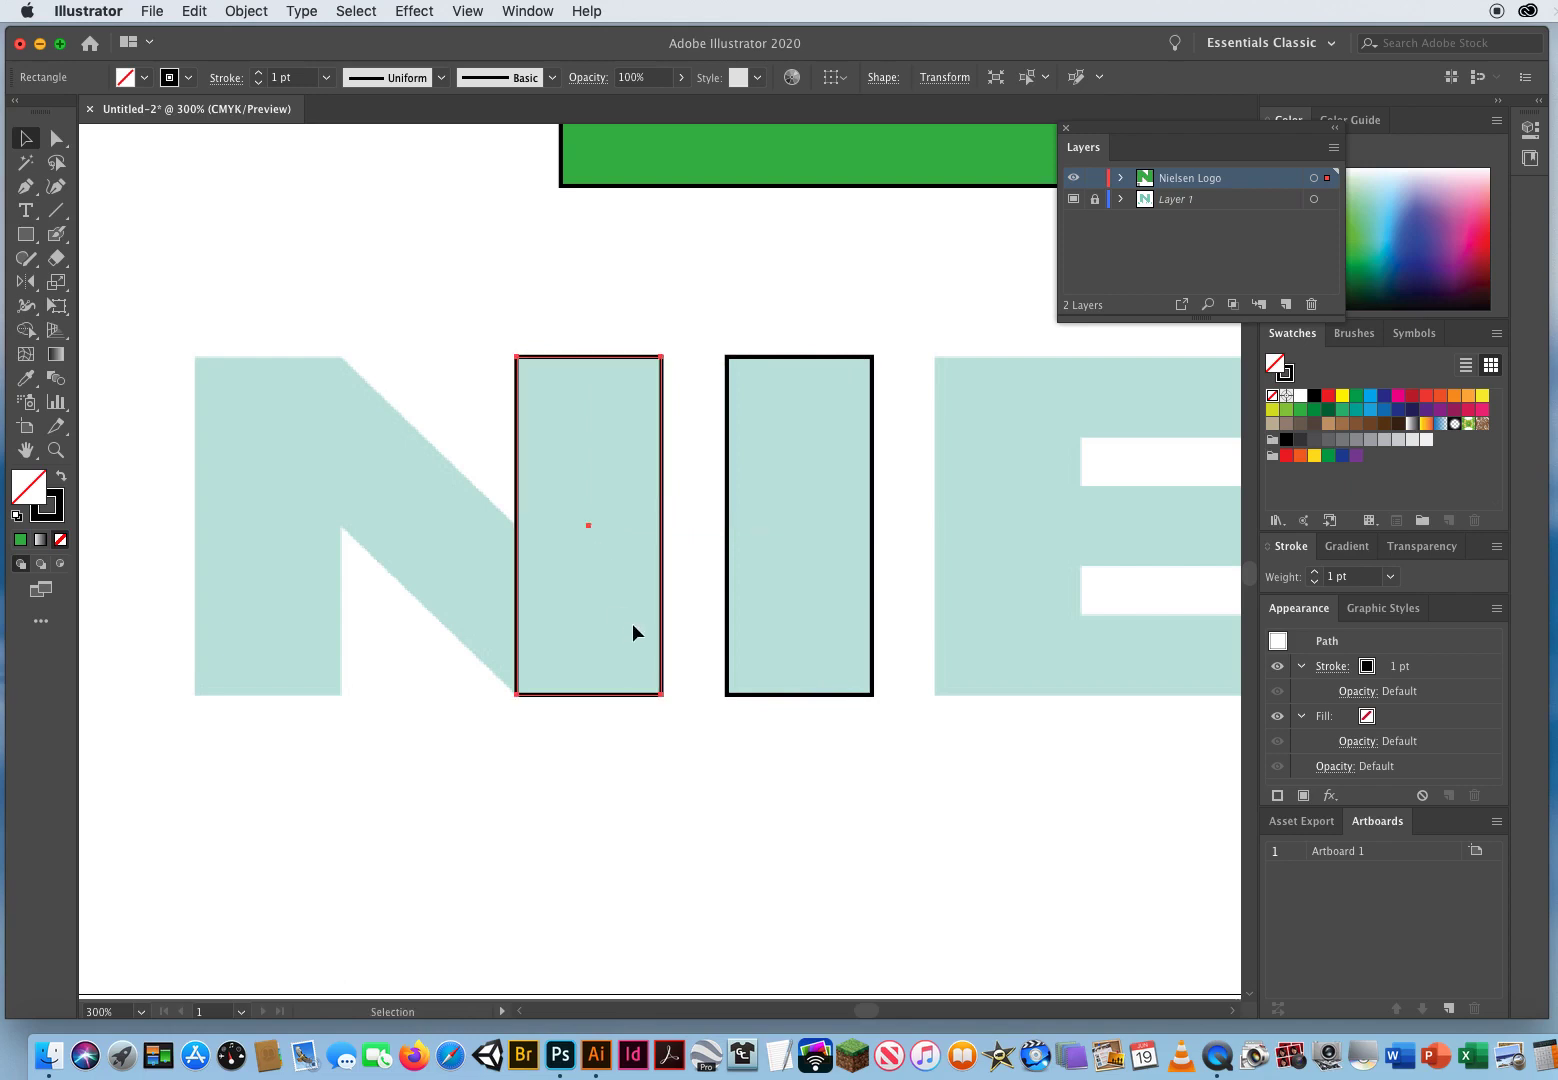
left_click_drag(588, 524, 266, 527)
key("alt")
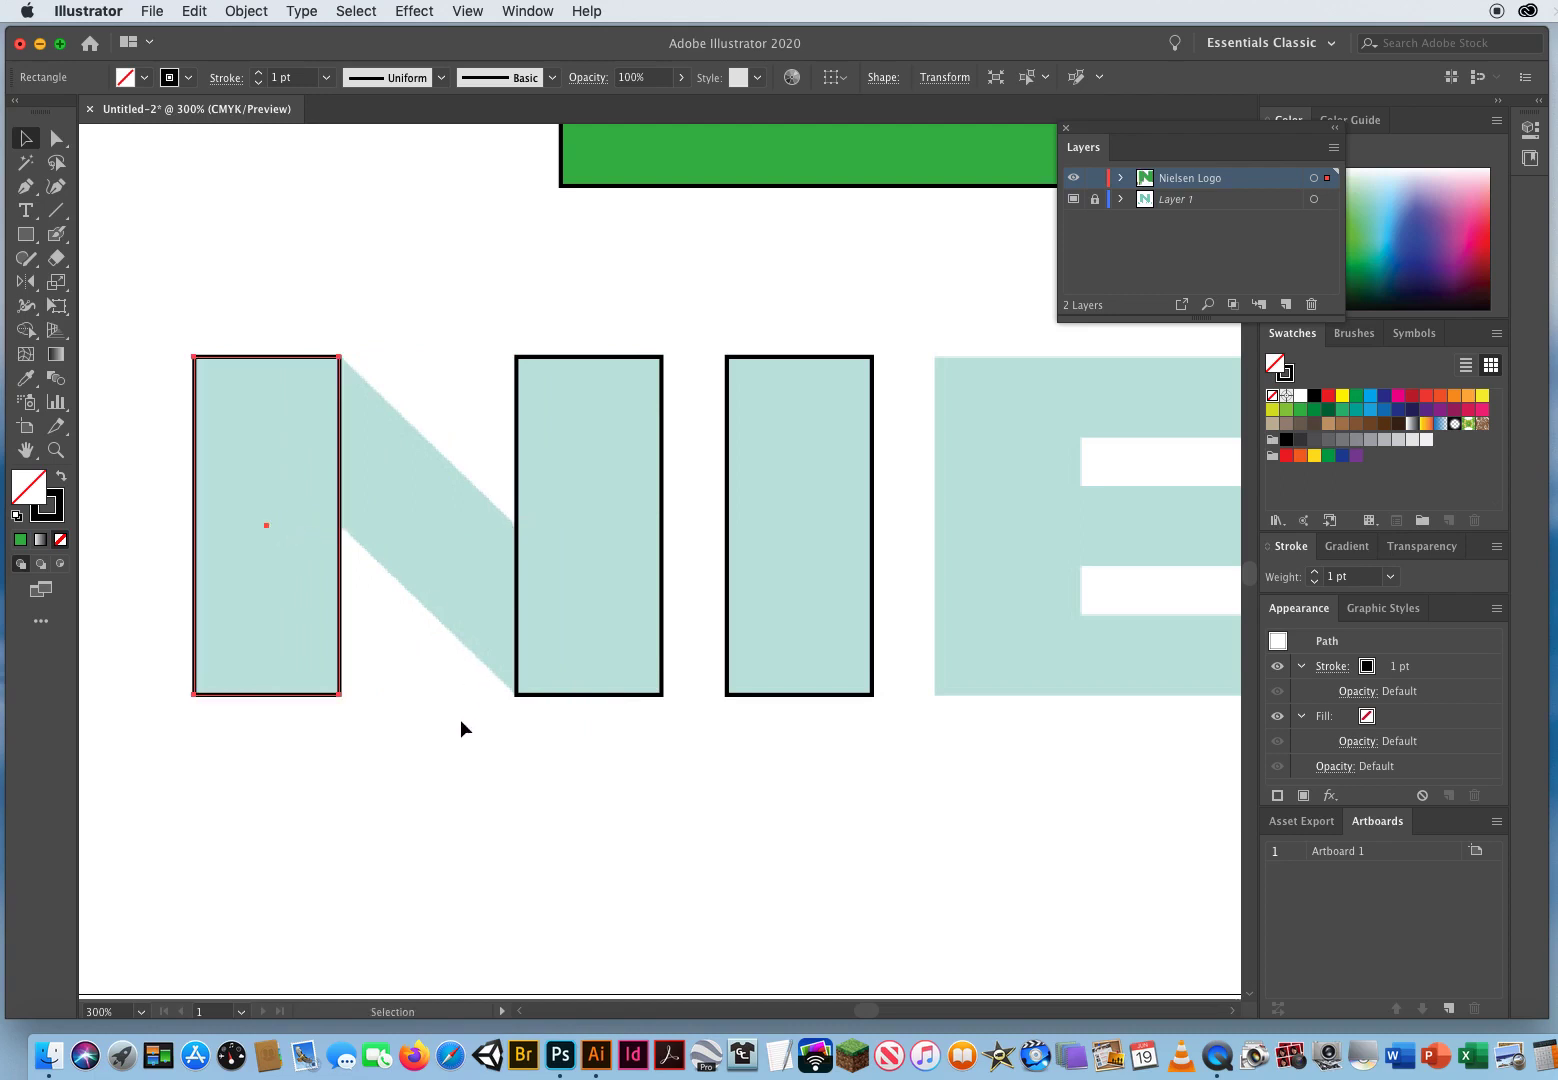
Step: Duplicate the I rectangle onto the vertical stems of the E and the L
key("space")
key("space")
left_click_drag(1124, 504, 566, 527)
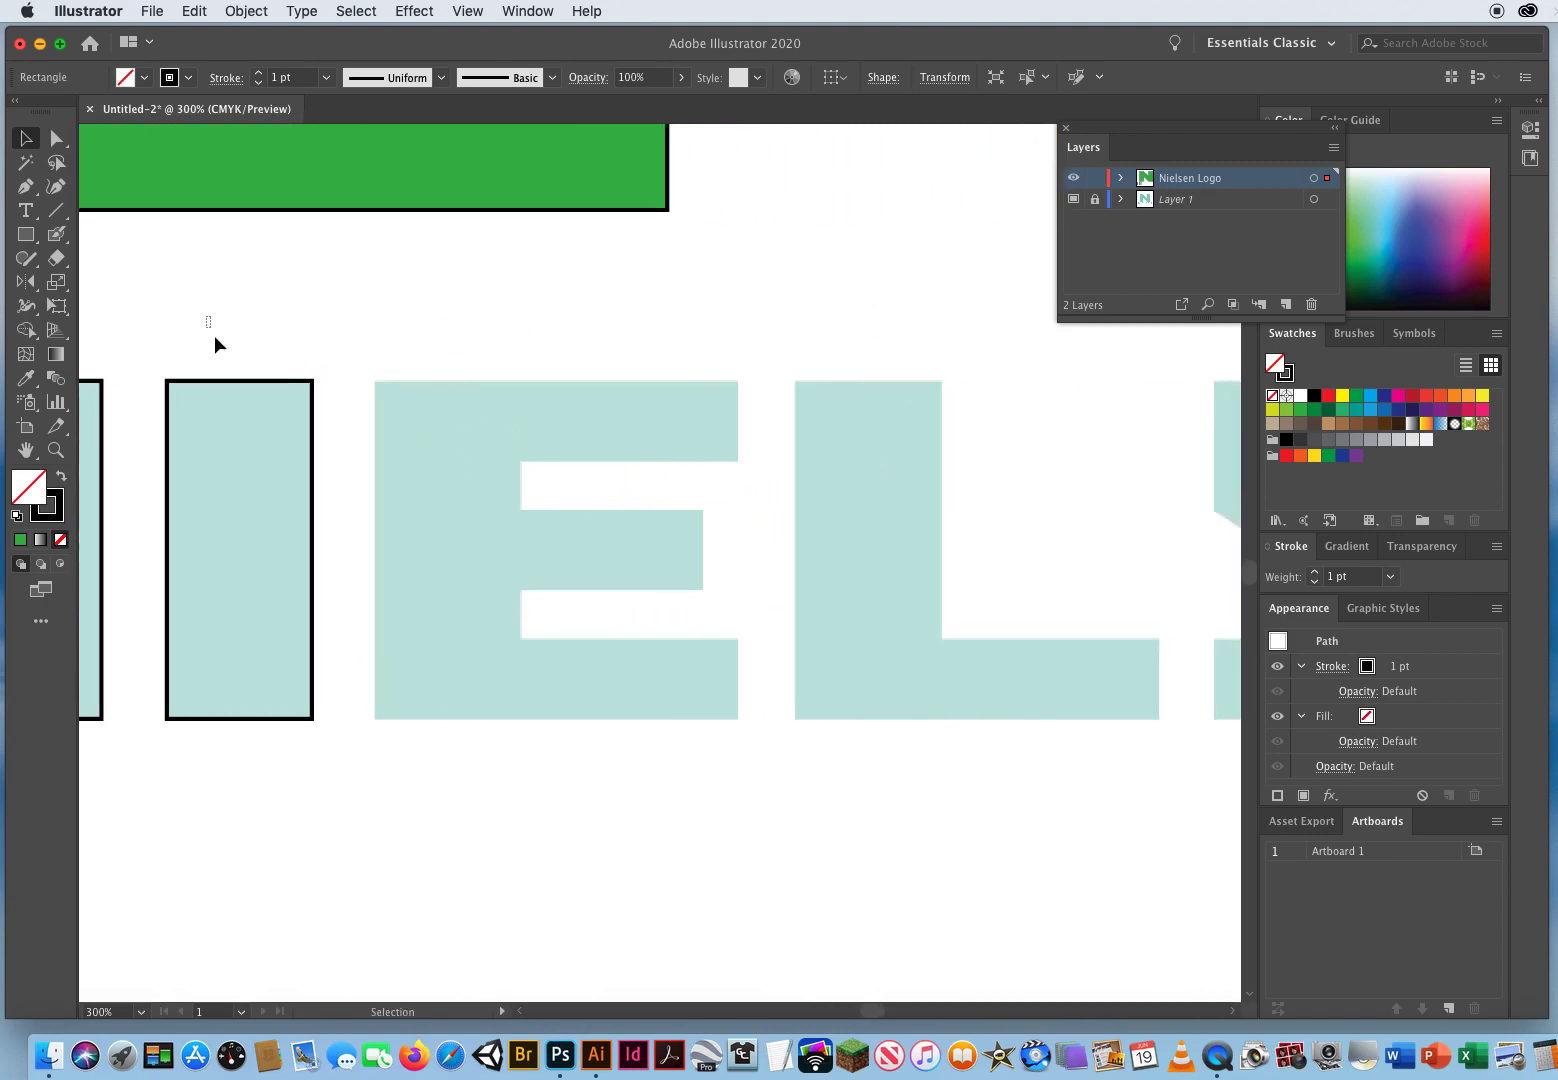
left_click_drag(214, 337, 296, 542)
left_click_drag(179, 297, 868, 551)
key("alt")
key("alt")
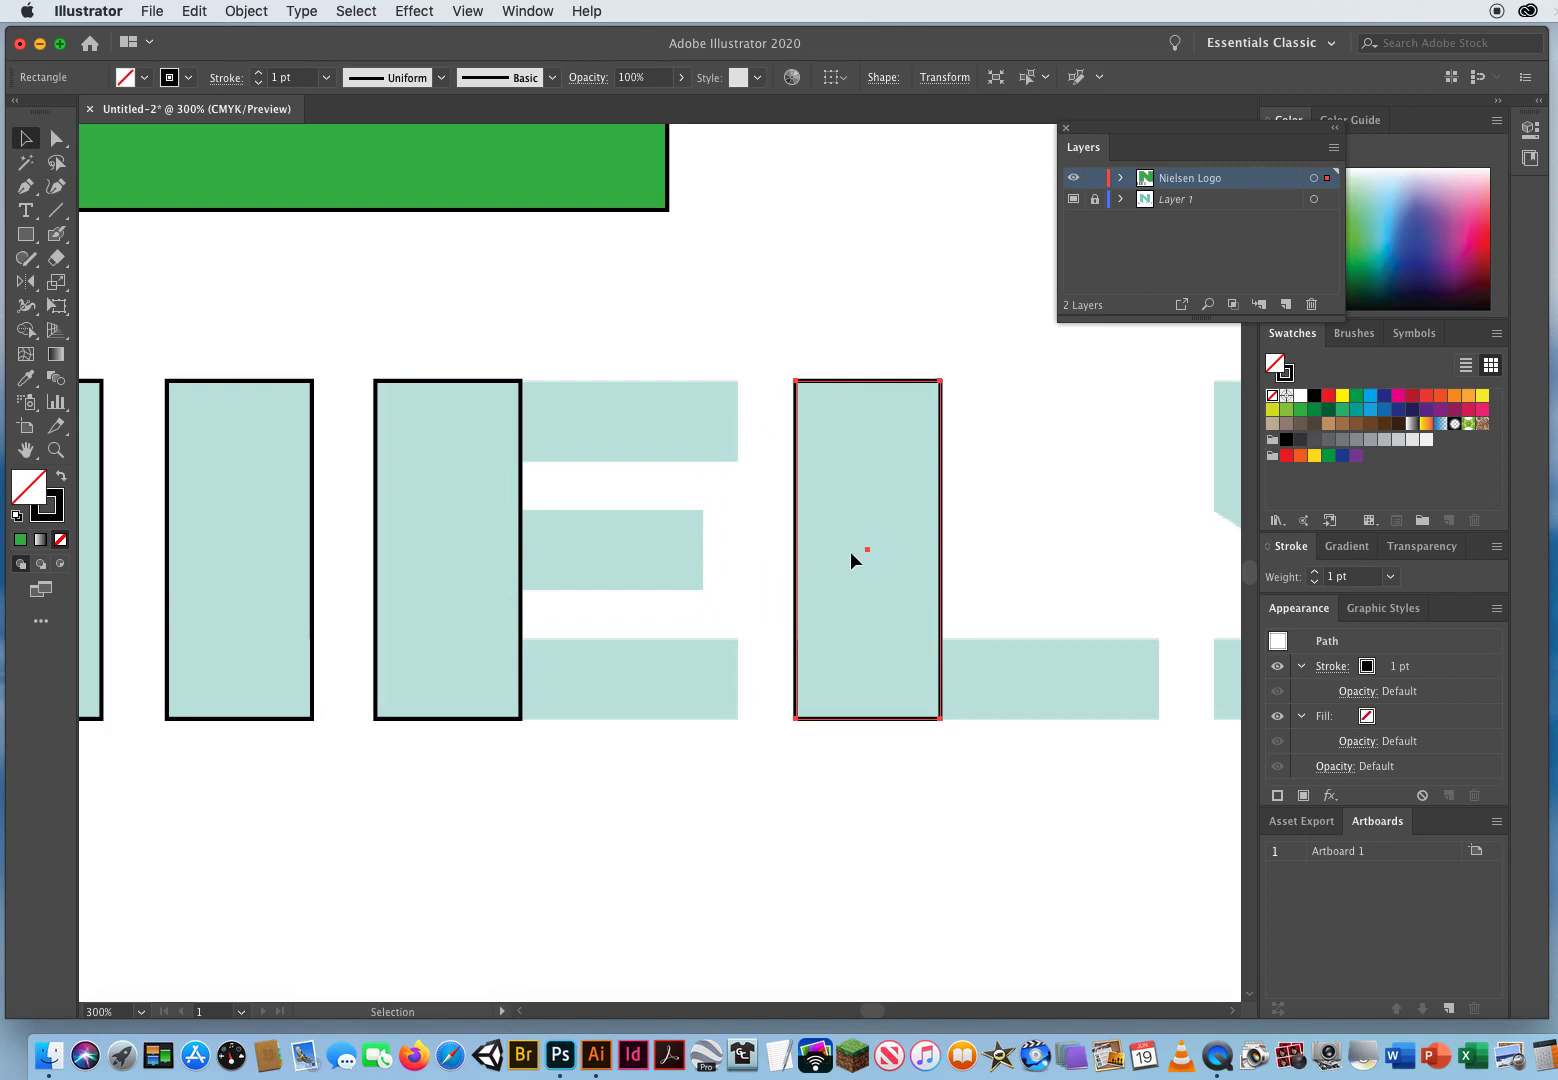
Step: Draw three rectangles tracing the top, middle and bottom bars of the wordmark's E
key("space")
left_click_drag(650, 581, 521, 608)
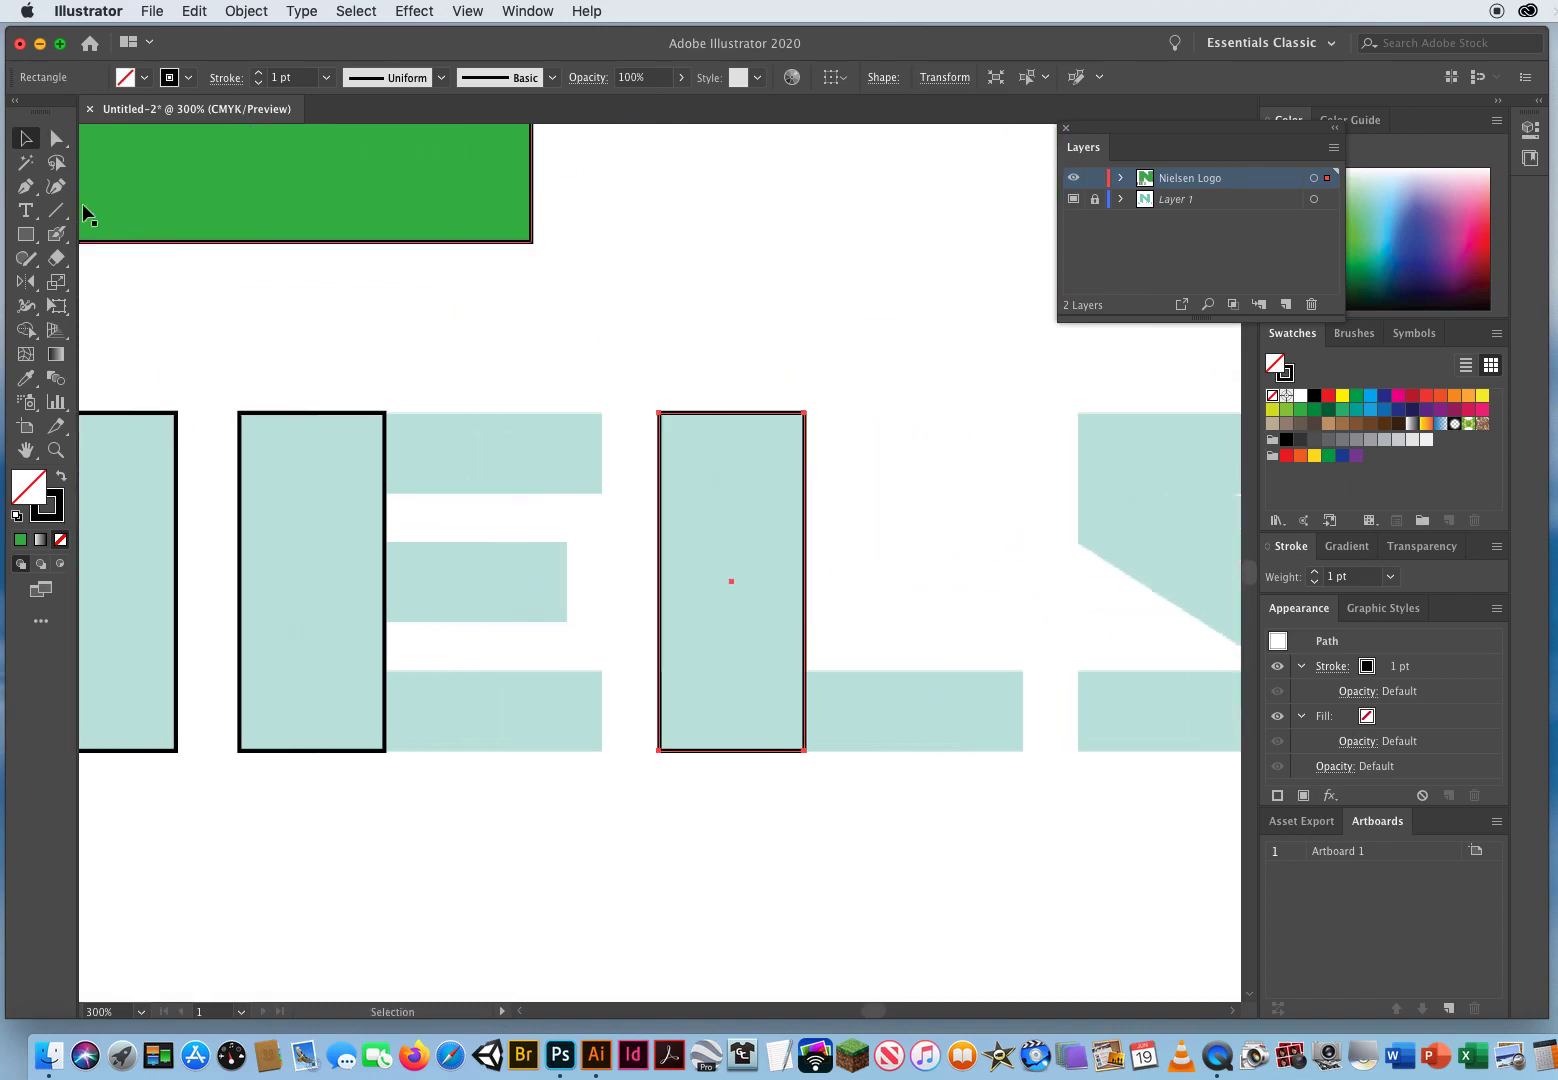
left_click(27, 236)
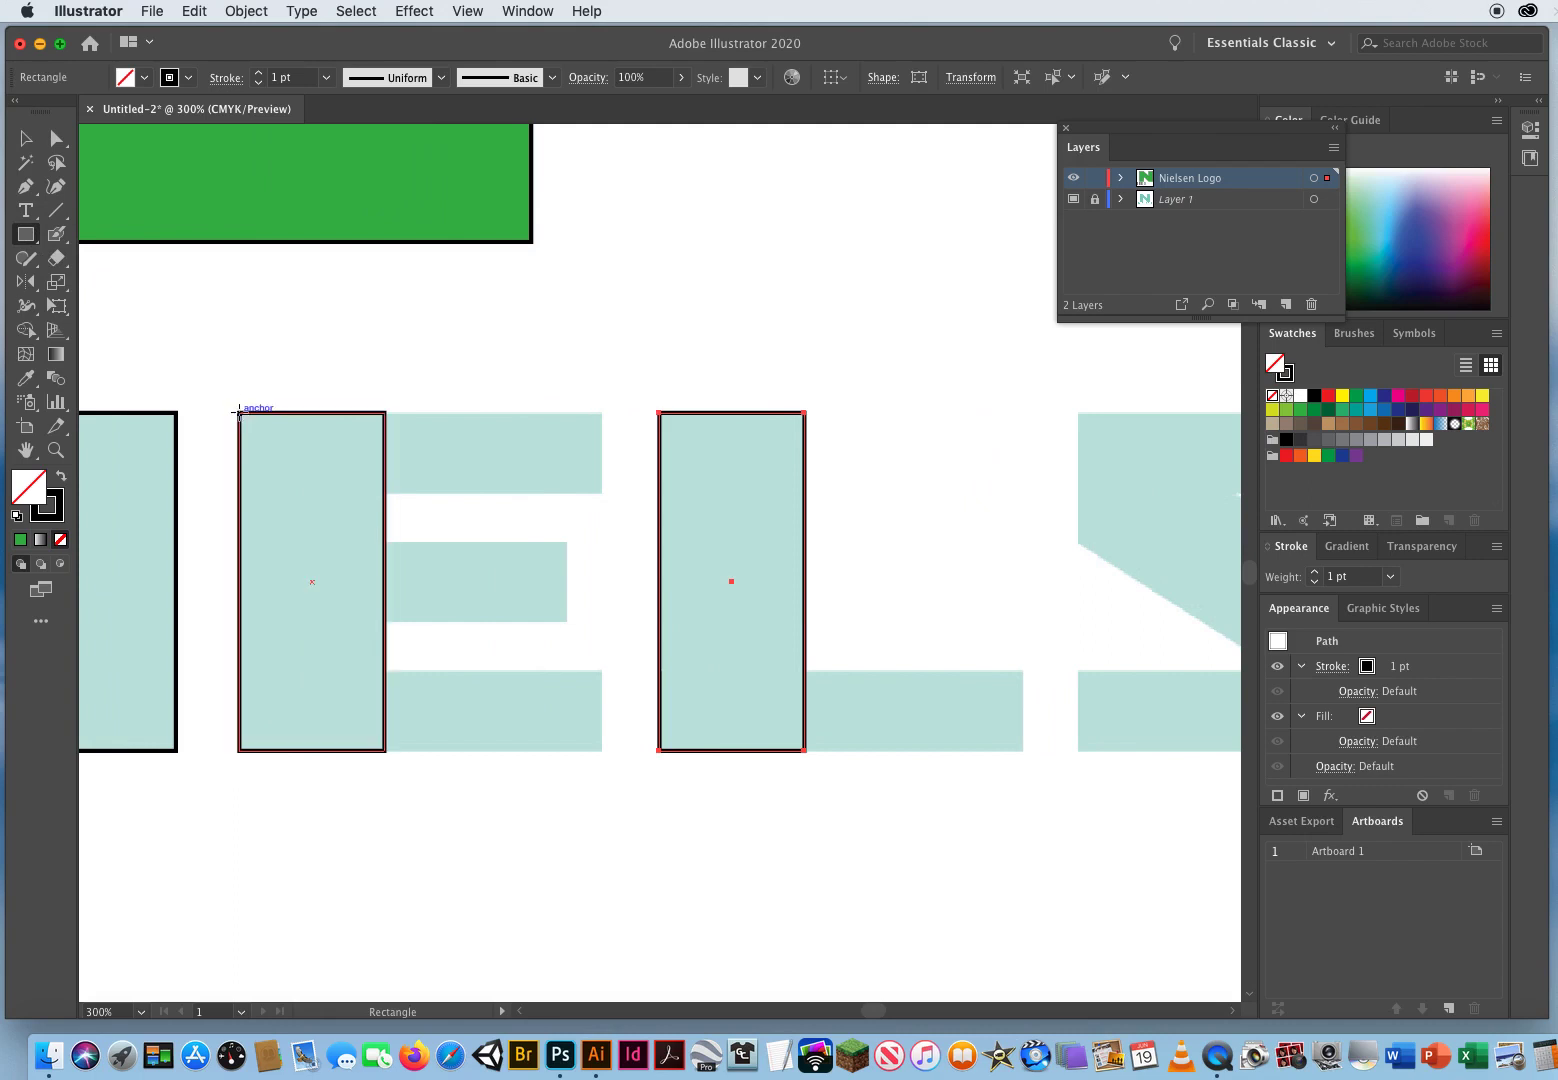
left_click_drag(238, 412, 601, 491)
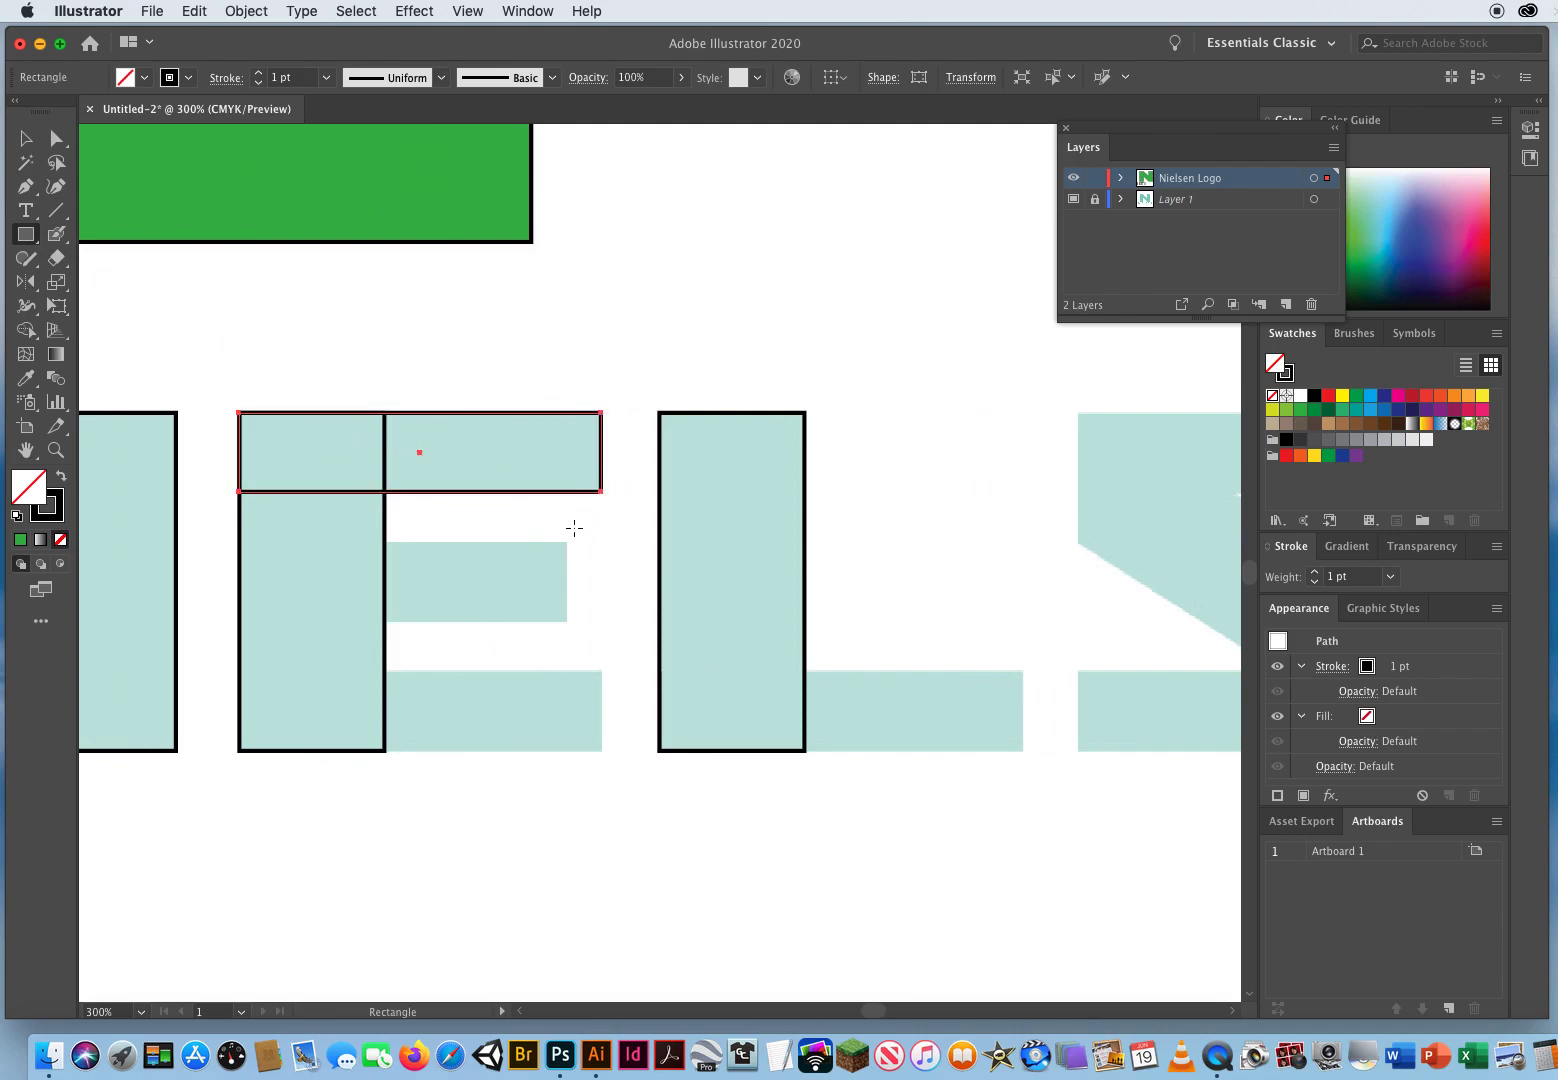
left_click_drag(566, 543, 292, 622)
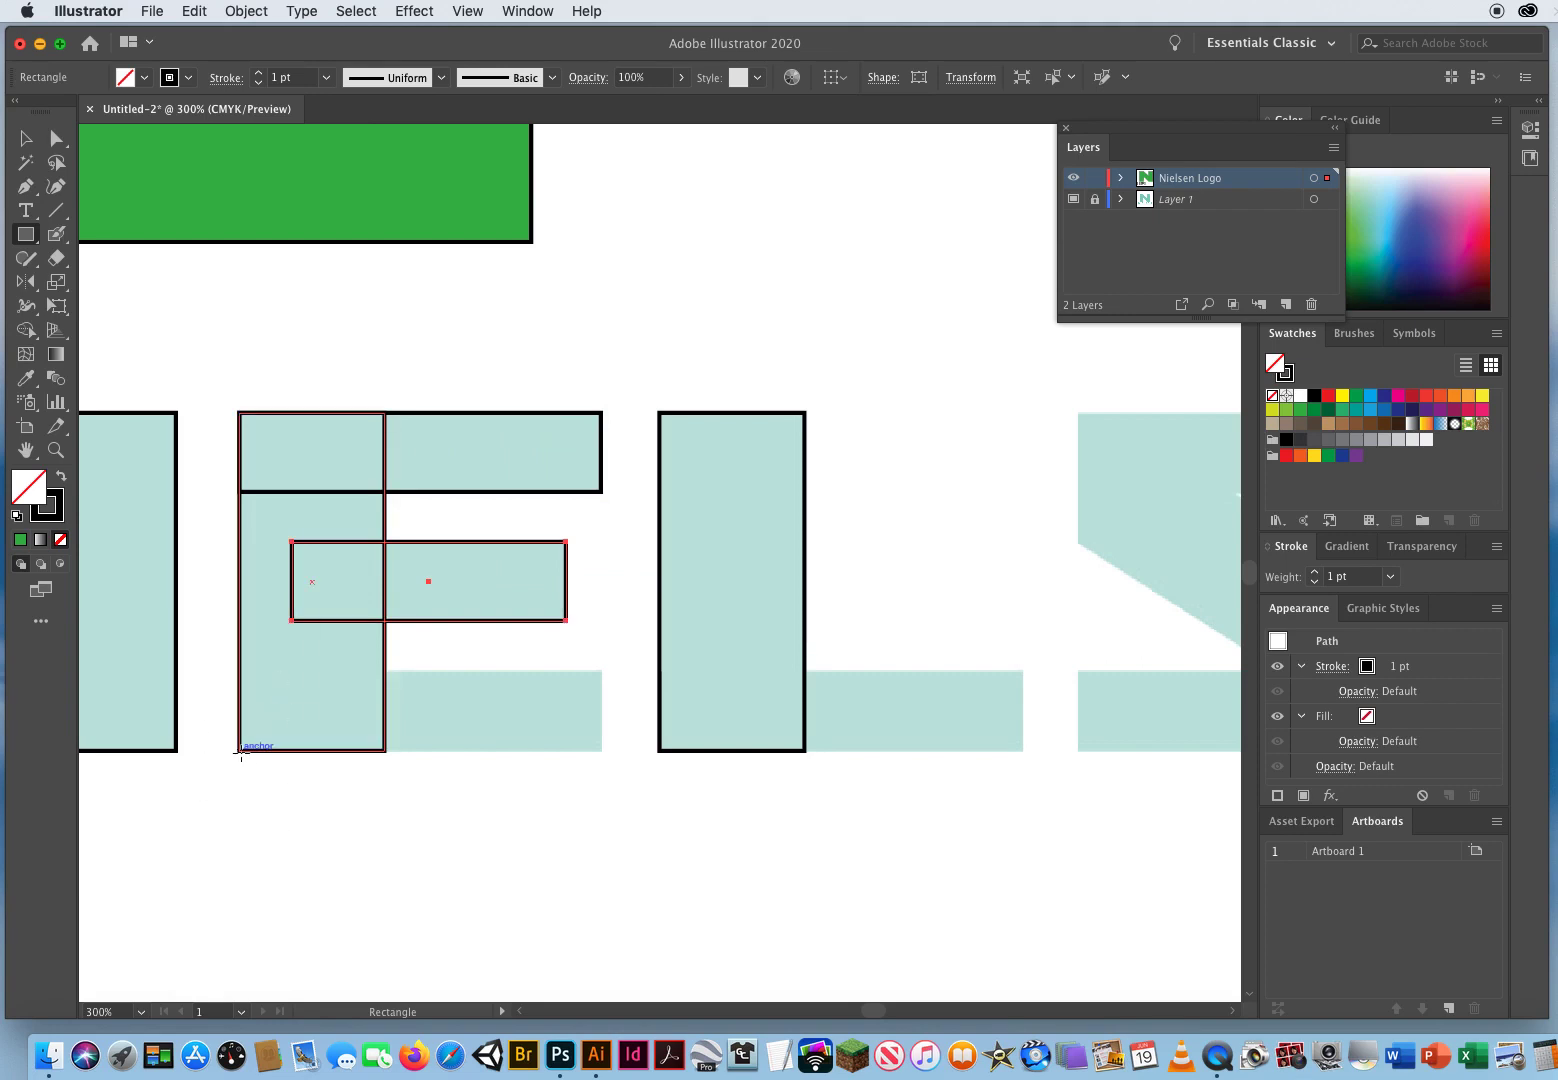
left_click_drag(239, 752, 600, 671)
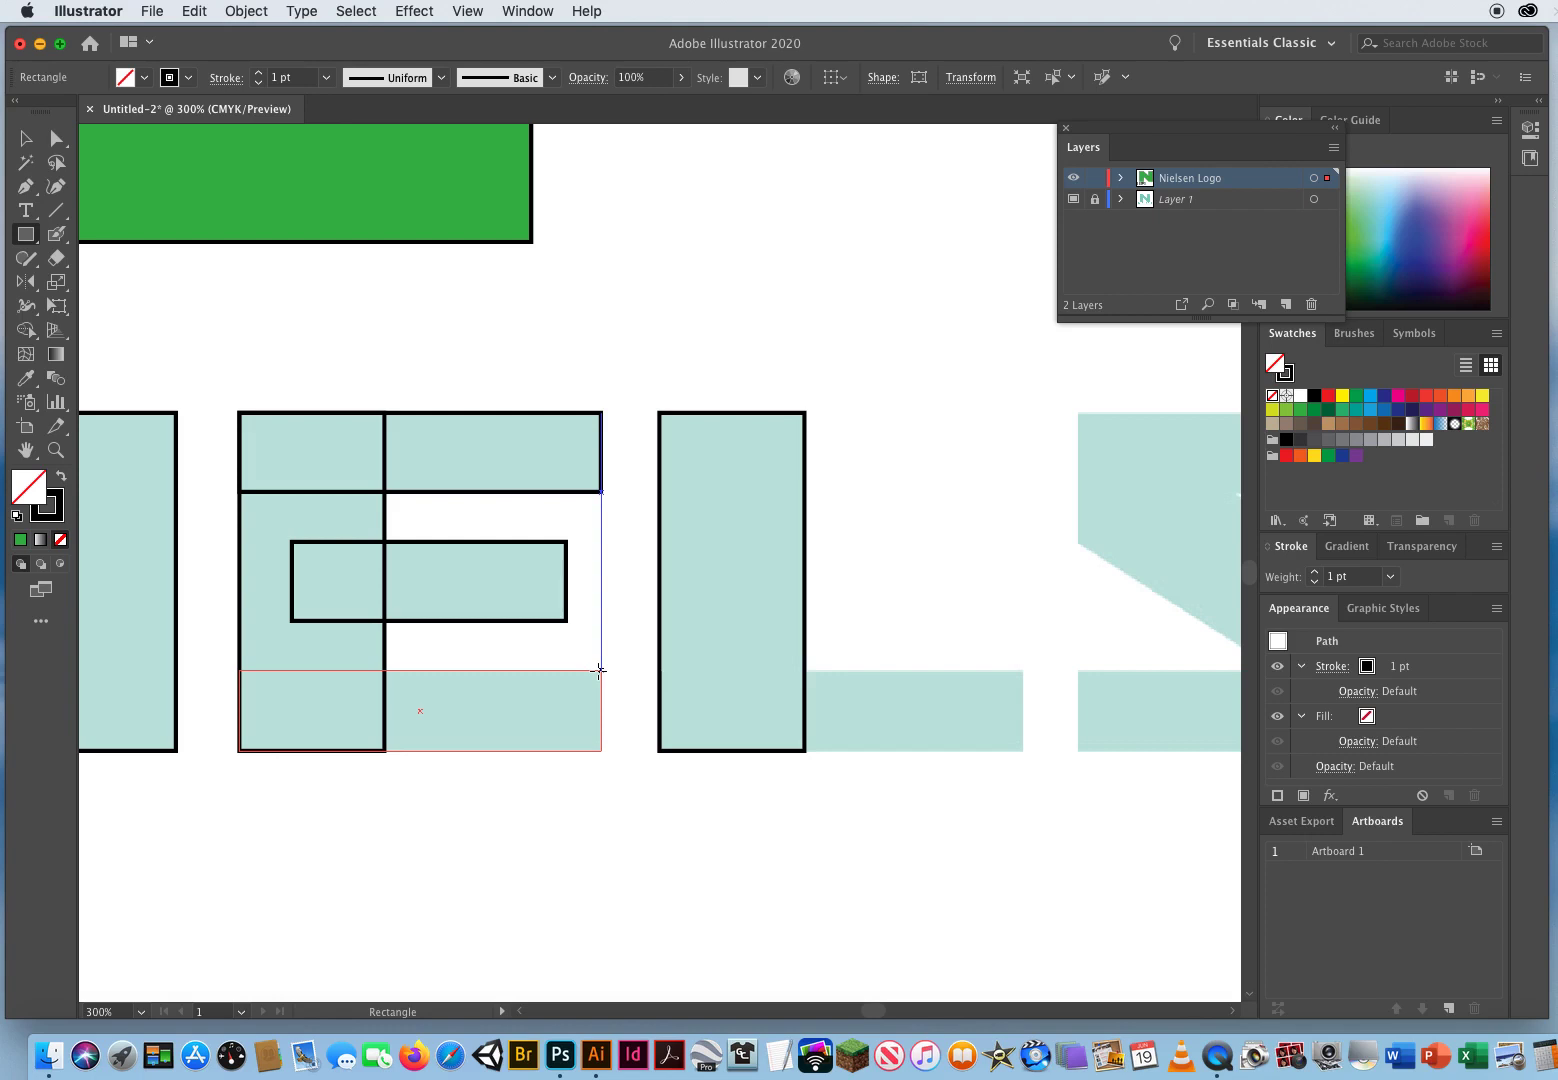
Step: Draw a rectangle tracing the horizontal foot bar of the L
left_click_drag(600, 670, 270, 579)
key("space")
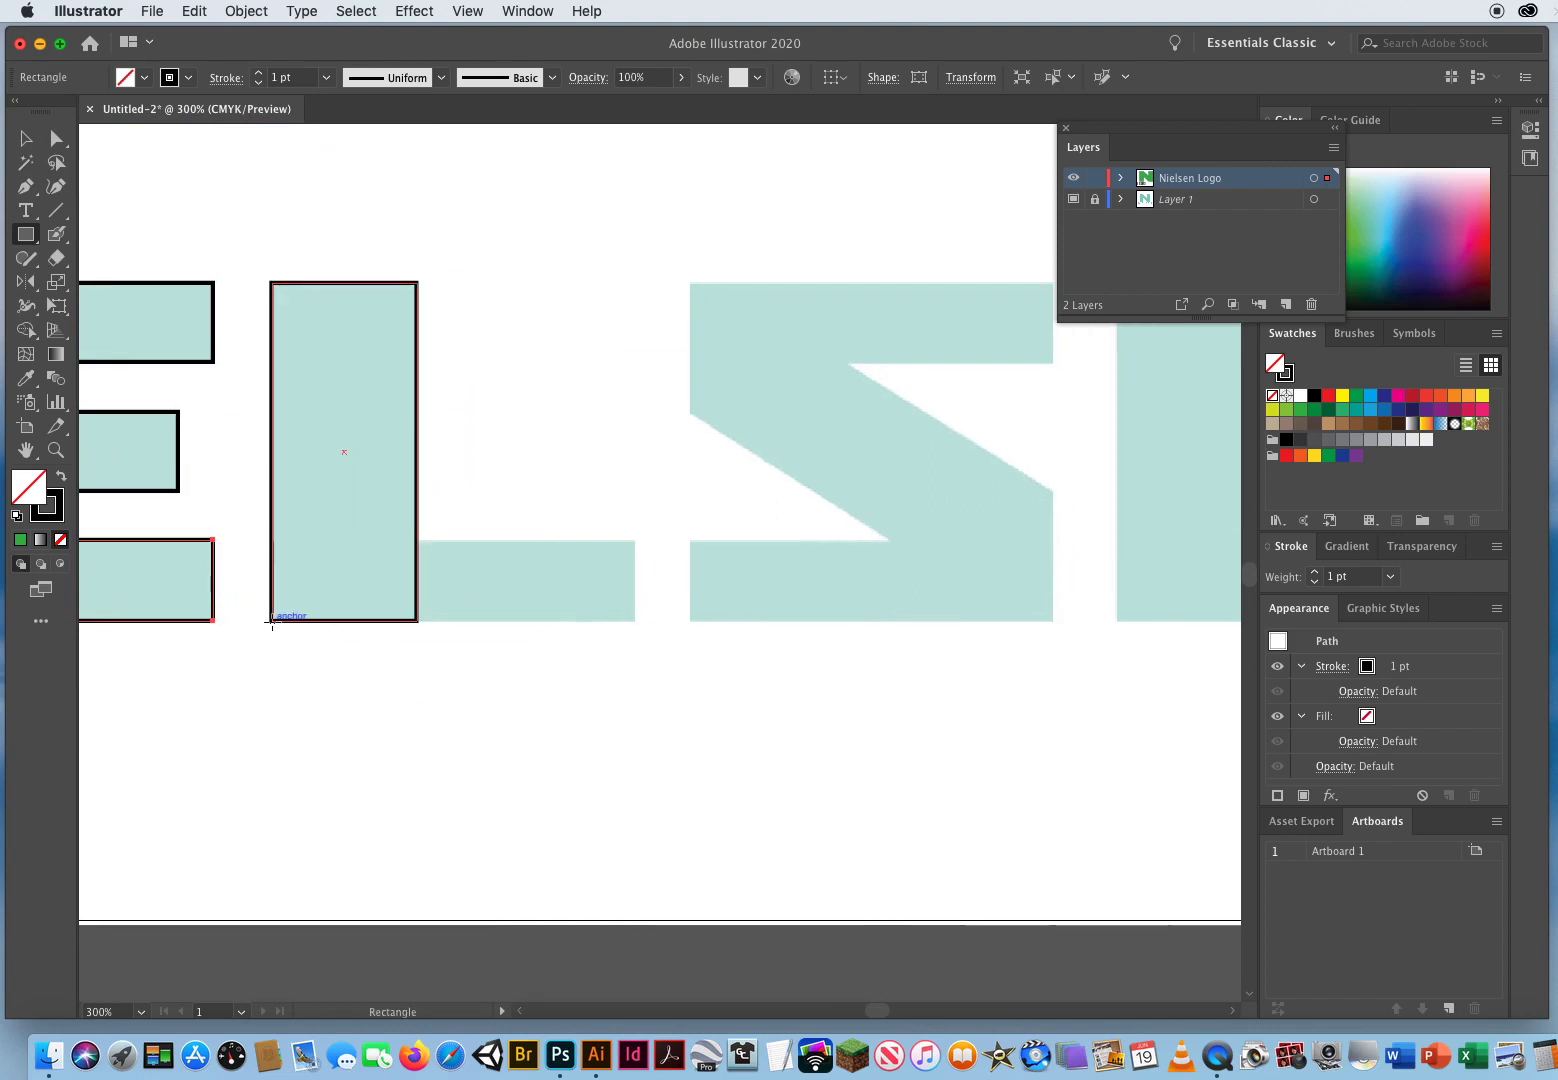
left_click_drag(272, 621, 634, 540)
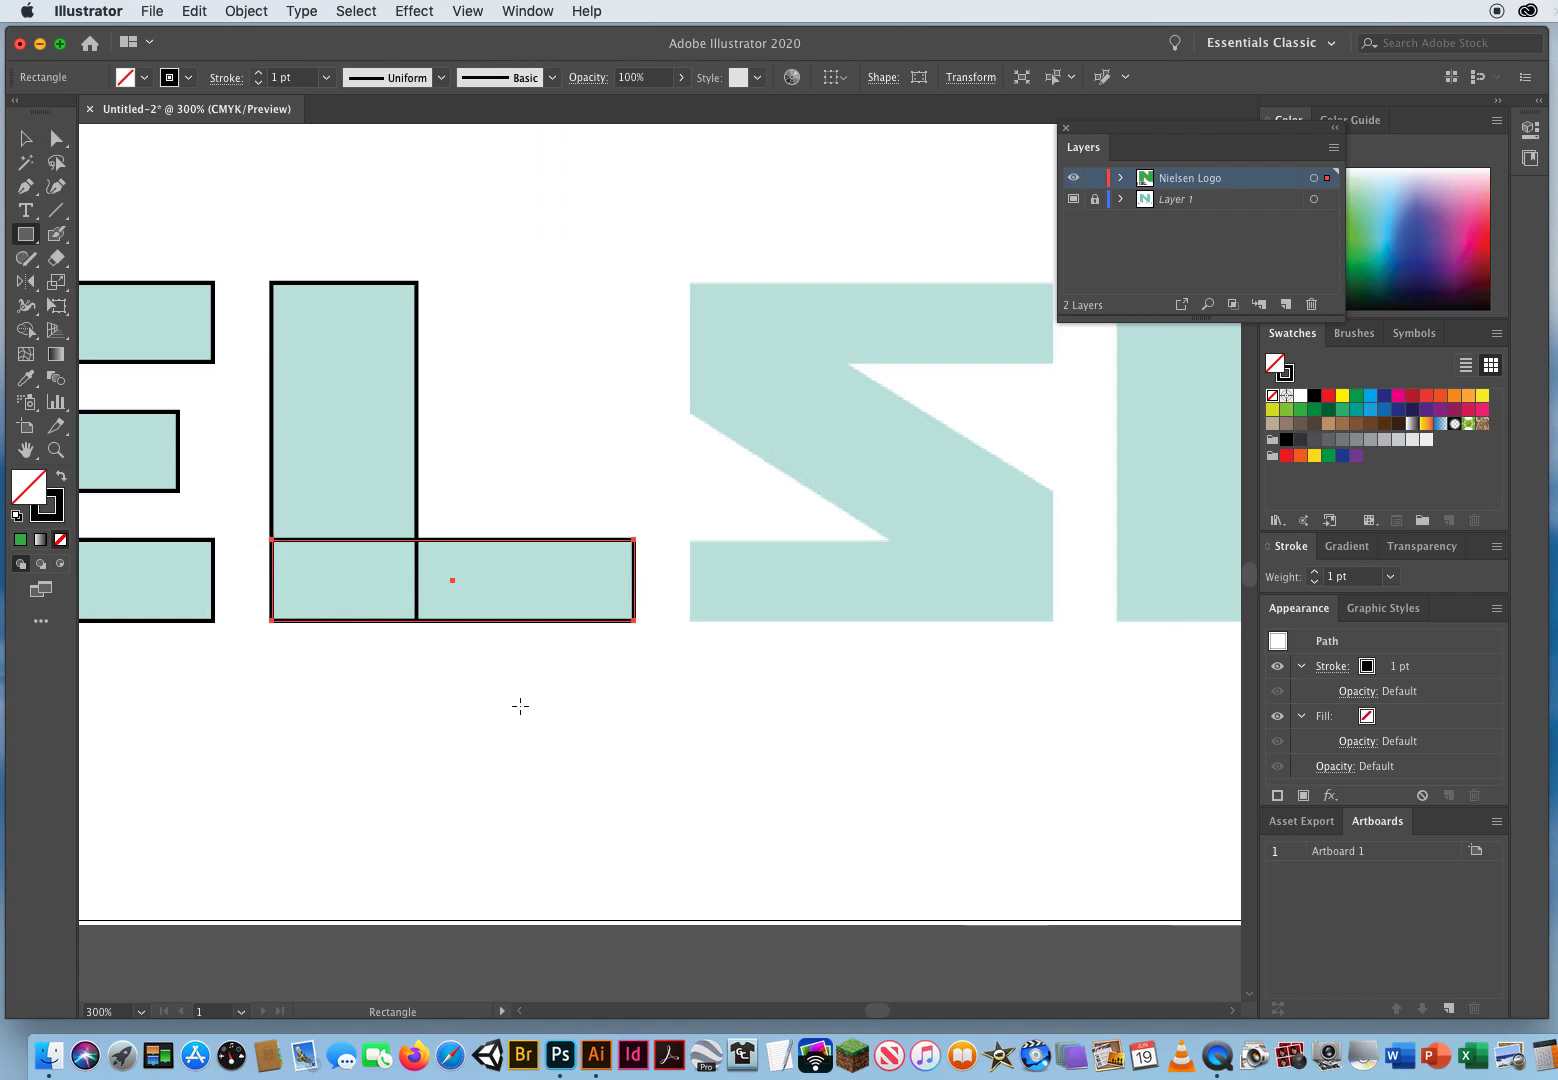
Step: Draw rectangles tracing the bottom and top horizontal bars of the S
left_click_drag(779, 660, 463, 675)
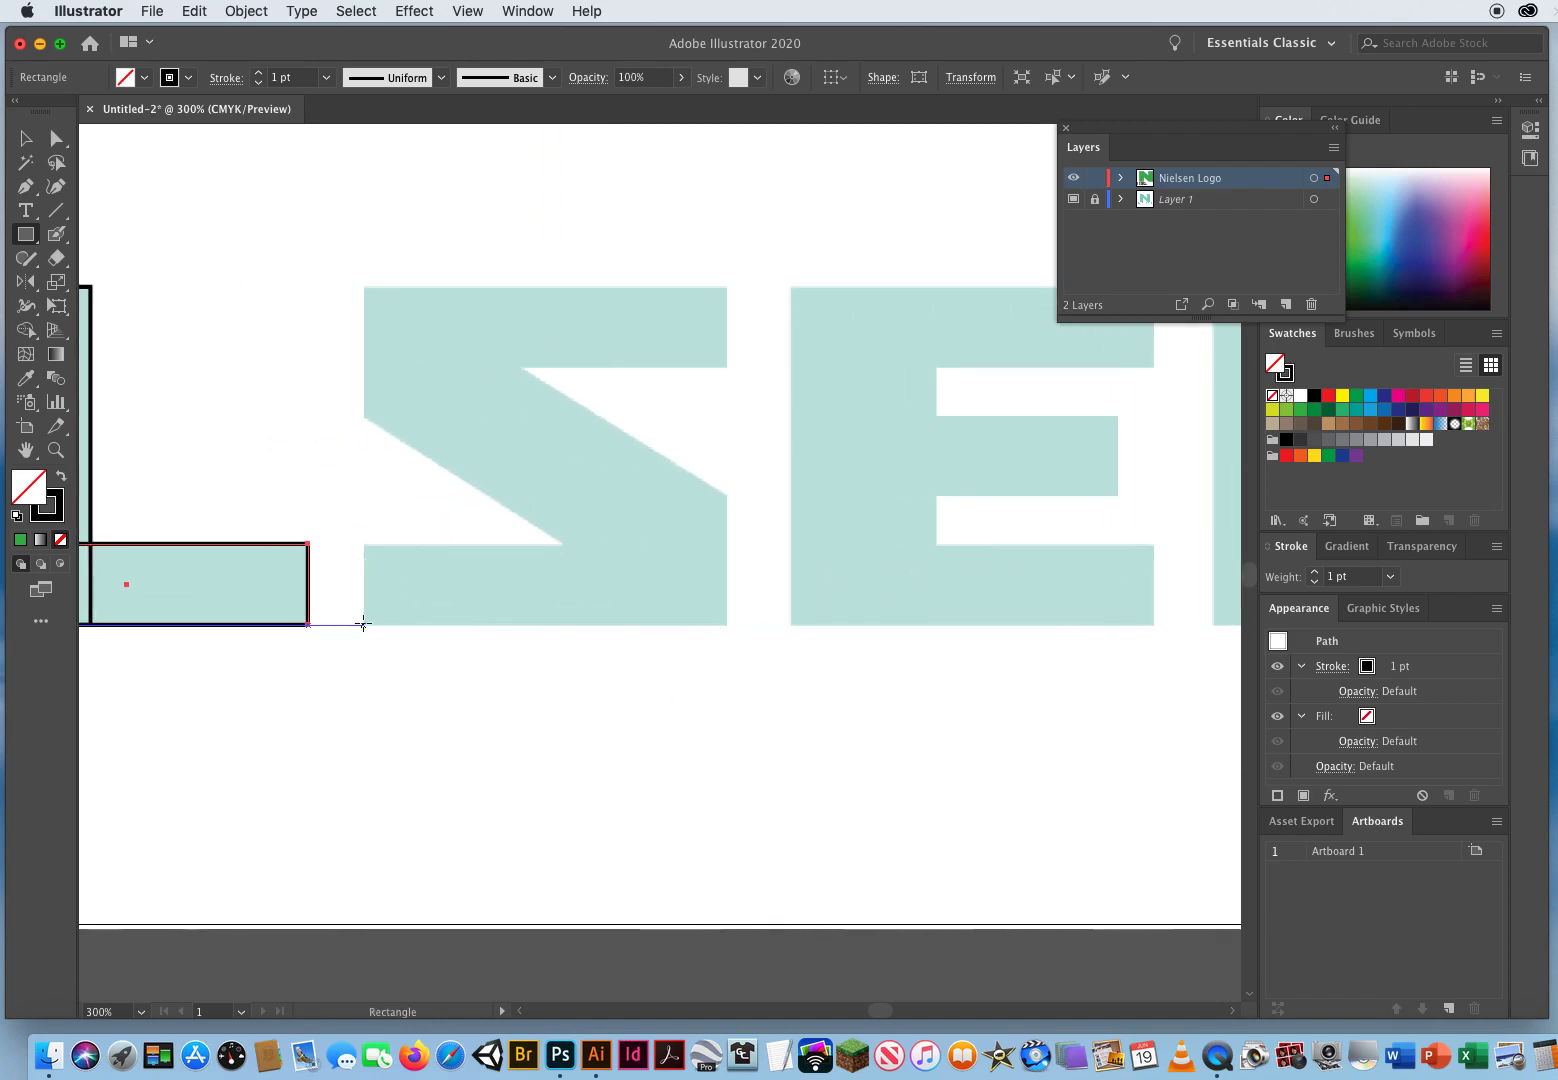
mouse_move(364, 626)
left_mouse_down()
mouse_move(563, 567)
mouse_move(726, 545)
left_mouse_up()
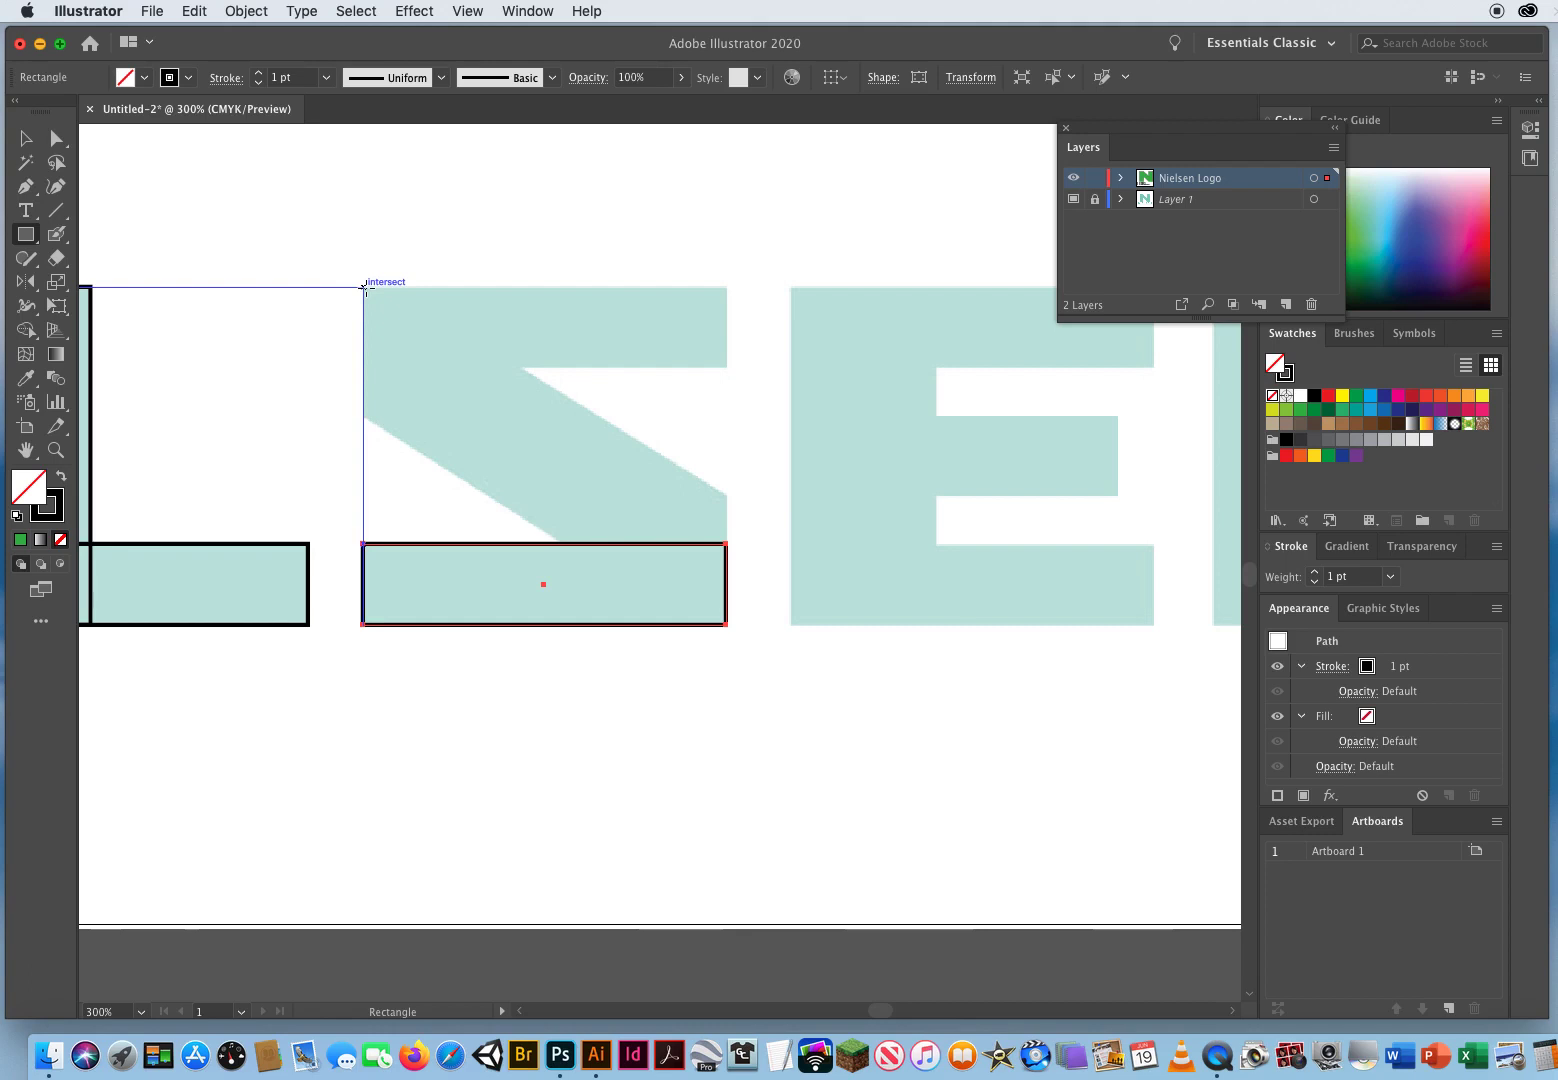
left_click_drag(365, 287, 726, 367)
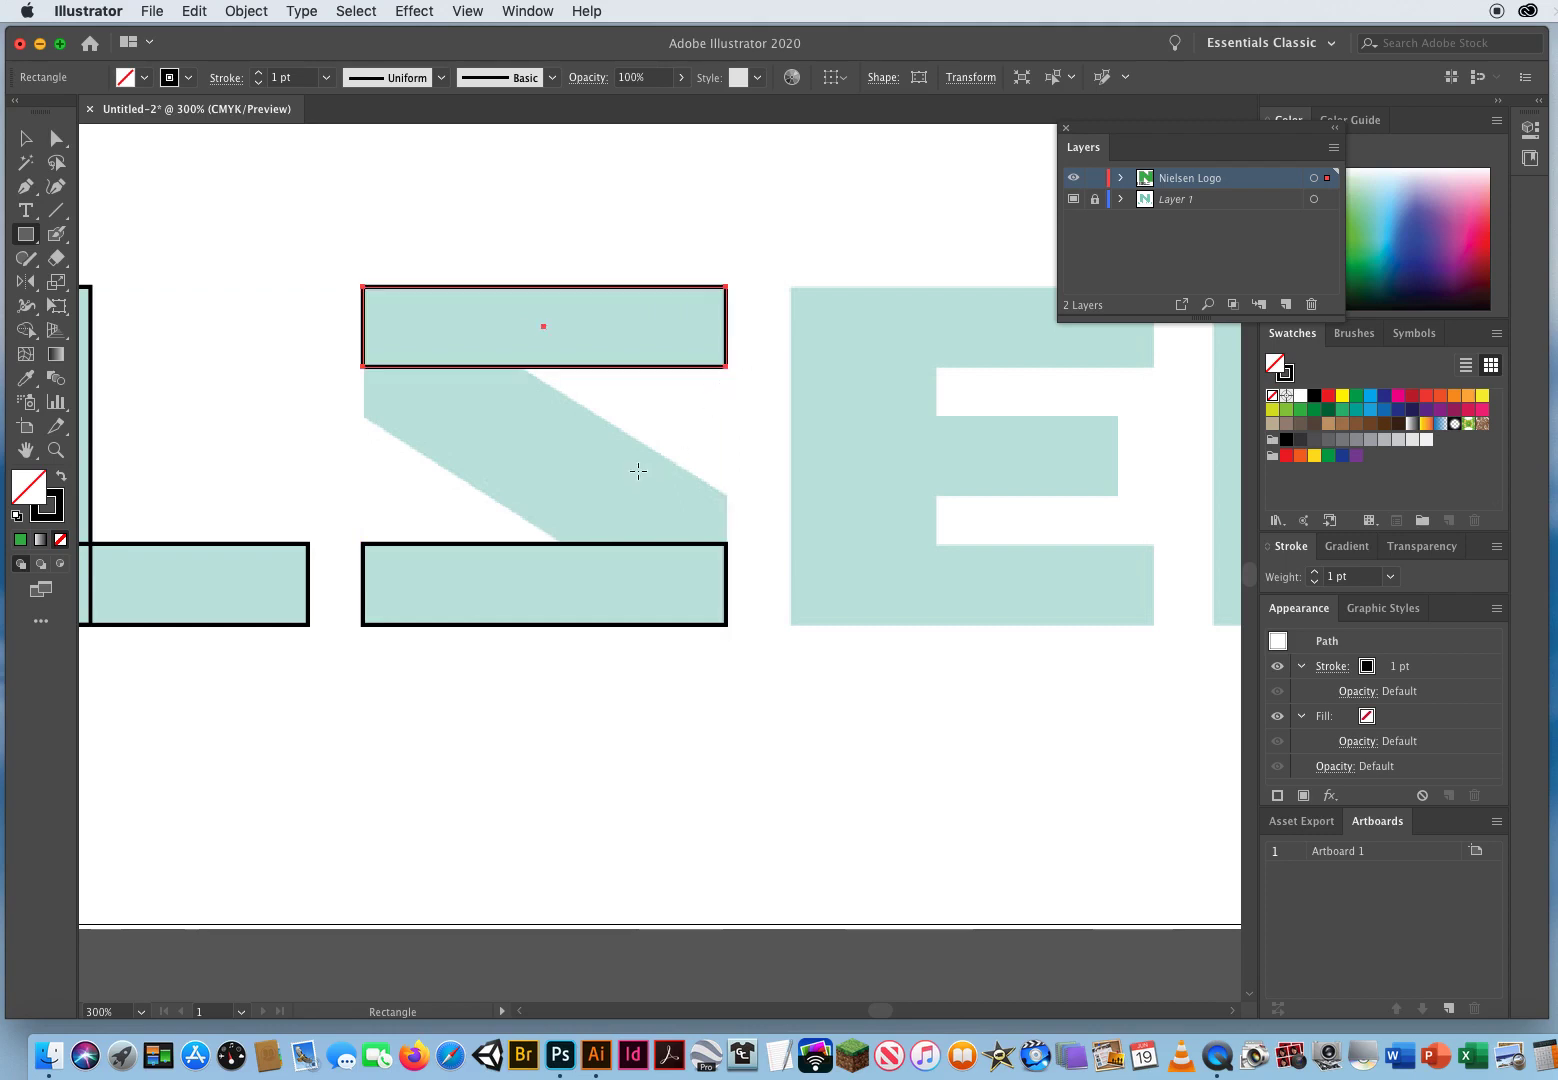
Step: Pan along the wordmark to review the traced letters
key("space")
left_click_drag(964, 450, 348, 465)
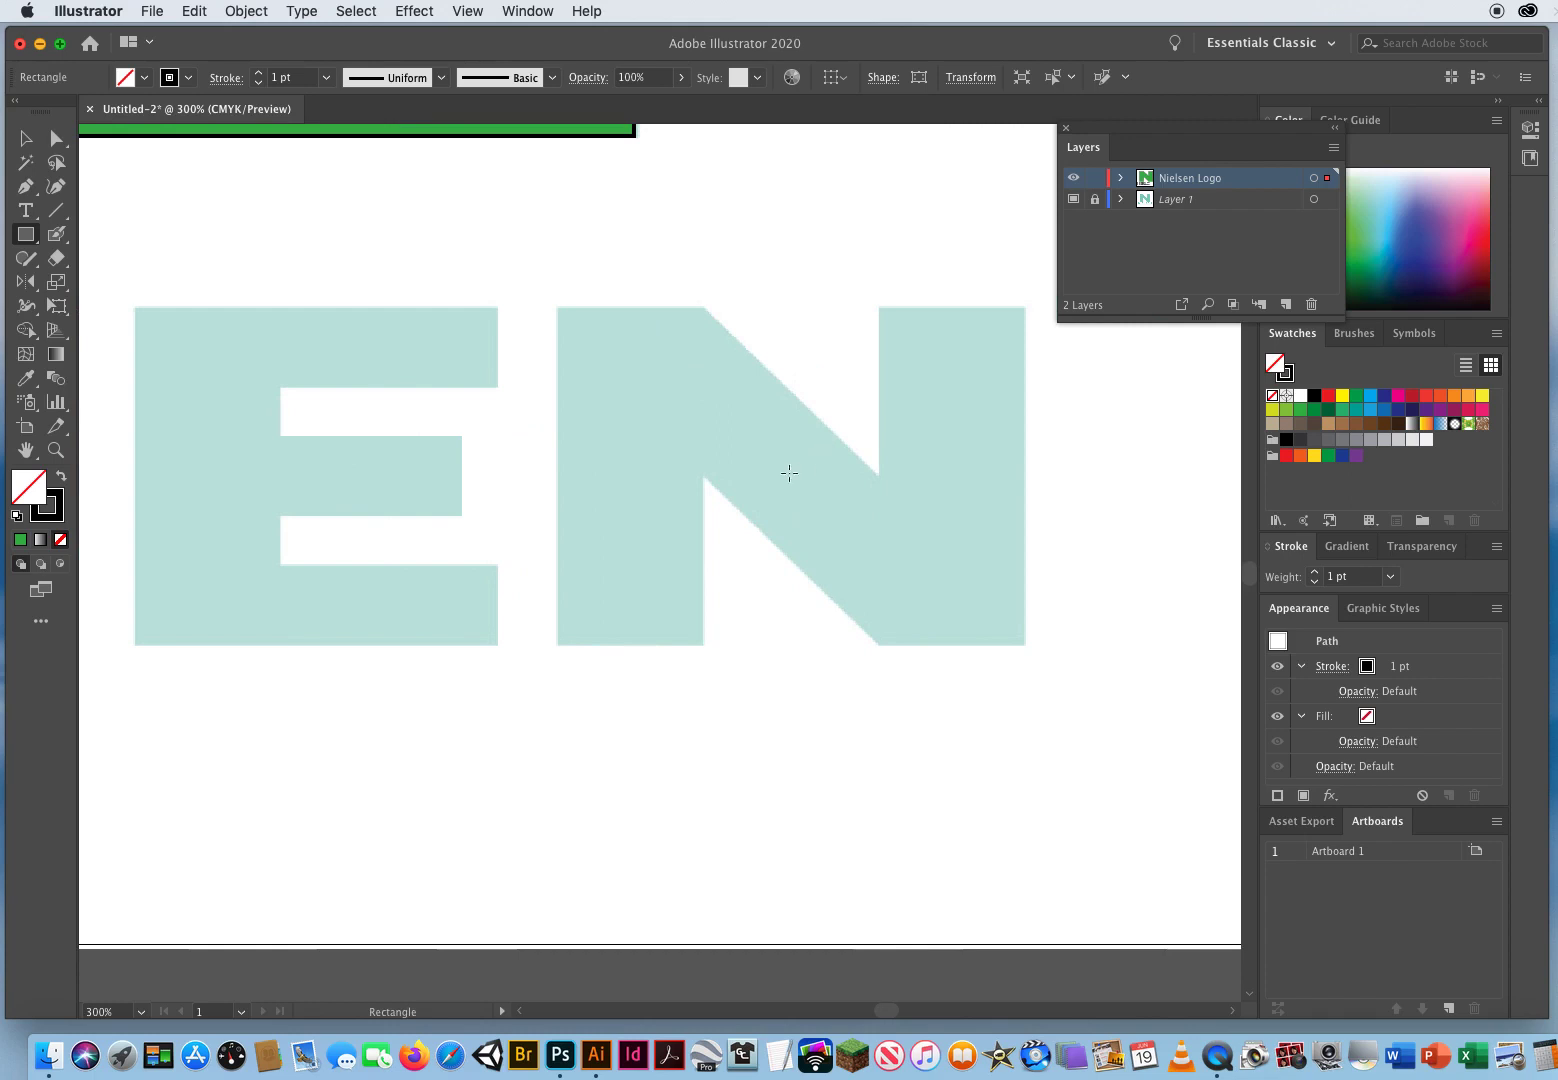
key("space")
left_click_drag(155, 491, 817, 469)
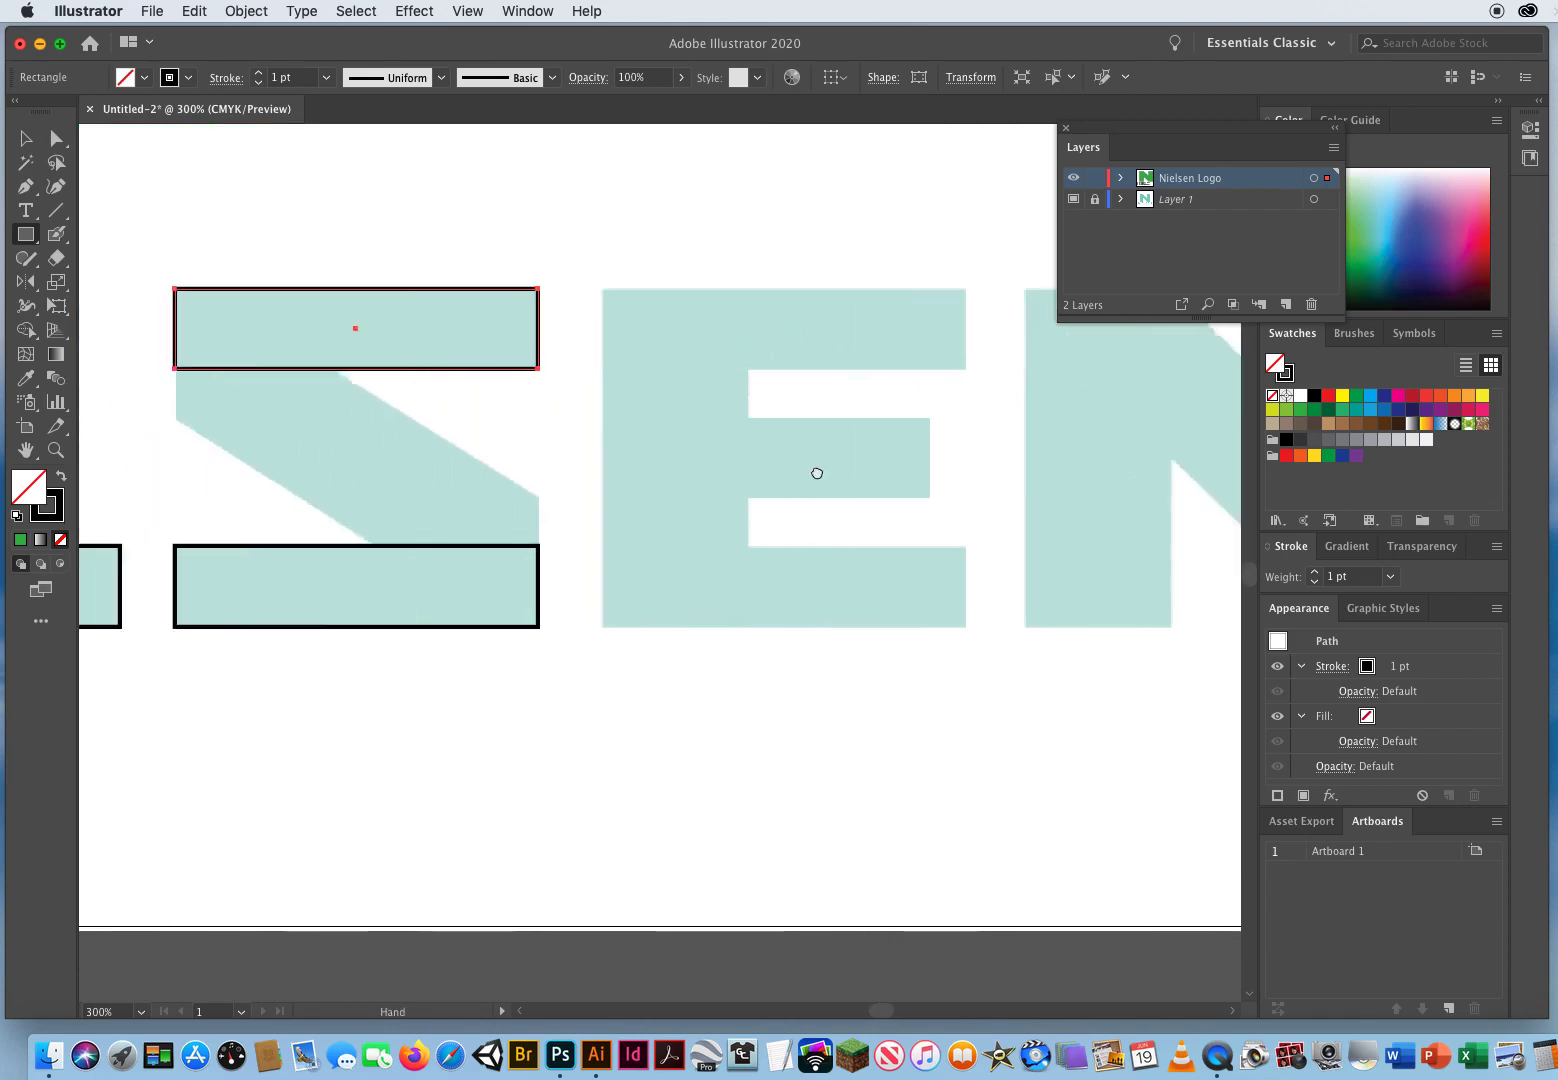
left_click_drag(436, 470, 922, 470)
left_click_drag(264, 508, 873, 512)
left_click_drag(320, 530, 654, 532)
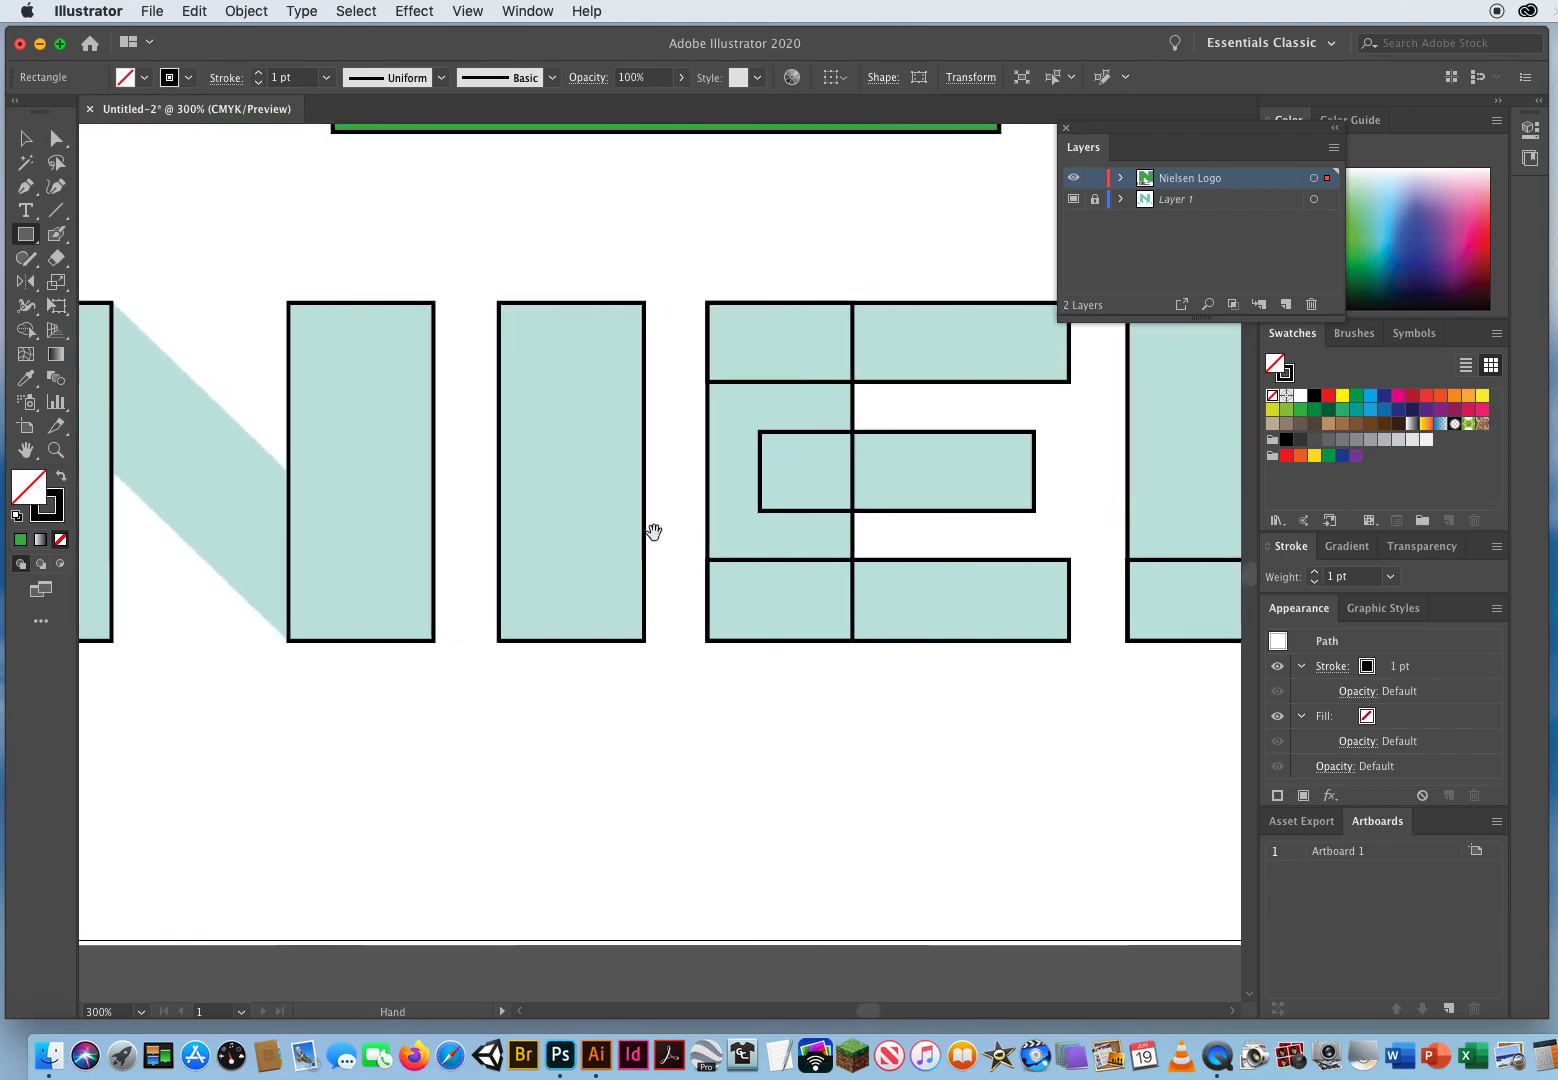
left_click_drag(292, 532, 593, 546)
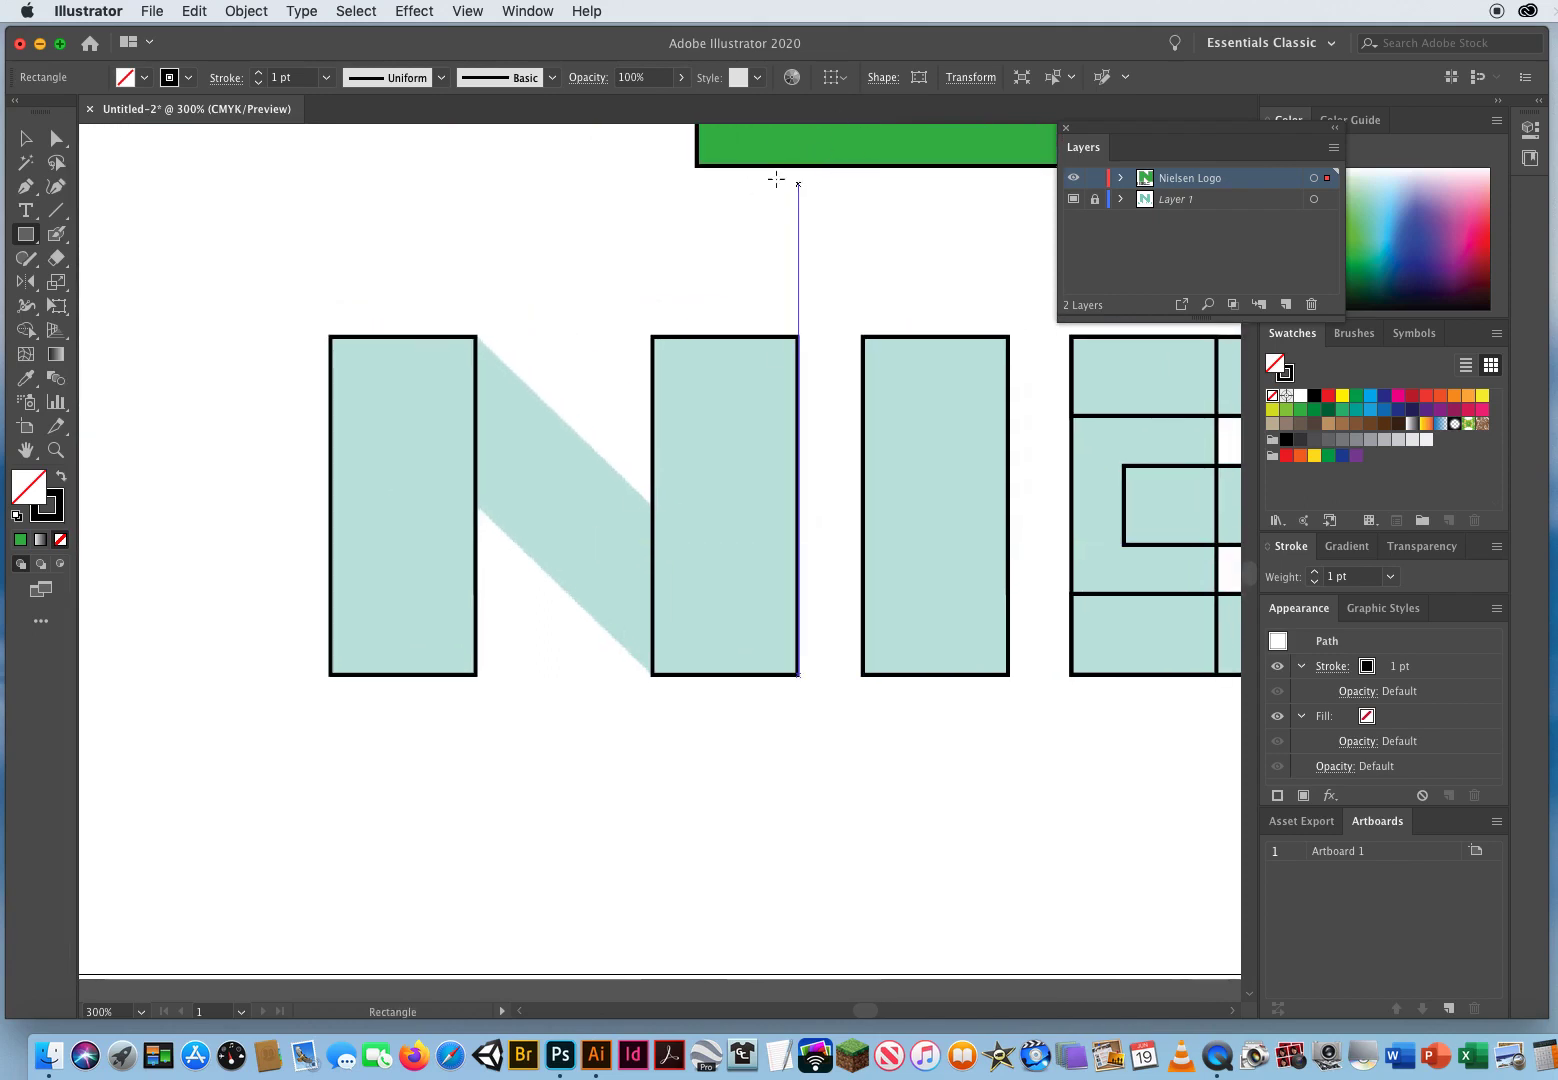
Step: With the Pen tool, draw a closed shape tracing the diagonal of the wordmark's N, overlapping both stems
left_click(24, 188)
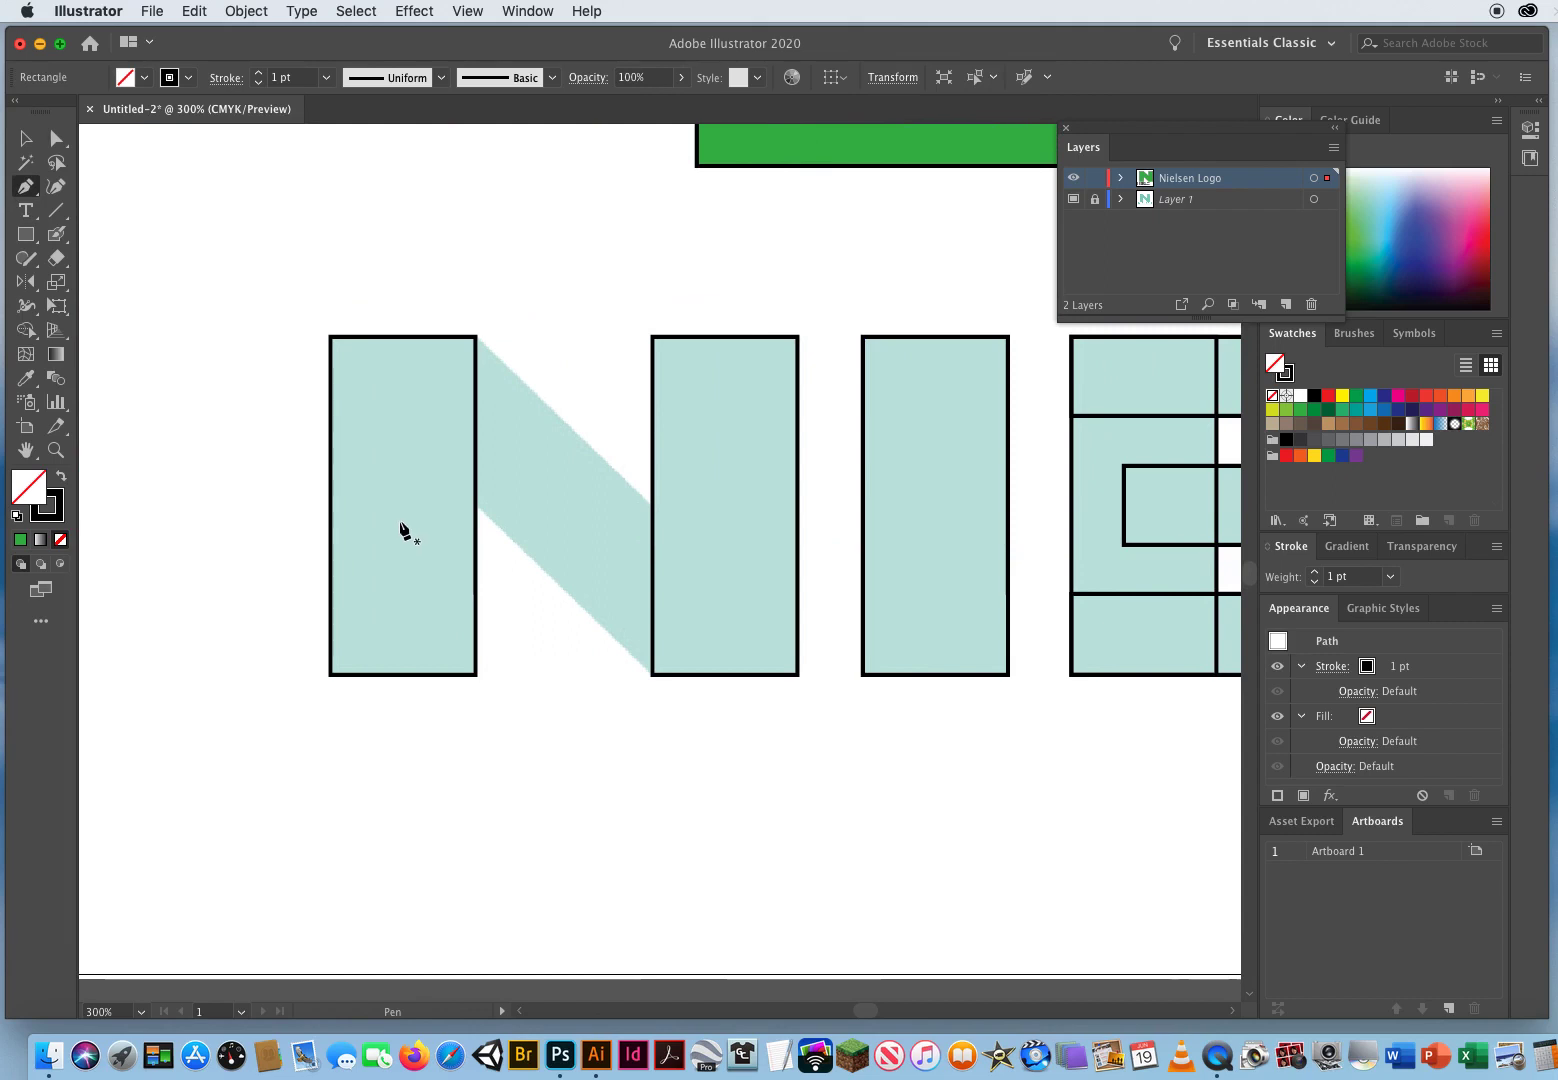
left_click_drag(725, 541, 581, 531)
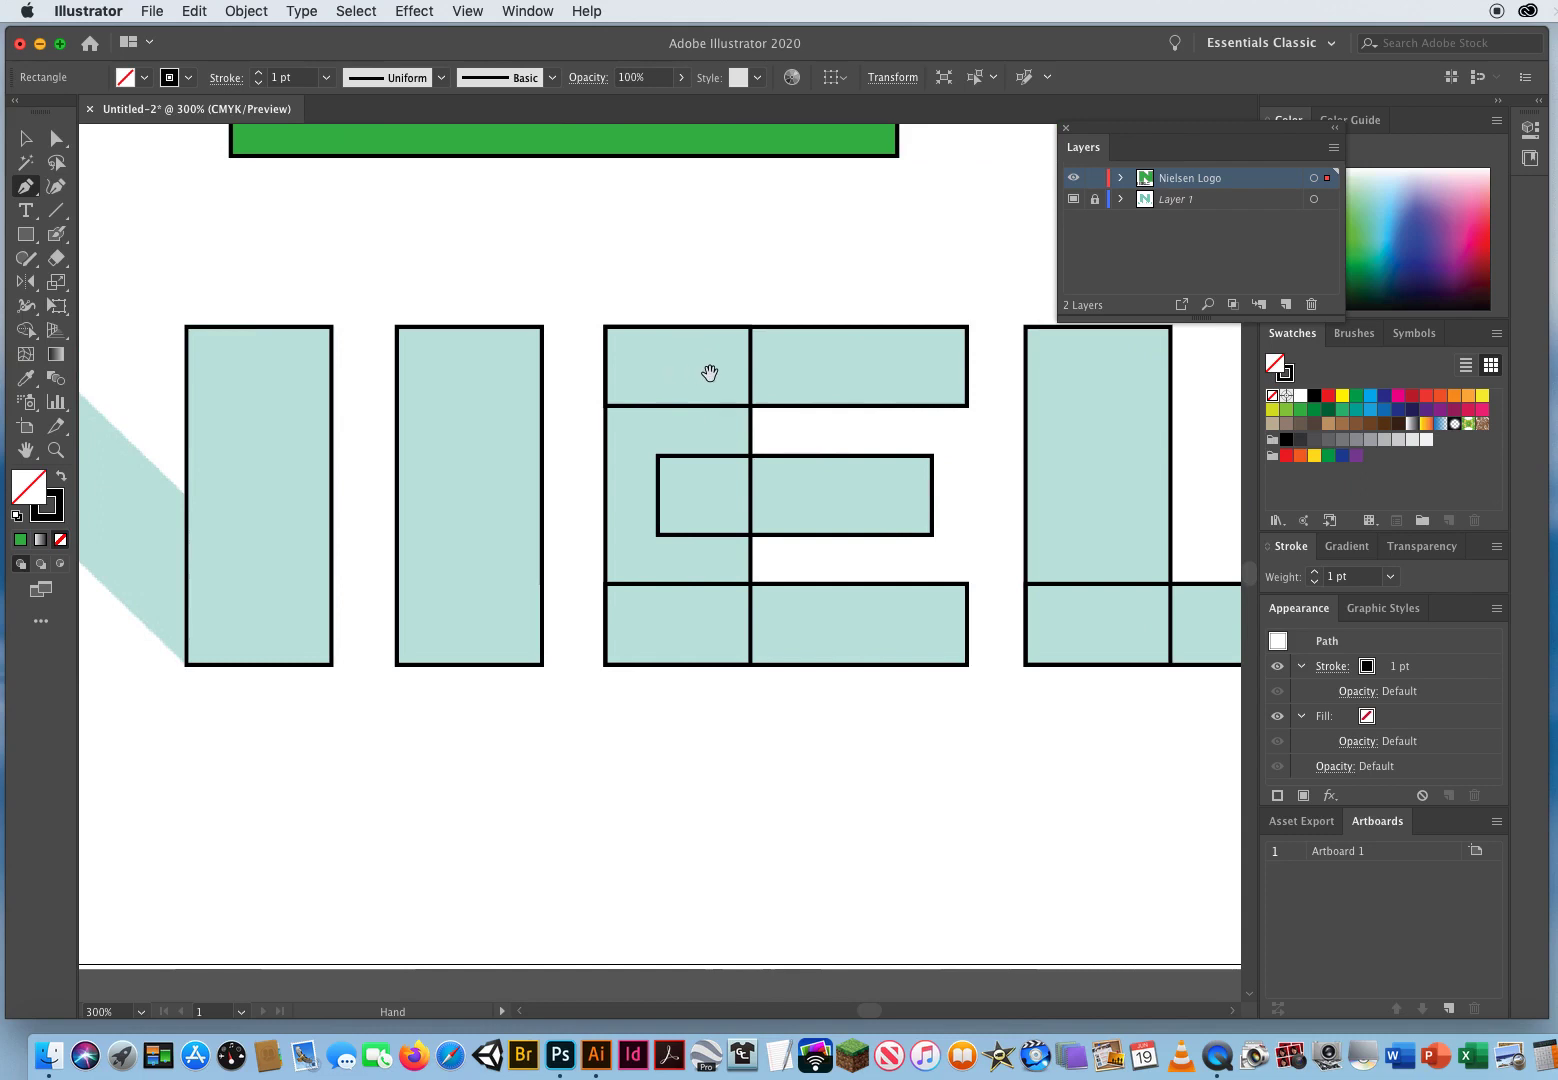
left_click_drag(821, 619, 264, 573)
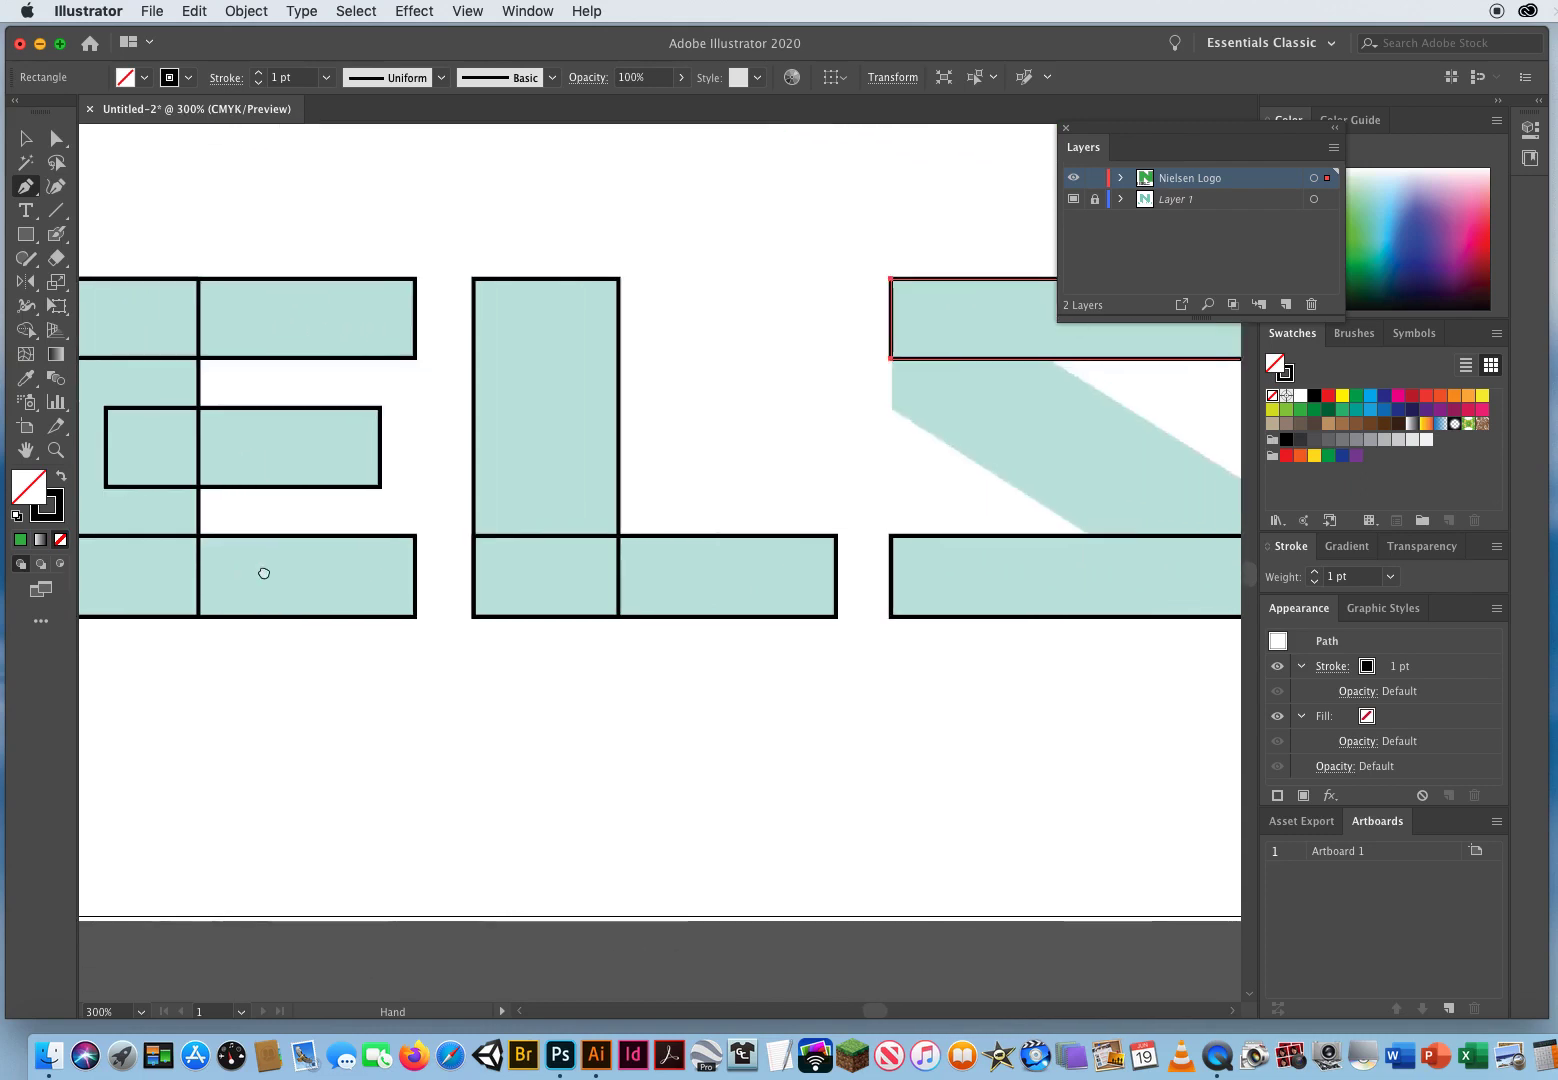
left_click_drag(341, 625, 1119, 603)
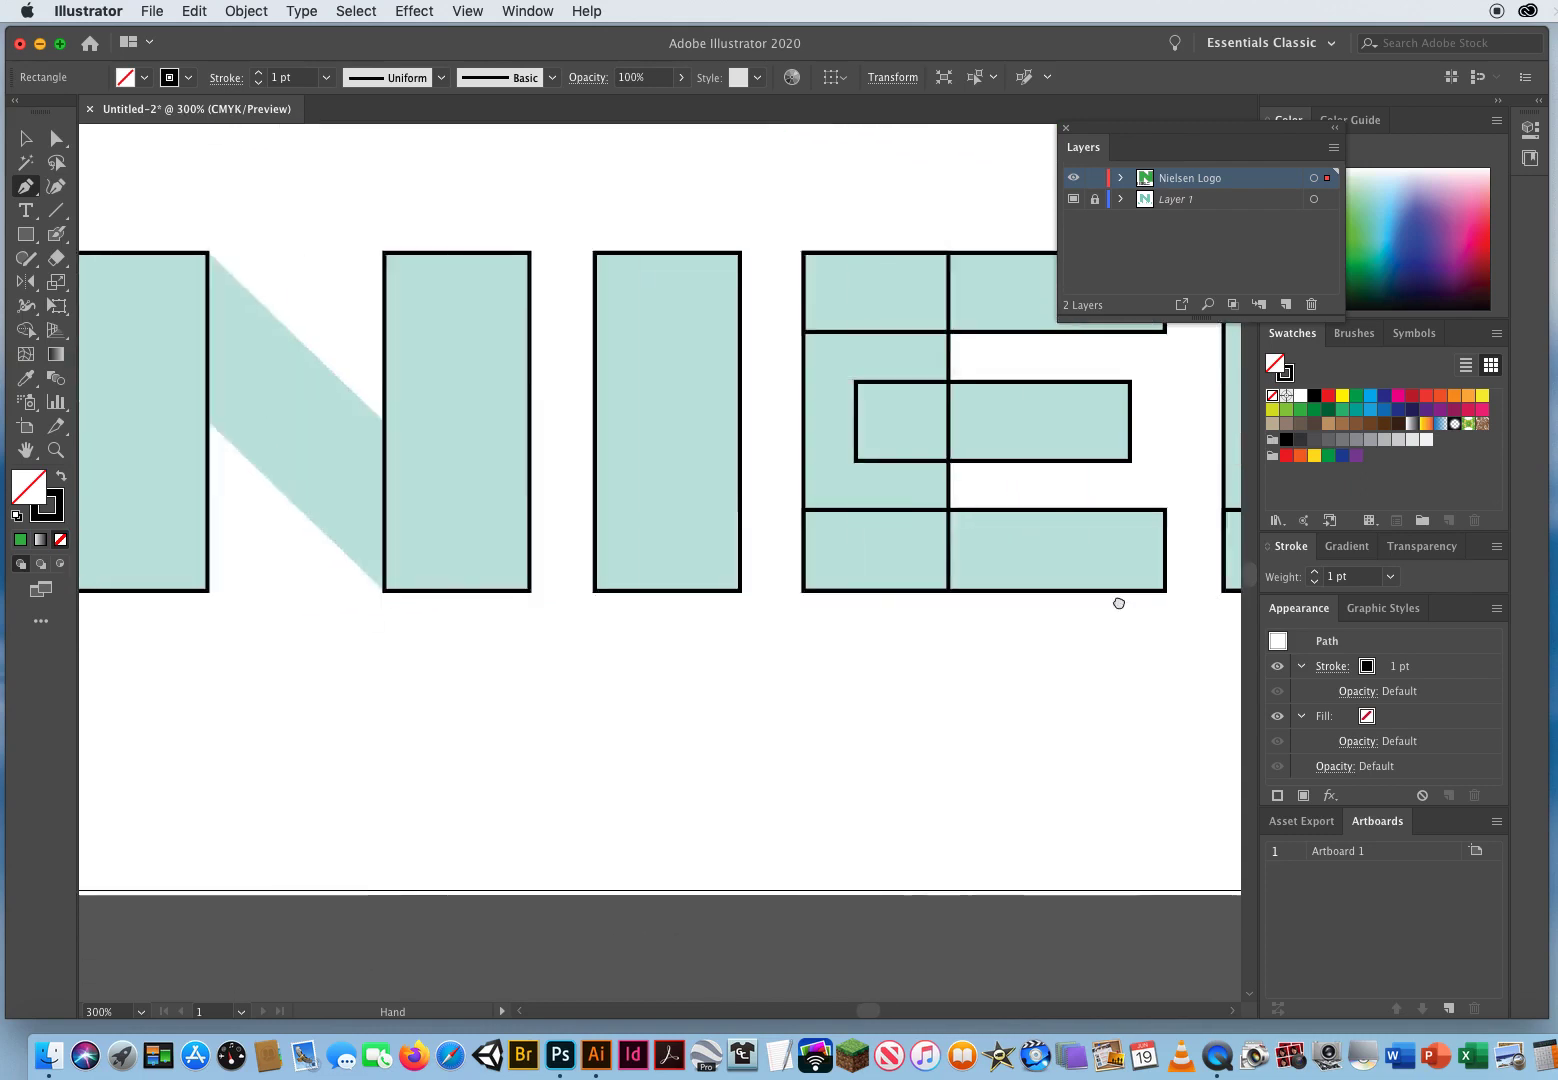
left_click_drag(358, 532, 588, 560)
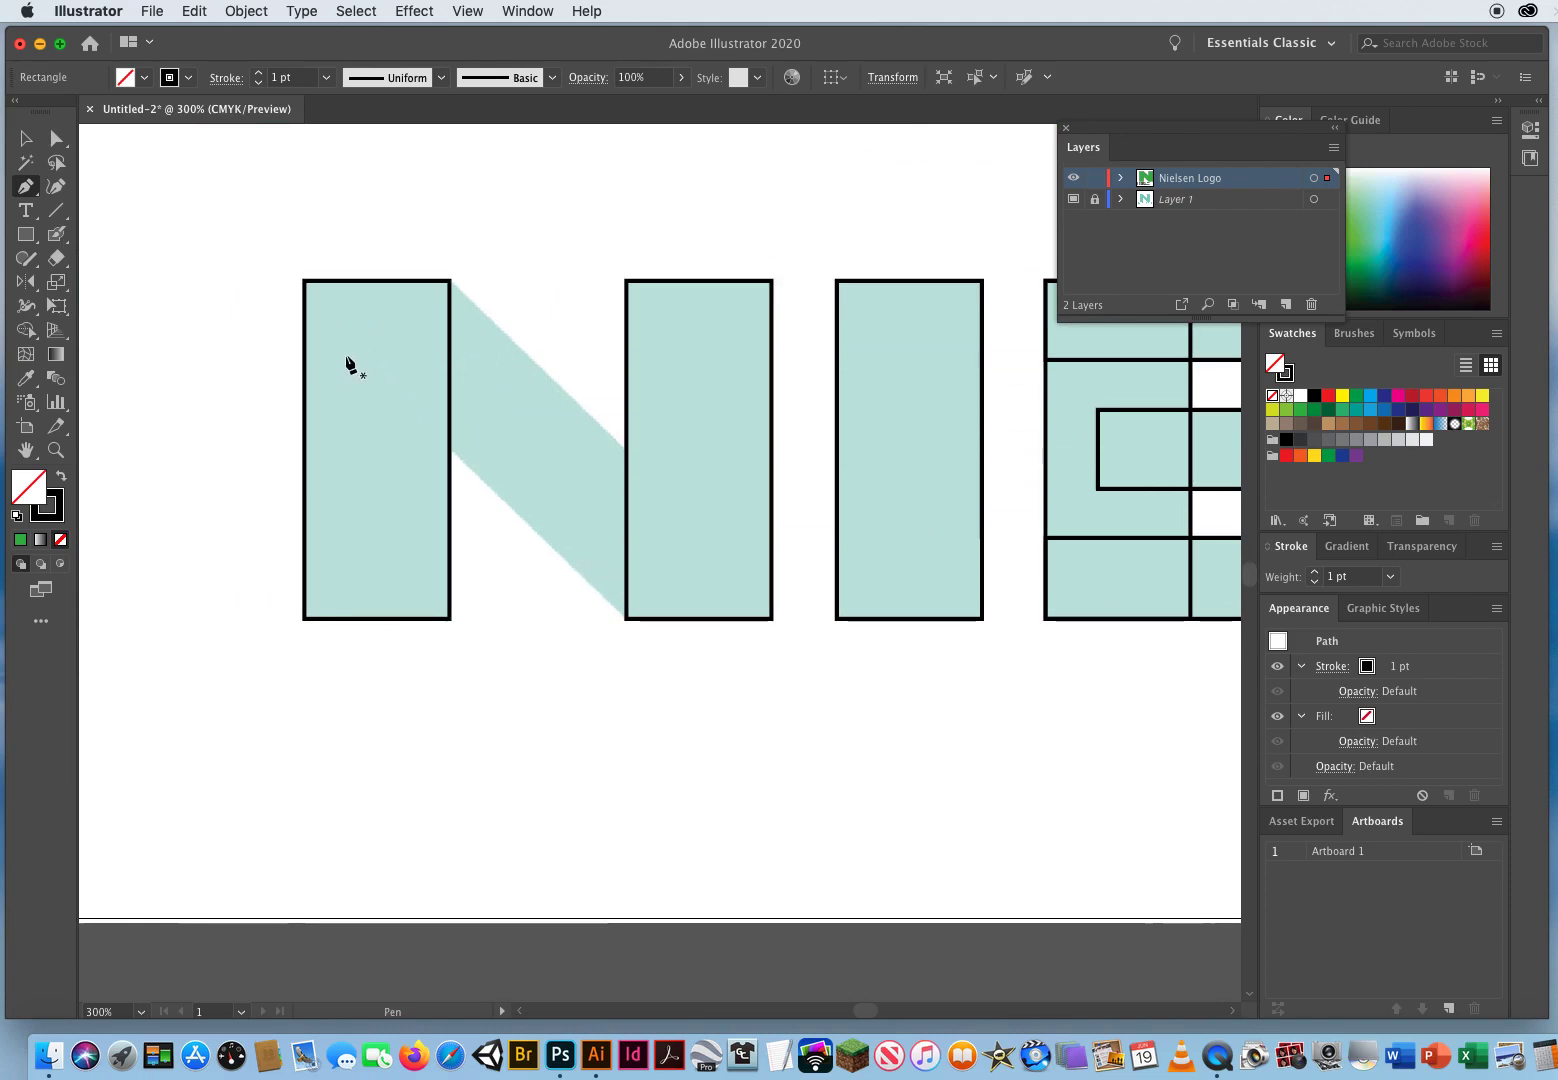
left_click(345, 356)
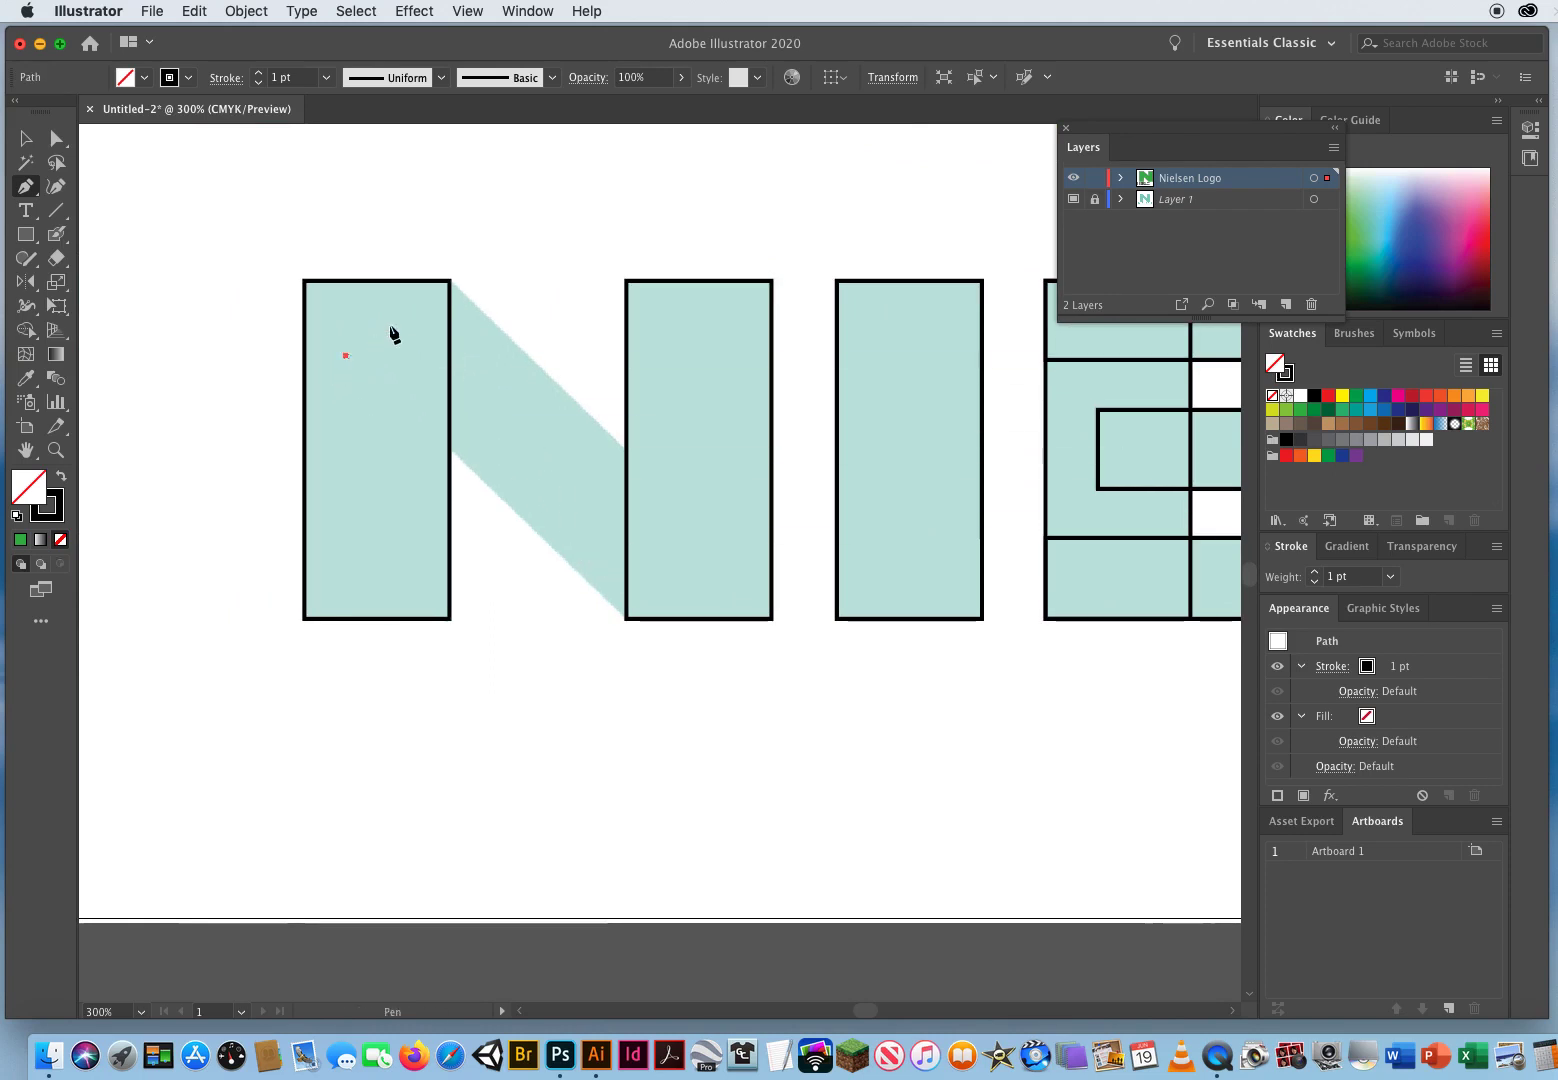
left_click(449, 281)
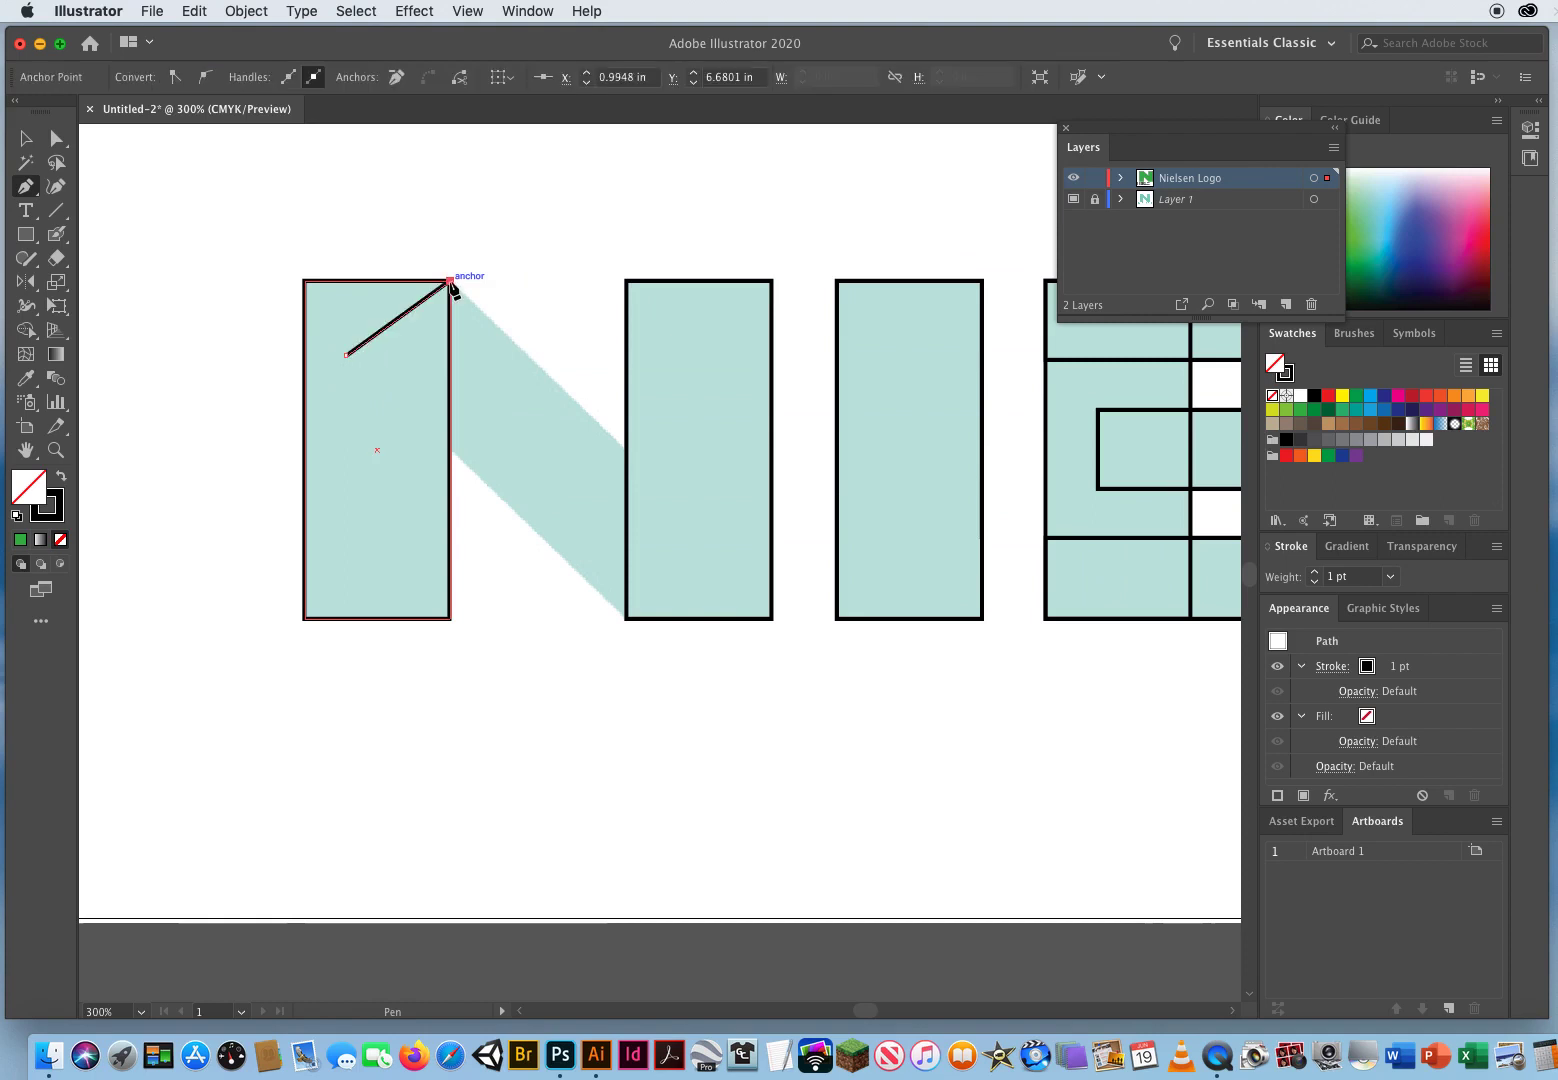
left_click(627, 450)
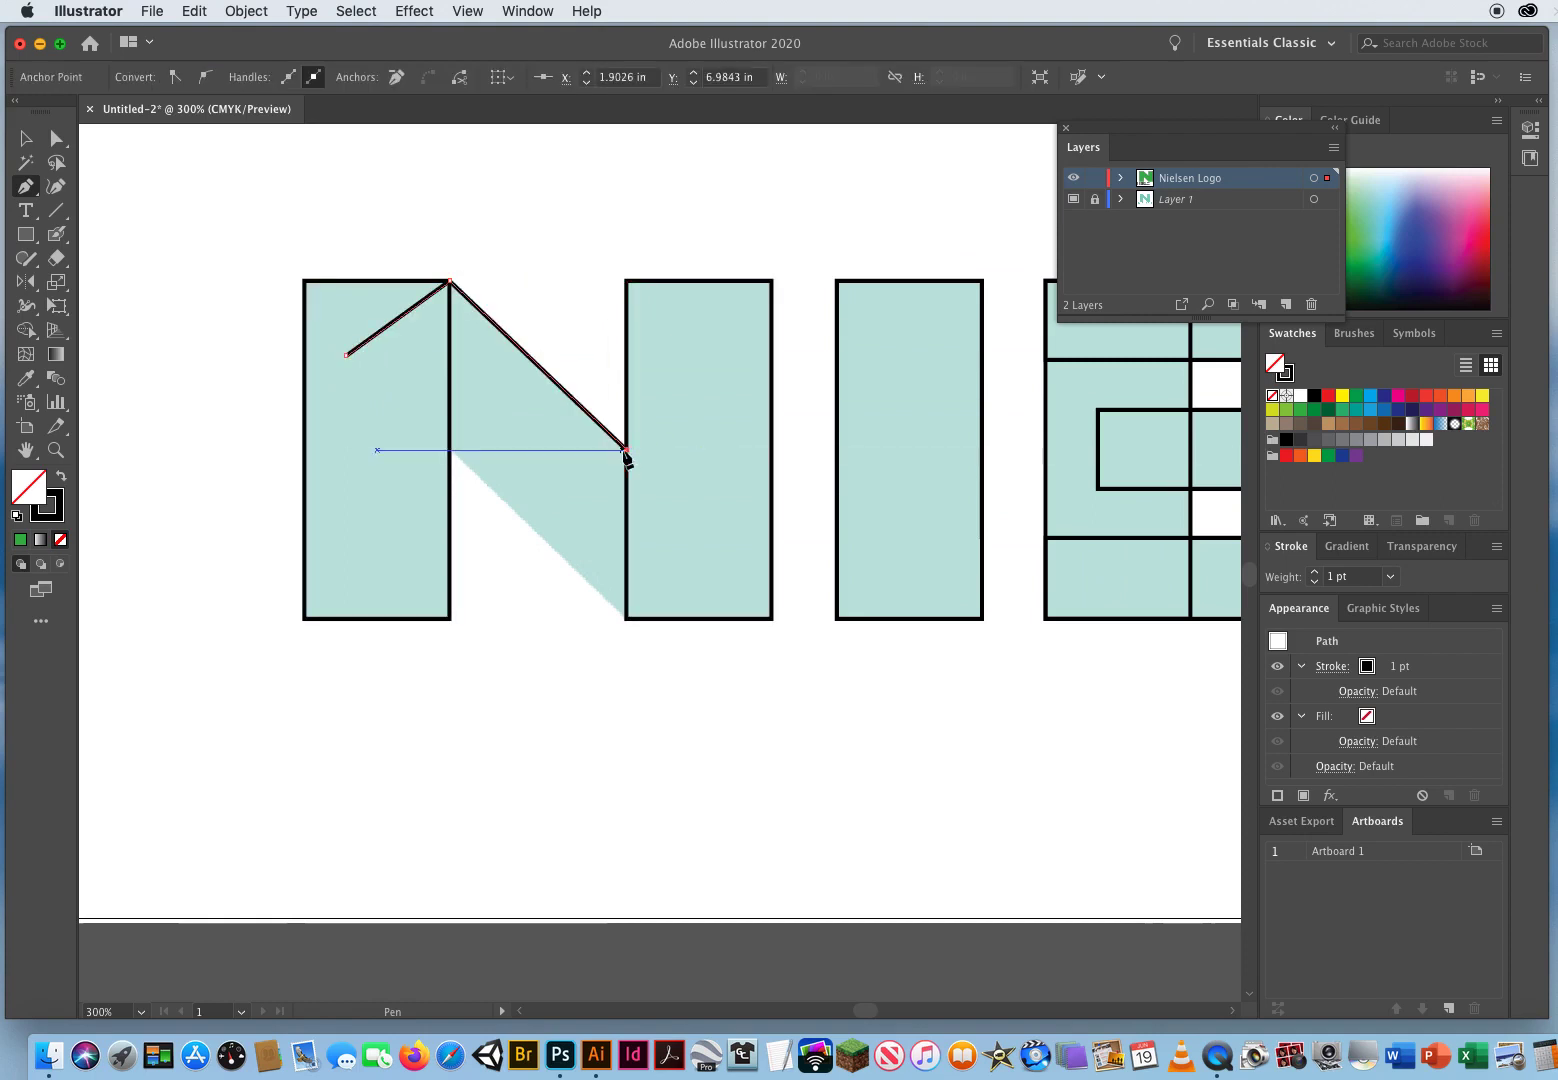
left_click(730, 538)
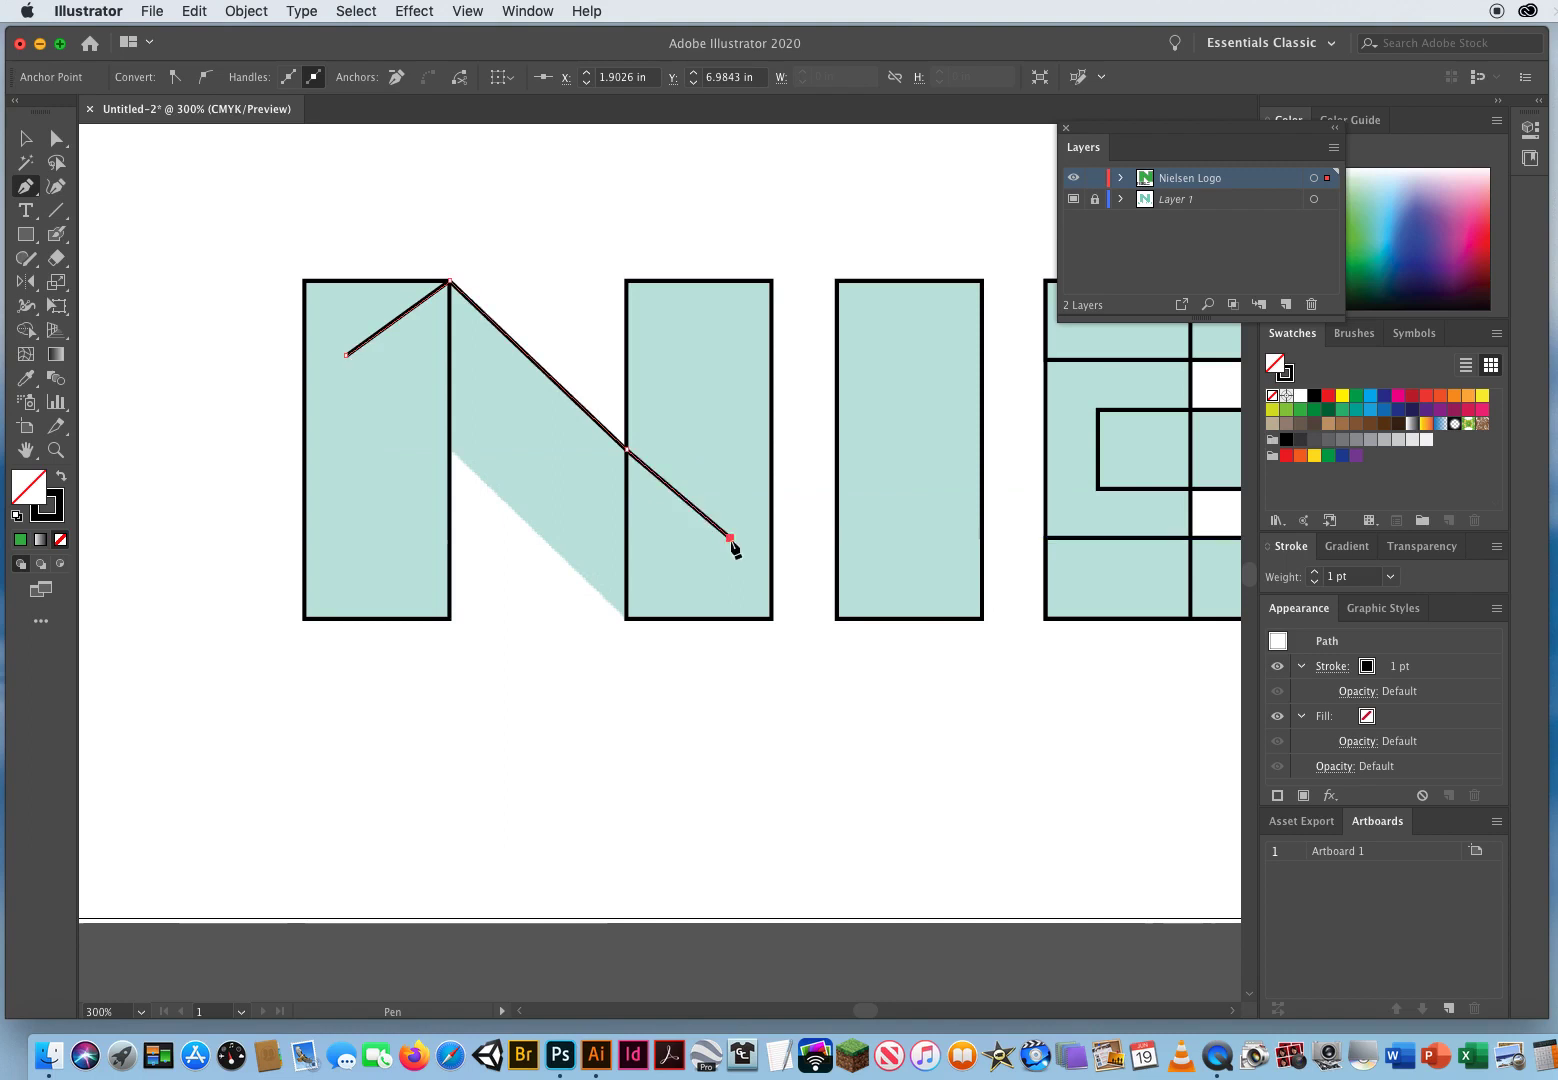
left_click(626, 618)
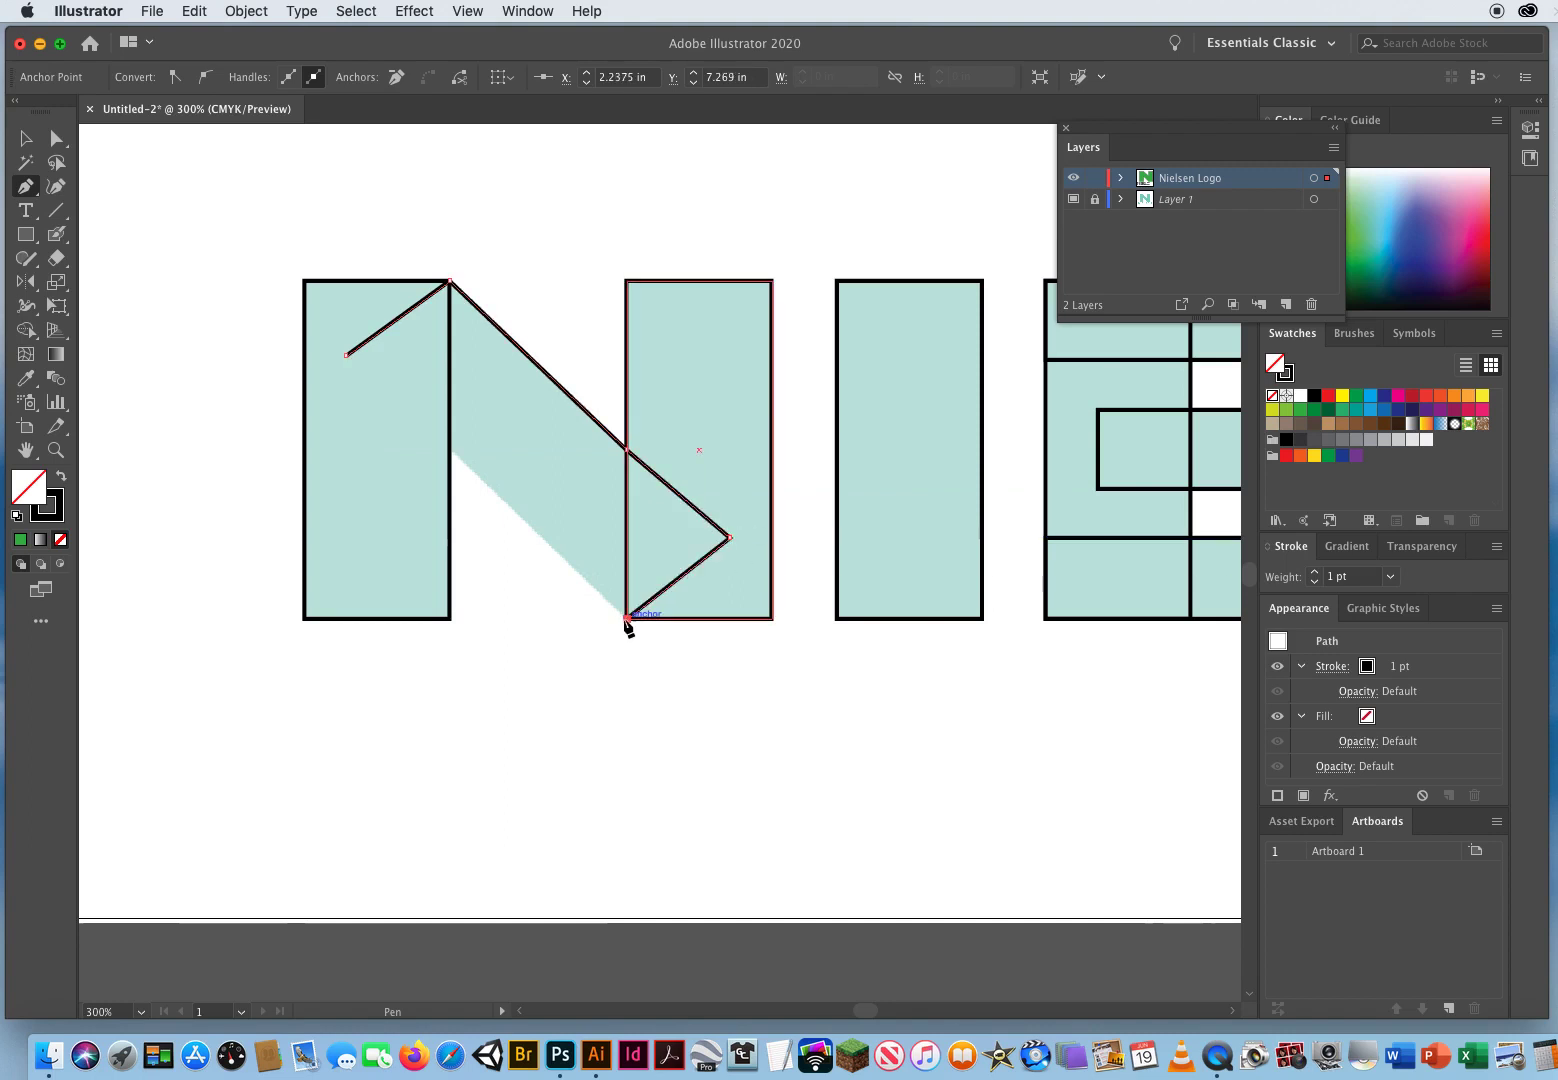
left_click(451, 452)
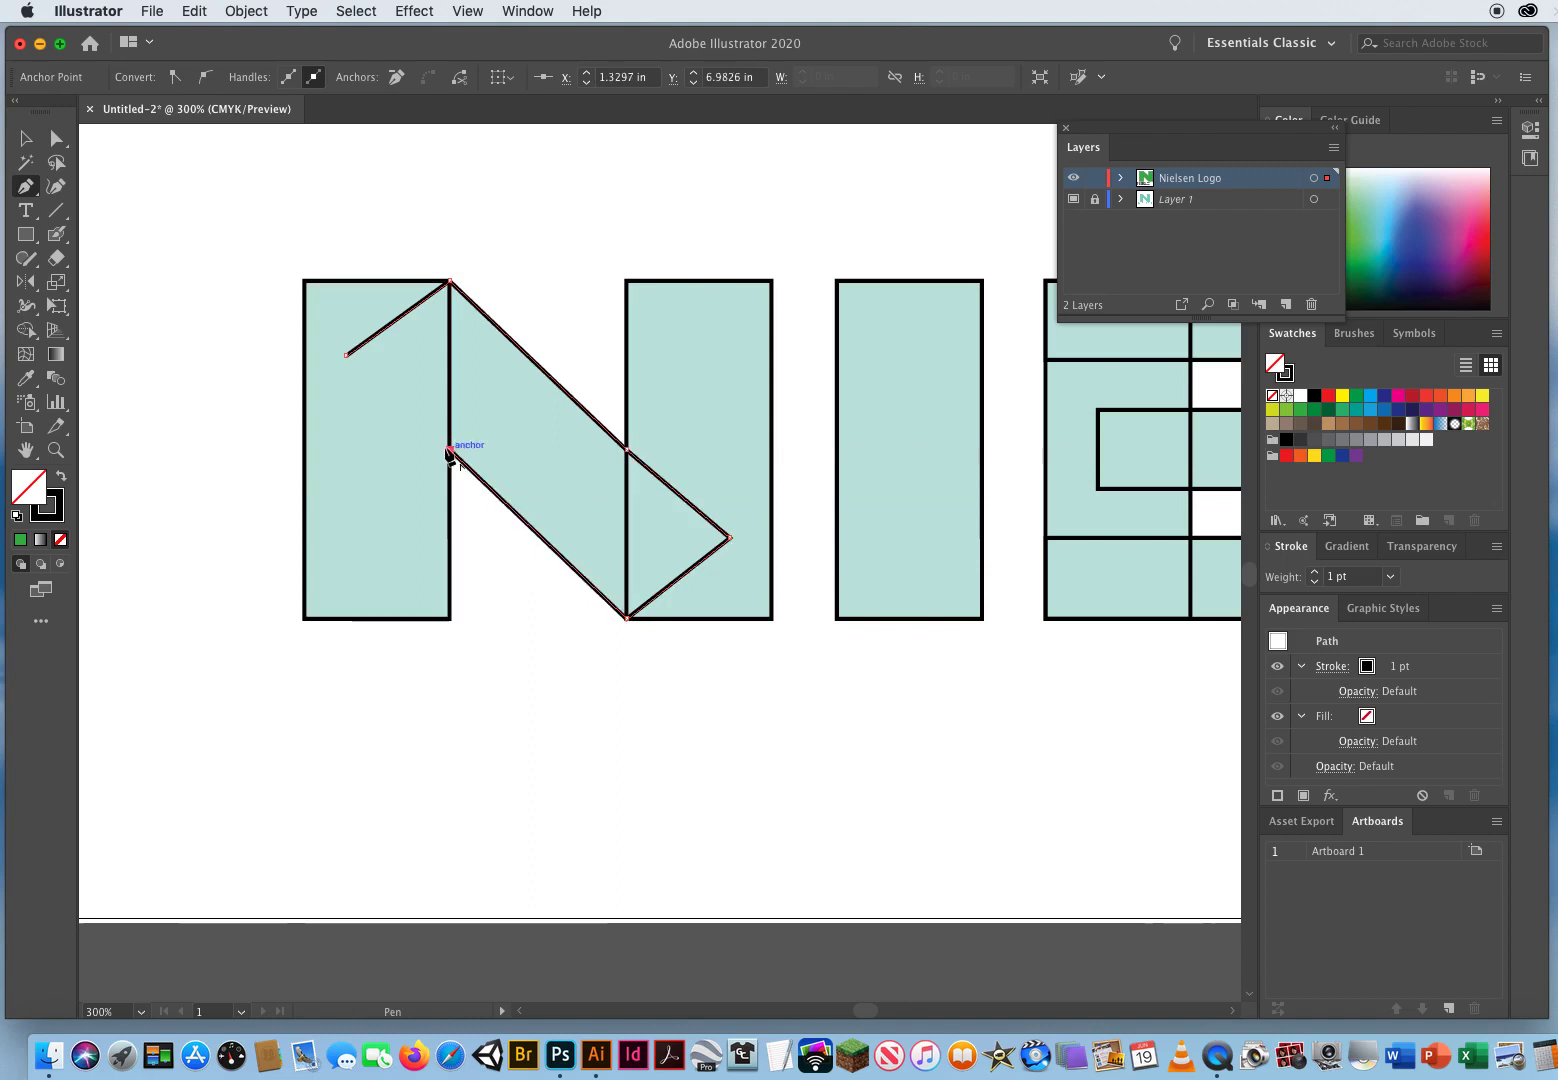
left_click(346, 356)
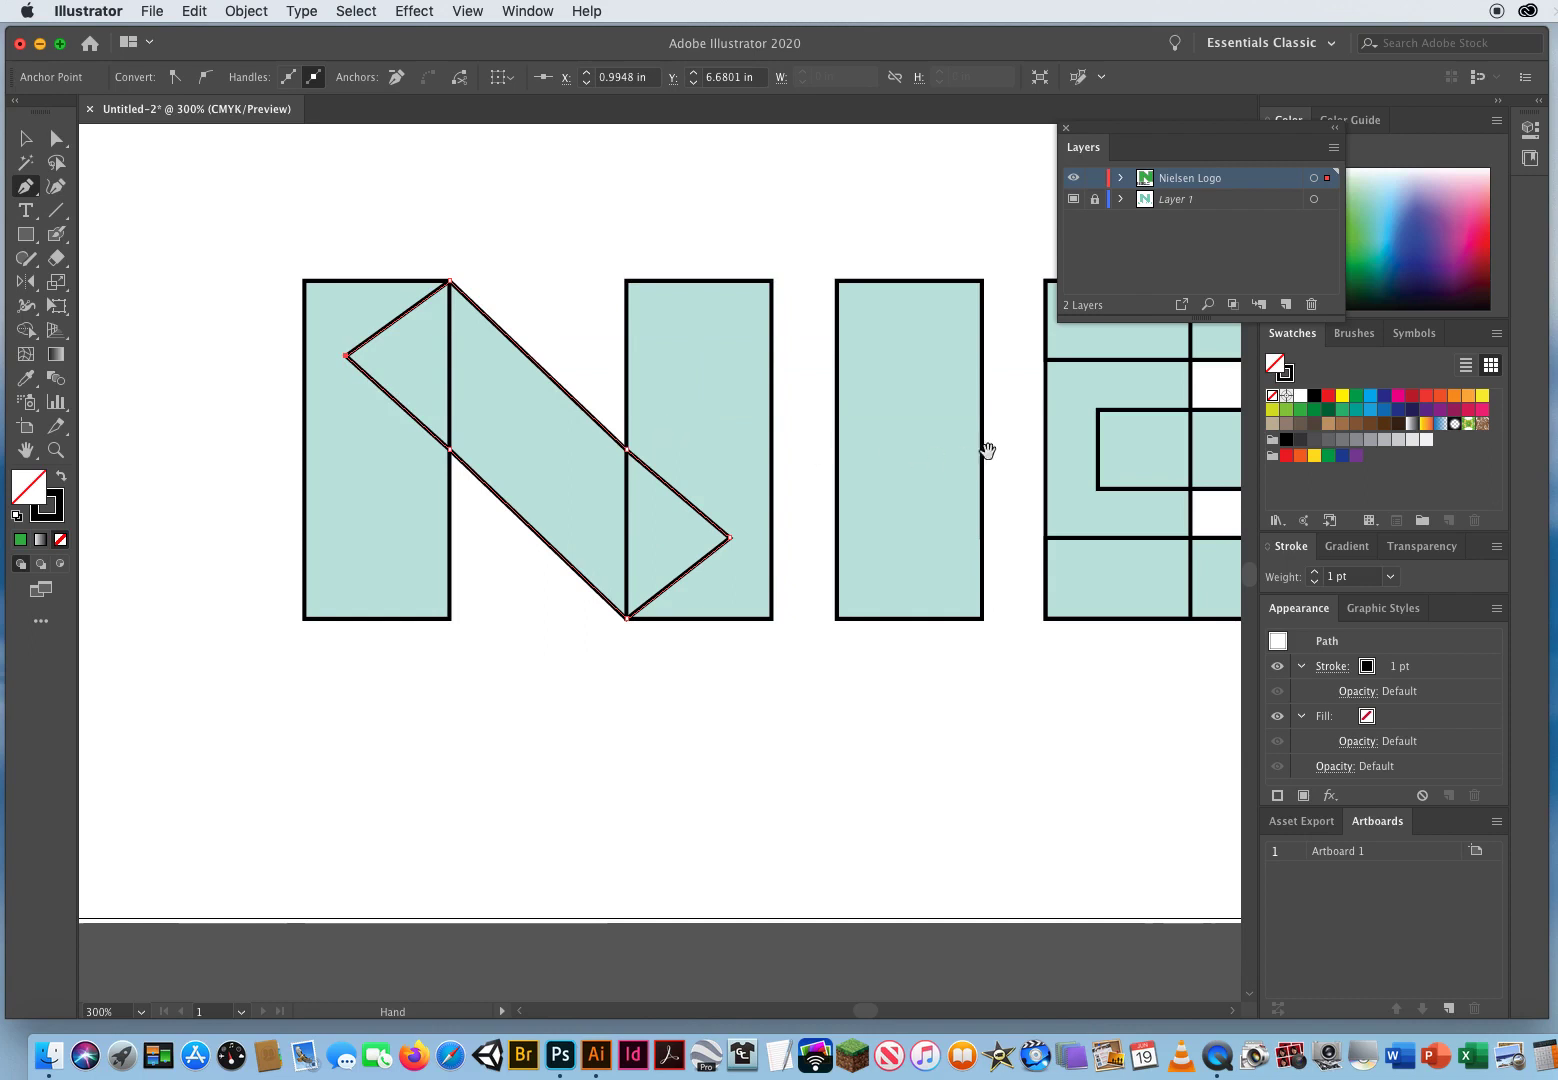
Step: With the Pen tool, draw a closed shape tracing the diagonal of the wordmark's S, overlapping its top and bottom bars
left_click_drag(1060, 448, 501, 465)
left_click_drag(709, 469, 268, 456)
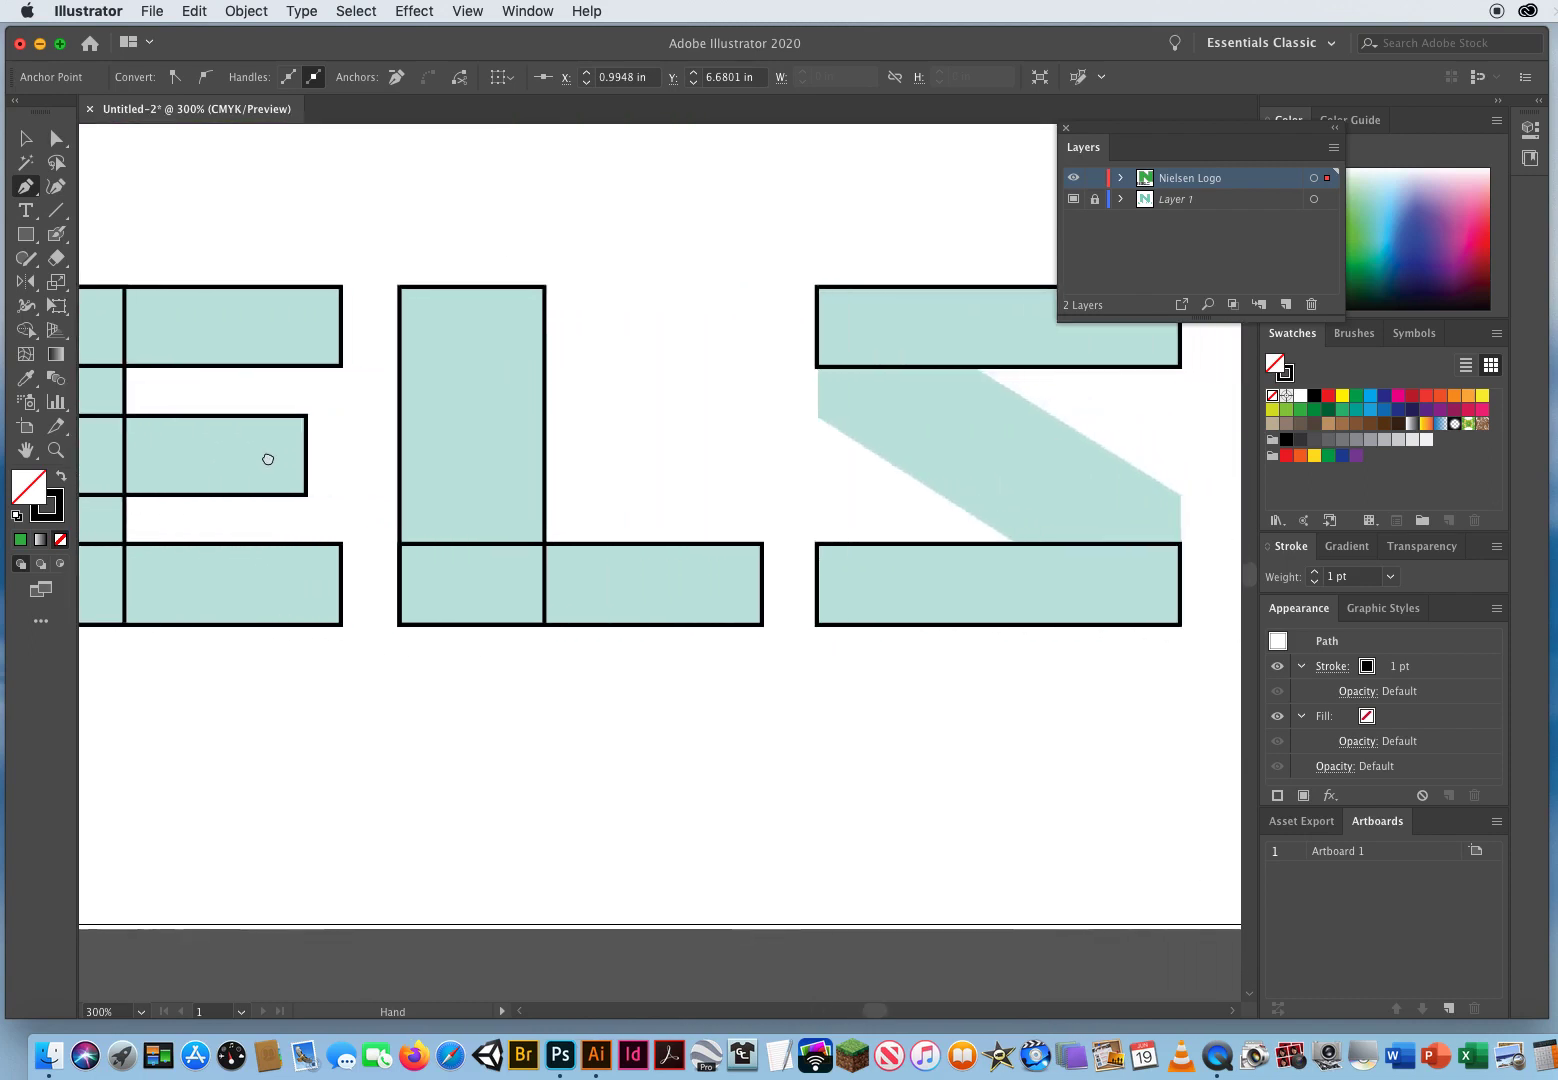
left_click_drag(696, 469, 275, 449)
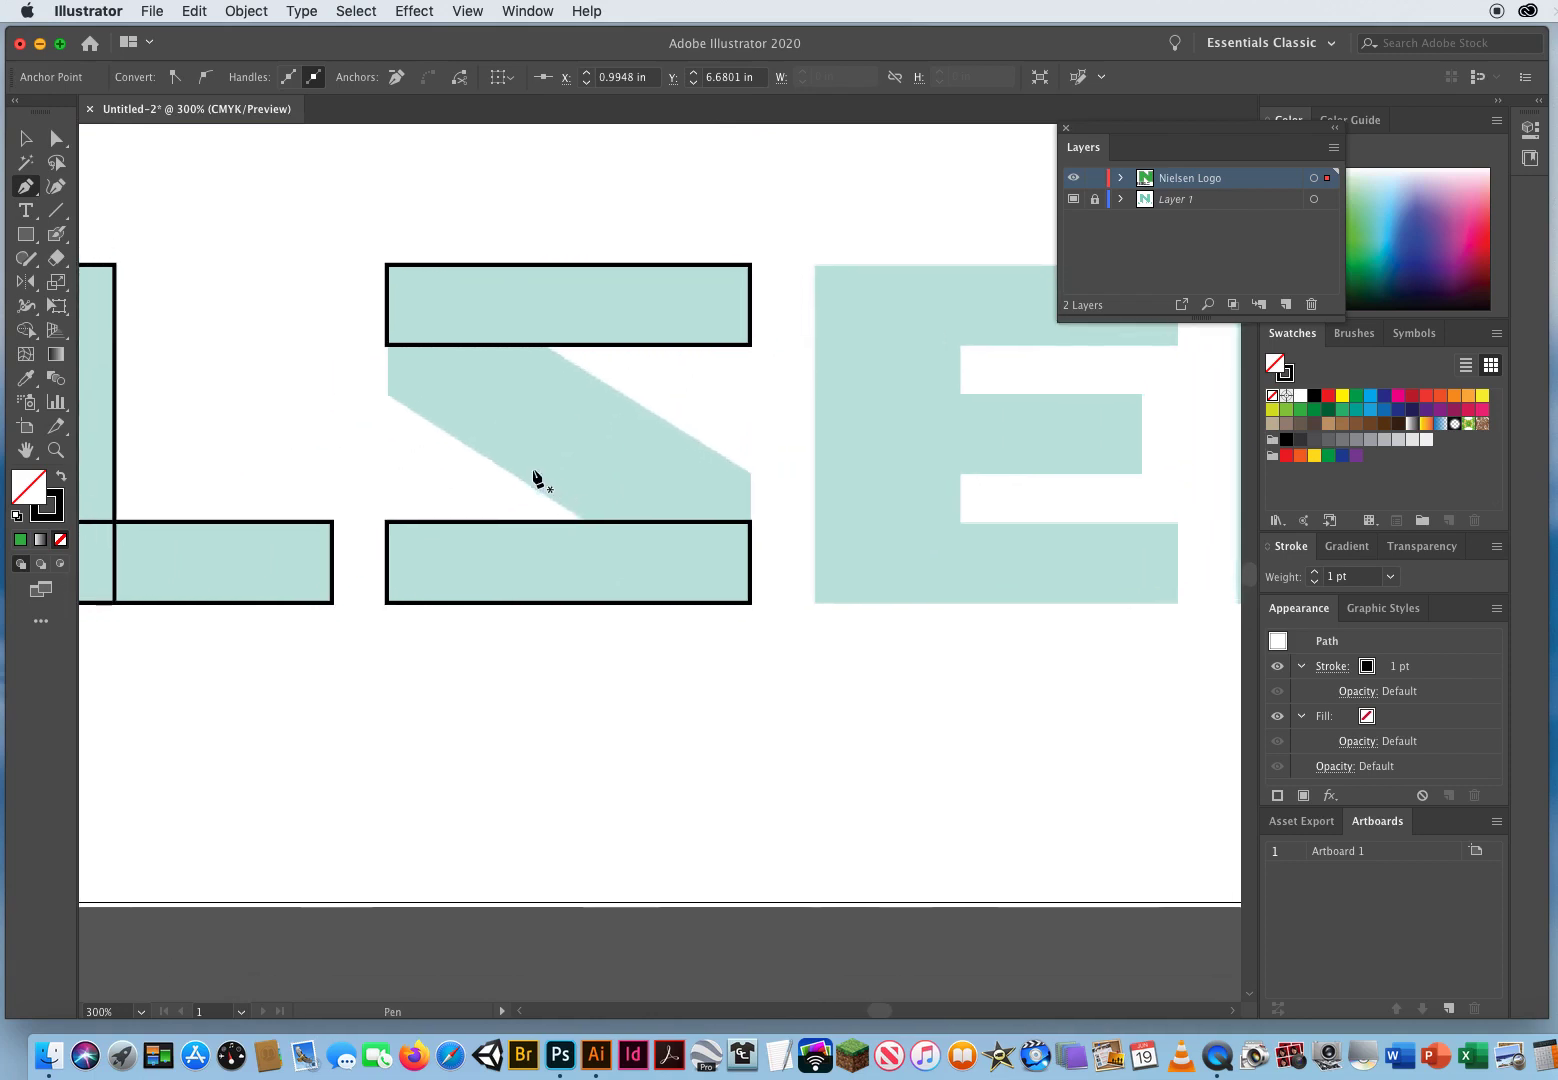
left_click(437, 295)
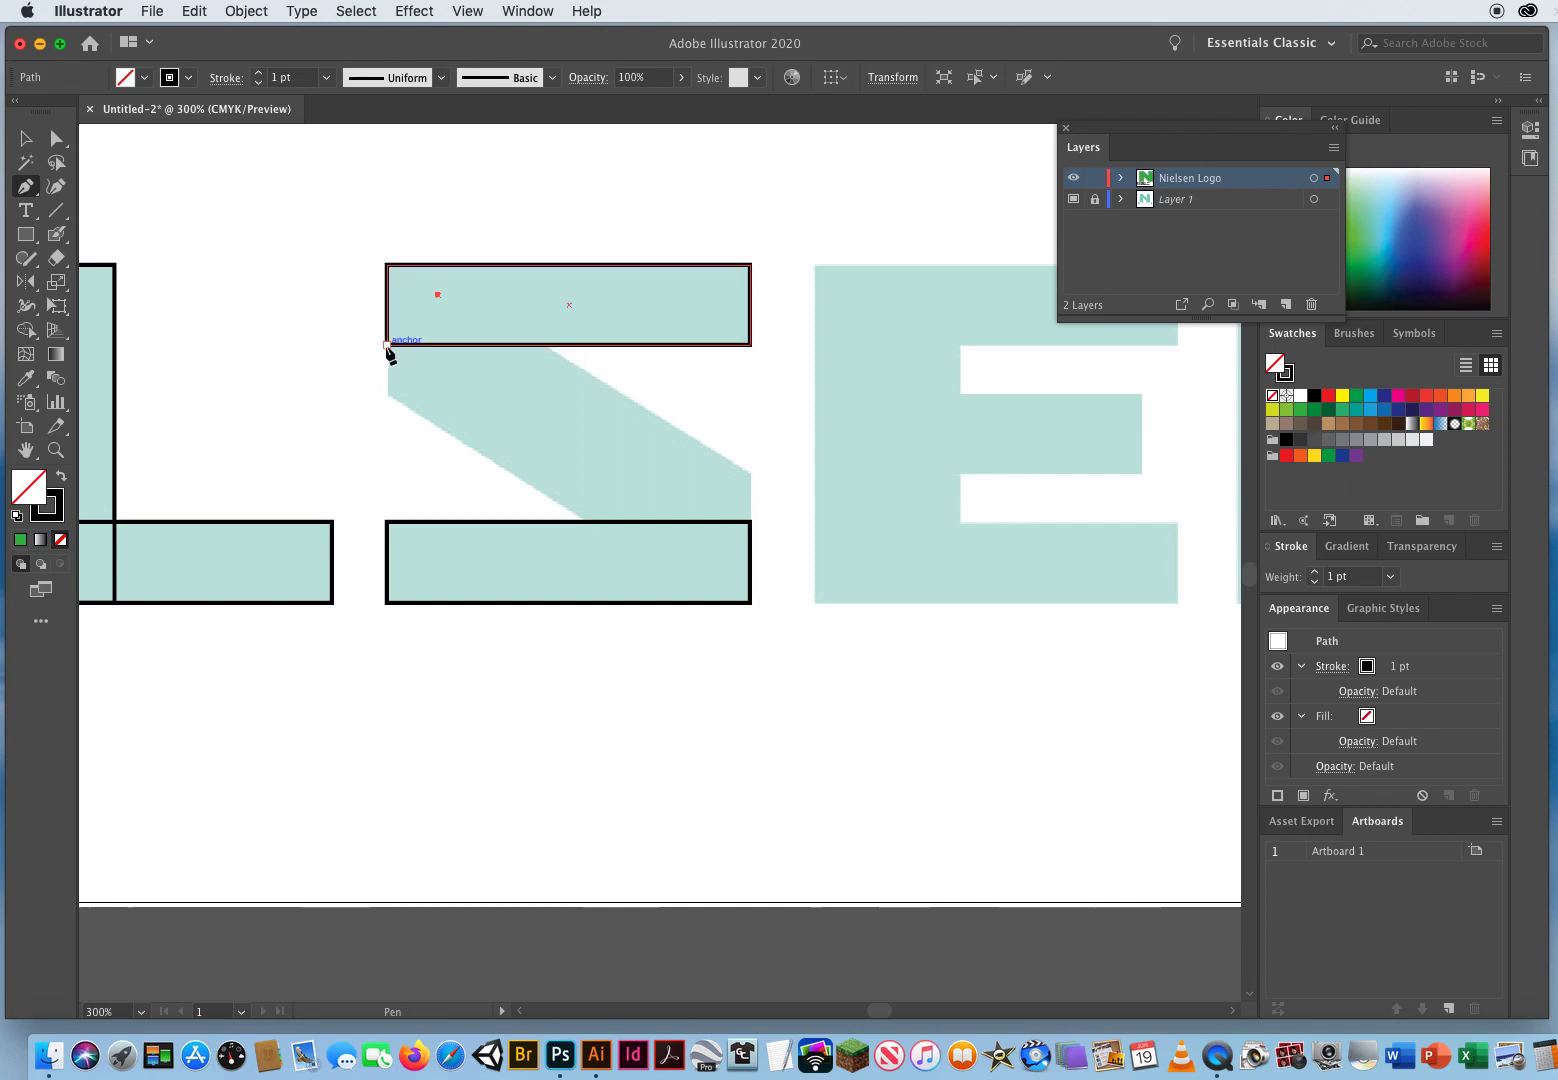
left_click_drag(387, 345, 389, 397)
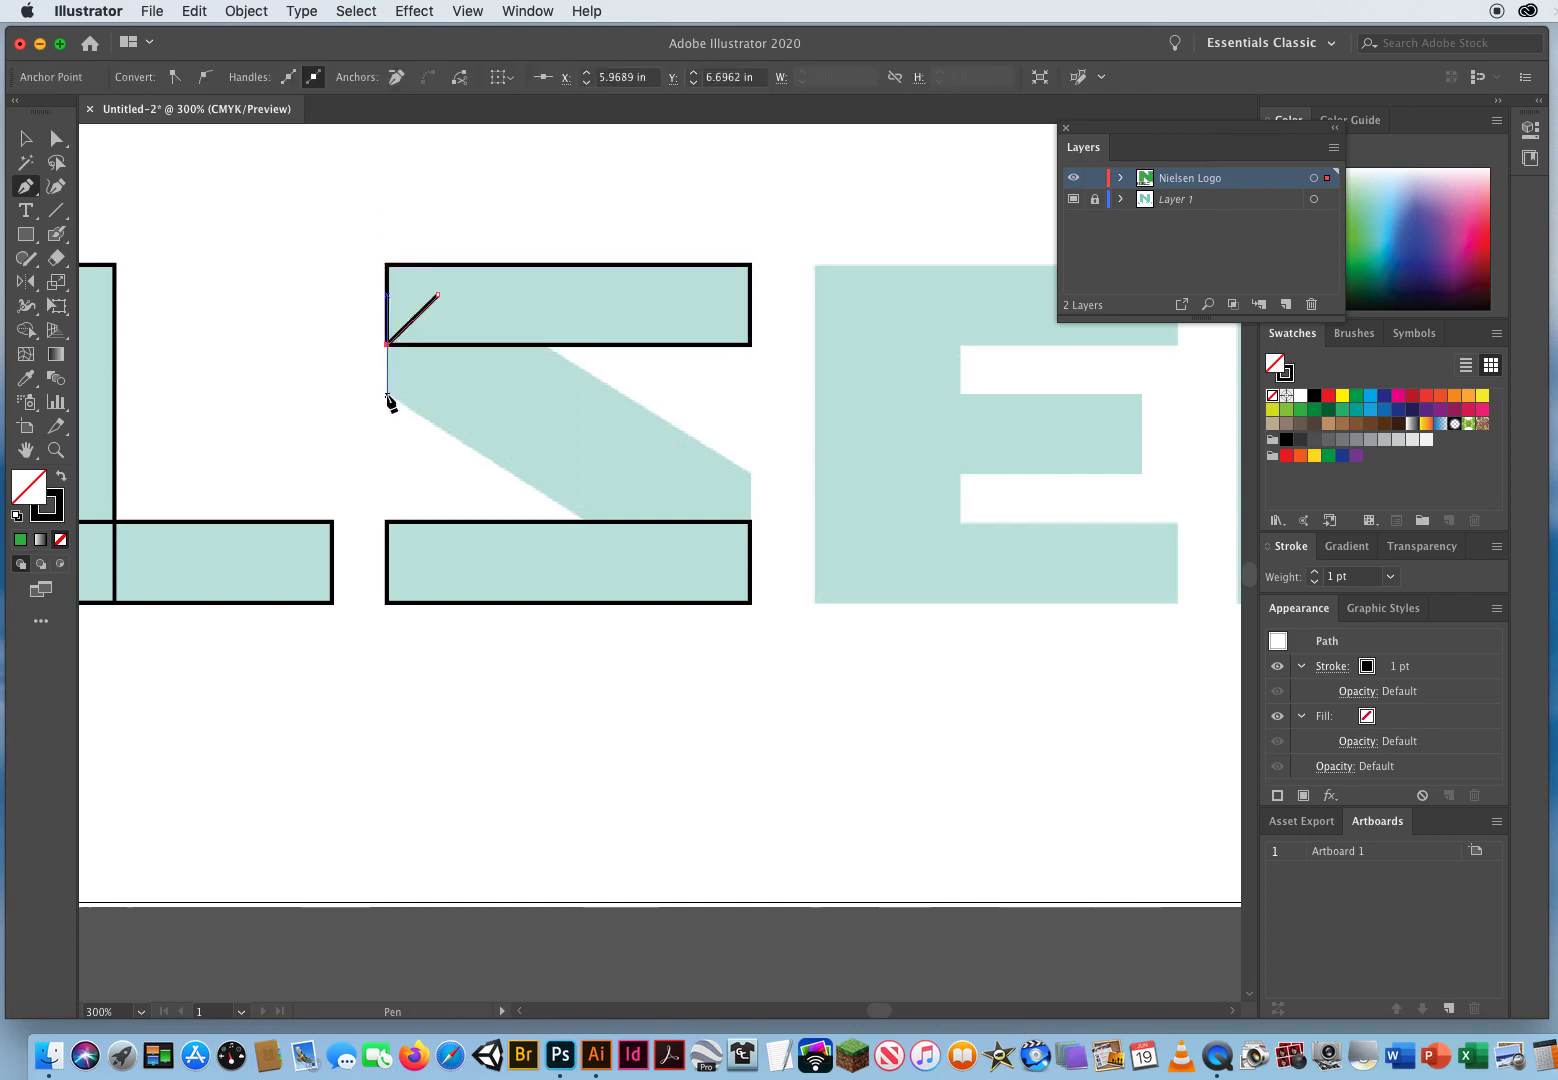
left_click(388, 396)
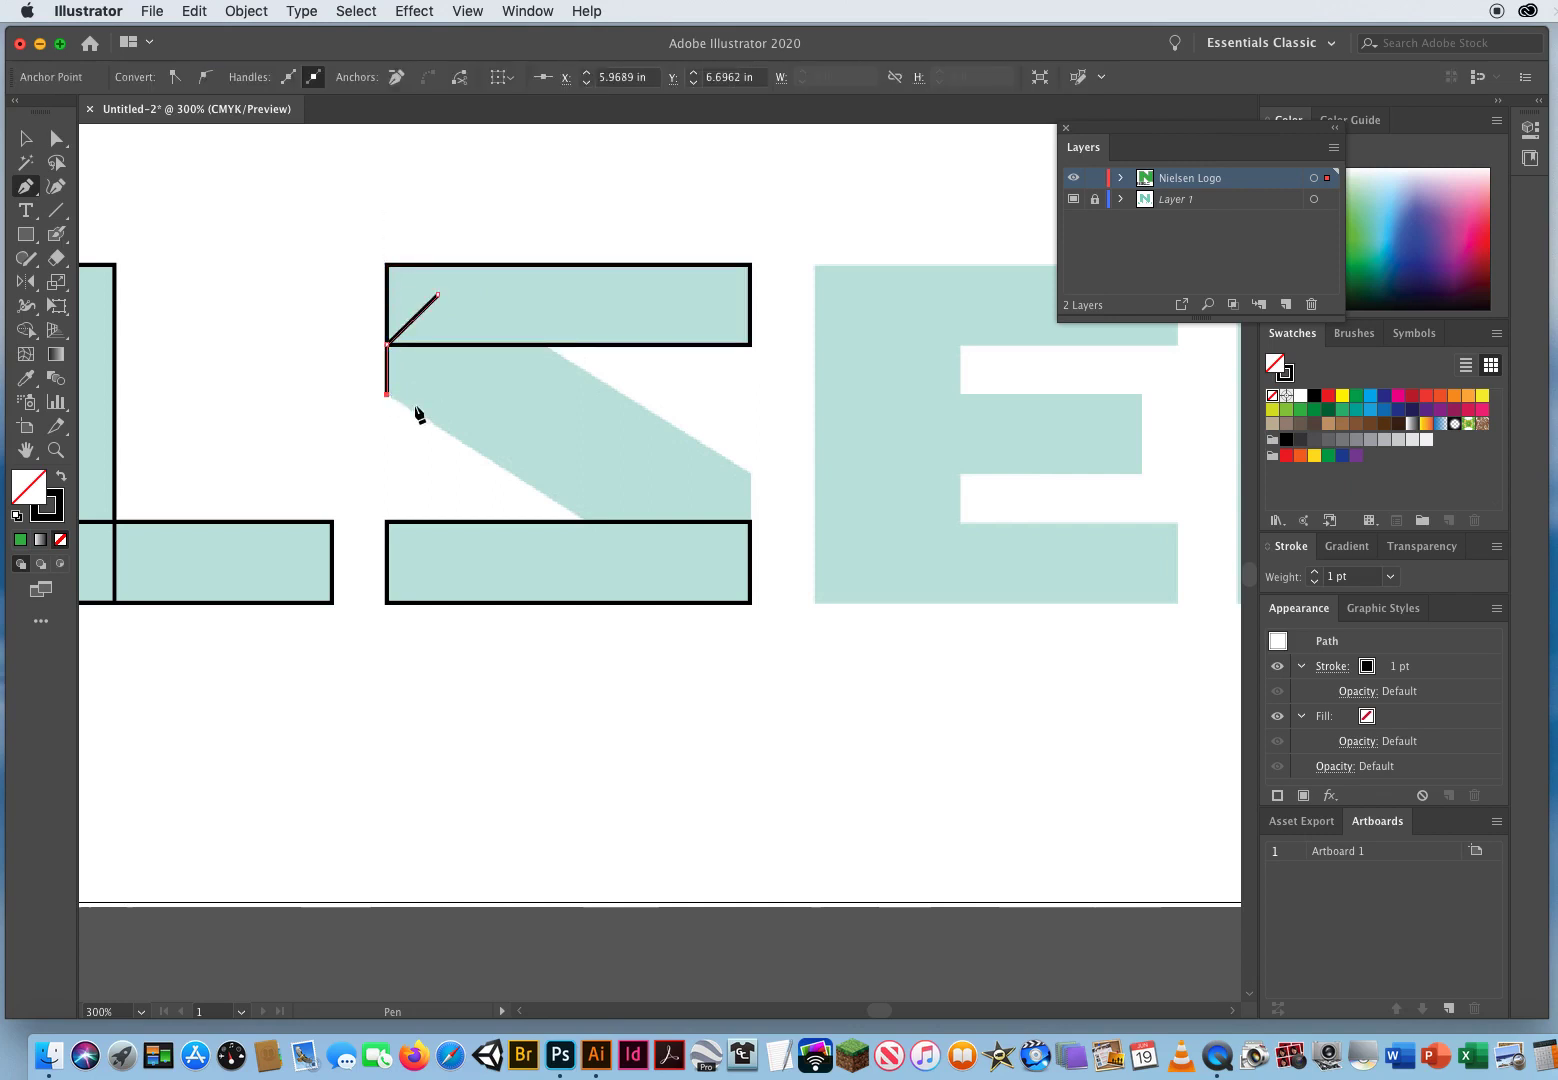
left_click(589, 521)
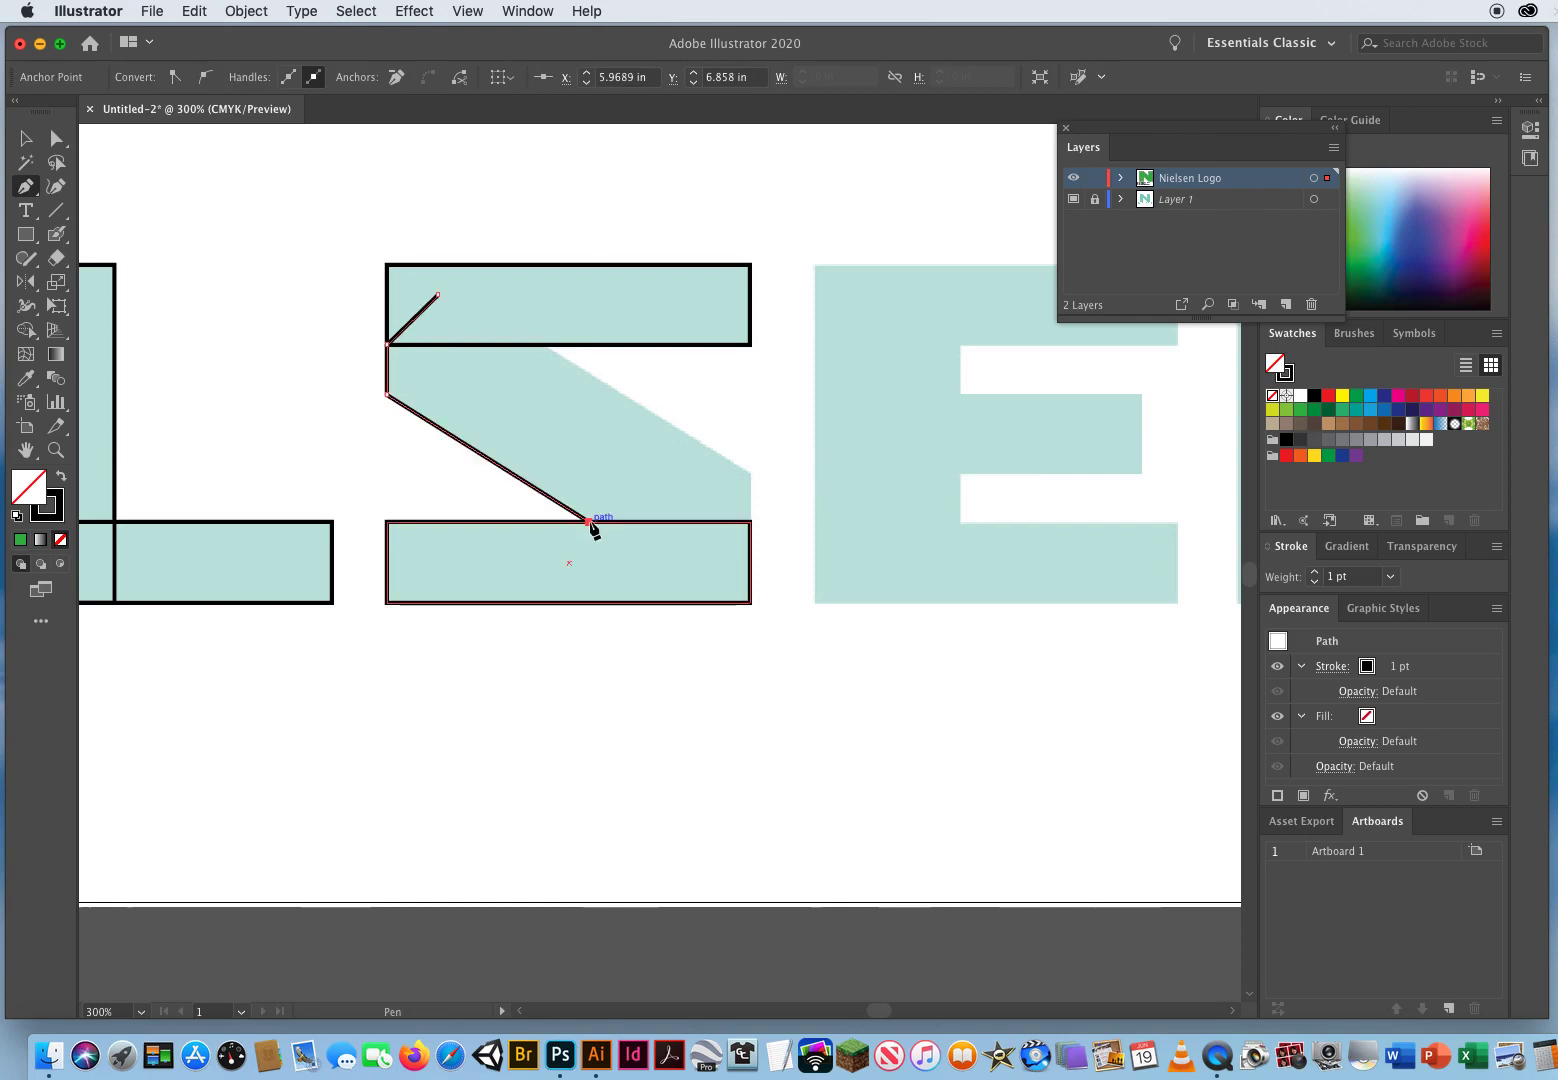
left_click(688, 578)
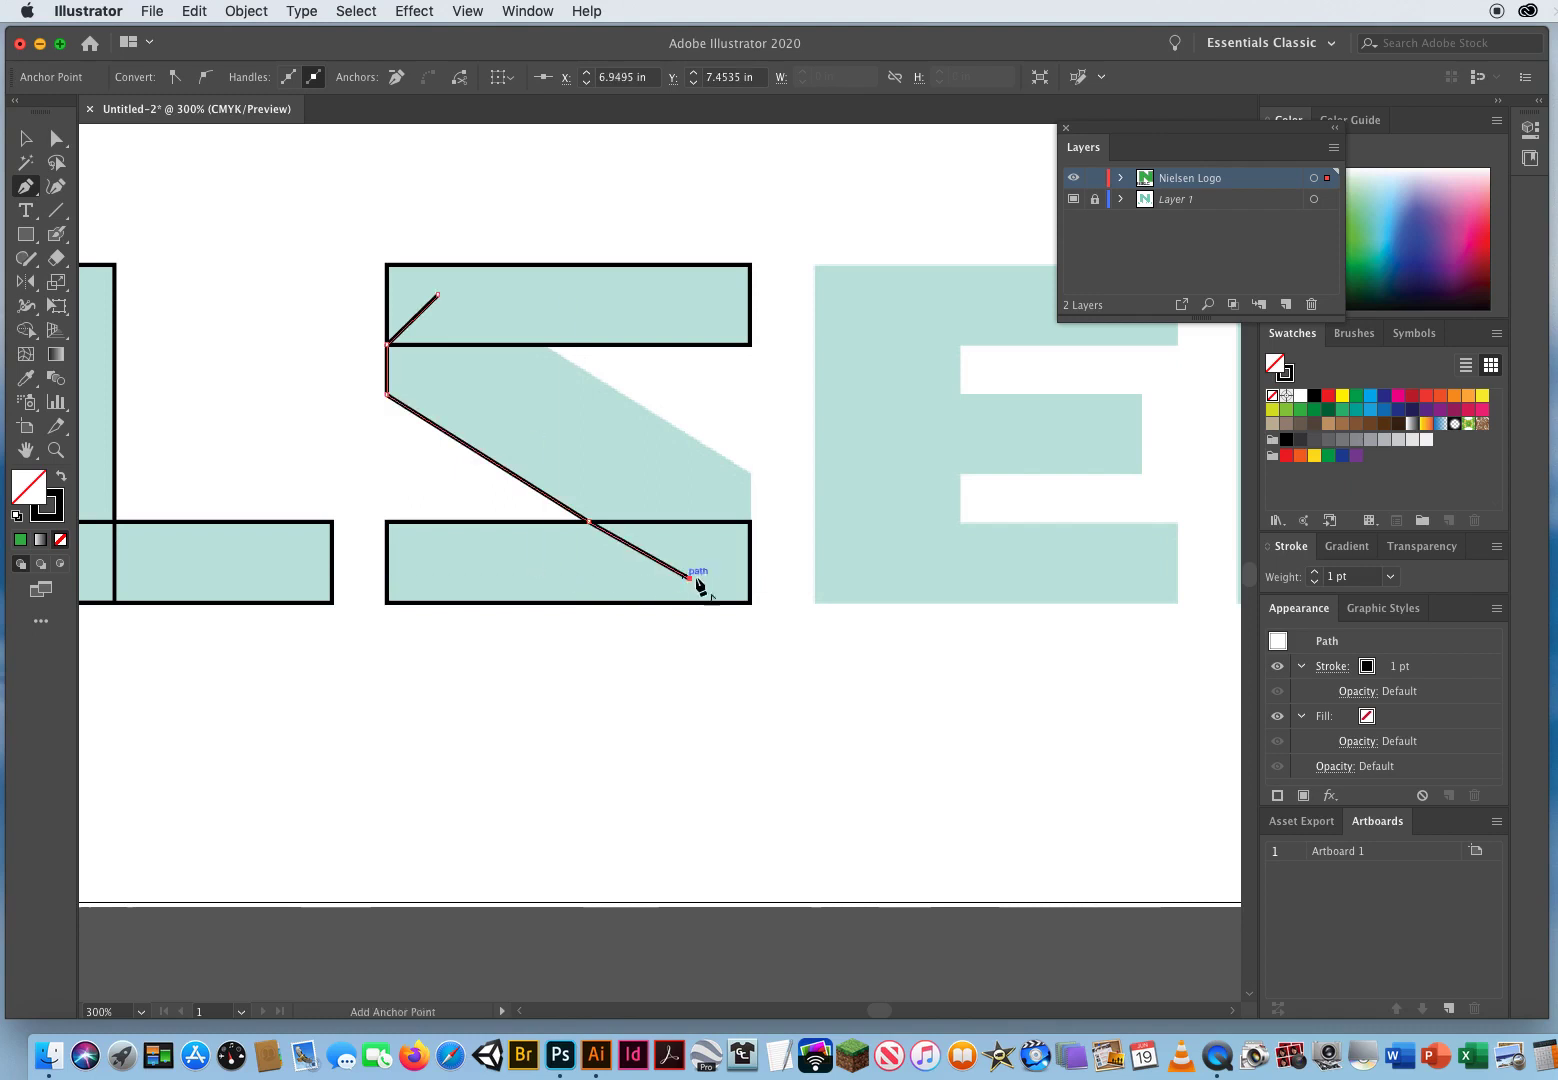
left_click(750, 521)
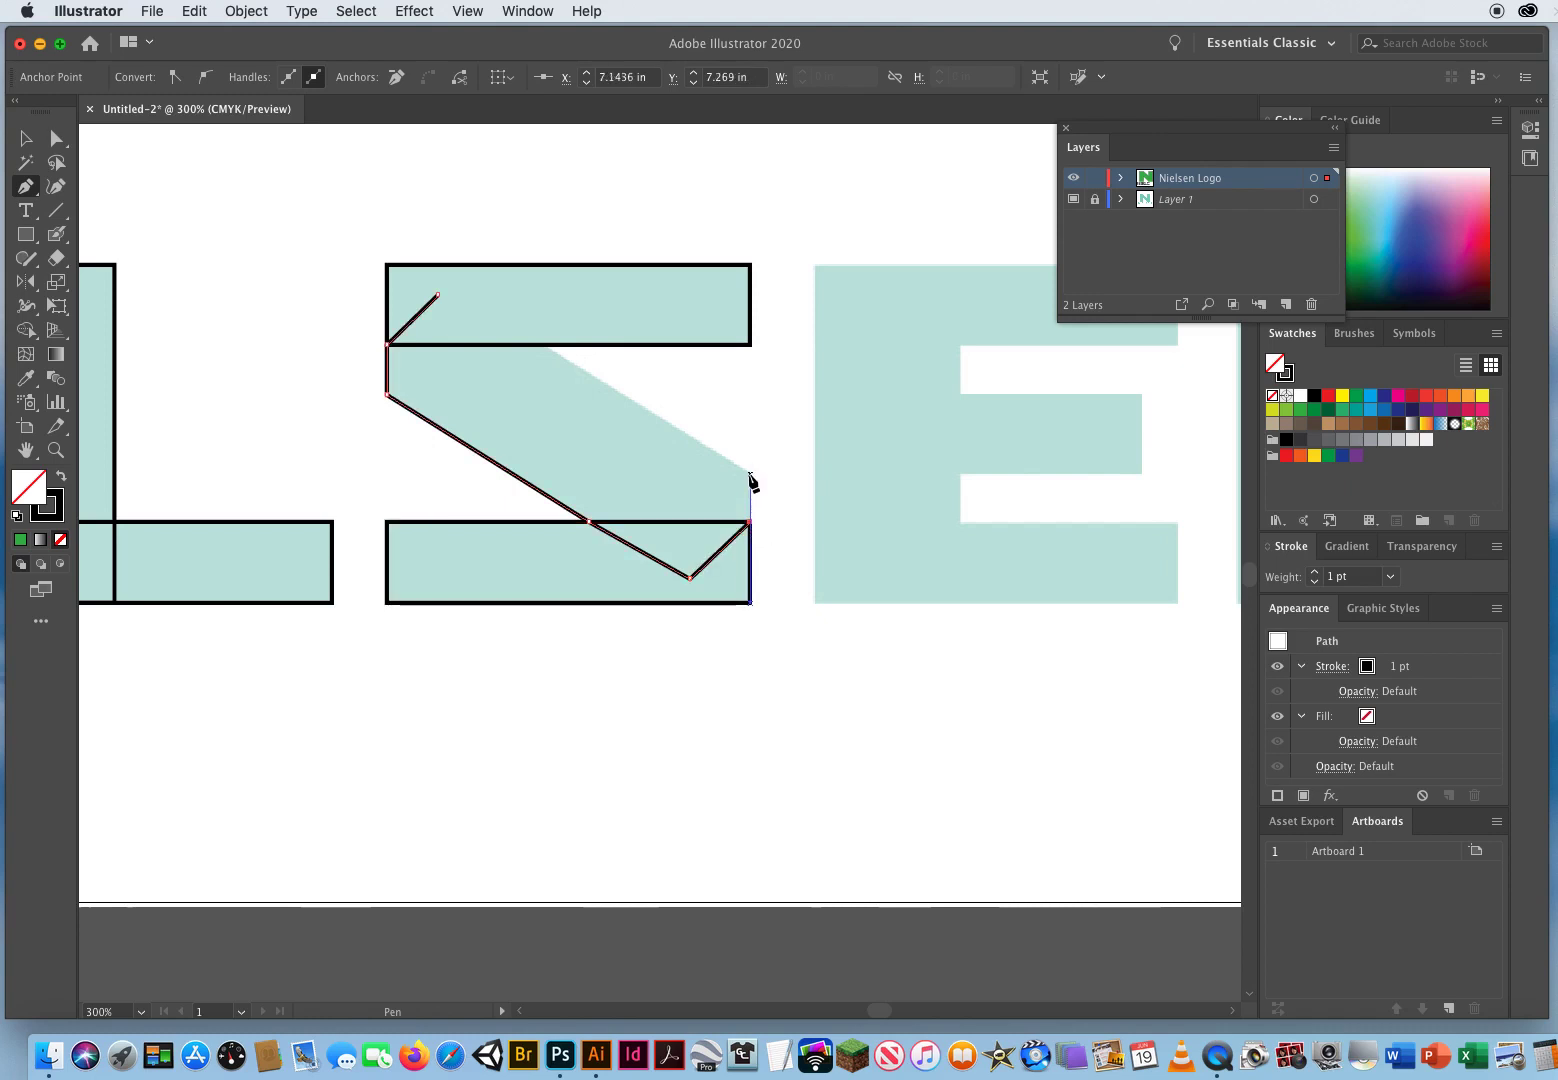
left_click(750, 475)
left_click(542, 346)
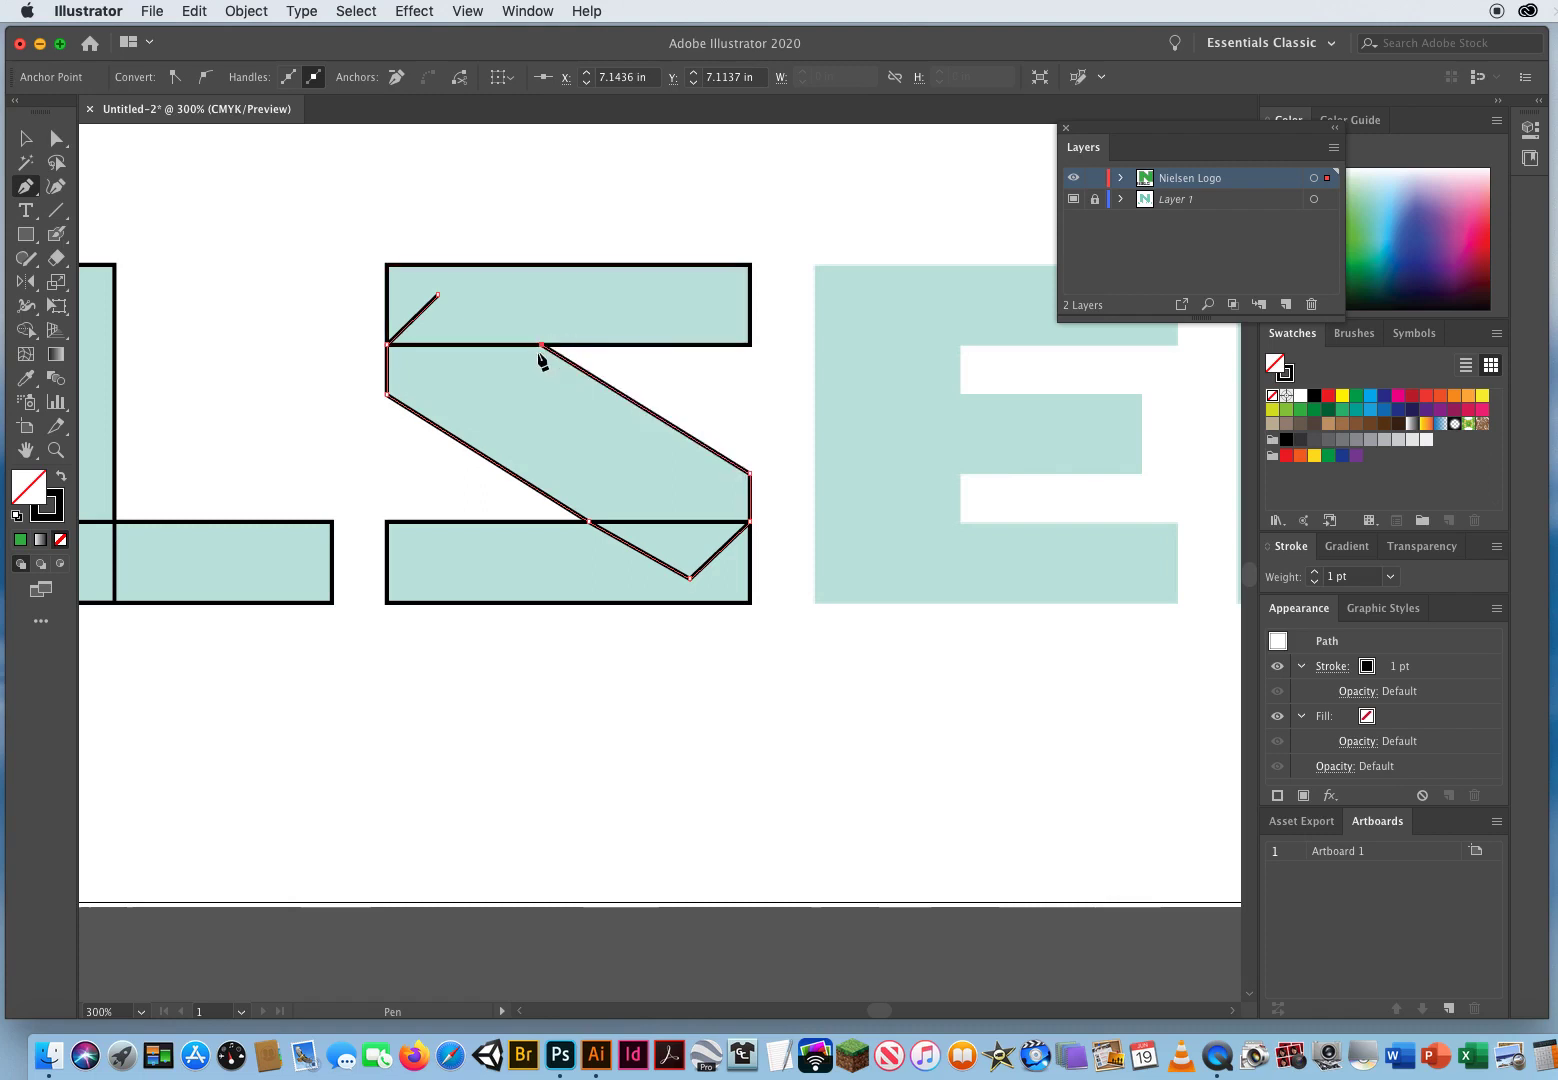
left_click(440, 297)
Step: Select the pieces of the wordmark's N and merge them into one shape with the Shape Builder
left_click(55, 452)
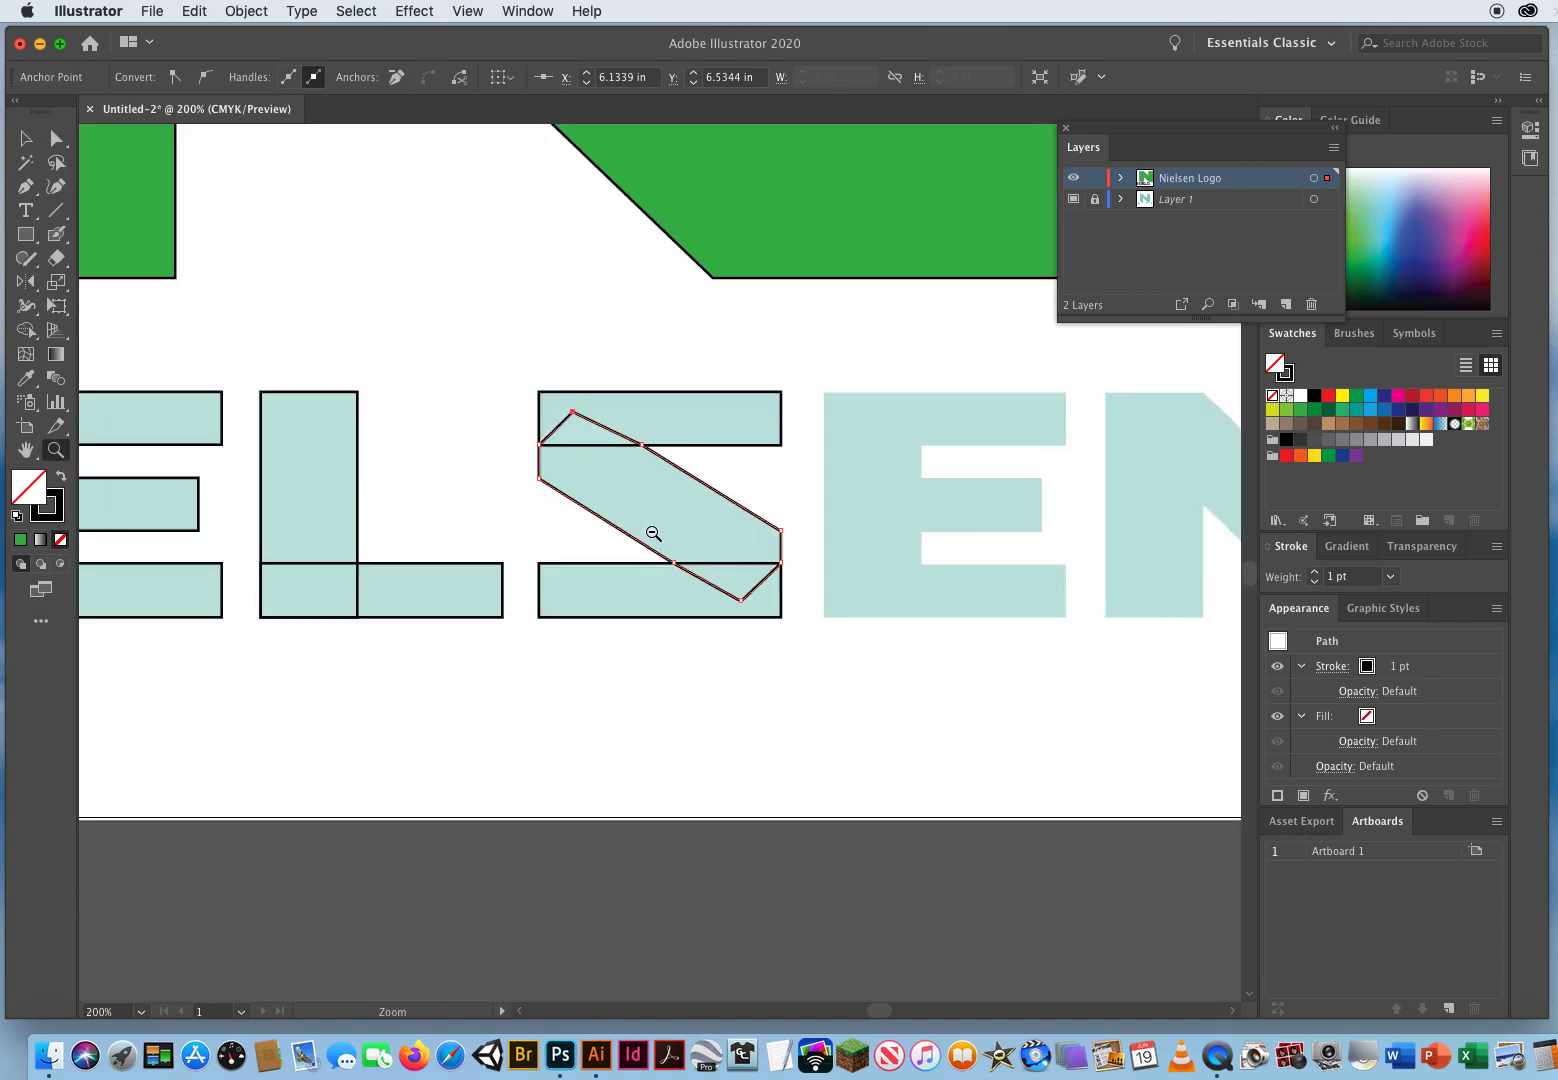
left_click(576, 524, "alt")
left_click(610, 537, "alt")
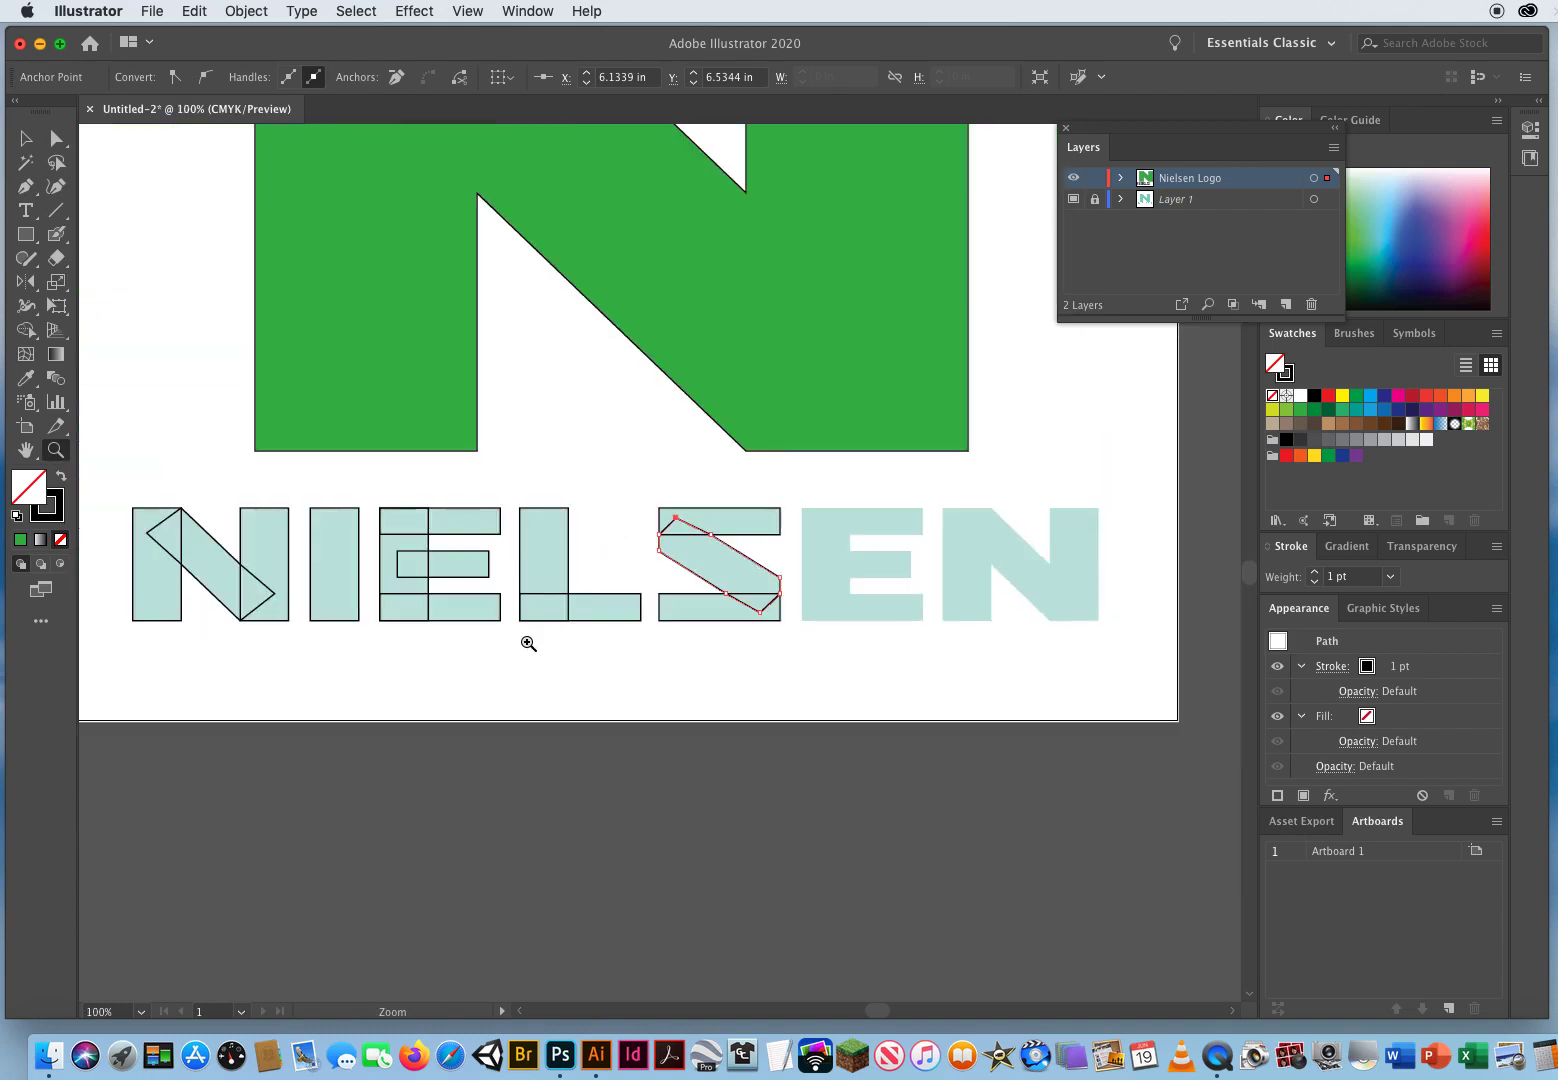
key("space")
left_click_drag(561, 642, 595, 648)
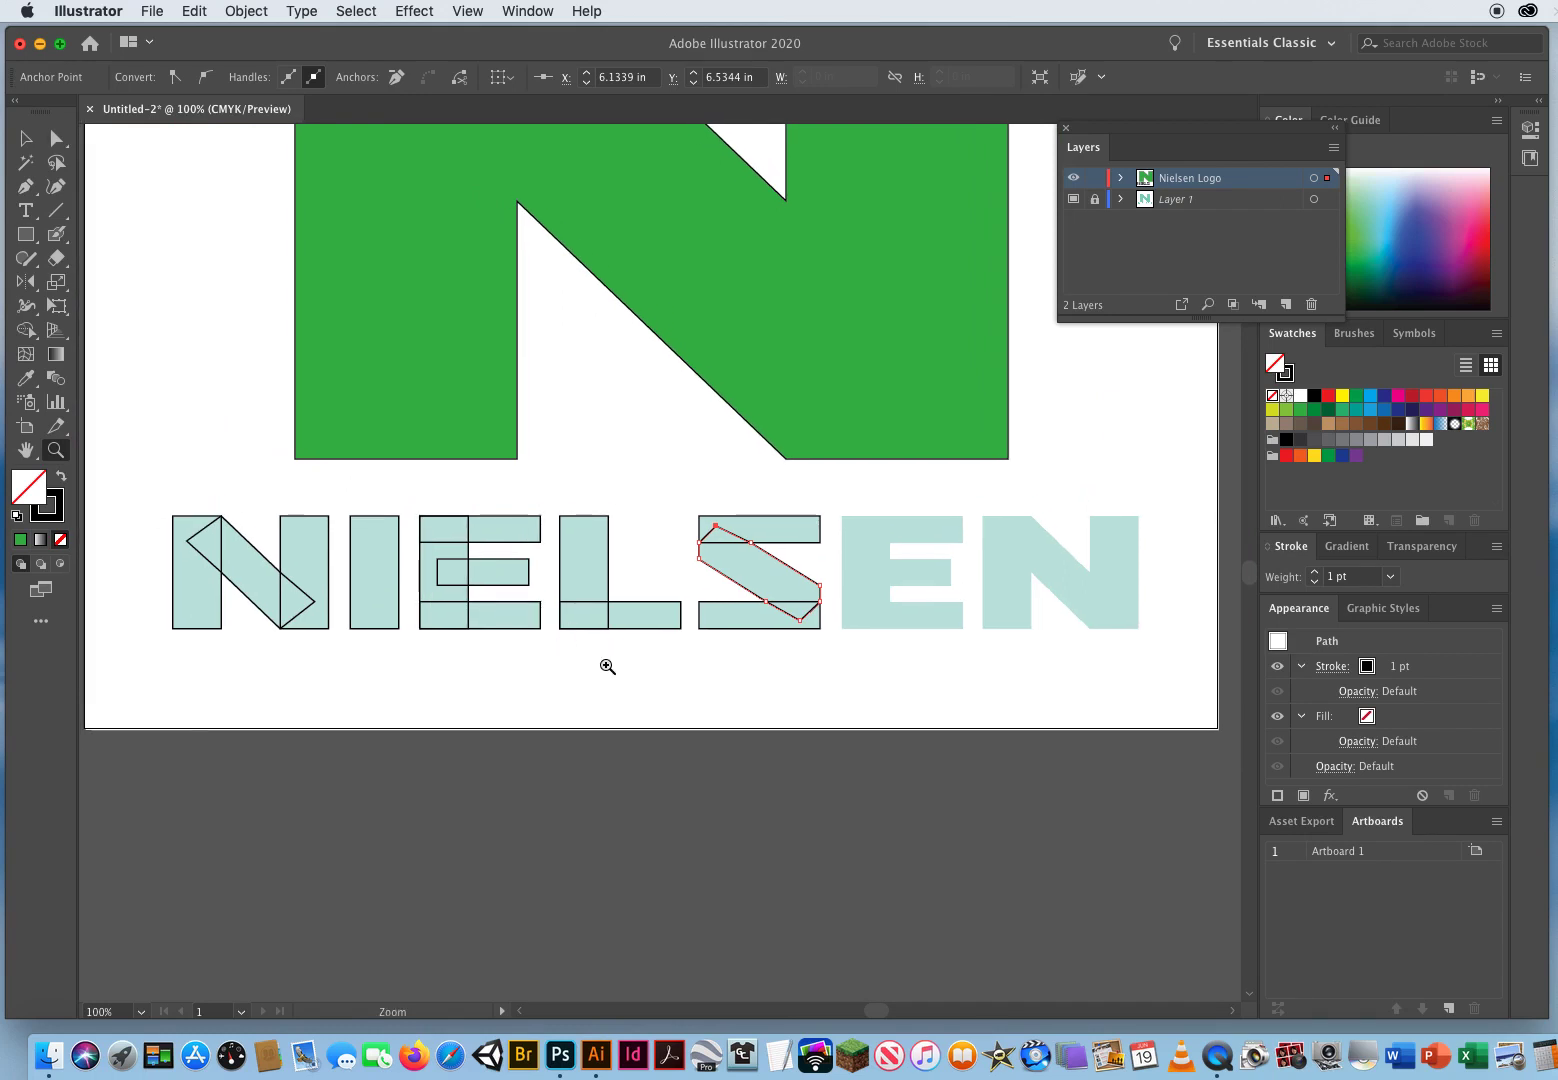
left_click(26, 138)
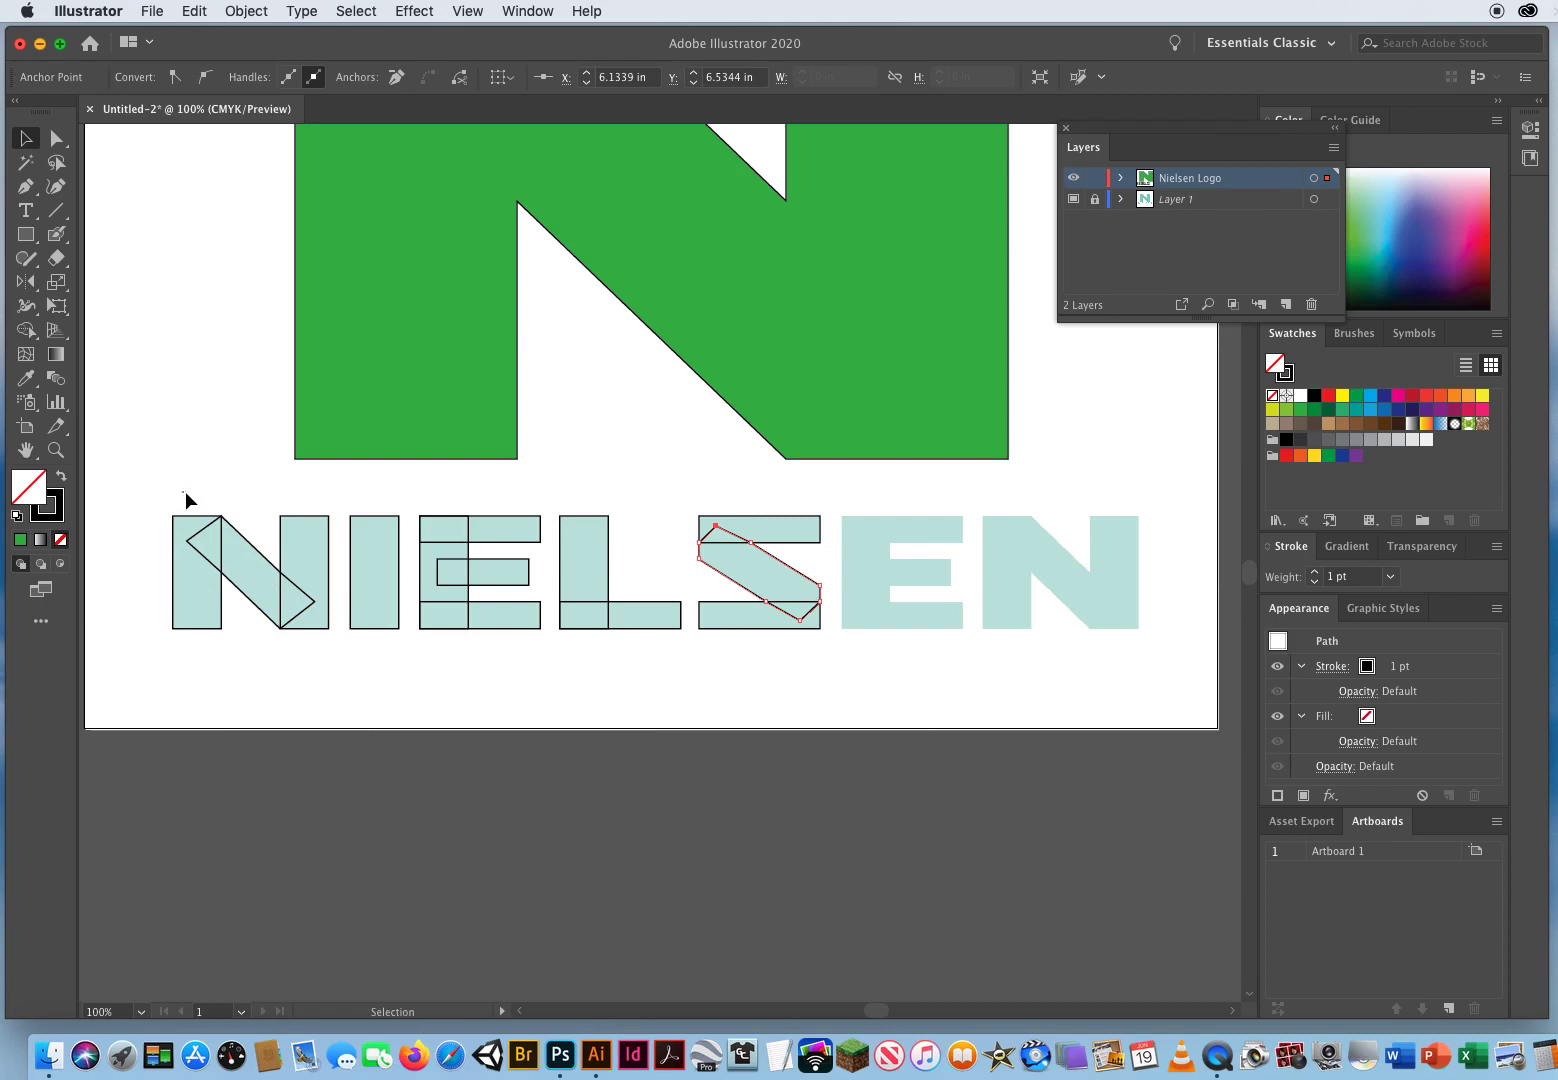
left_click_drag(264, 564, 309, 676)
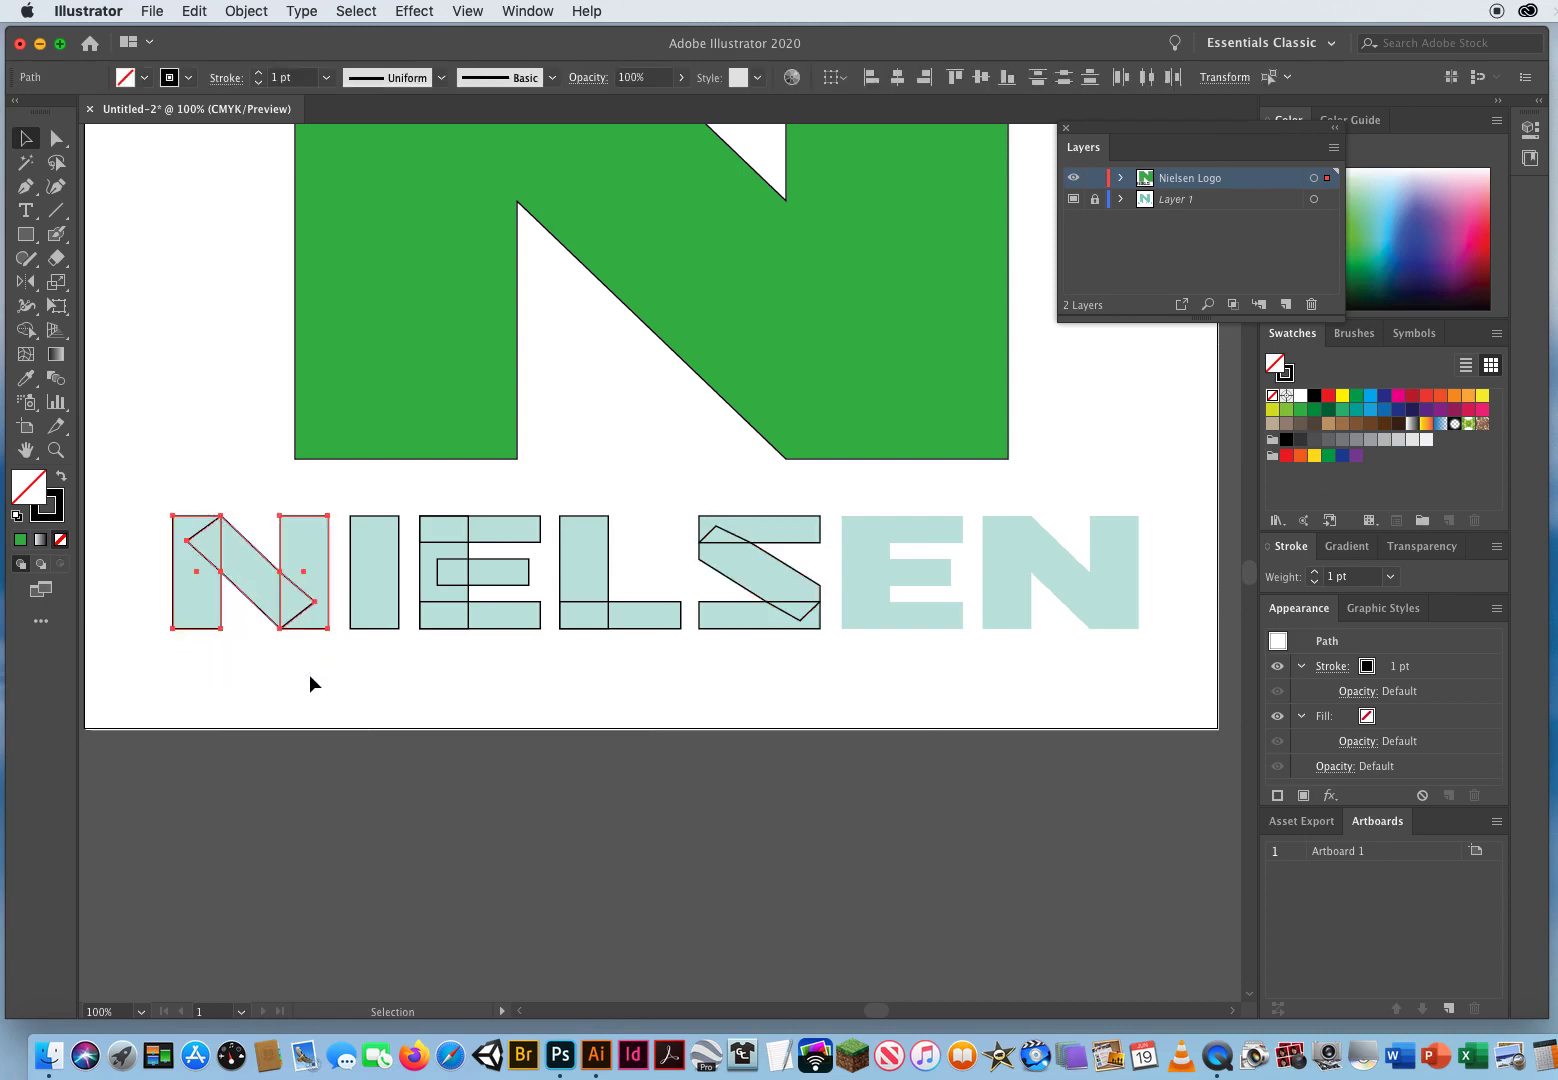
left_click(57, 333)
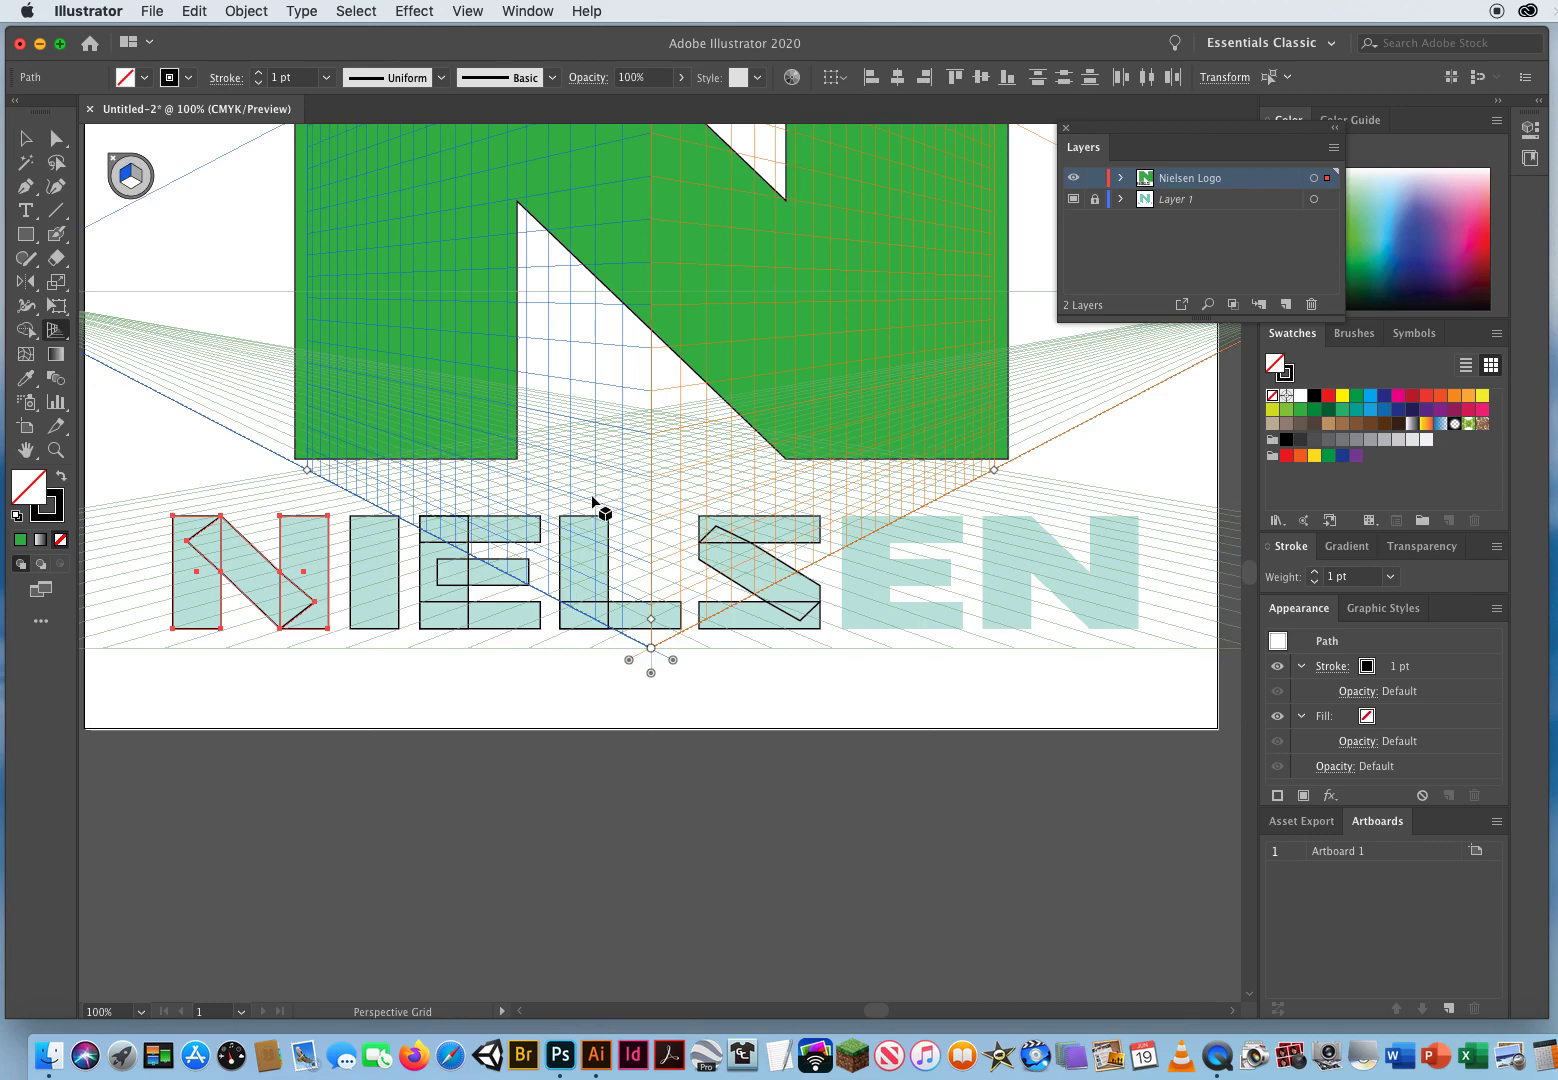
left_click(466, 12)
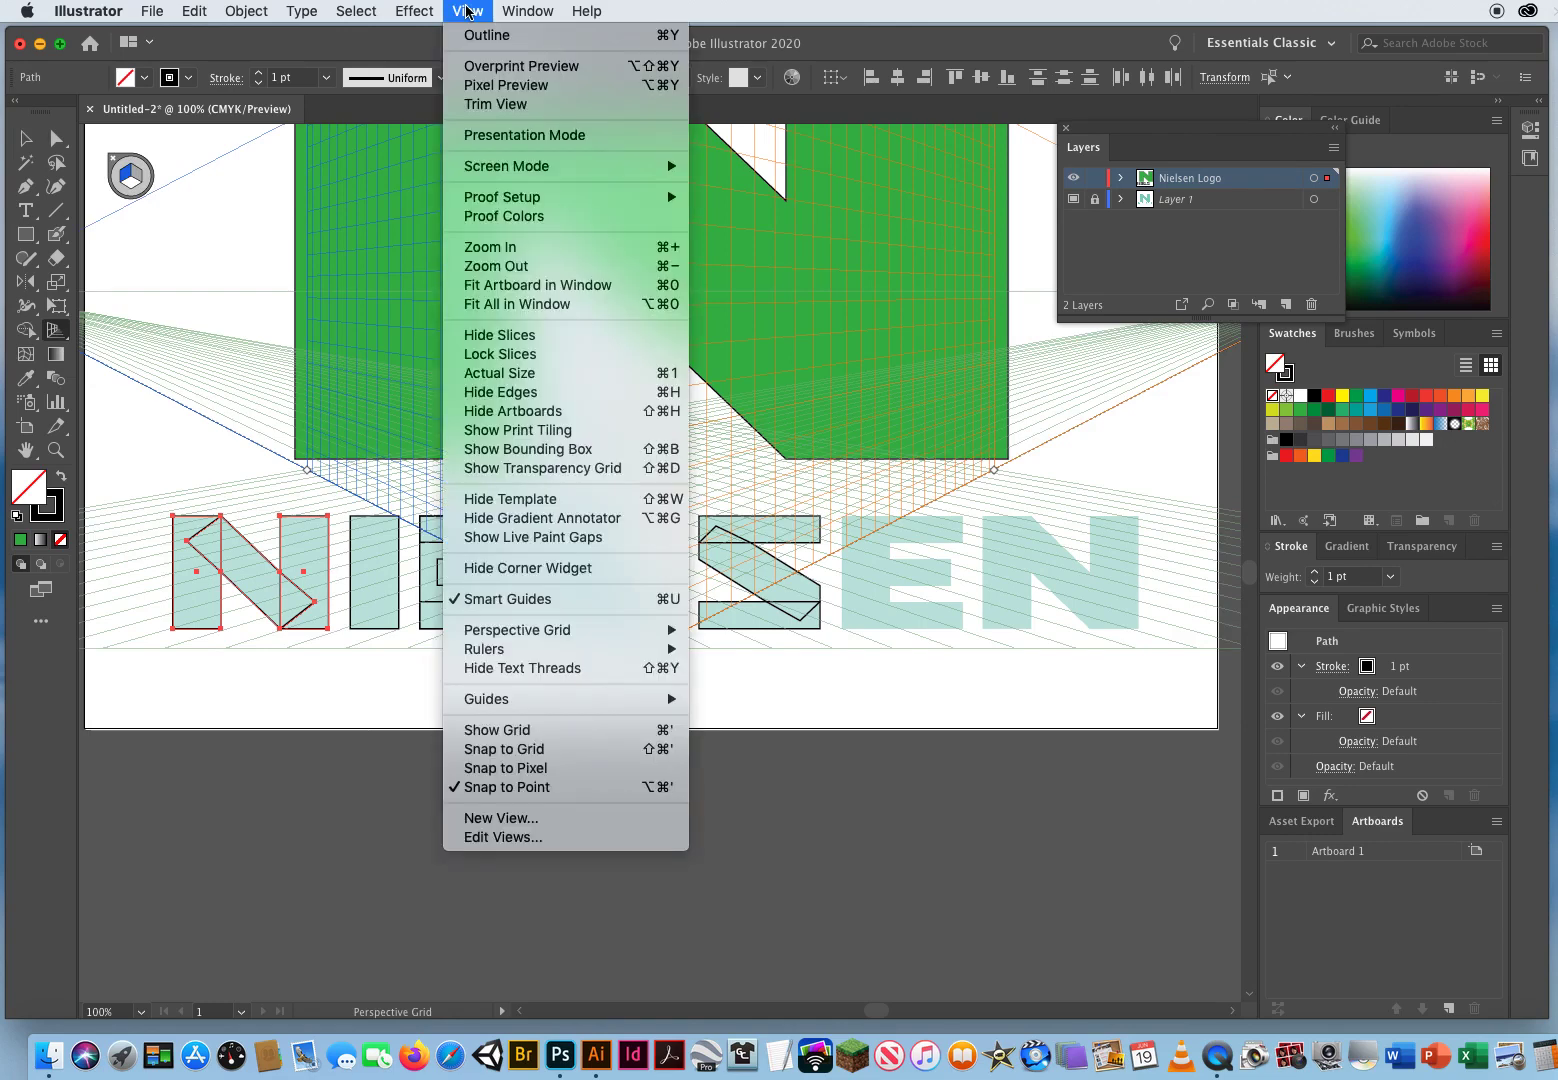
mouse_move(495, 630)
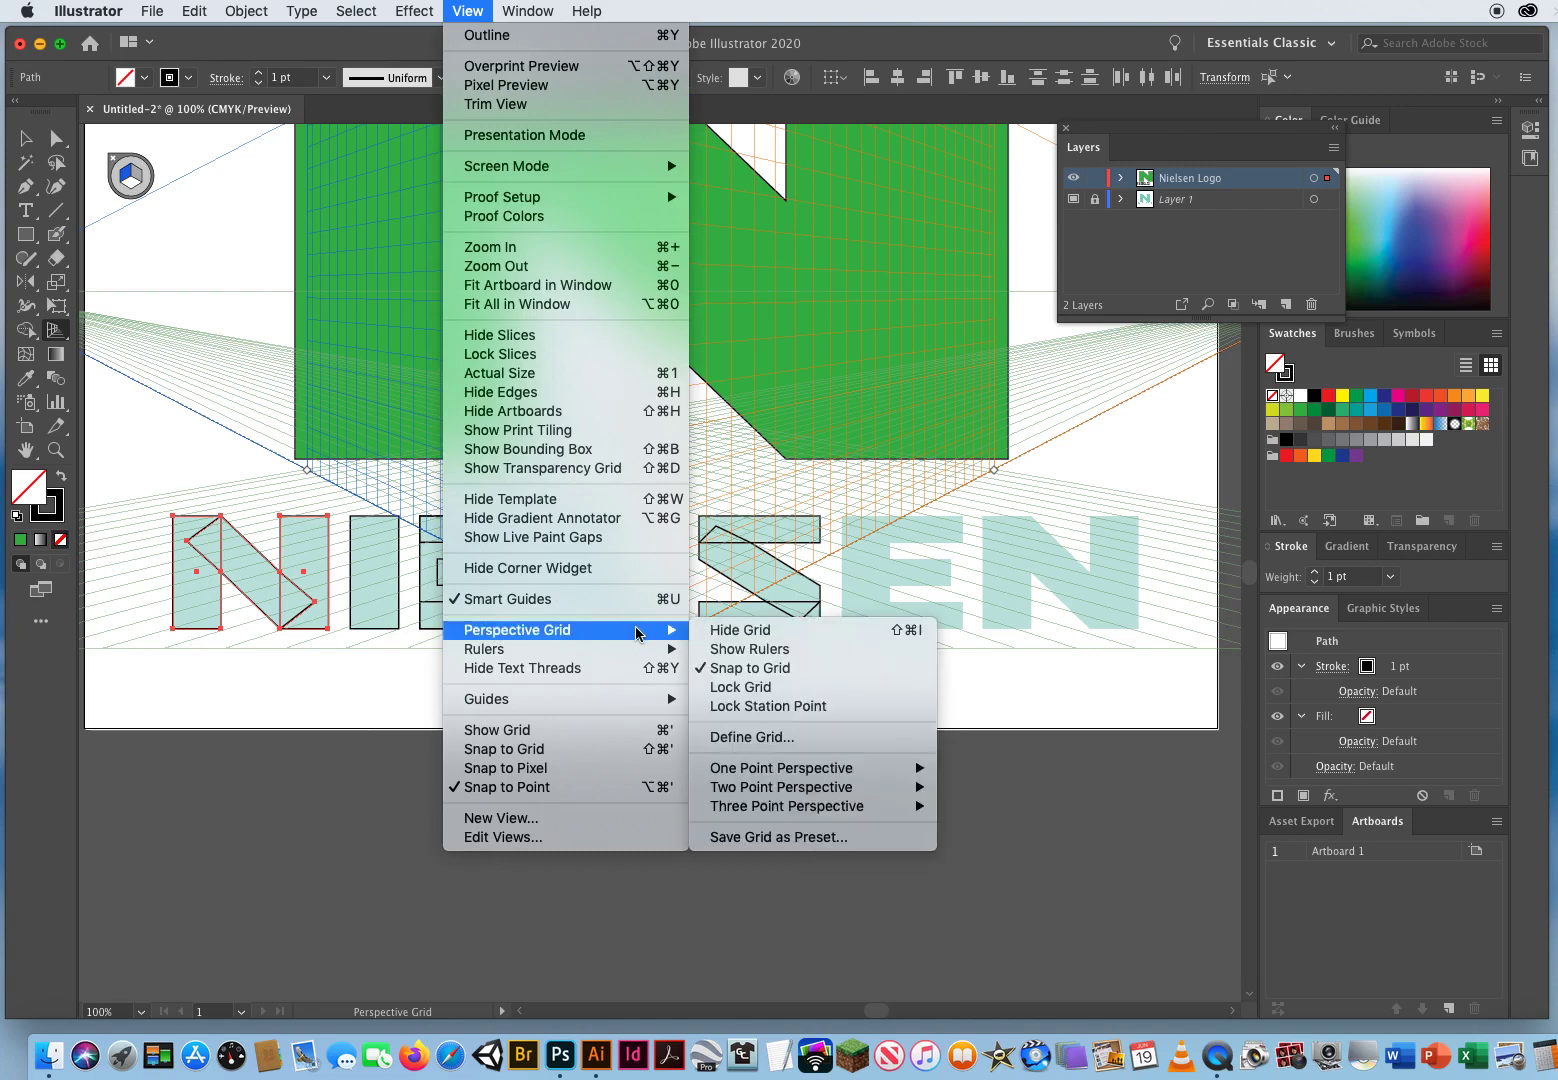
left_click(727, 632)
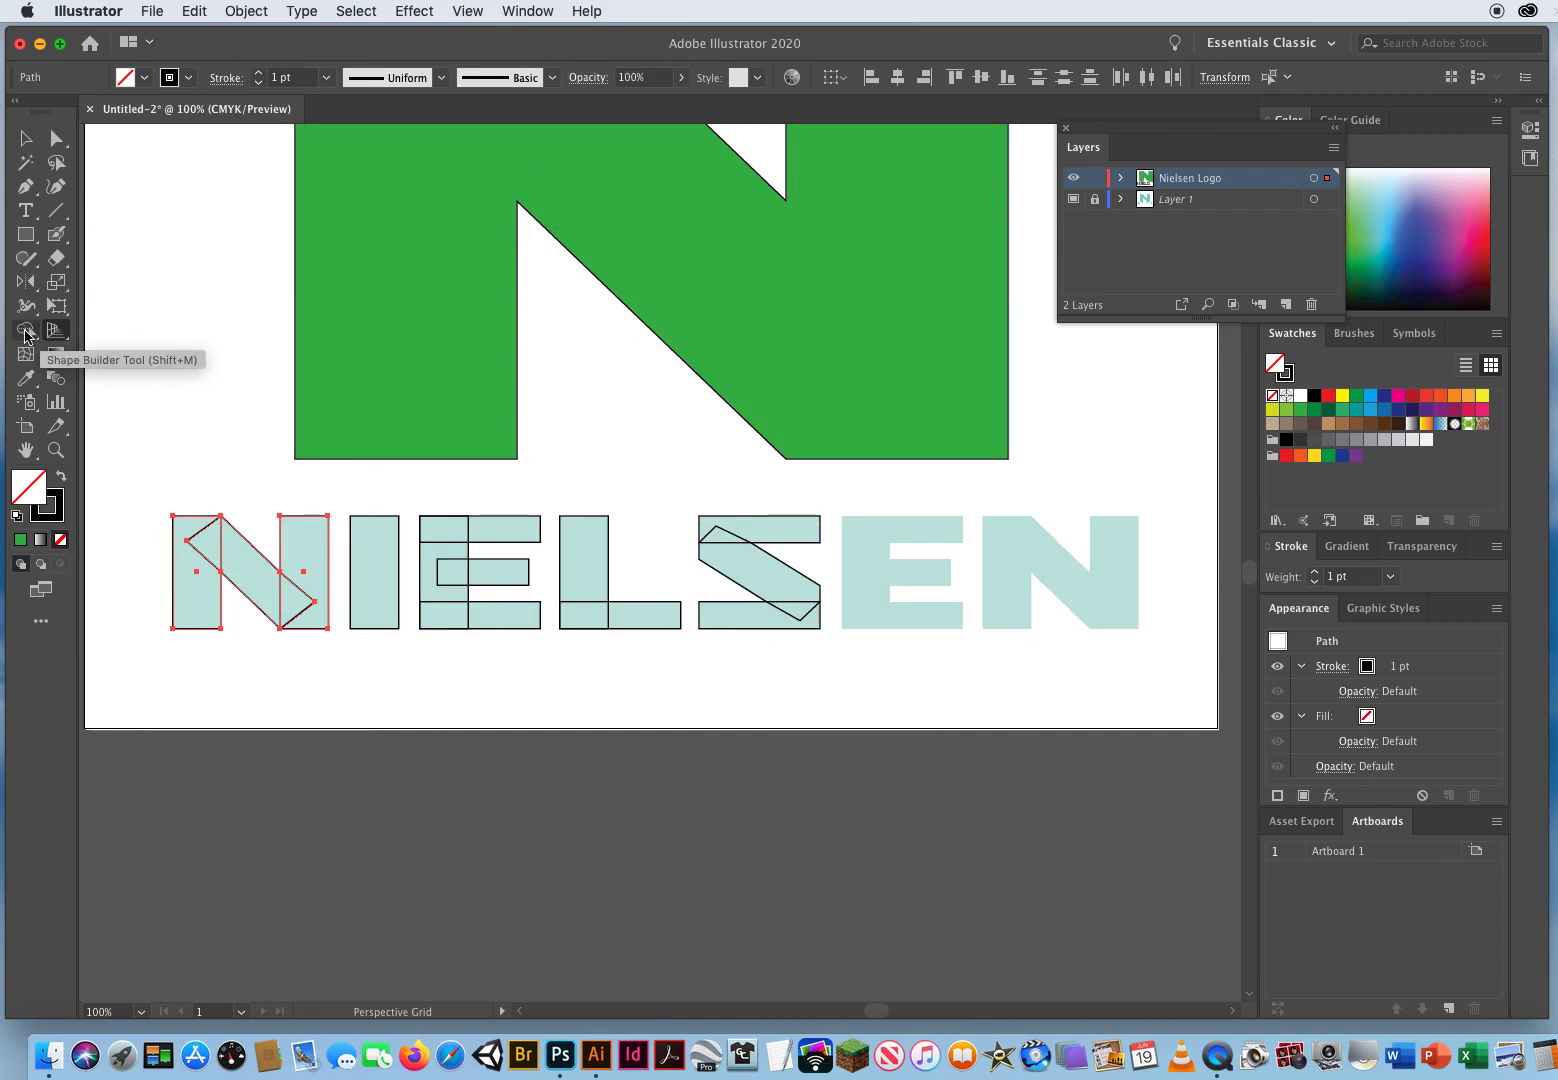
left_click(24, 333)
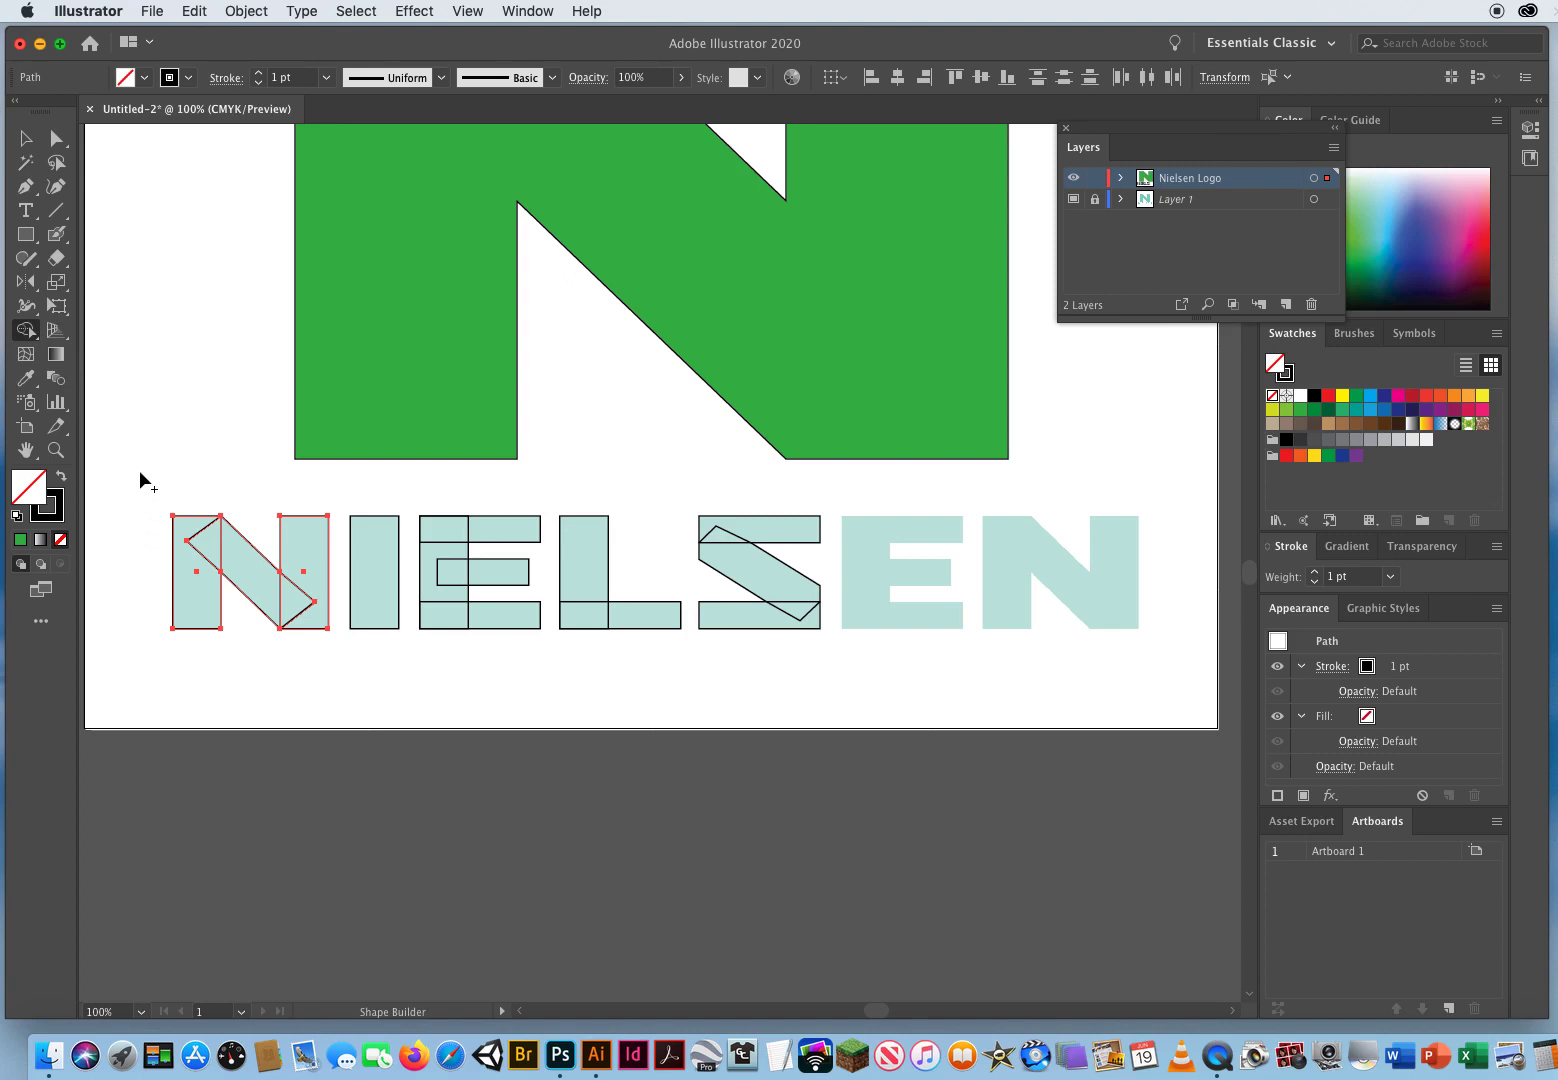
mouse_move(139, 470)
left_mouse_down()
mouse_move(146, 500)
mouse_move(212, 487)
mouse_move(153, 626)
mouse_move(262, 488)
mouse_move(240, 647)
mouse_move(334, 497)
mouse_move(310, 622)
mouse_move(306, 606)
mouse_move(564, 536)
mouse_move(424, 648)
left_mouse_up()
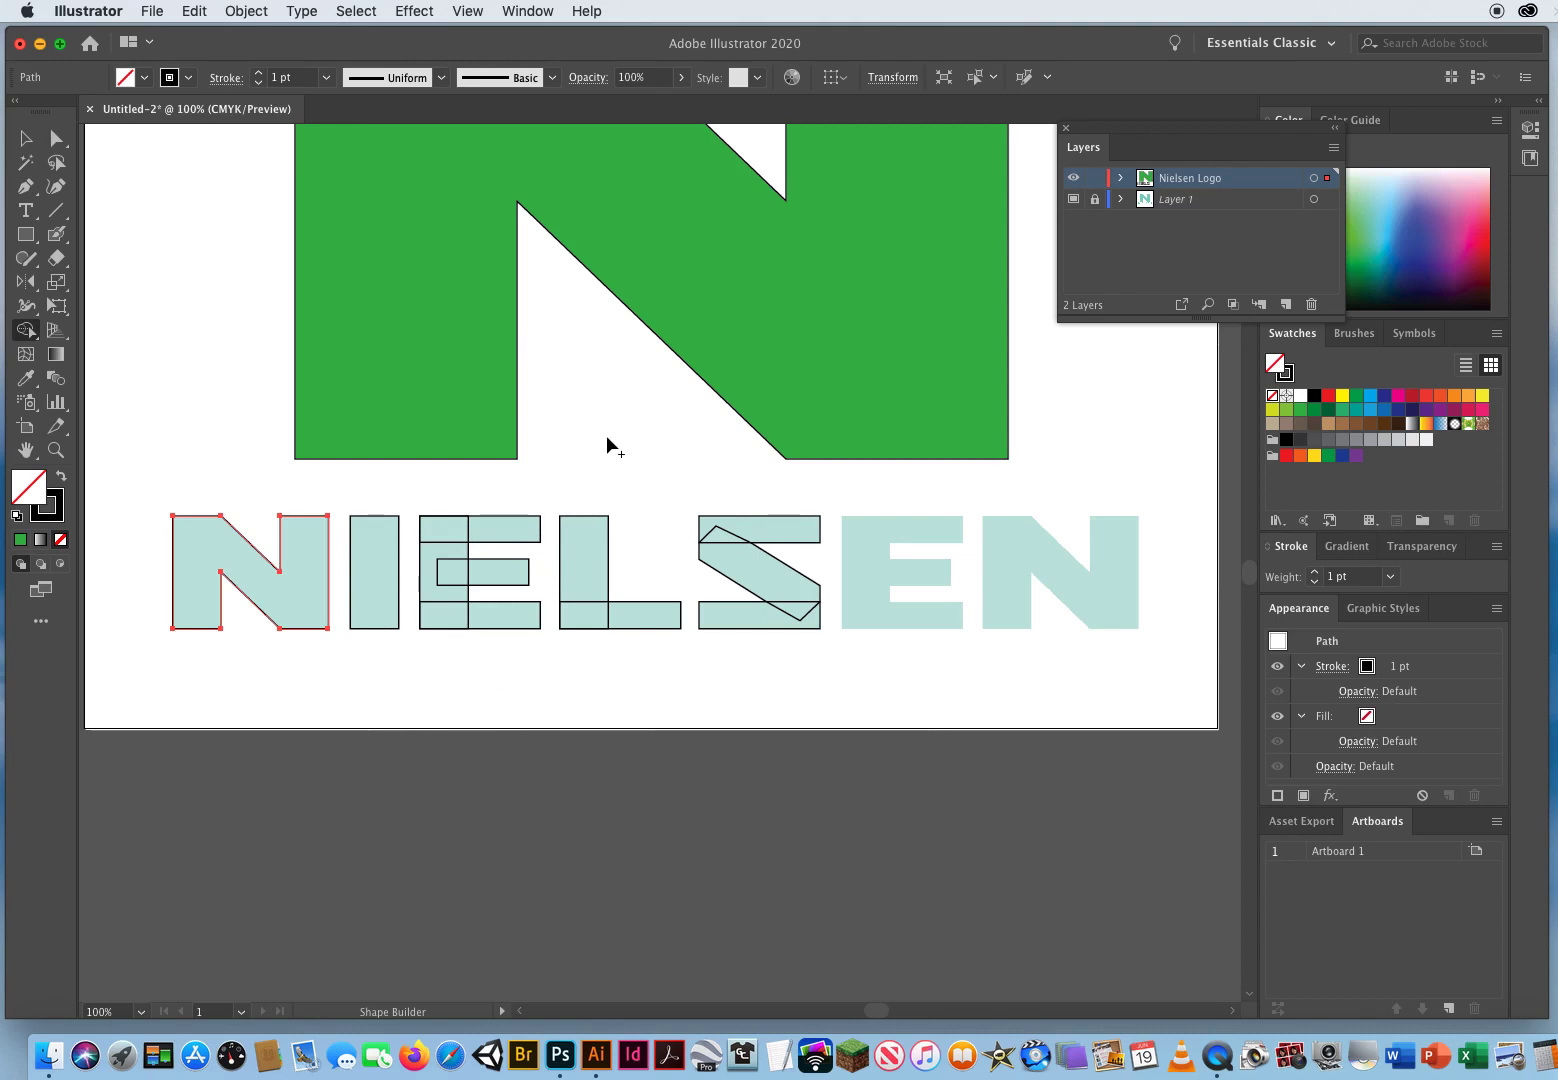
Step: Select the E's rectangles and merge them into a single E shape with the Shape Builder
key("super")
left_click_drag(433, 483, 512, 684)
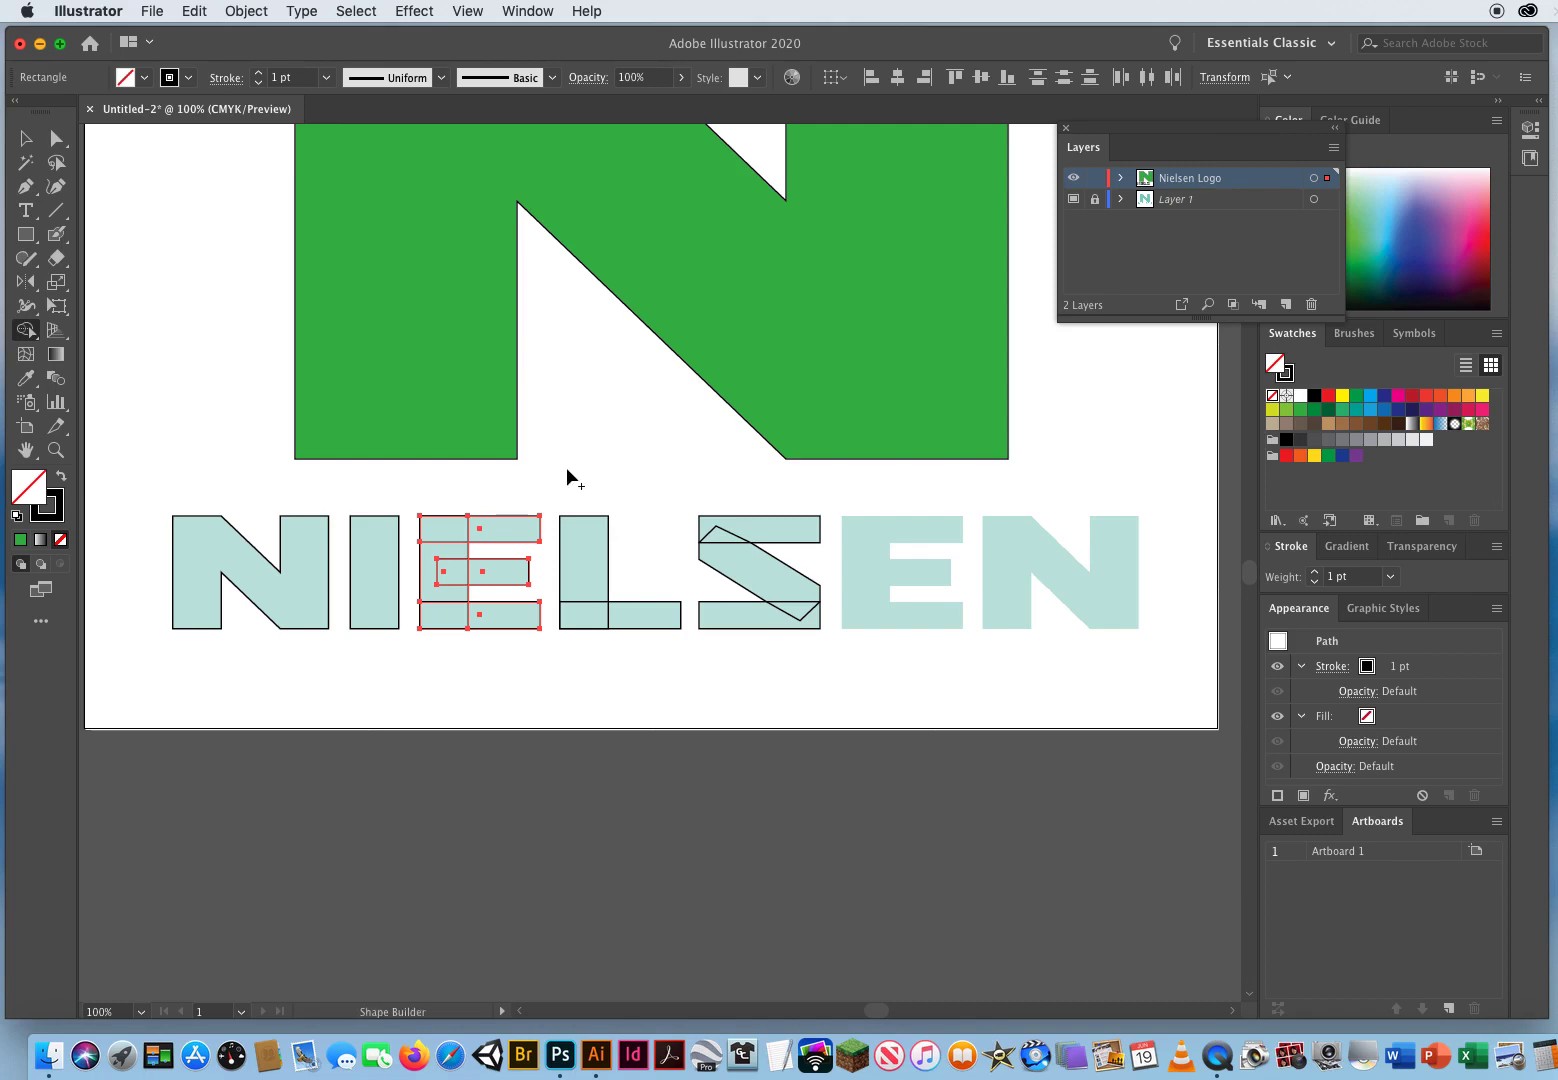
mouse_move(459, 511)
left_mouse_down()
mouse_move(411, 521)
mouse_move(464, 505)
mouse_move(397, 578)
mouse_move(493, 499)
mouse_move(401, 608)
mouse_move(514, 517)
mouse_move(428, 645)
mouse_move(534, 538)
mouse_move(471, 639)
mouse_move(525, 622)
mouse_move(540, 665)
left_mouse_up()
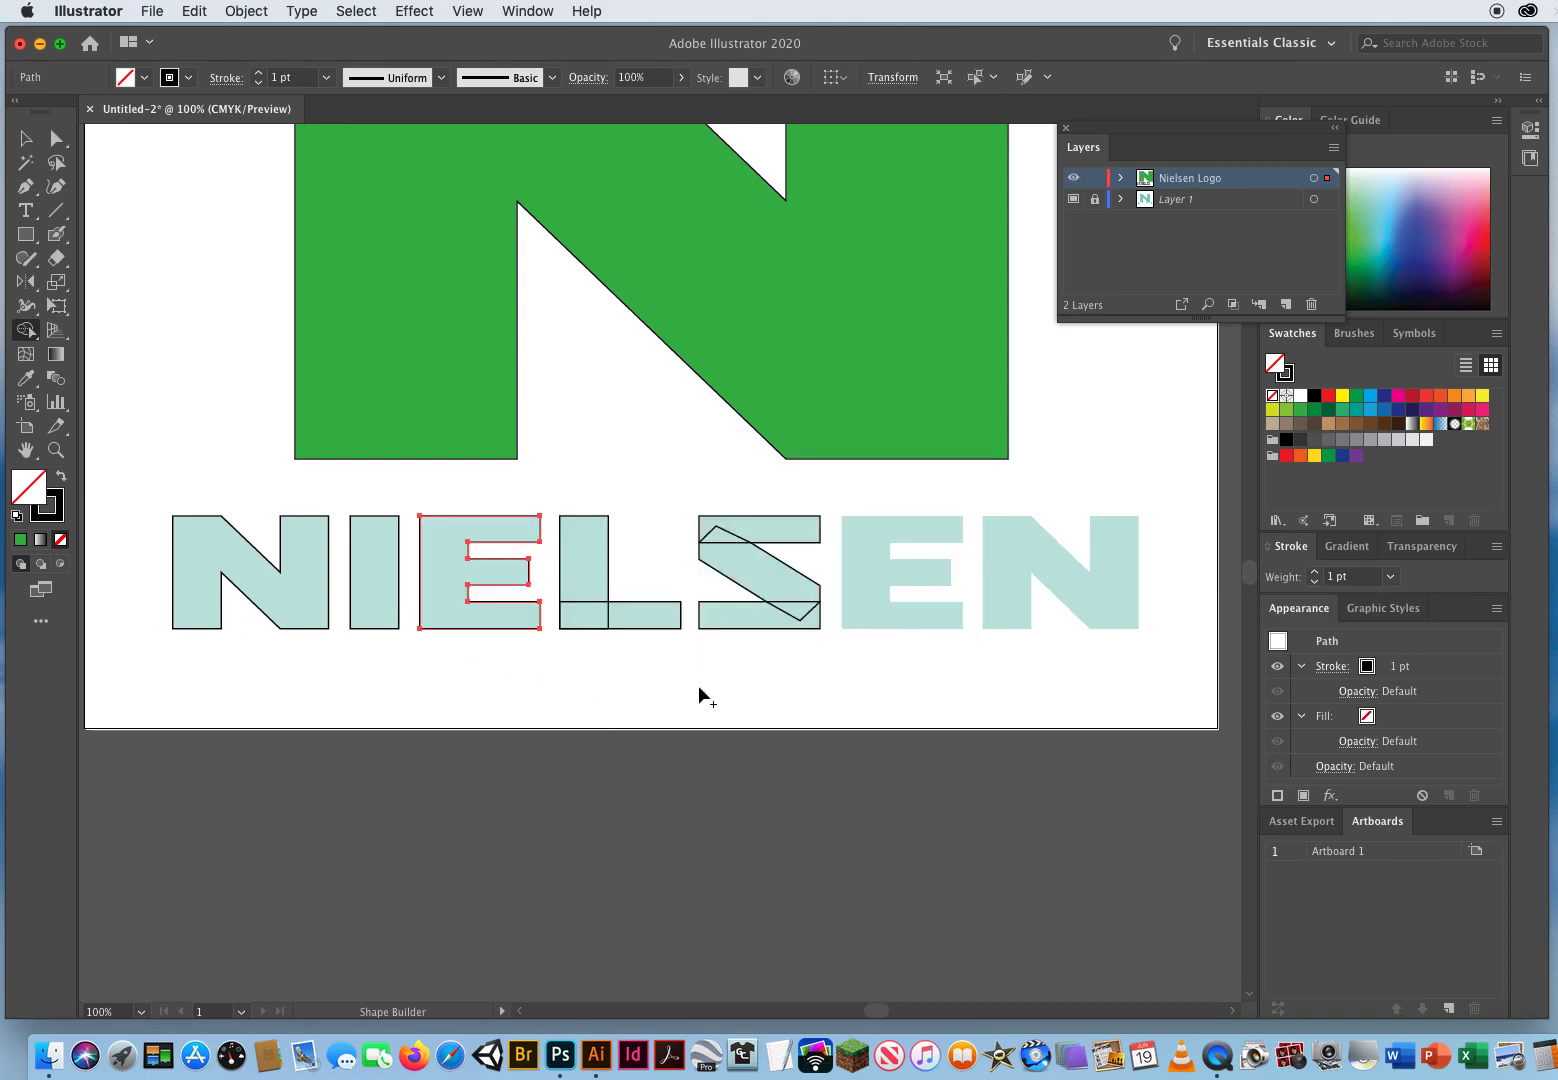
Step: Select the L's two rectangles and merge them into one L shape
key("super")
left_click_drag(575, 476, 650, 677)
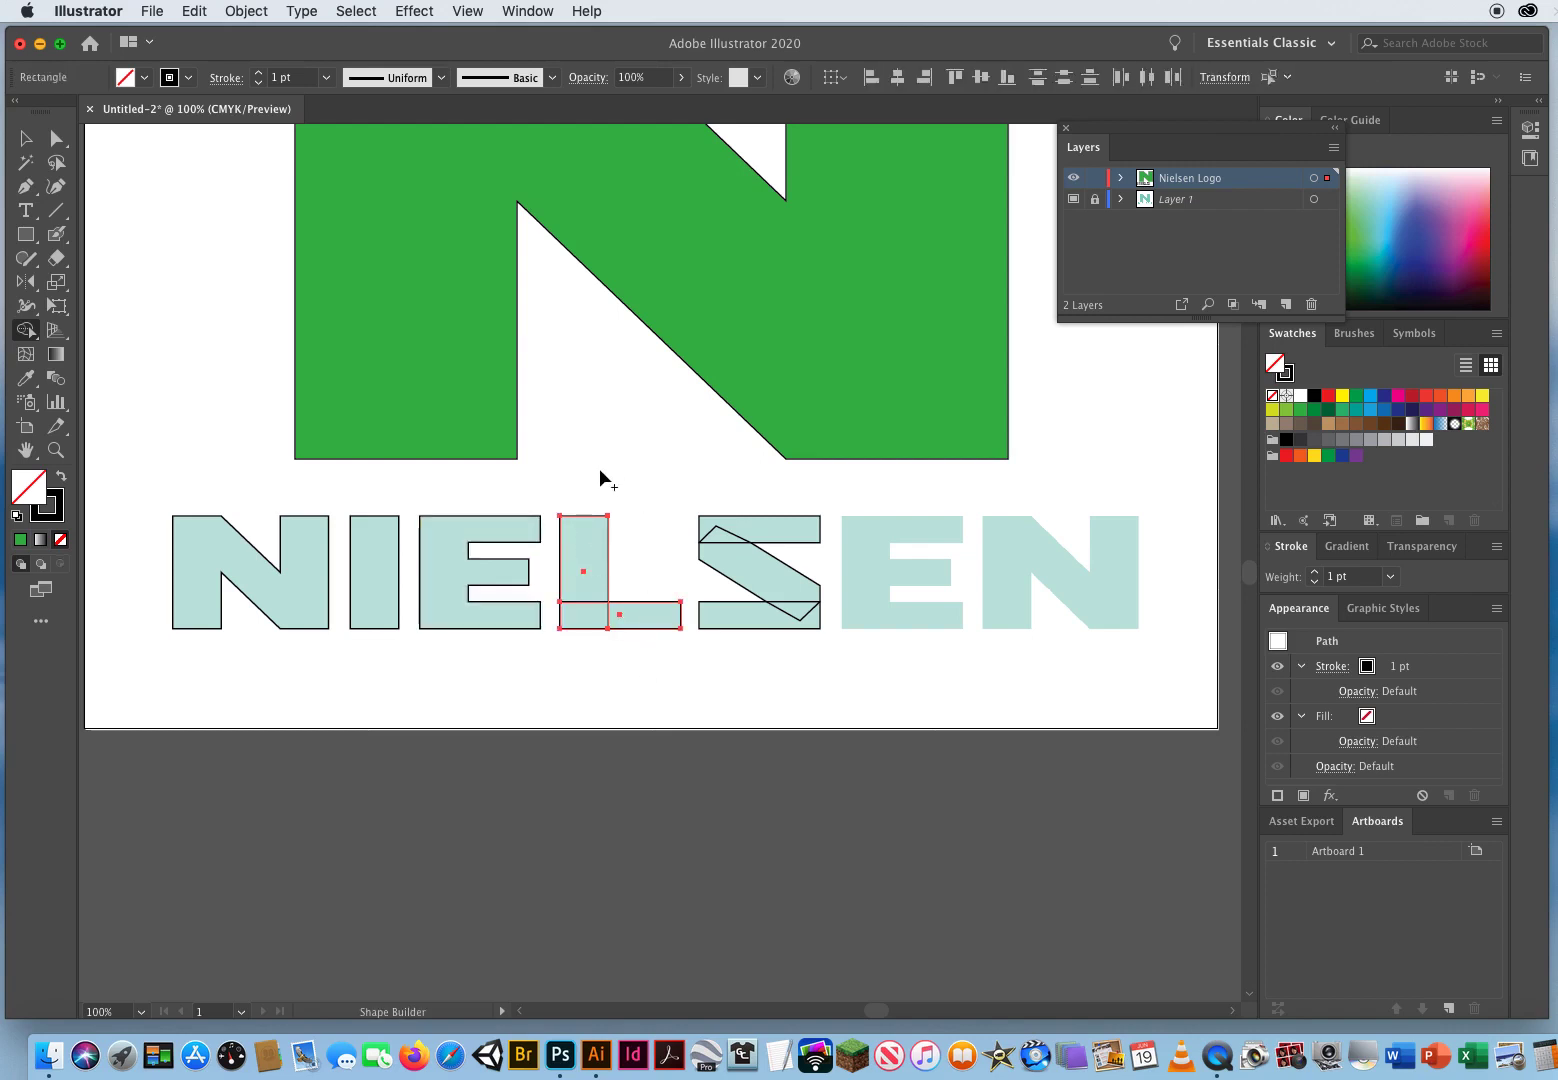
mouse_move(585, 437)
left_mouse_down()
mouse_move(584, 580)
mouse_move(606, 620)
mouse_move(657, 609)
mouse_move(666, 437)
left_mouse_up()
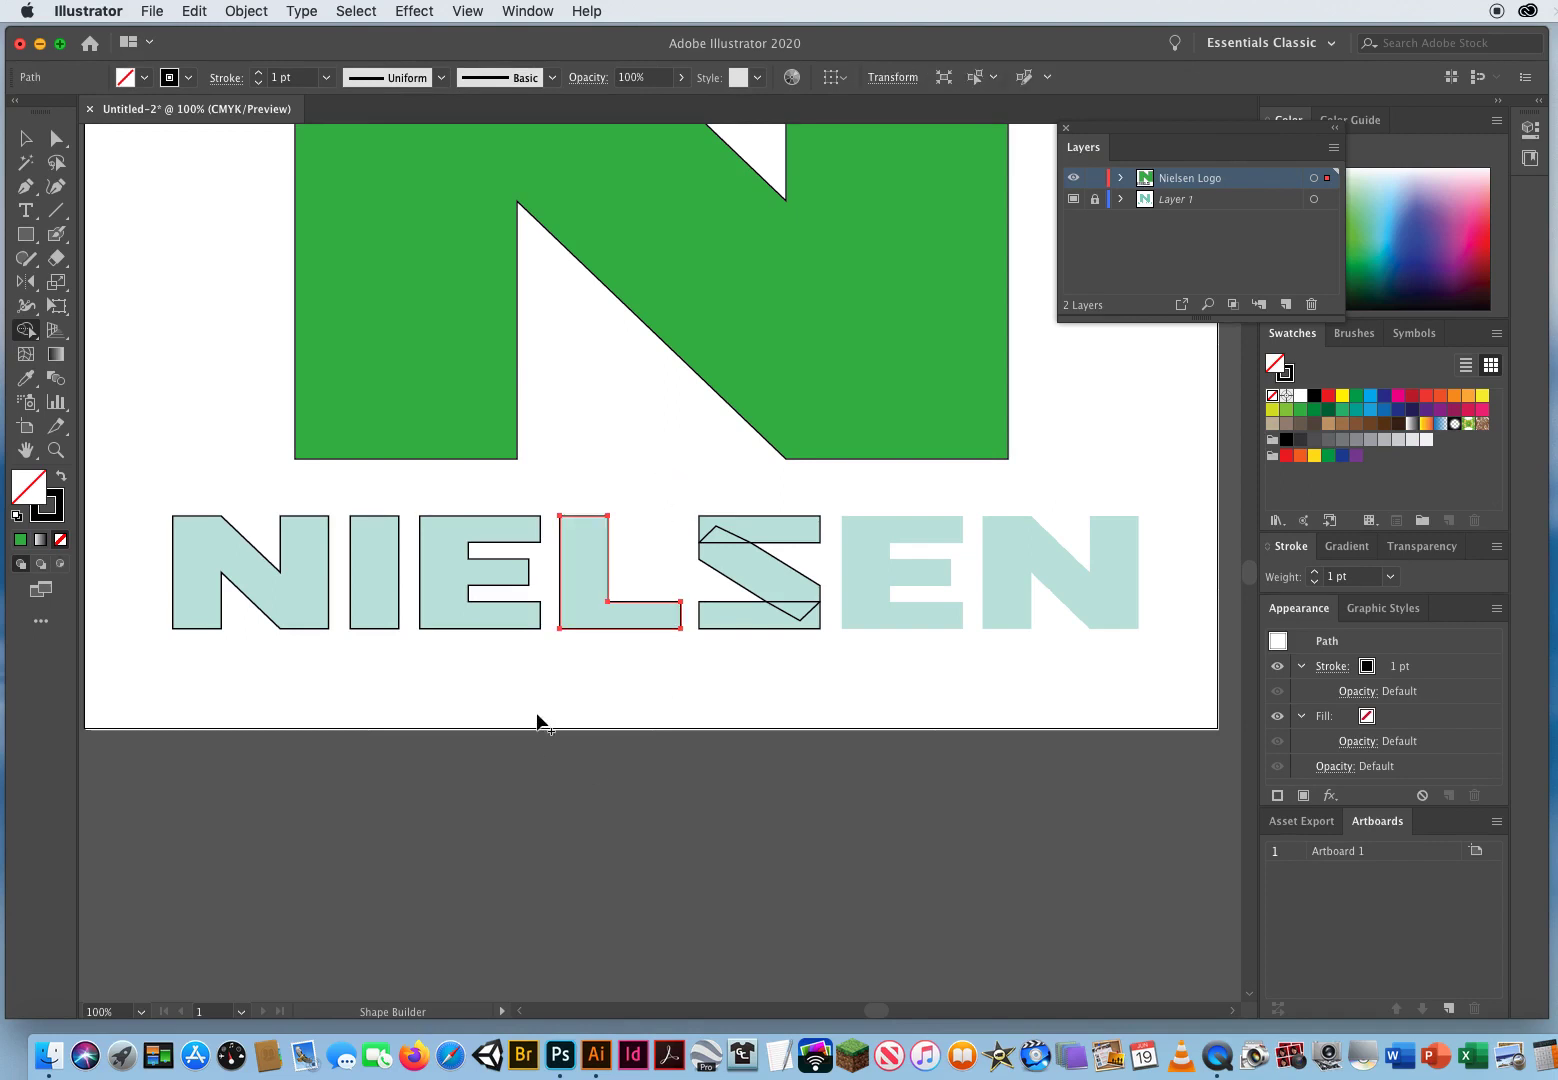
Step: Select the S's bars and diagonal and merge them into one S shape
key("super")
left_click_drag(706, 484, 816, 649)
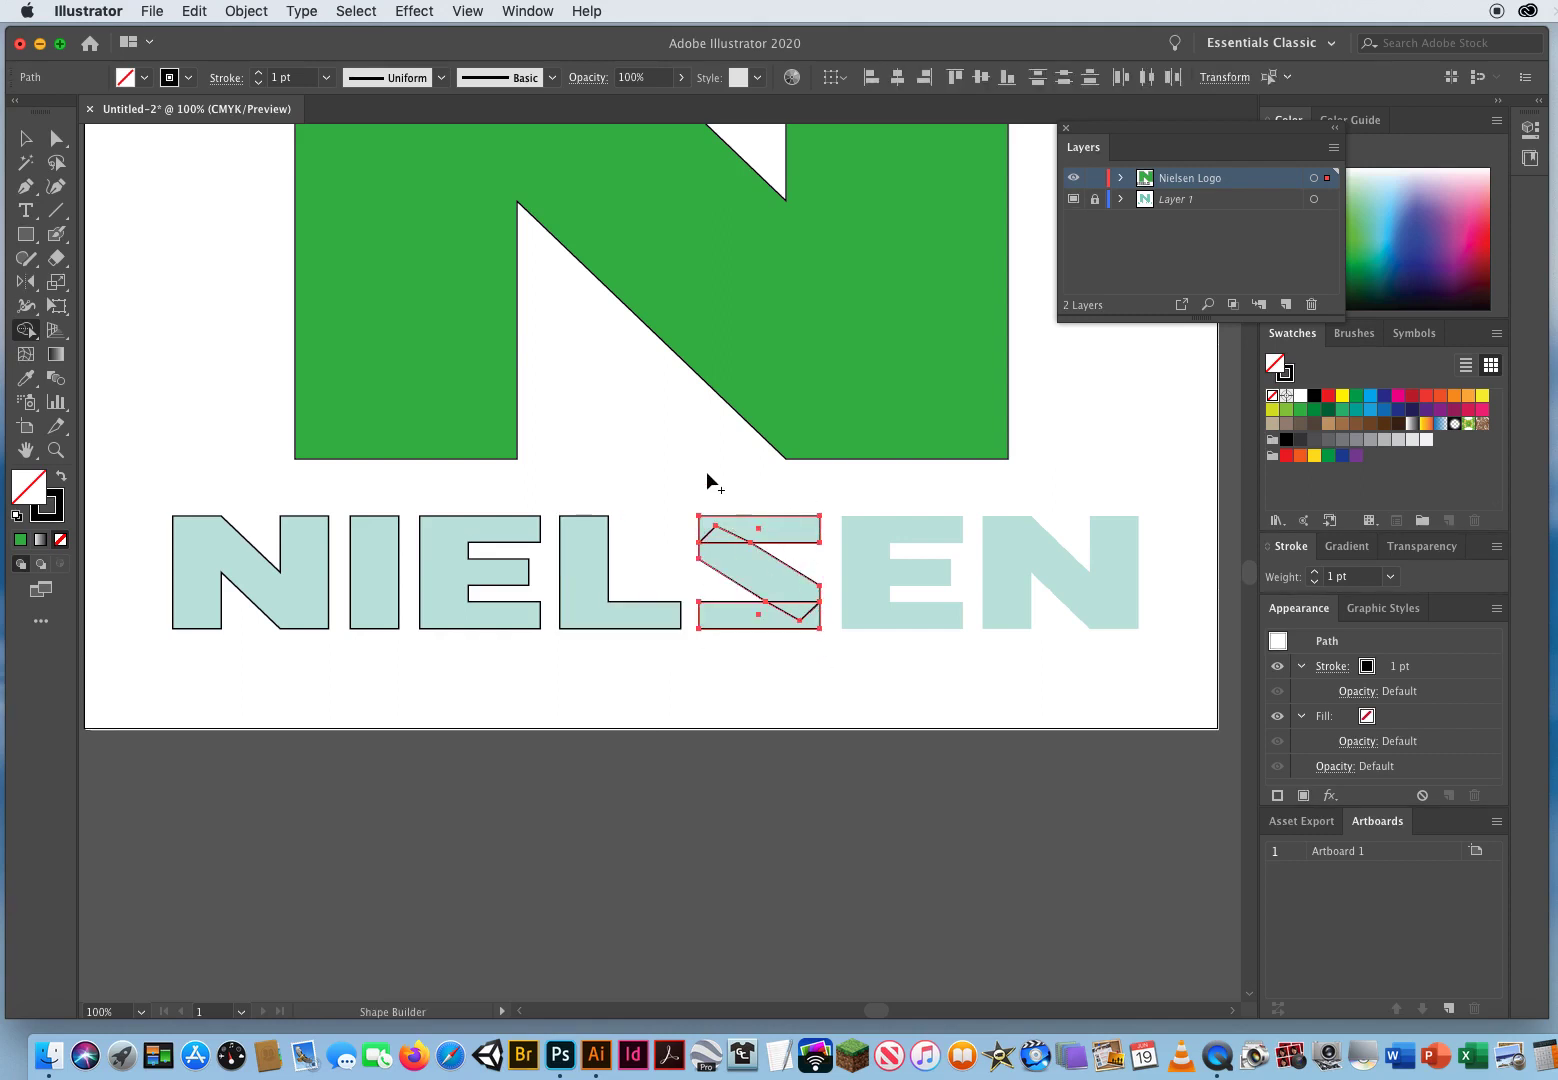
mouse_move(707, 483)
left_mouse_down()
mouse_move(745, 491)
mouse_move(699, 545)
mouse_move(819, 510)
mouse_move(741, 564)
mouse_move(830, 543)
mouse_move(709, 610)
mouse_move(841, 577)
mouse_move(728, 632)
mouse_move(828, 600)
mouse_move(748, 656)
mouse_move(832, 664)
left_mouse_up()
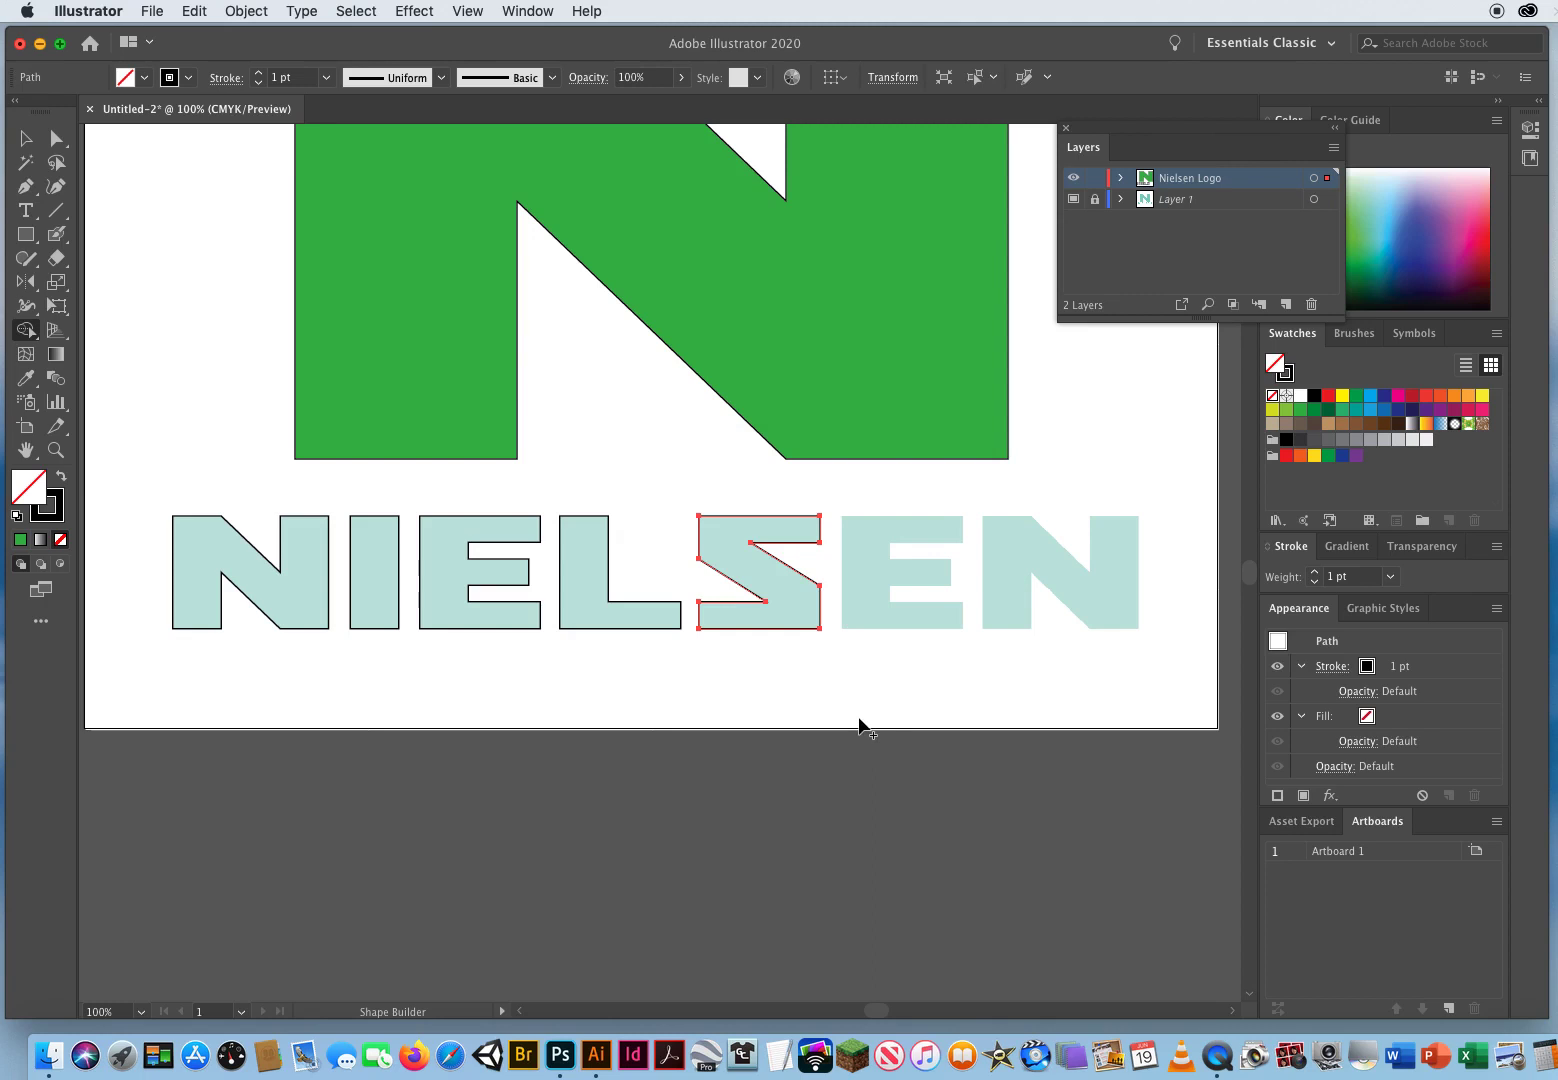
Step: Duplicate the merged E onto the second E position of the wordmark
left_click(26, 138)
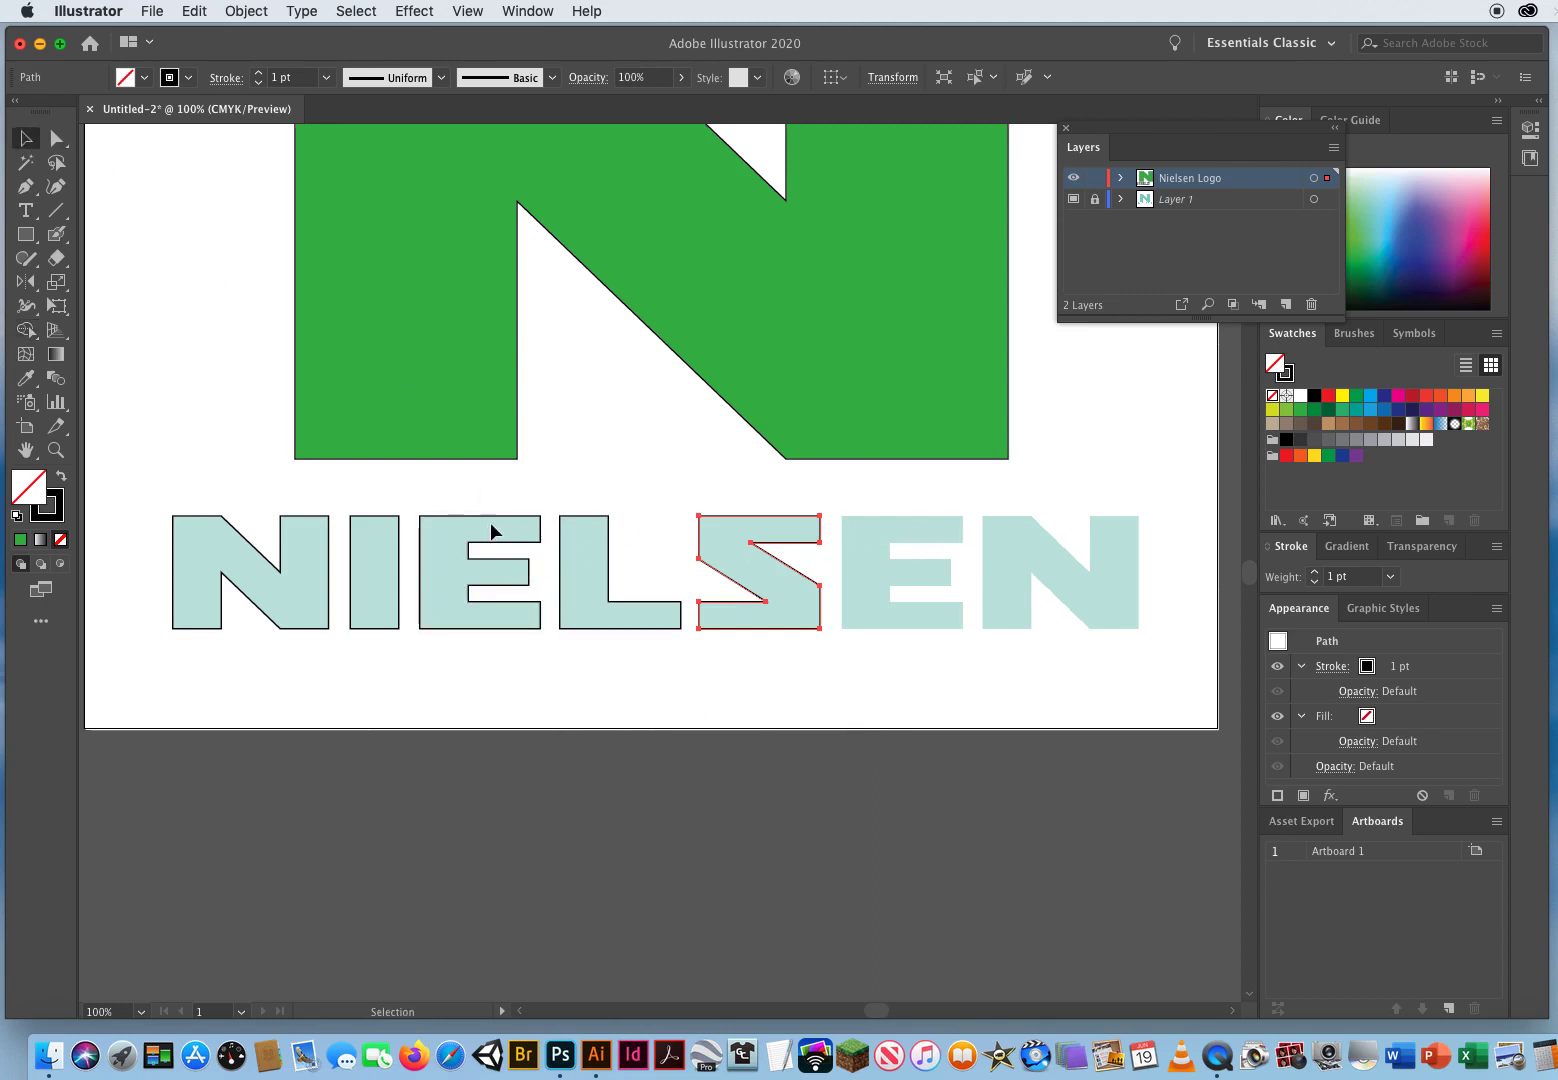
left_click(421, 630)
left_click_drag(421, 629, 840, 624)
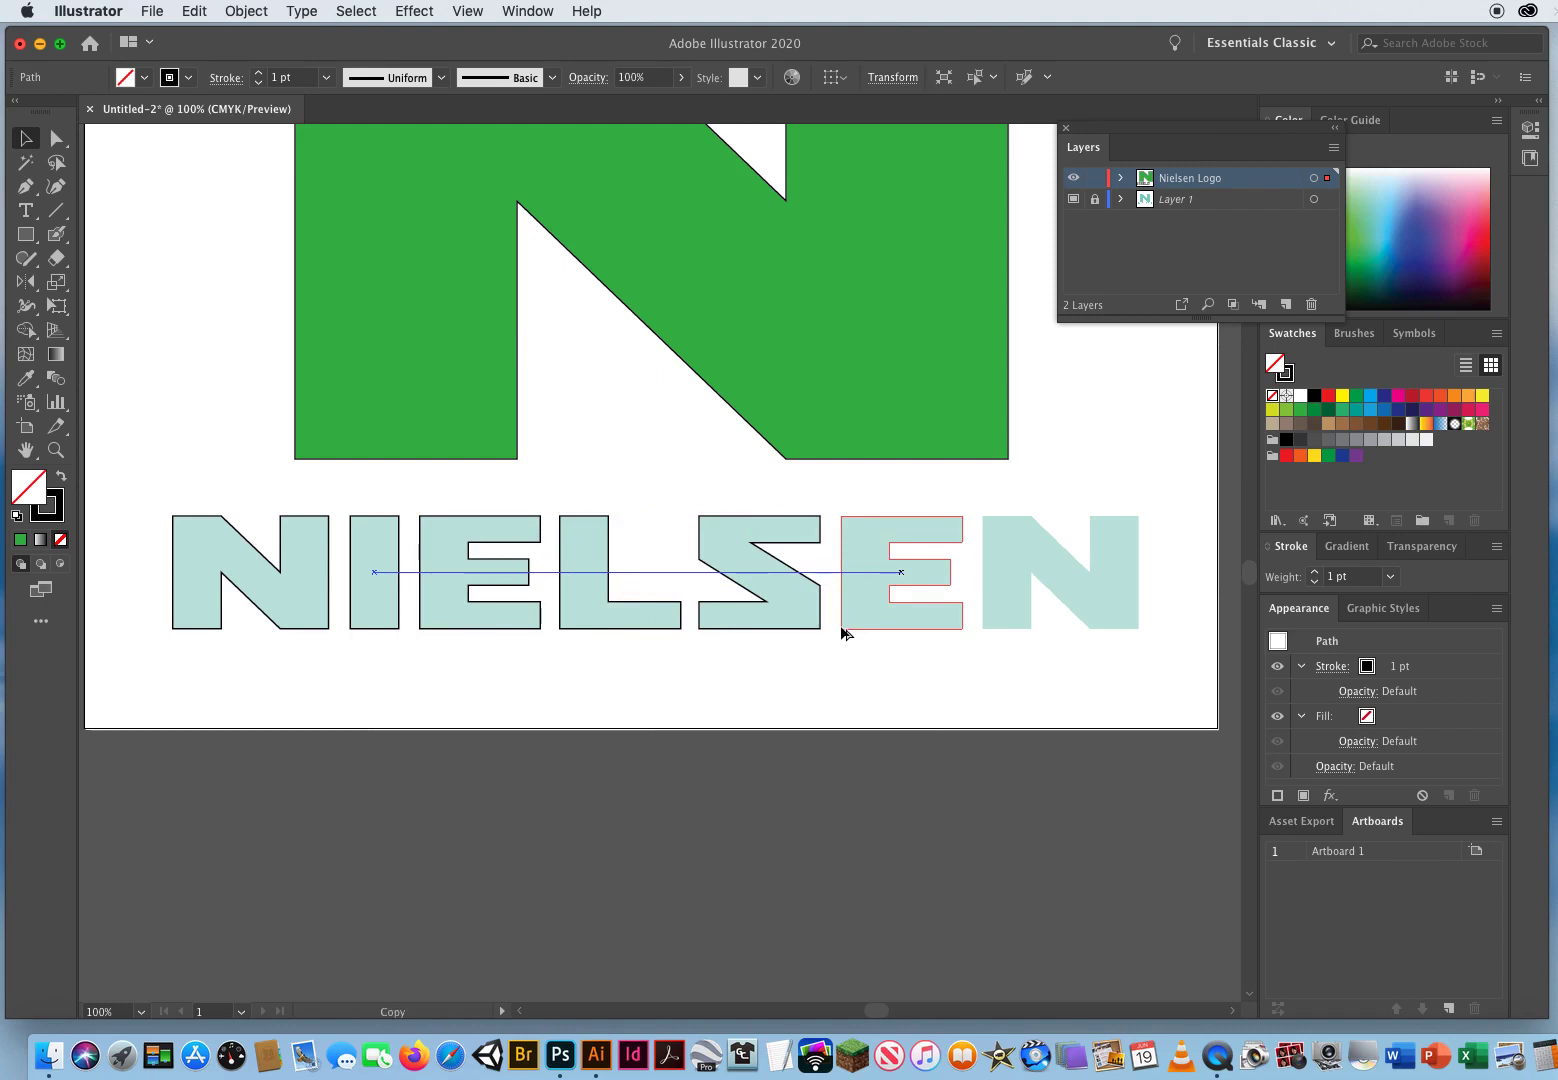
left_click_drag(842, 629, 839, 634)
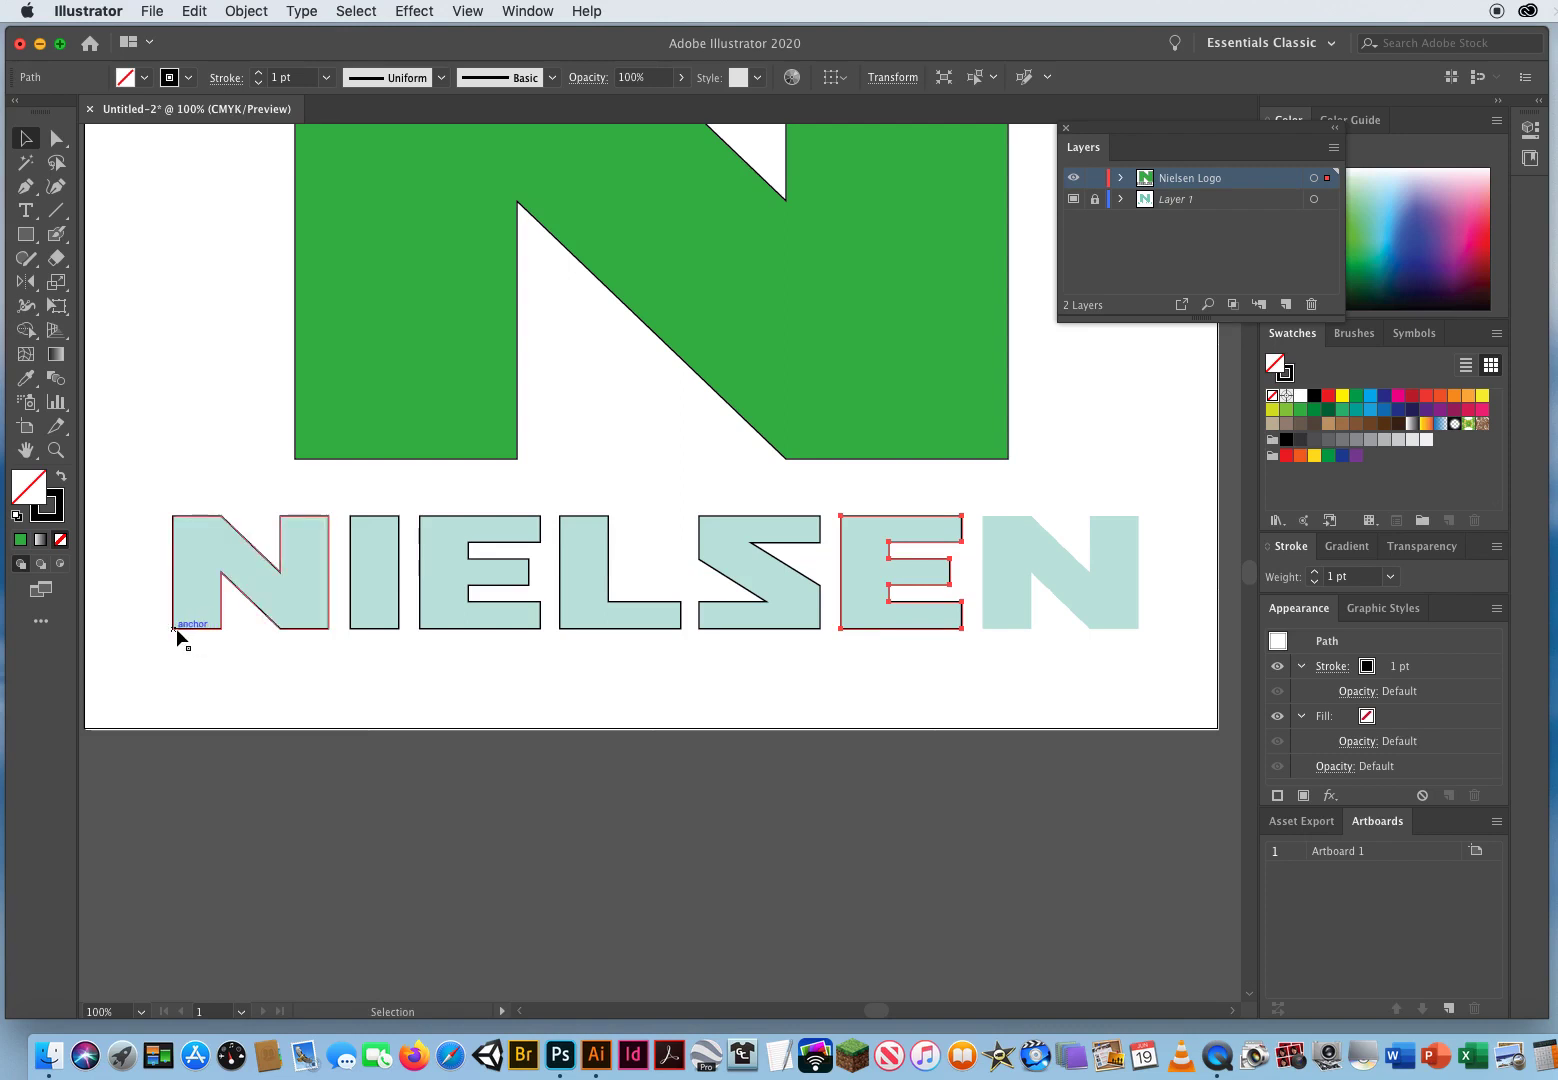
Step: Duplicate the merged N onto the final N position of the wordmark
left_click_drag(173, 628, 981, 627)
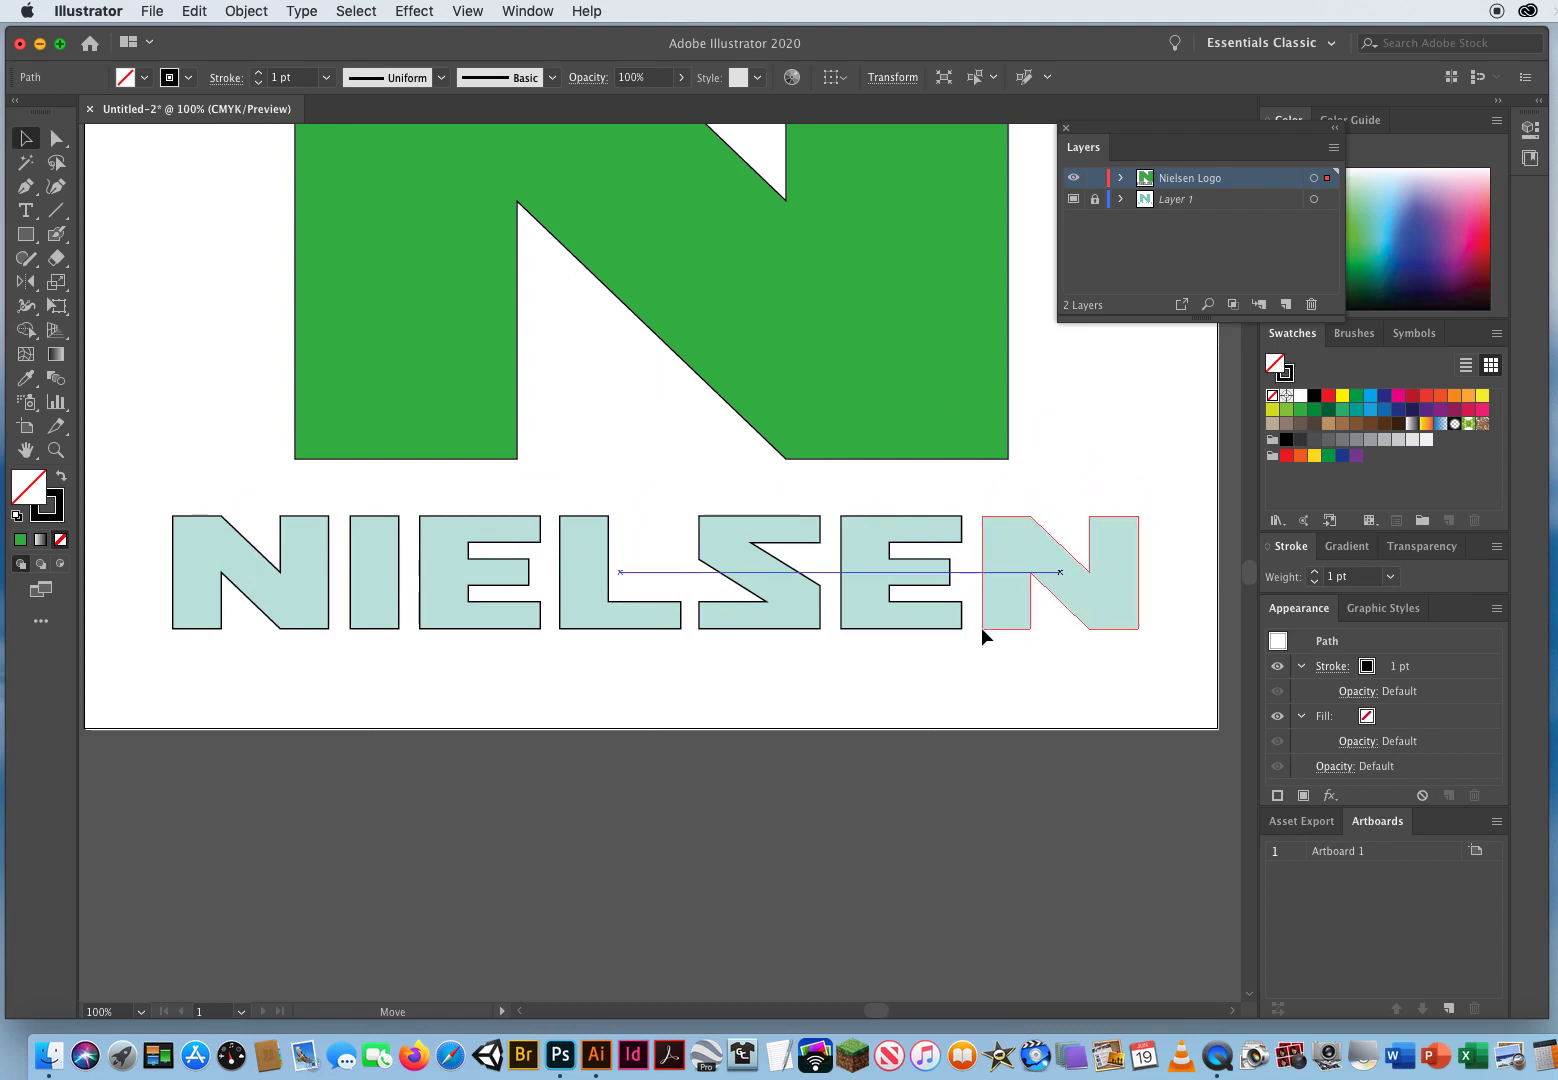
left_click_drag(983, 634, 984, 633)
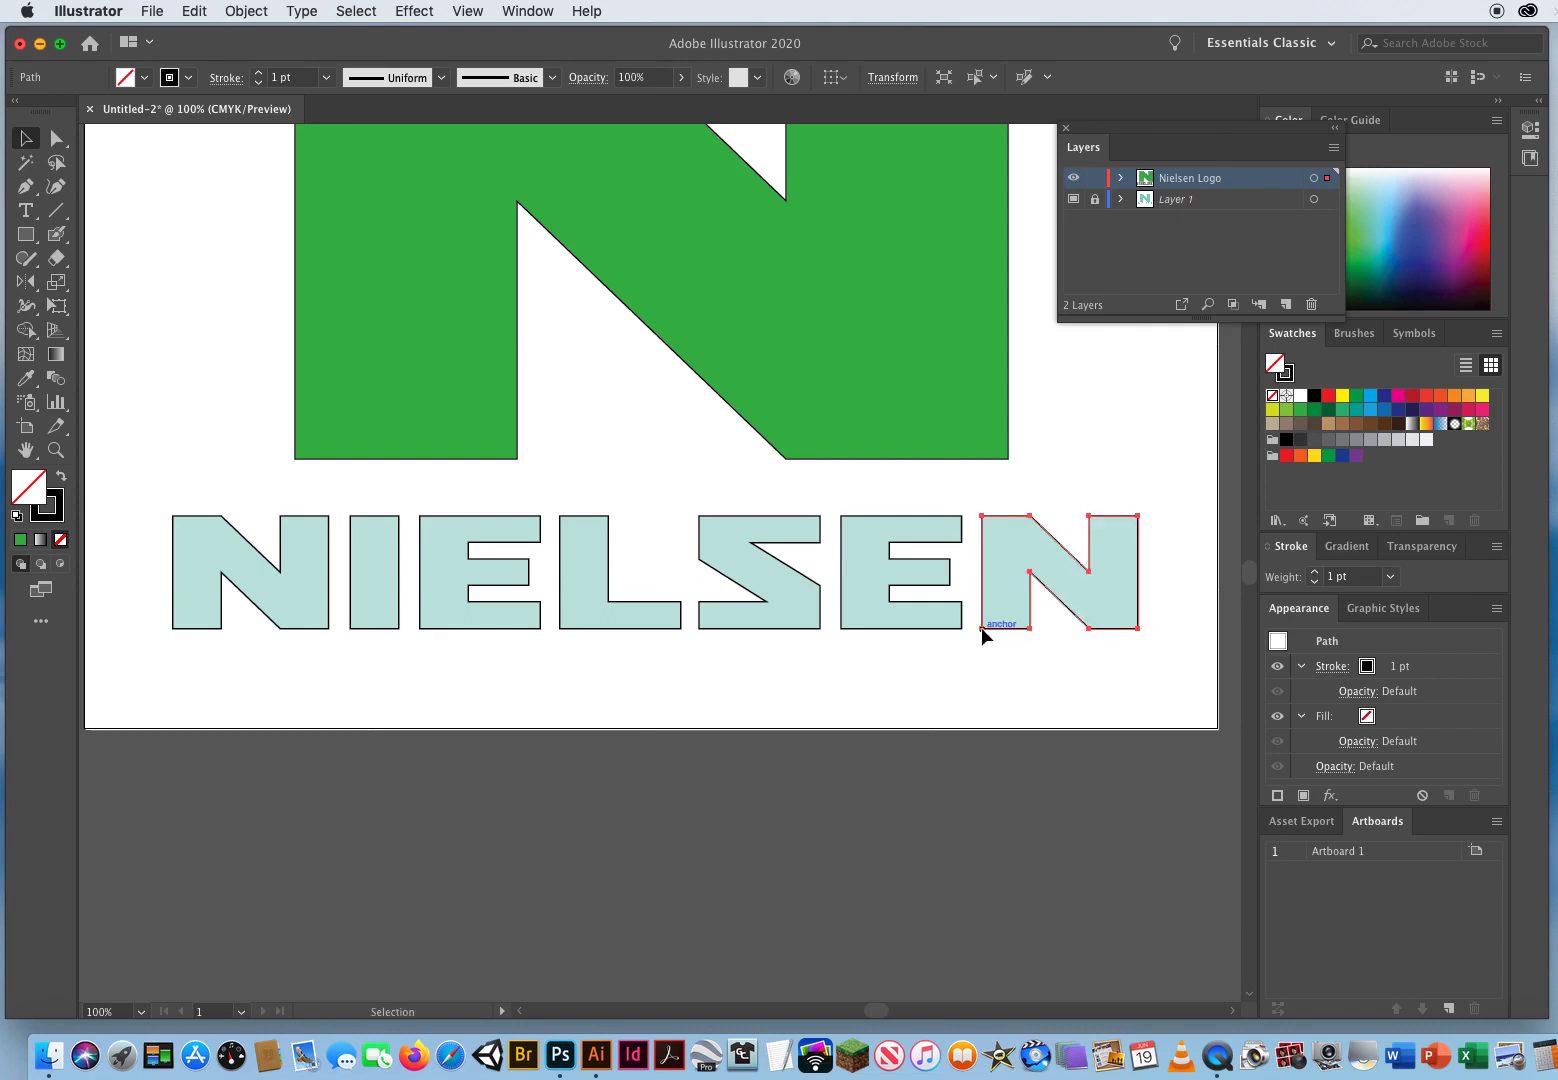
left_click(446, 695)
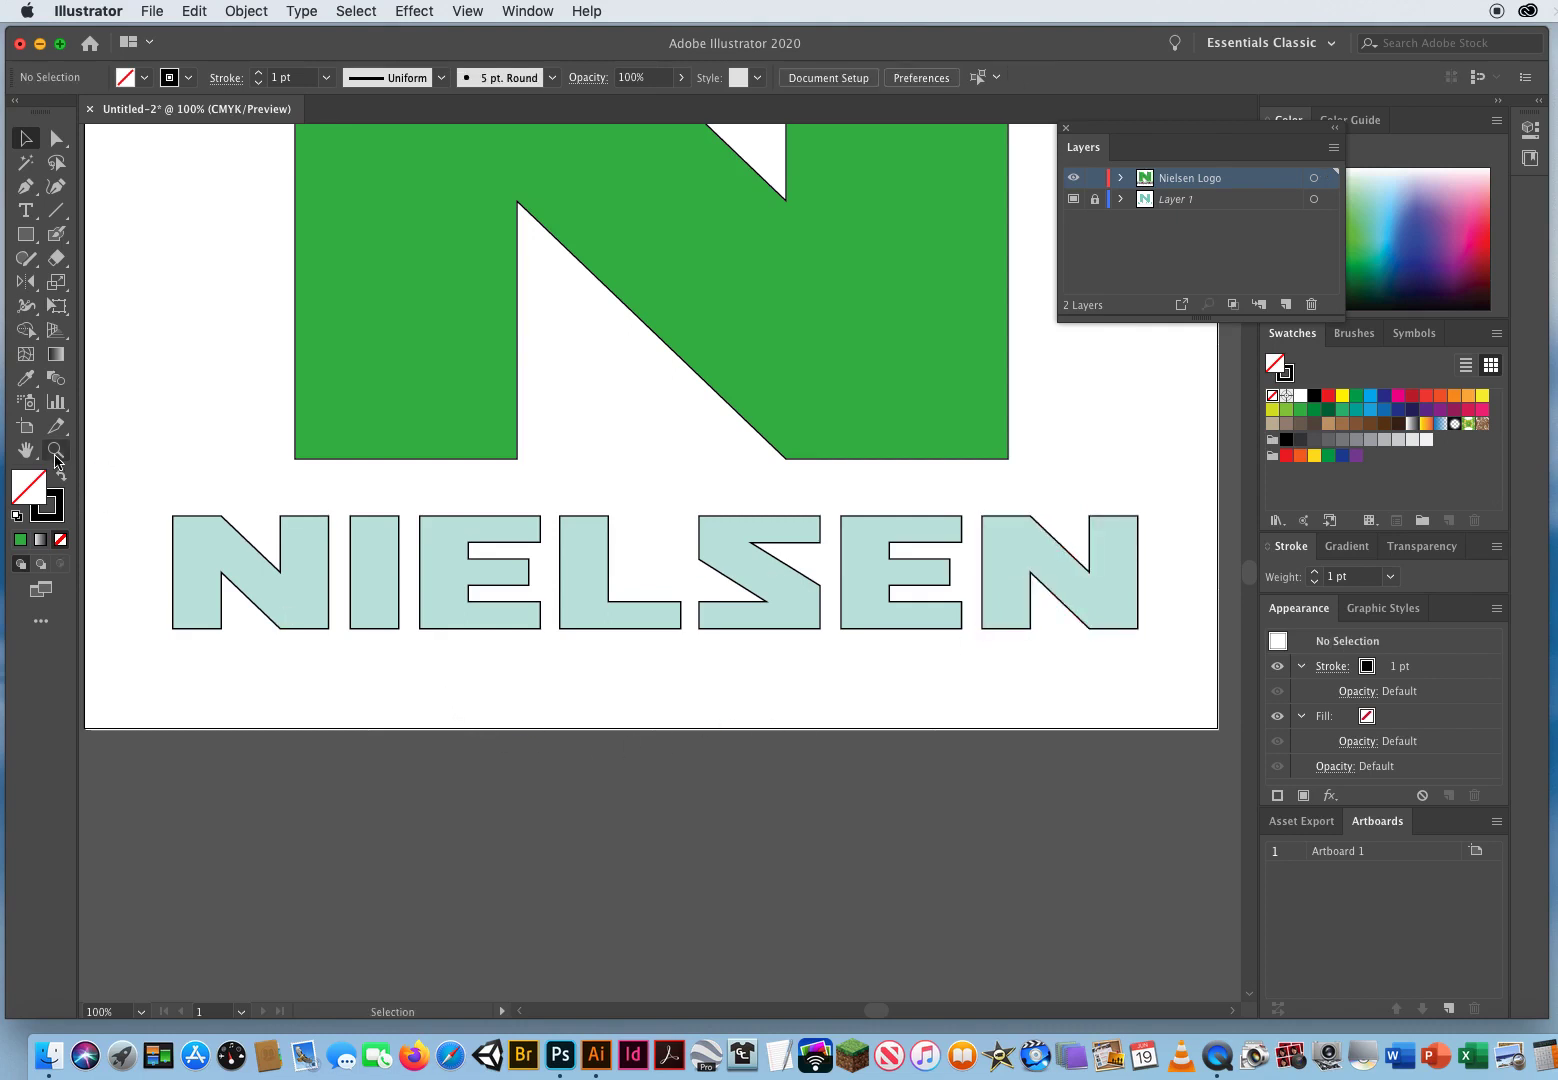
left_click(56, 450)
left_click(697, 562, "alt")
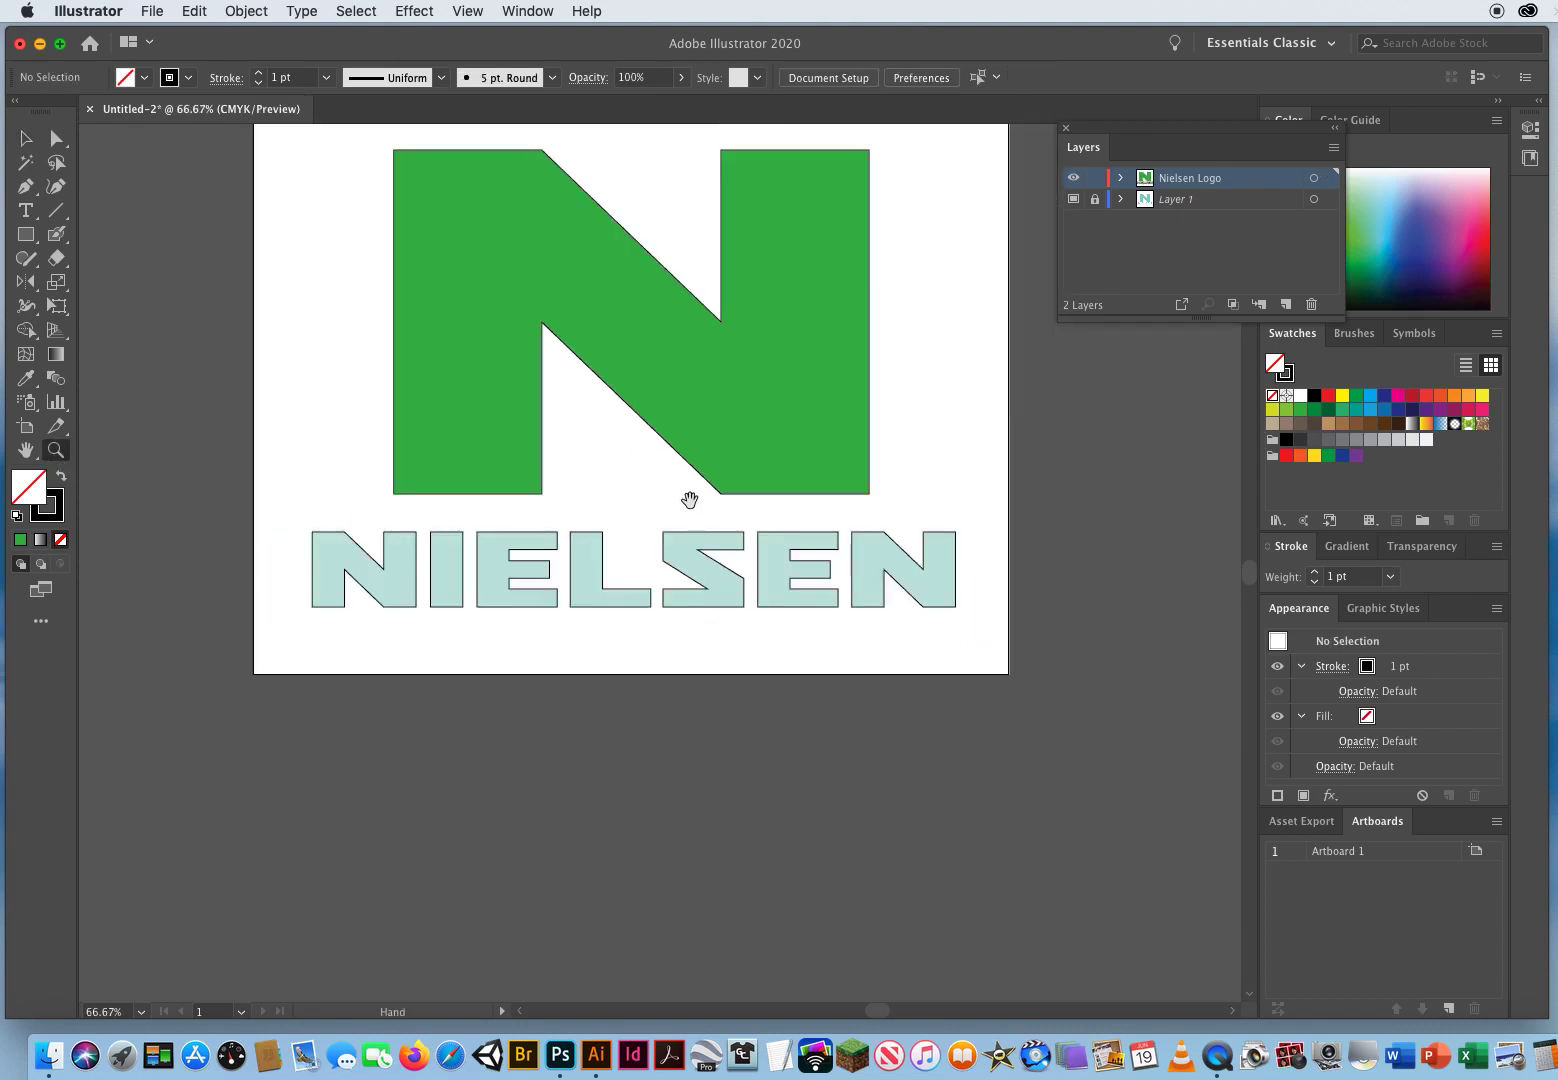
scroll(689, 497, "up", 4)
left_click(26, 138)
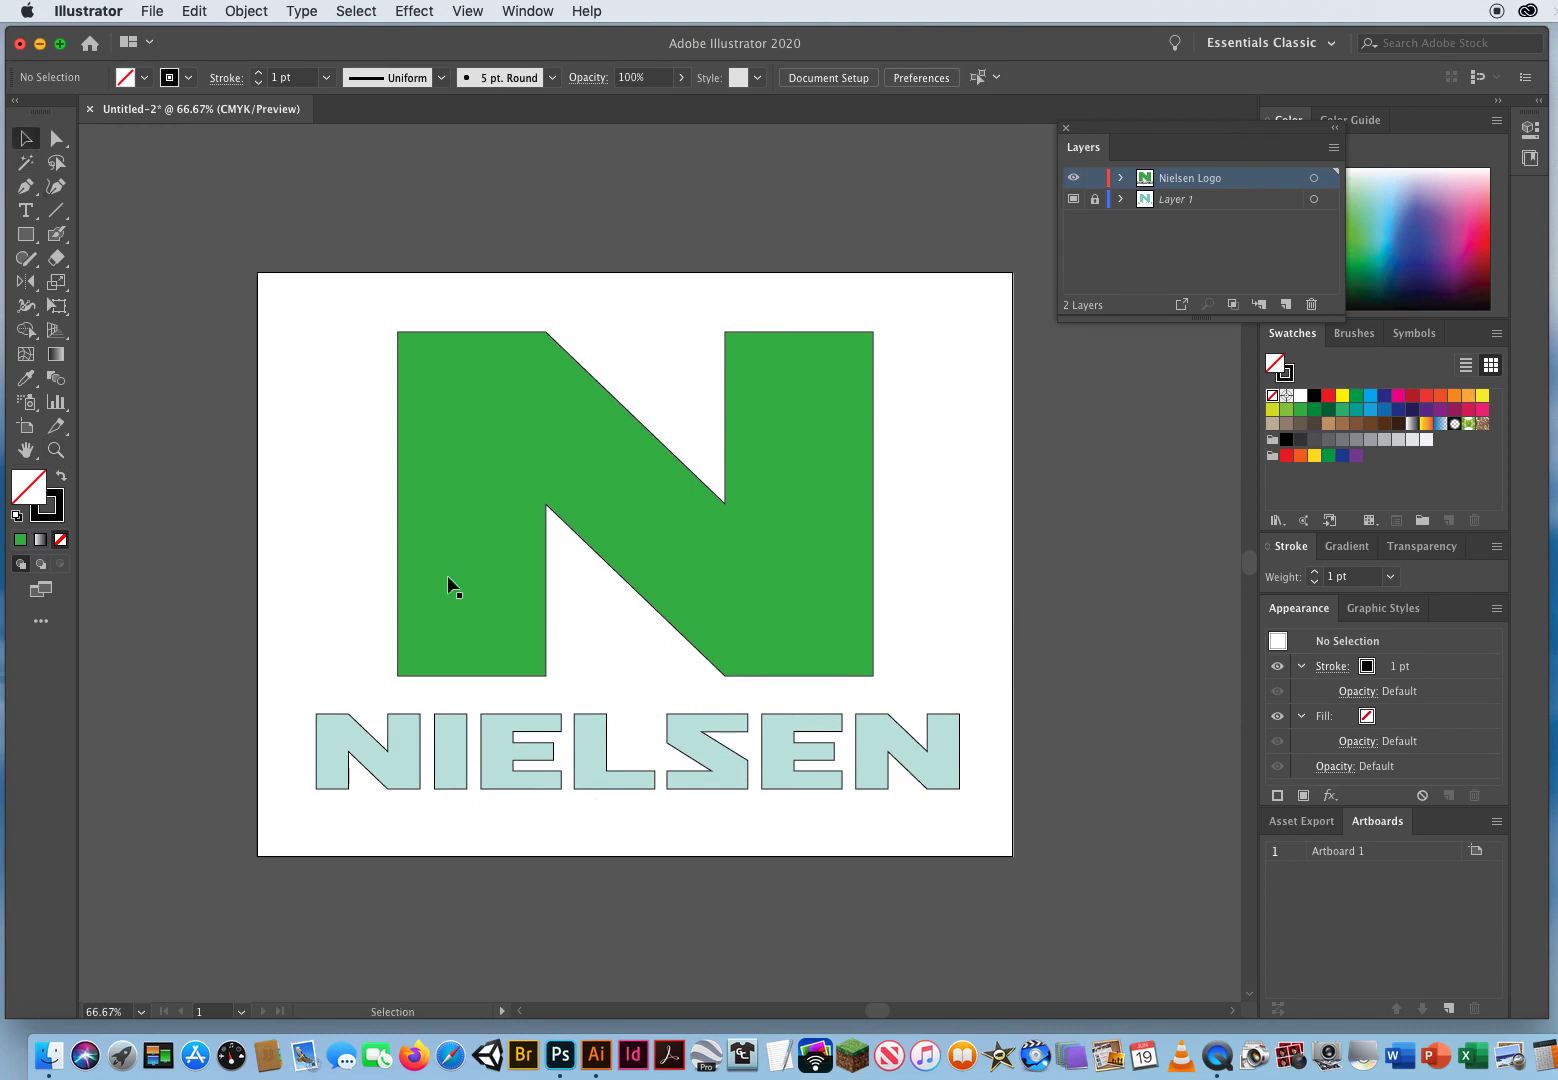
Step: Select all the NIELSEN wordmark letters and fill them with the same green as the large N
left_click_drag(288, 704, 976, 797)
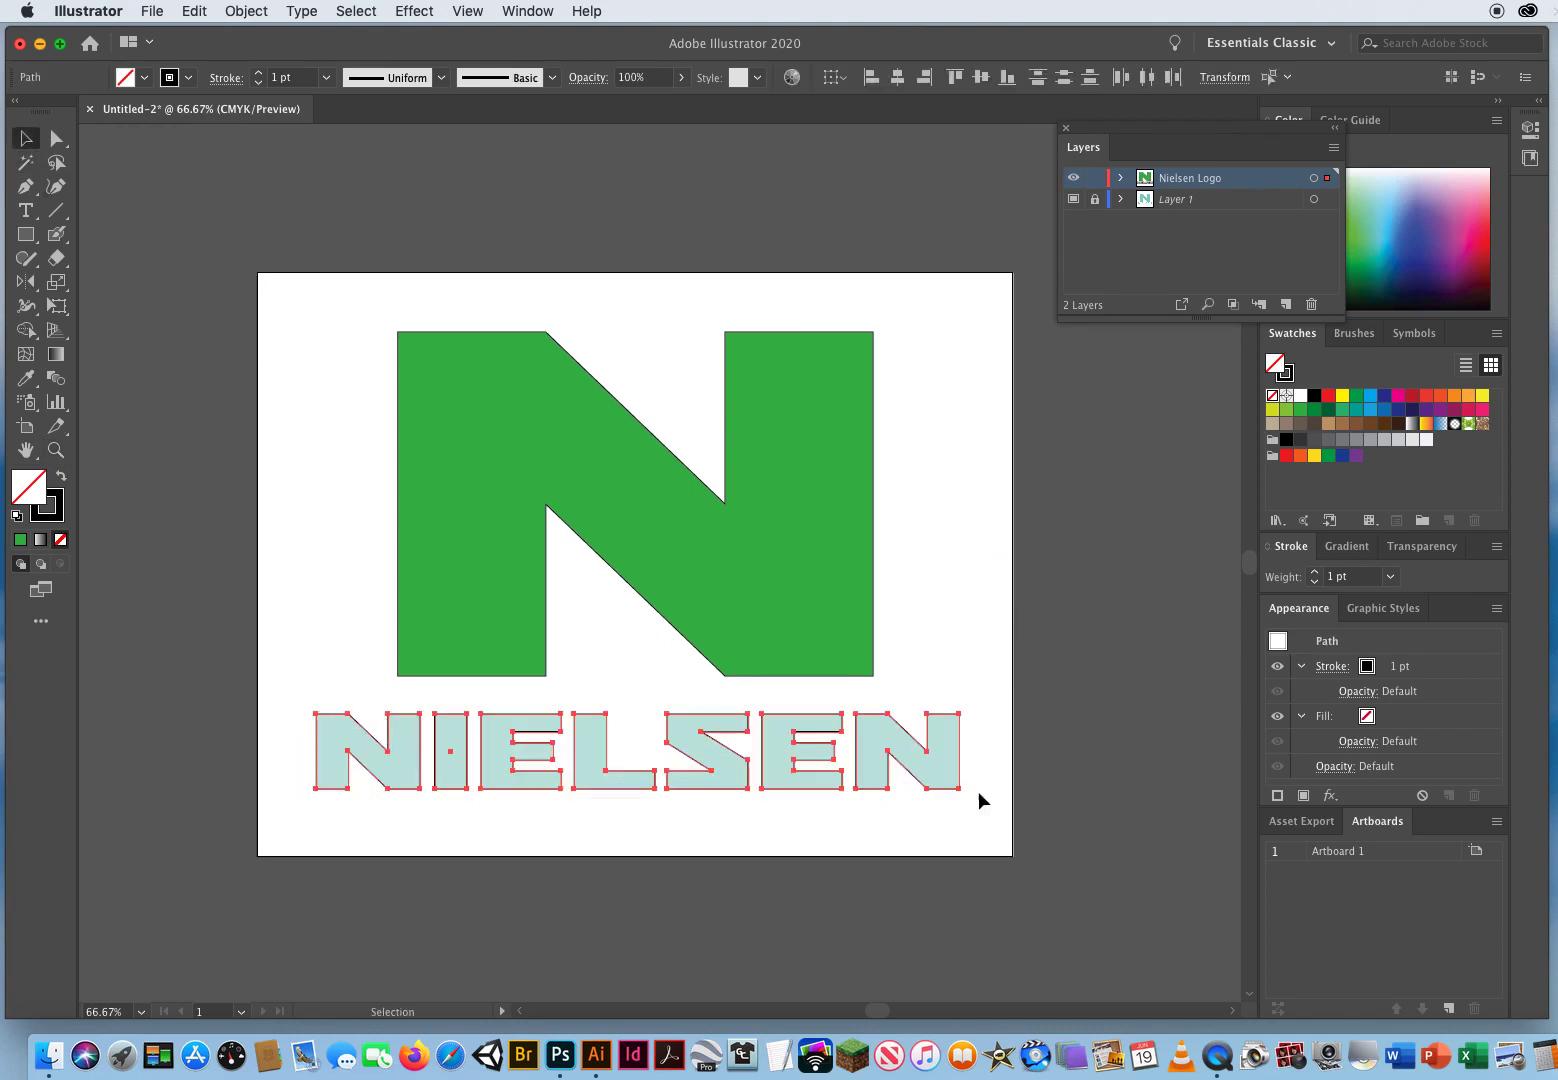
left_click(1300, 409)
left_click(940, 615)
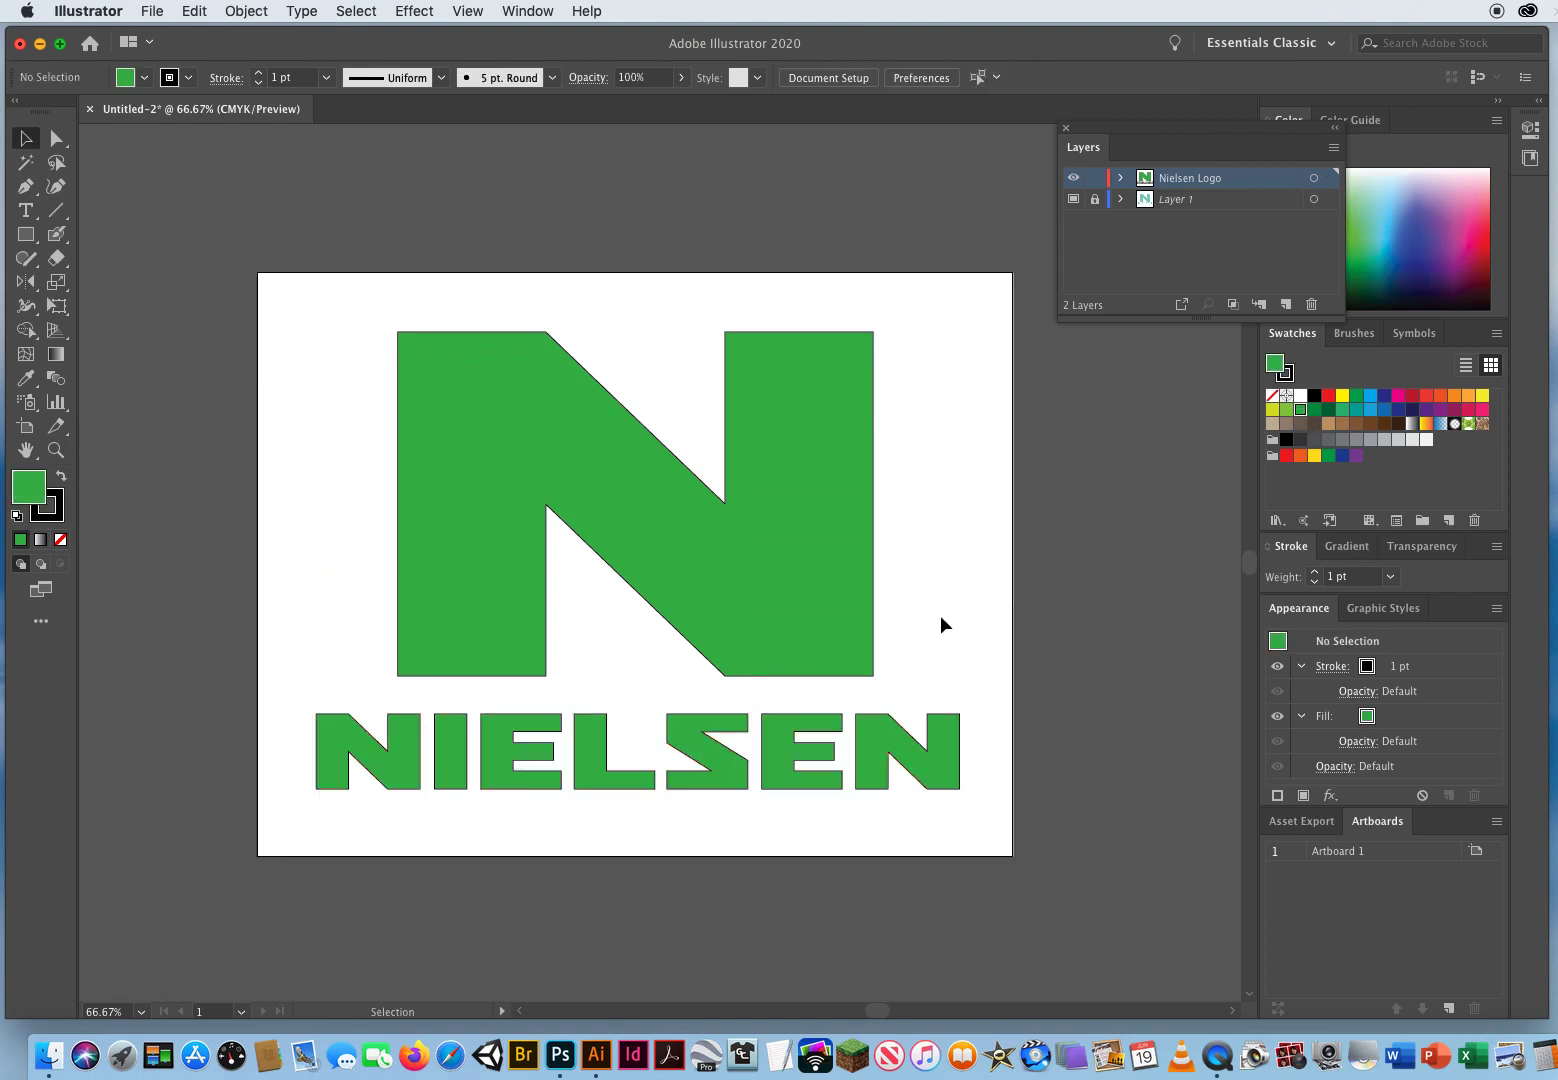
Step: Delete the template scan layer, Layer 1, leaving only the Nielsen Logo layer
left_click_drag(1148, 134, 984, 180)
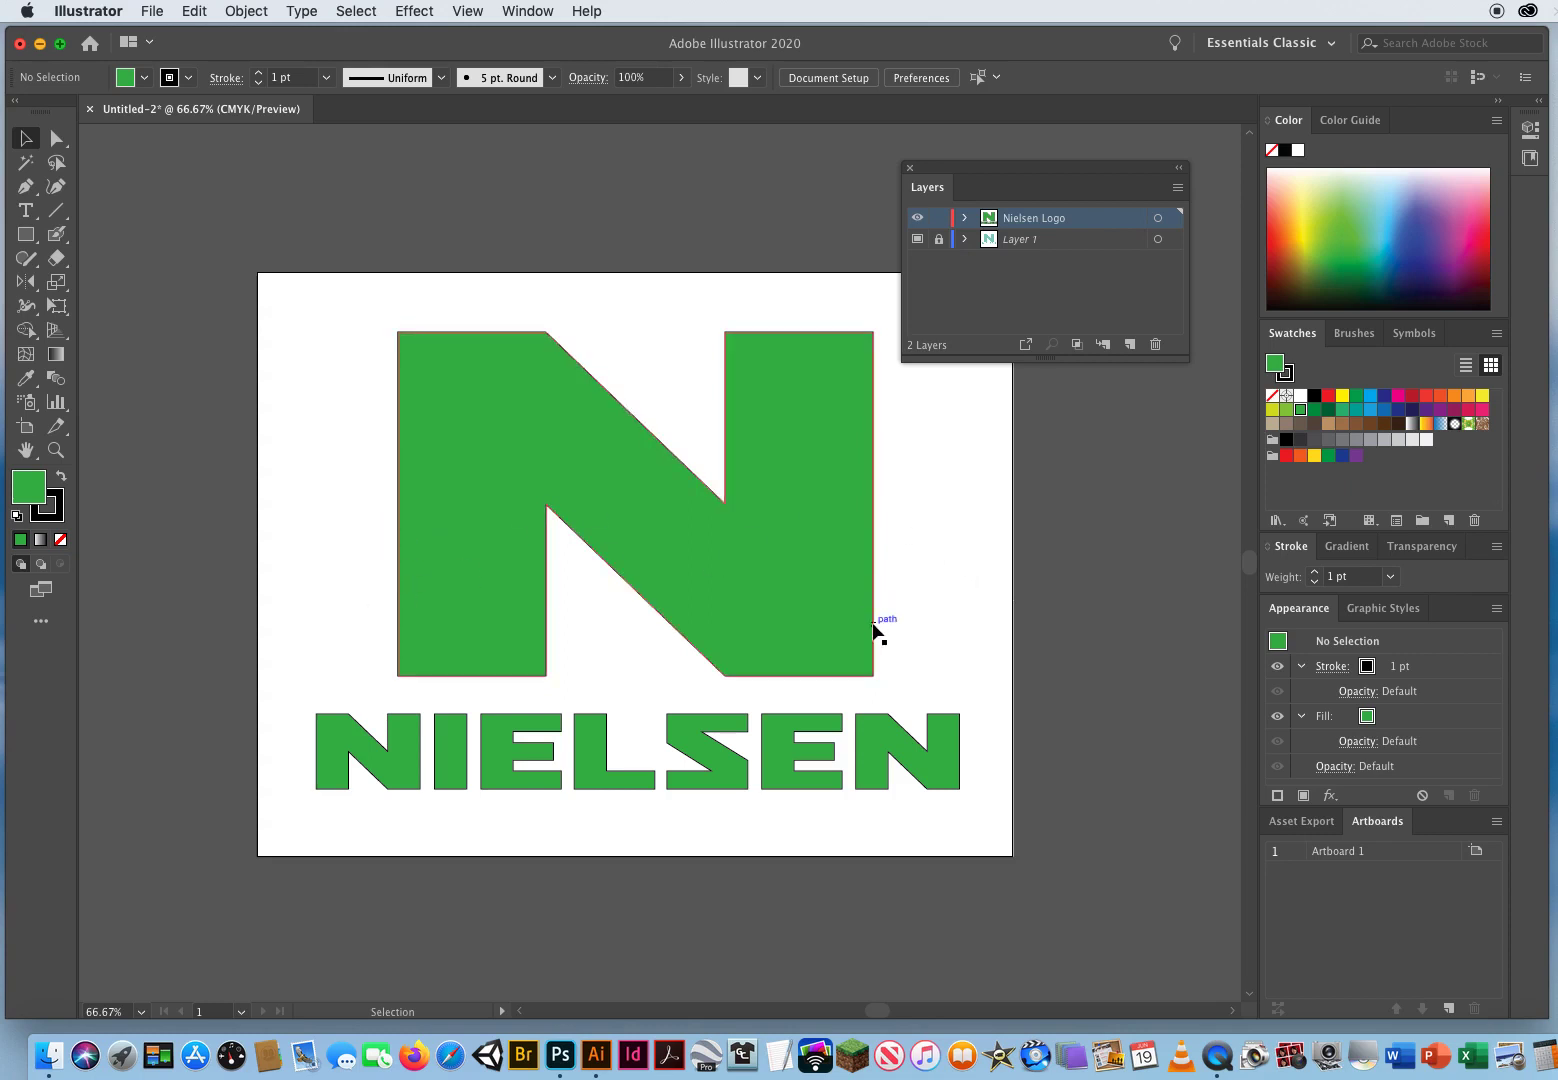
left_click(1066, 241)
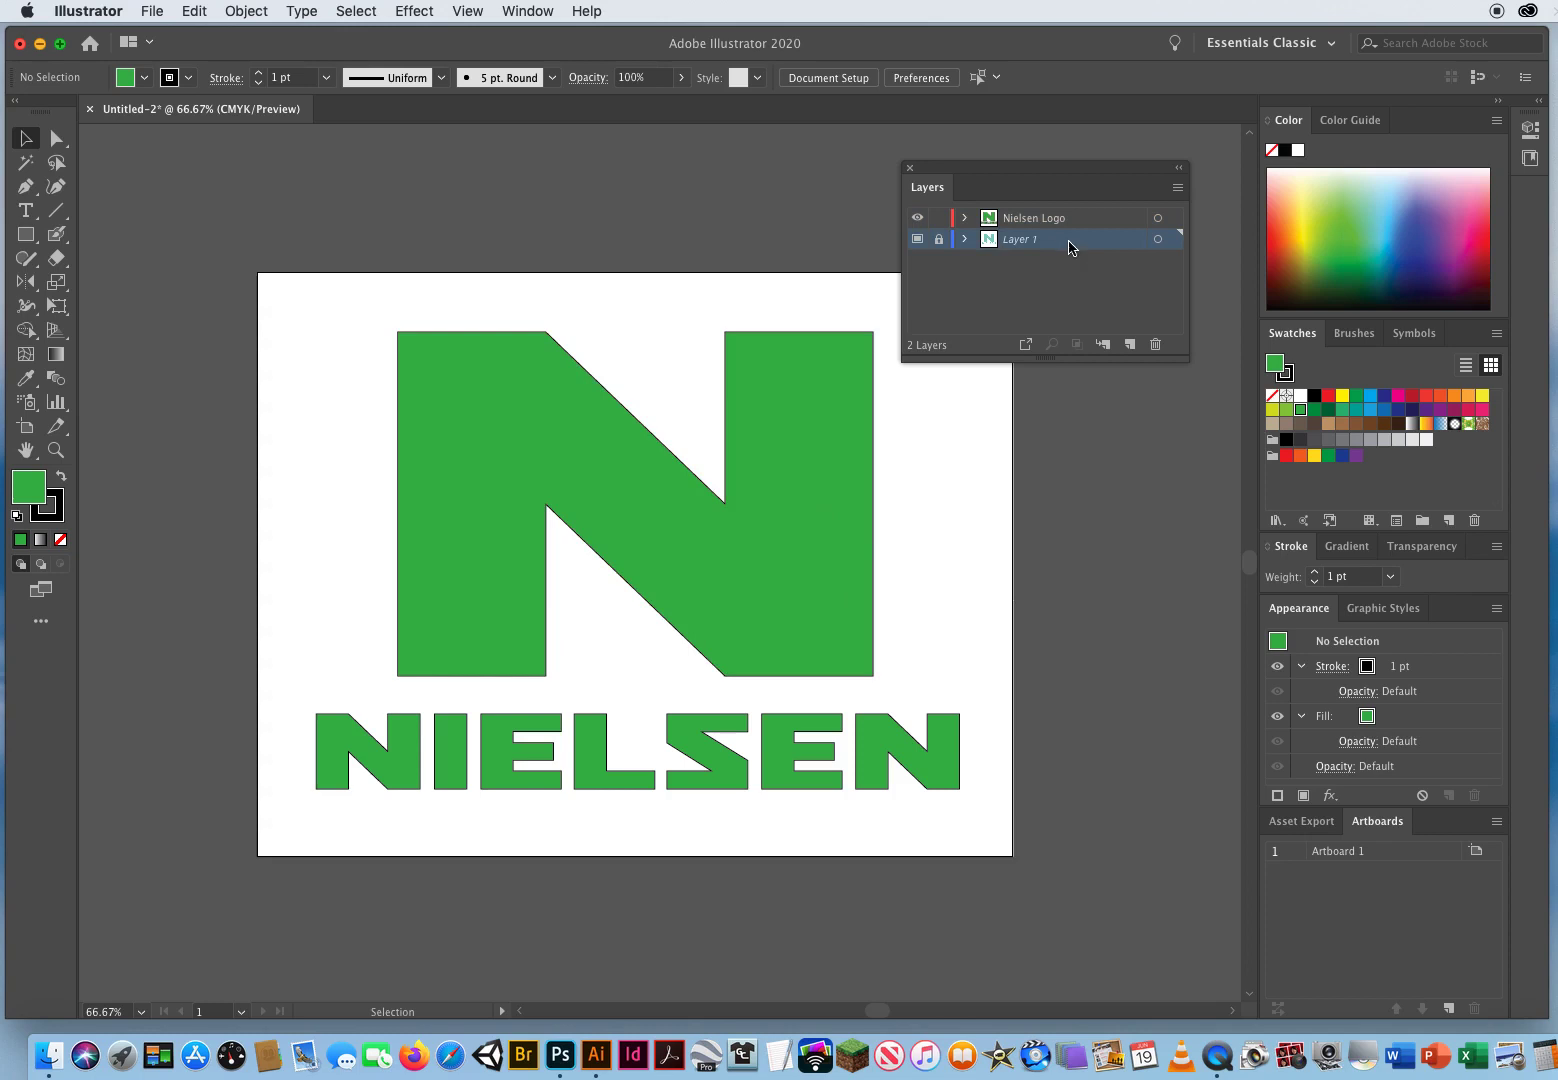
left_click(1155, 344)
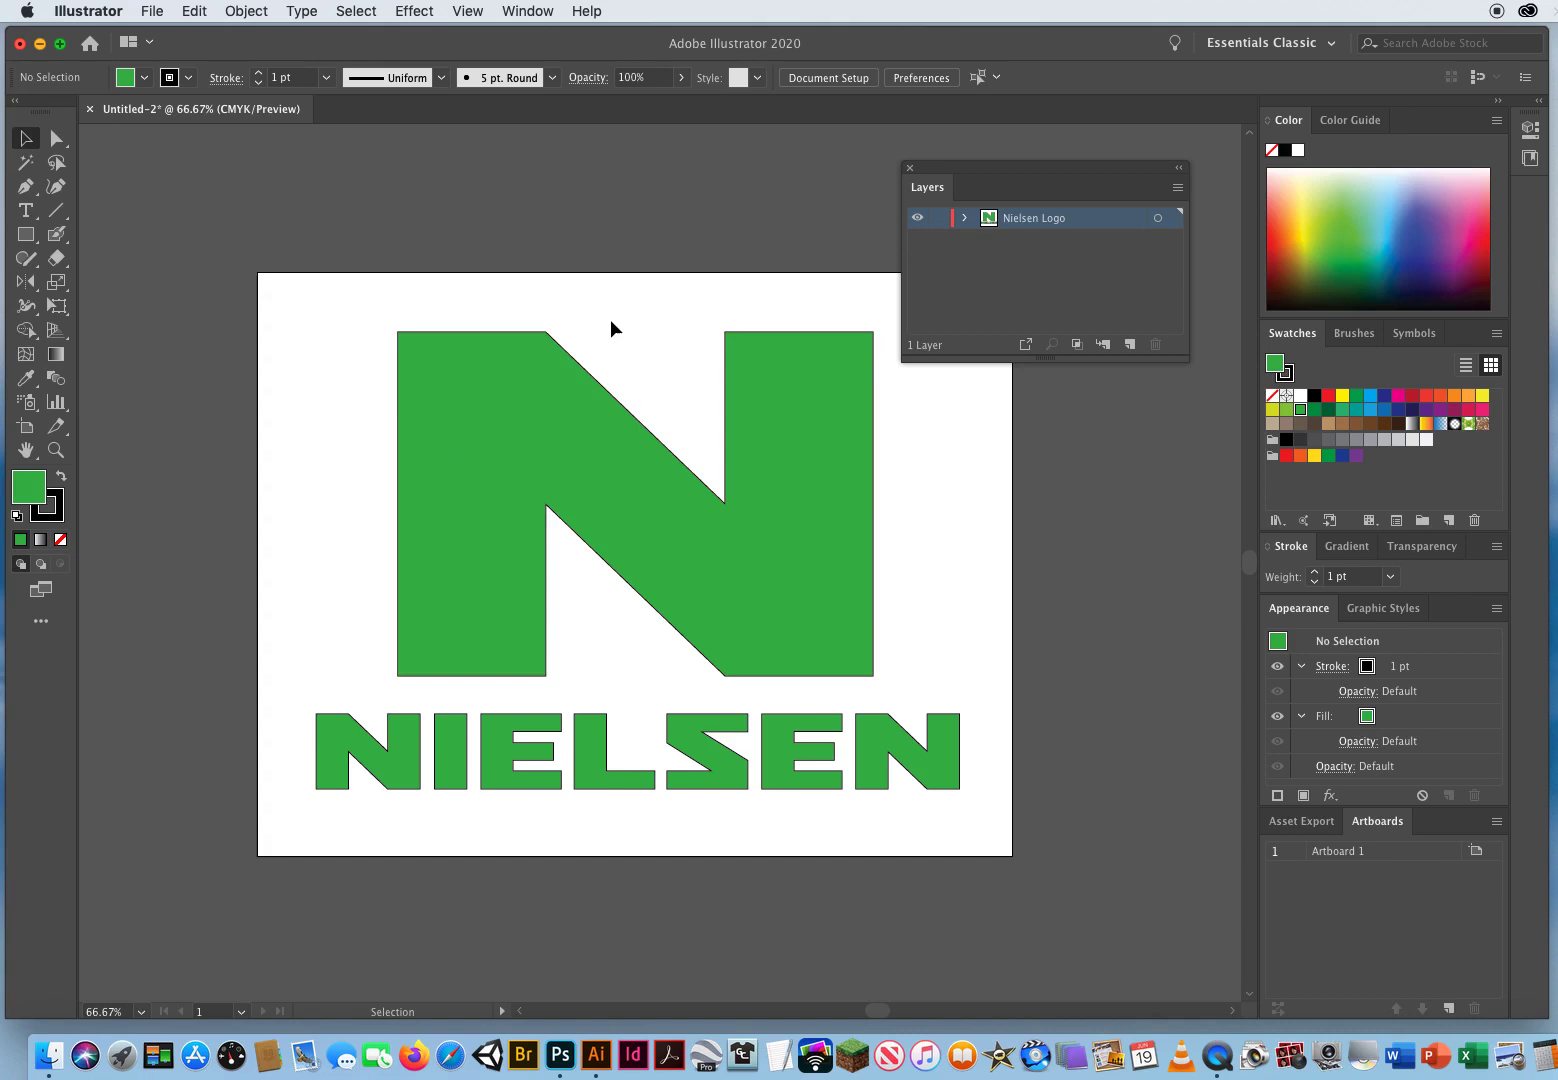
Step: Select the large N and all wordmark letters and set their stroke to none
left_click_drag(284, 402, 987, 816)
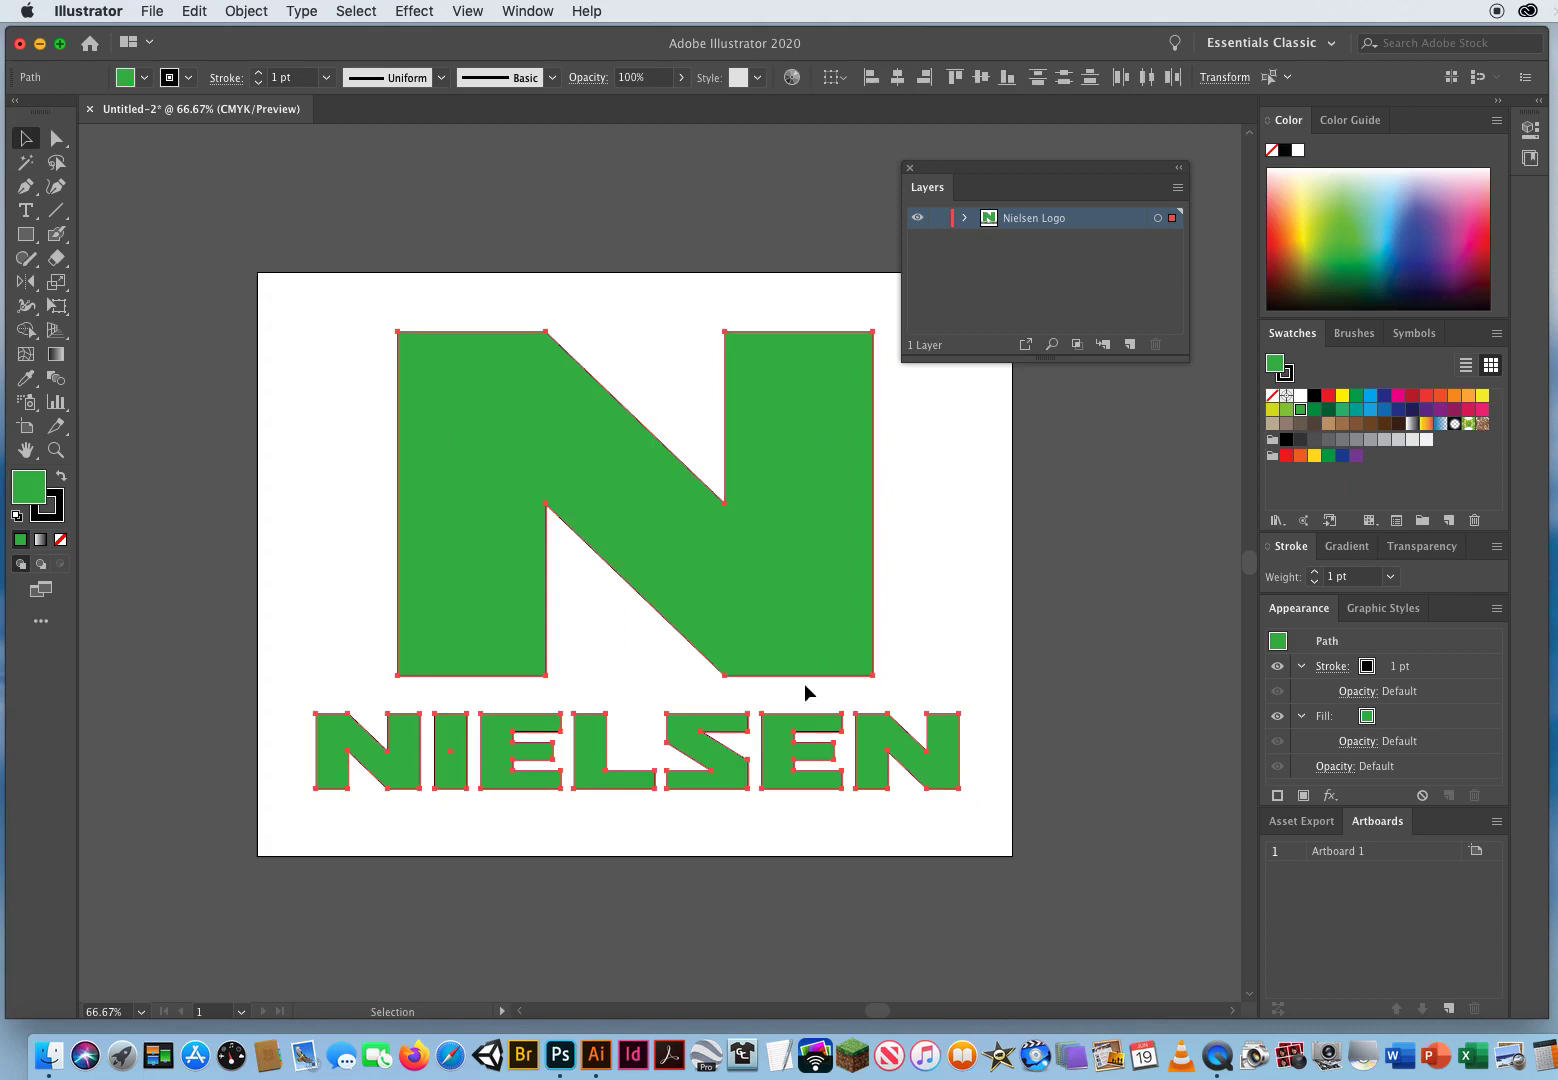
left_click(56, 508)
key("slash")
left_click(337, 521)
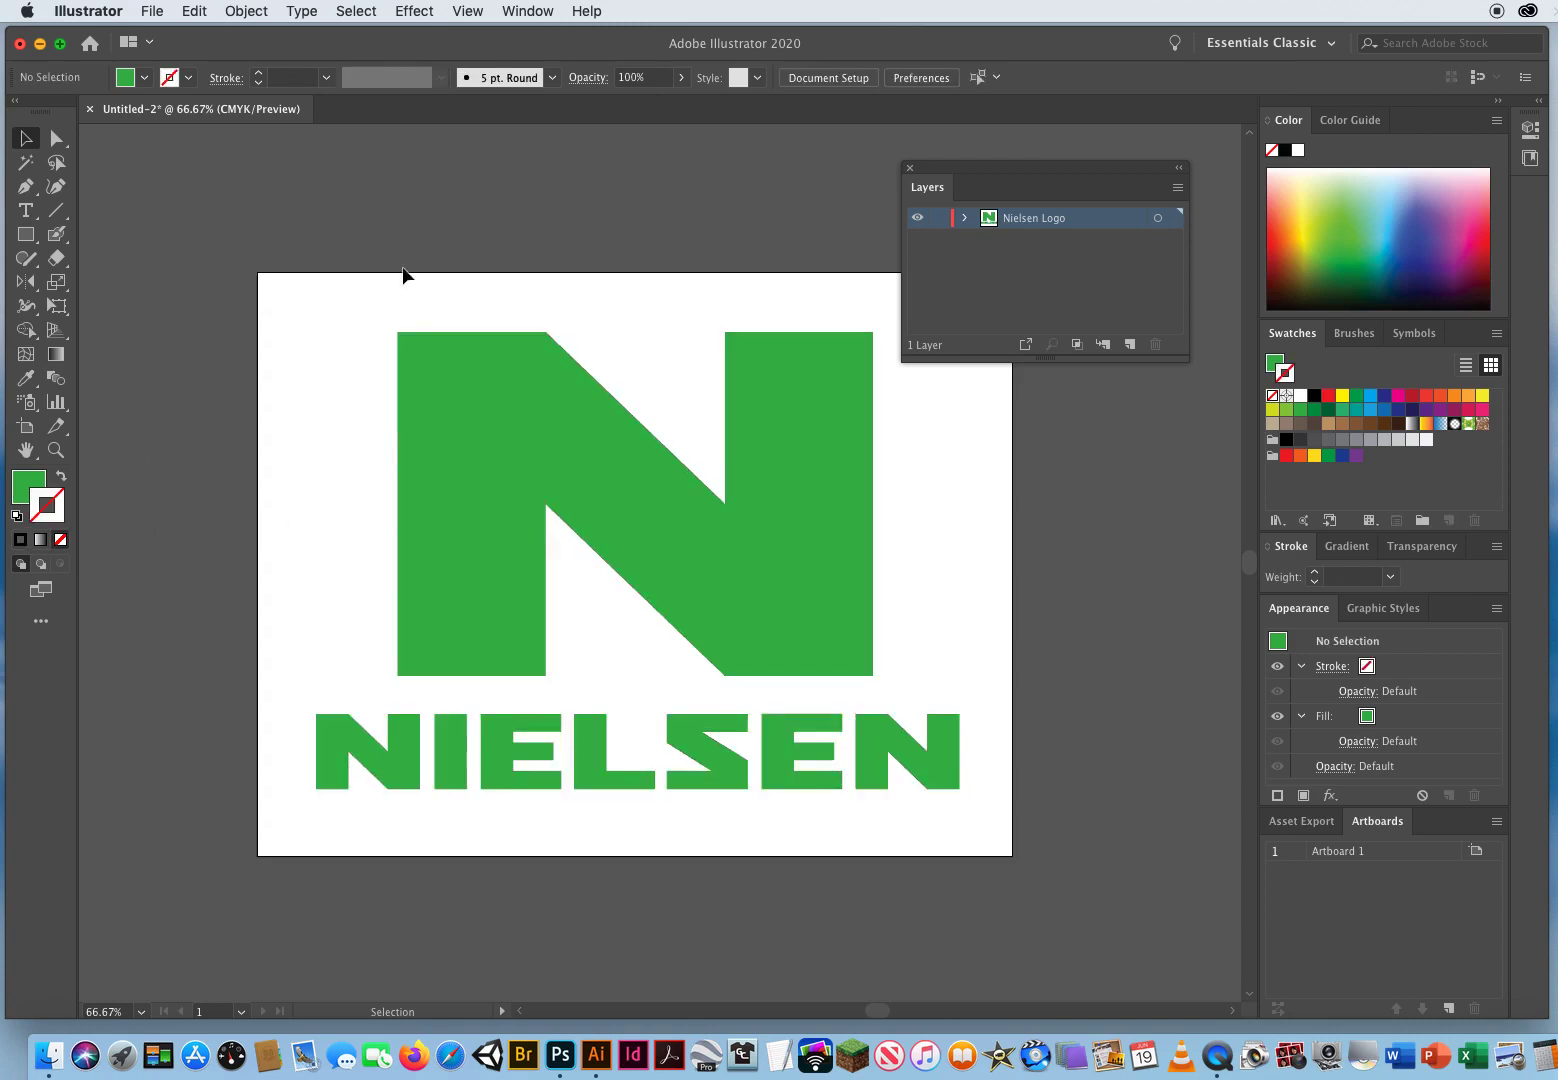